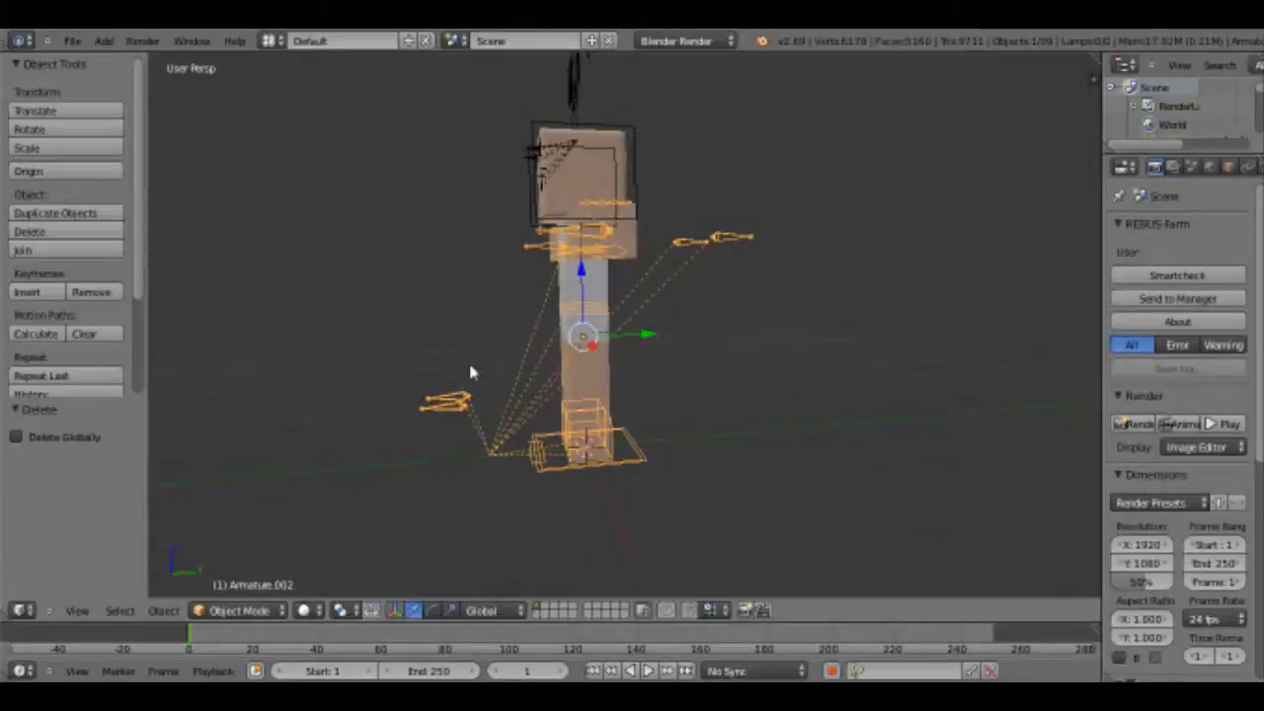
Examine the Minecraft character rig from several angles, with the tool shelf hidden.
{"action": "middle_click_drag", "start_coordinate": [468, 359], "coordinate": [8, 57]}
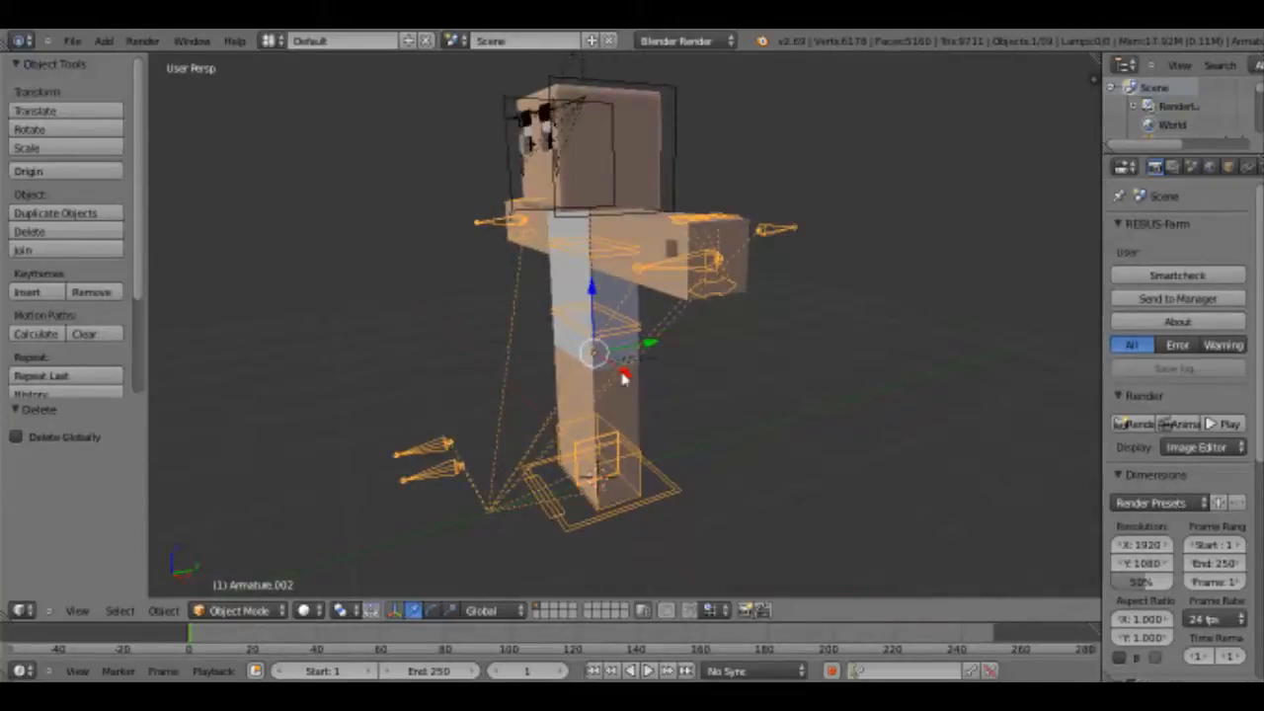
{"action": "middle_click_drag", "start_coordinate": [624, 378], "coordinate": [533, 473]}
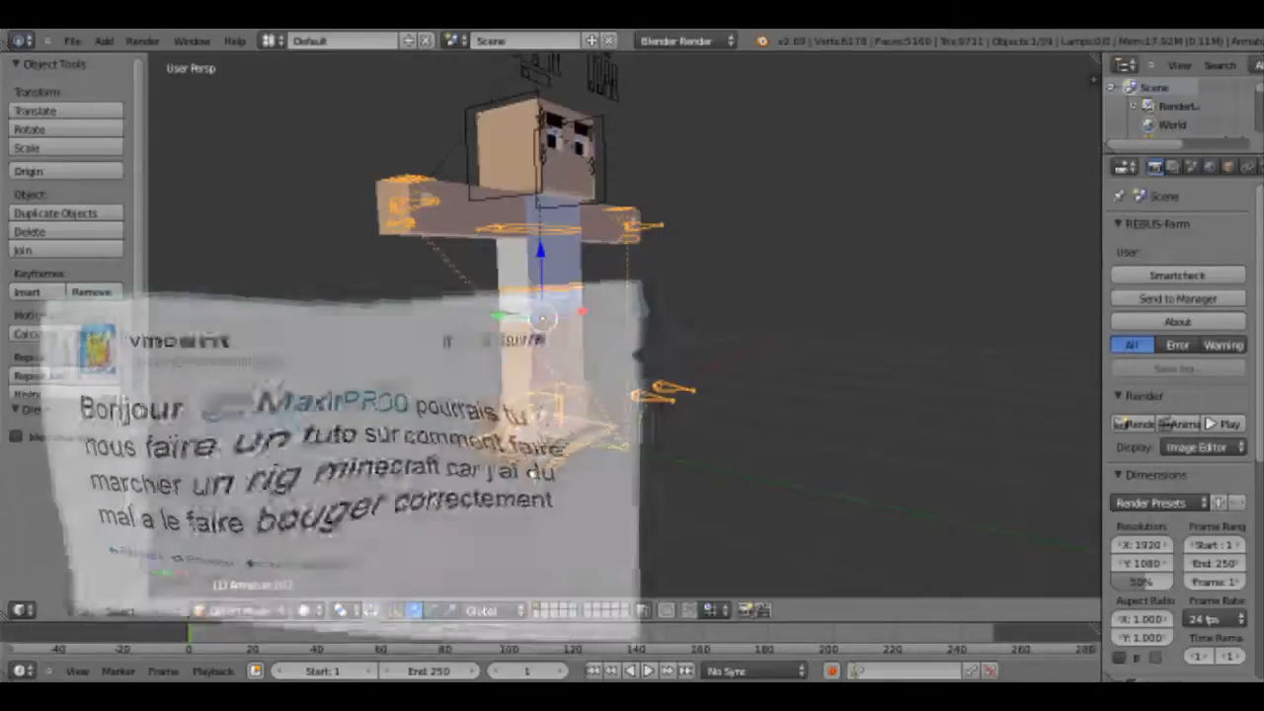
{"action": "middle_click_drag", "start_coordinate": [533, 473], "coordinate": [632, 445]}
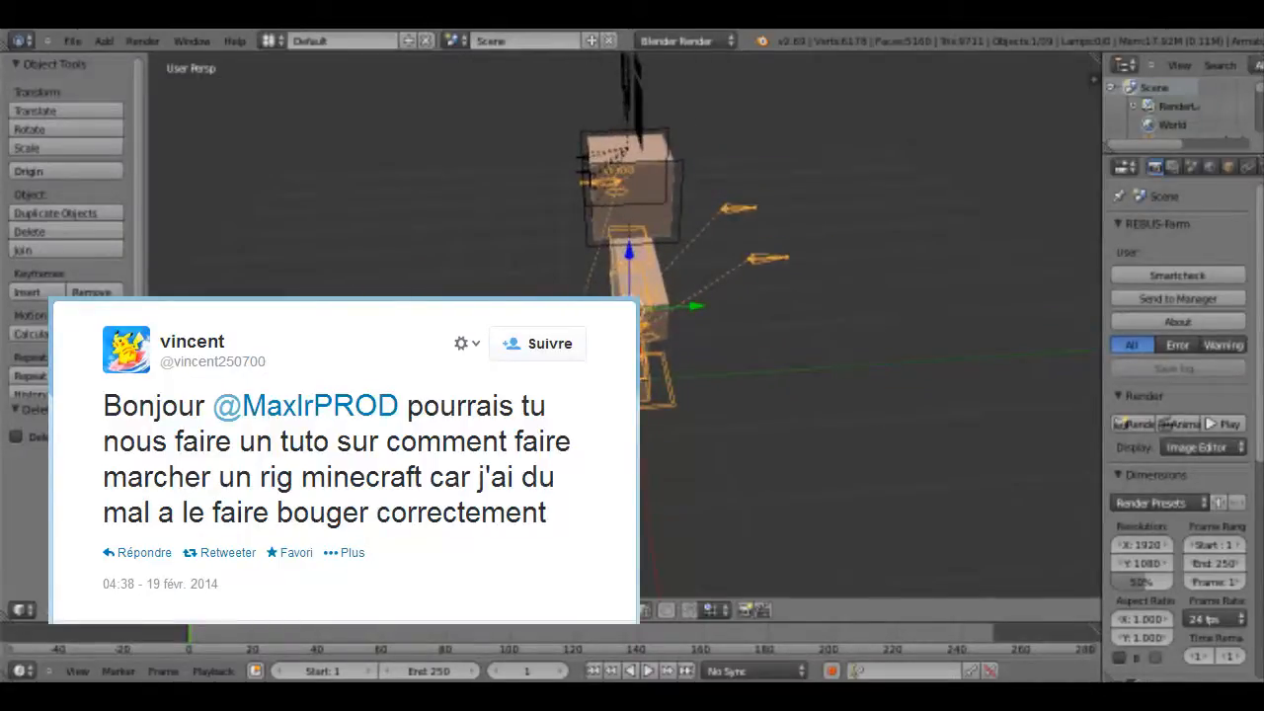
{"action": "left_click_drag", "start_coordinate": [148, 445], "coordinate": [5, 444]}
{"action": "middle_click_drag", "start_coordinate": [592, 445], "coordinate": [592, 395]}
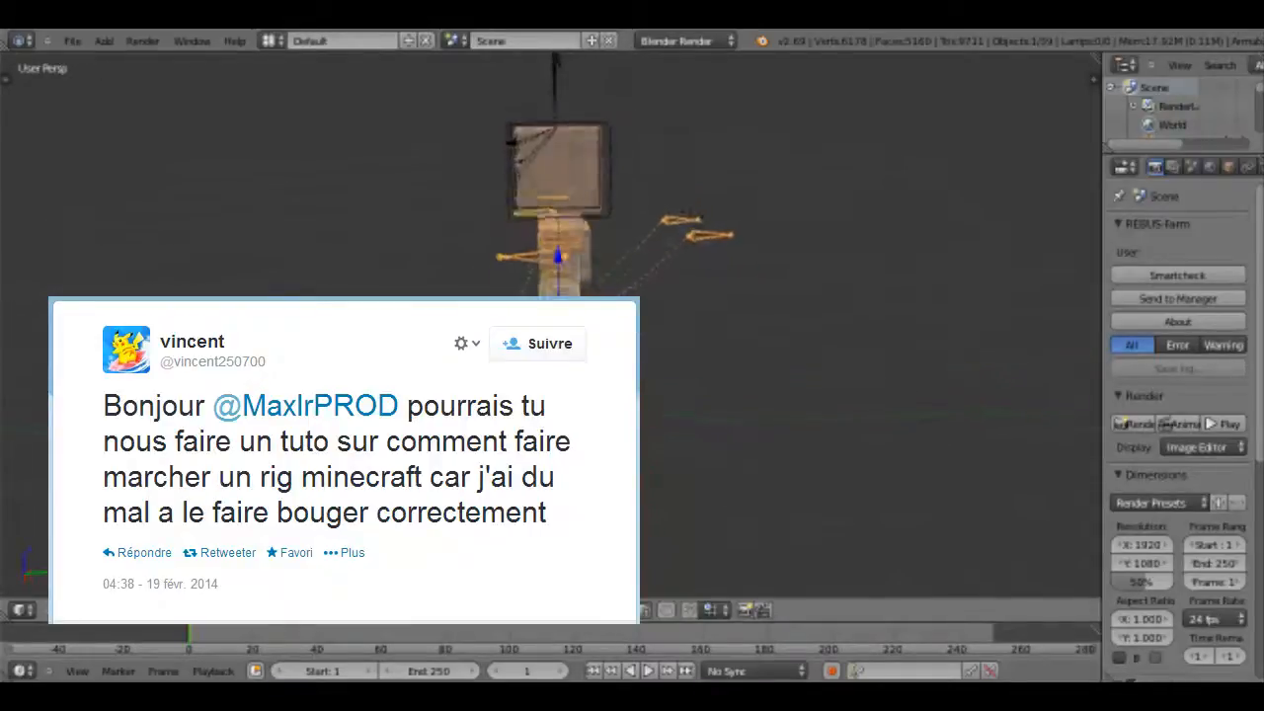
{"action": "middle_click_drag", "start_coordinate": [474, 345], "coordinate": [645, 353]}
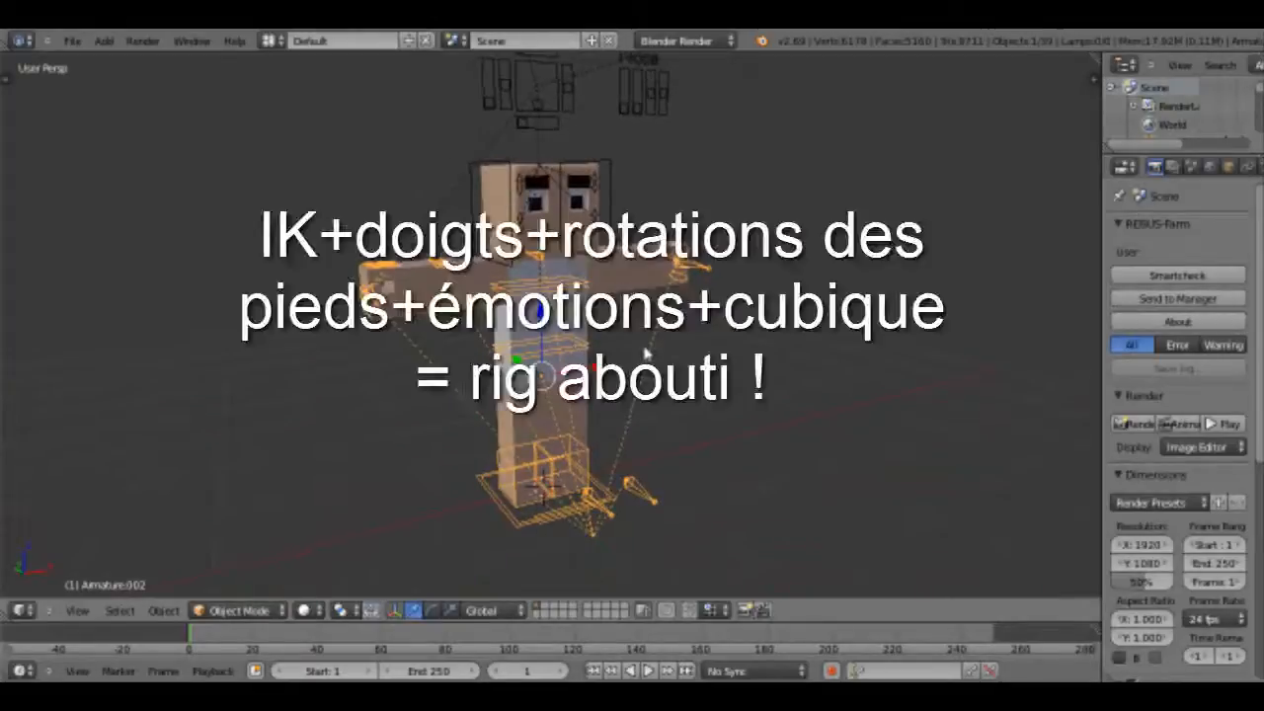
{"action": "scroll", "coordinate": [642, 354], "scroll_direction": "up", "scroll_amount": 3}
{"action": "middle_click_drag", "start_coordinate": [638, 354], "coordinate": [599, 359]}
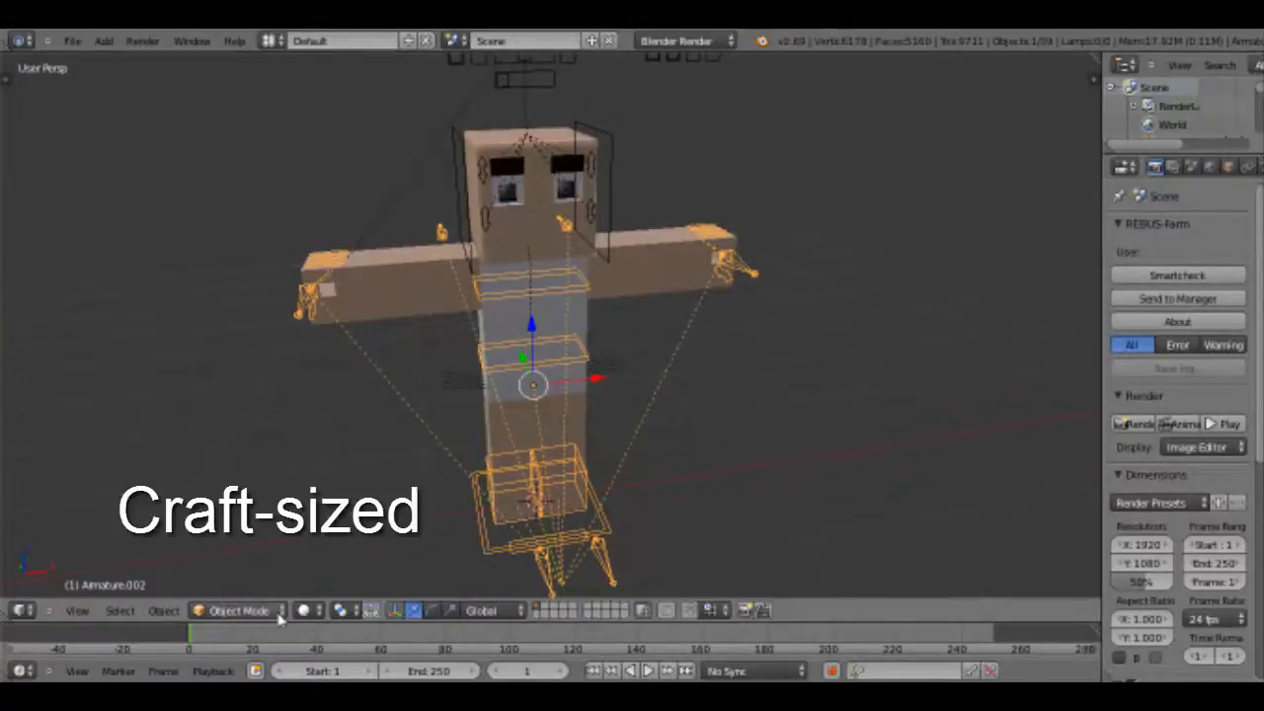
Switch the armature to Pose Mode and make the timeline area taller.
{"action": "left_click", "coordinate": [274, 610]}
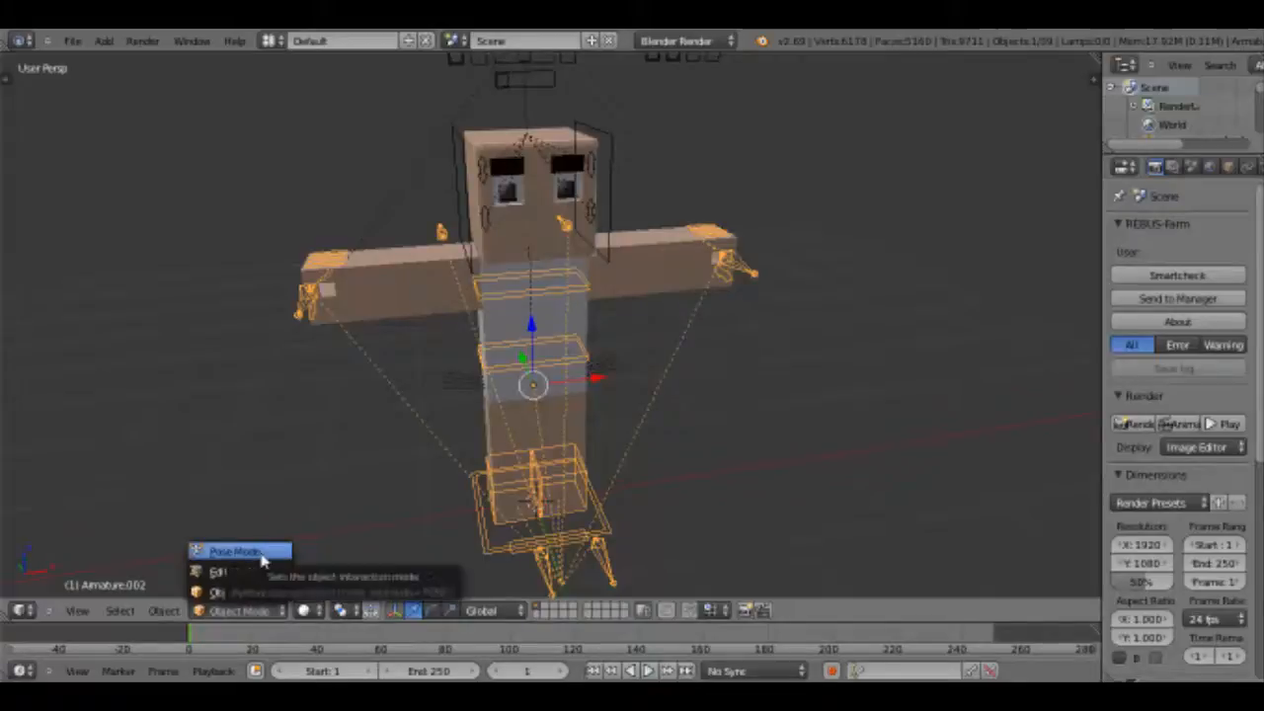
{"action": "left_click", "coordinate": [261, 555]}
{"action": "middle_click_drag", "start_coordinate": [678, 544], "coordinate": [596, 613]}
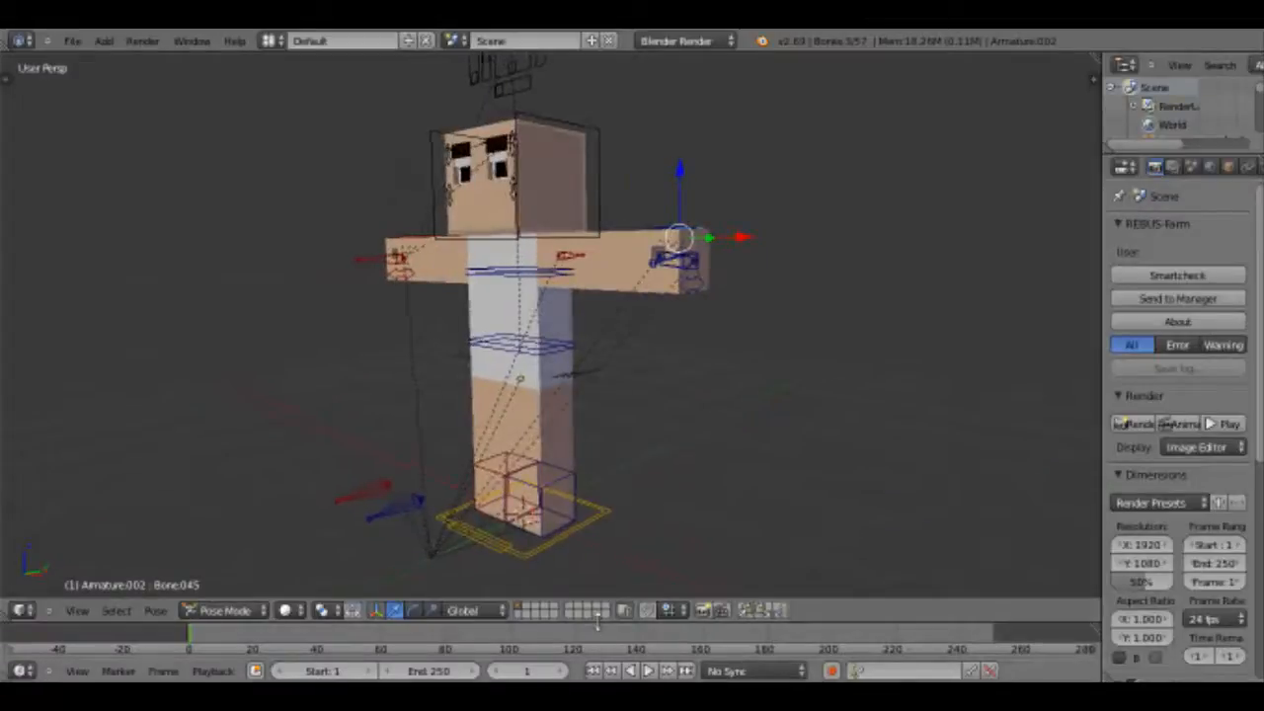
{"action": "left_click_drag", "start_coordinate": [592, 624], "coordinate": [609, 590]}
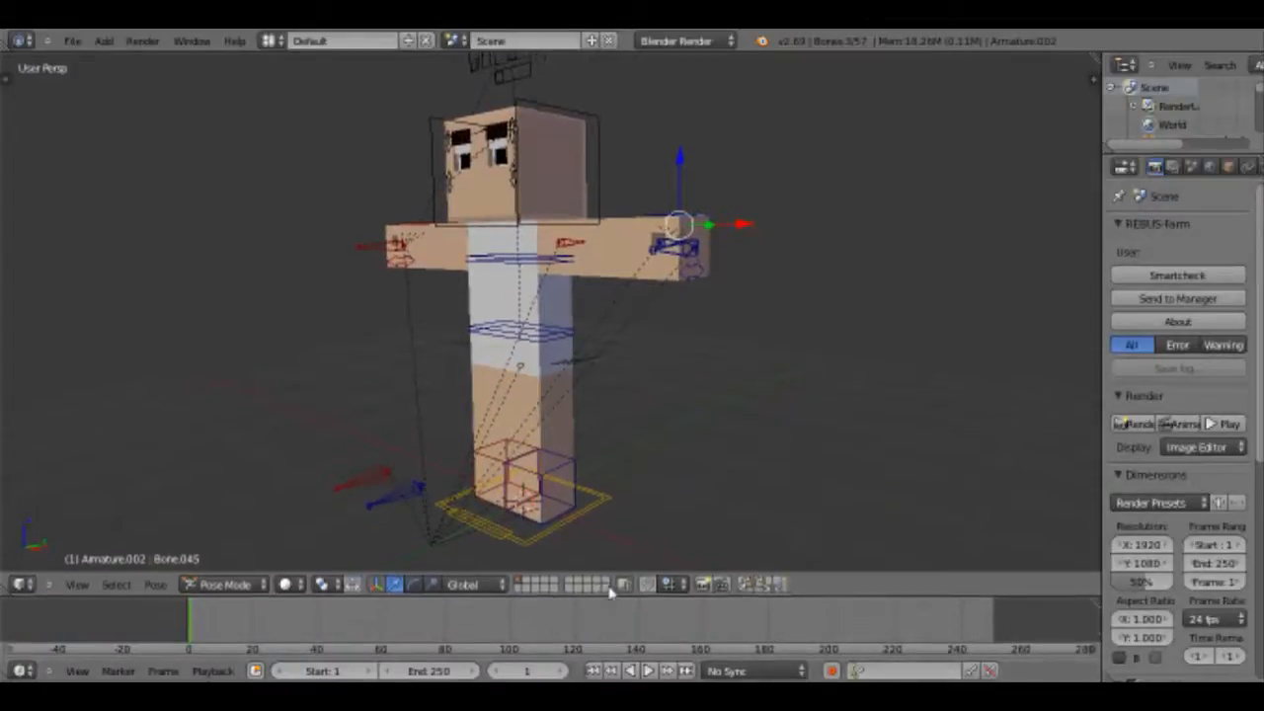
Lower the hip control bone slightly along the Z axis to bend the legs.
{"action": "right_click", "coordinate": [568, 385]}
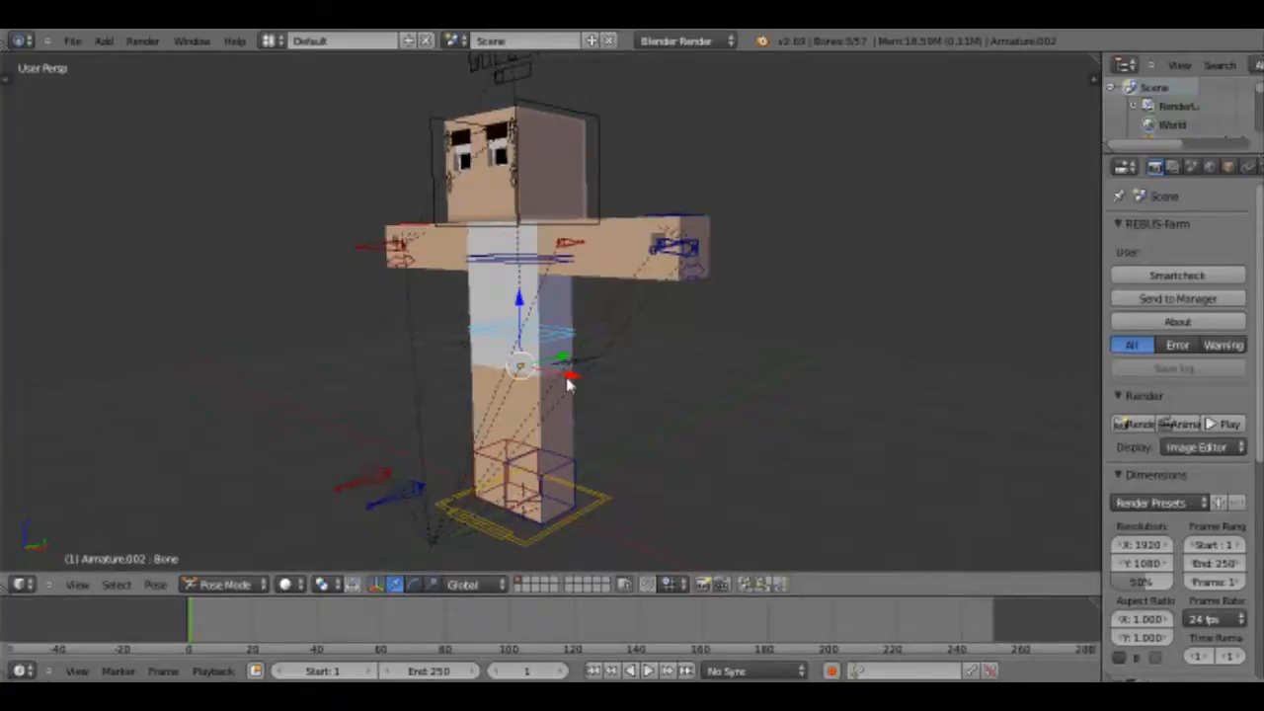
{"action": "middle_click_drag", "start_coordinate": [569, 385], "coordinate": [588, 345]}
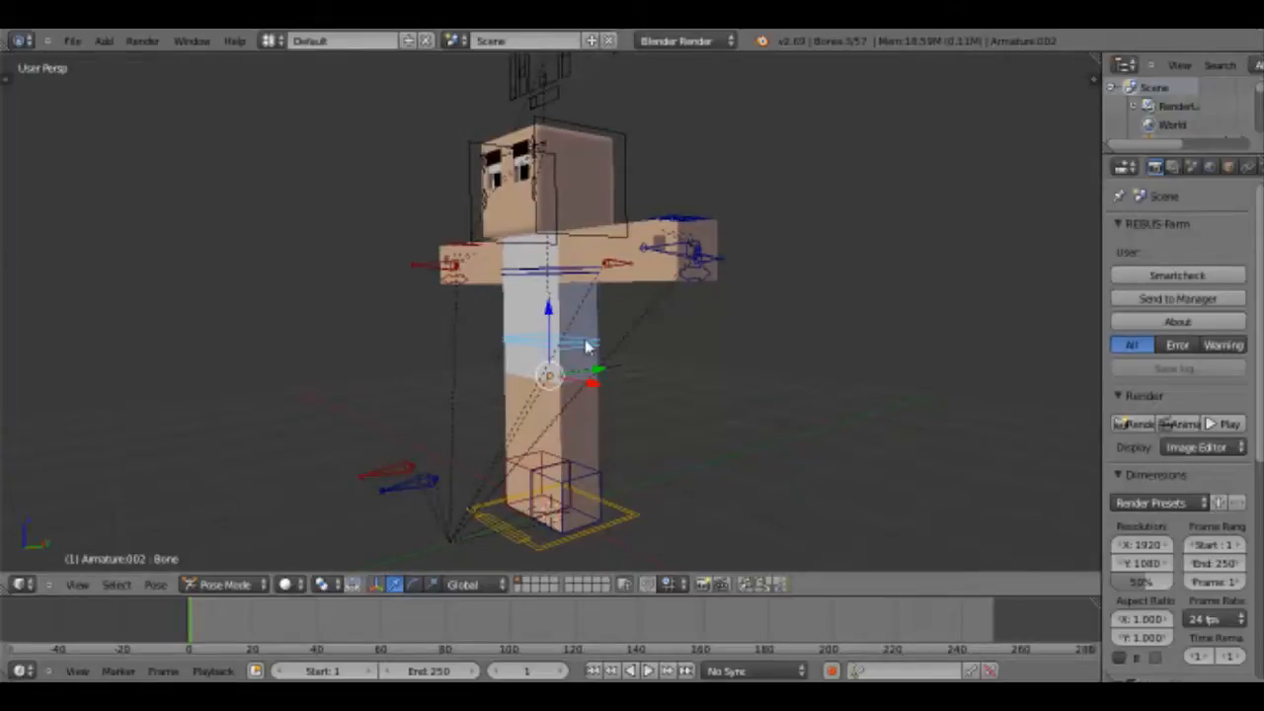
{"action": "middle_click_drag", "start_coordinate": [586, 345], "coordinate": [549, 313]}
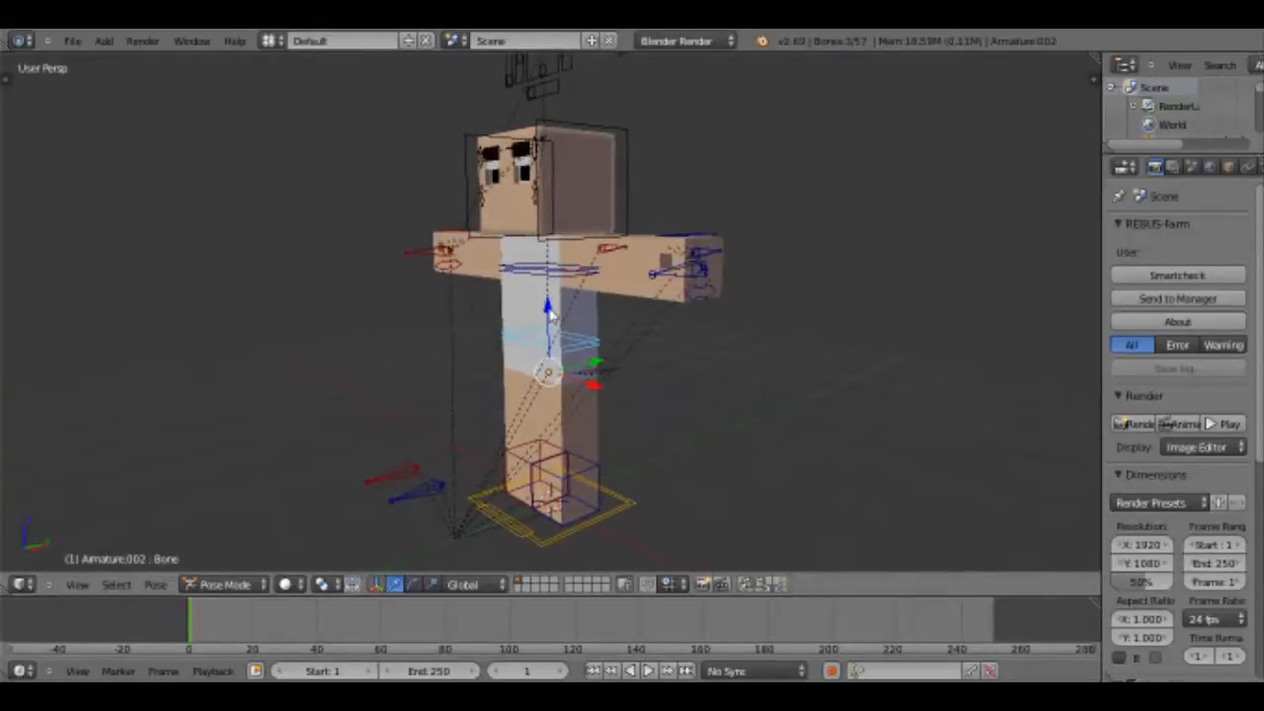
{"action": "key", "text": "r"}
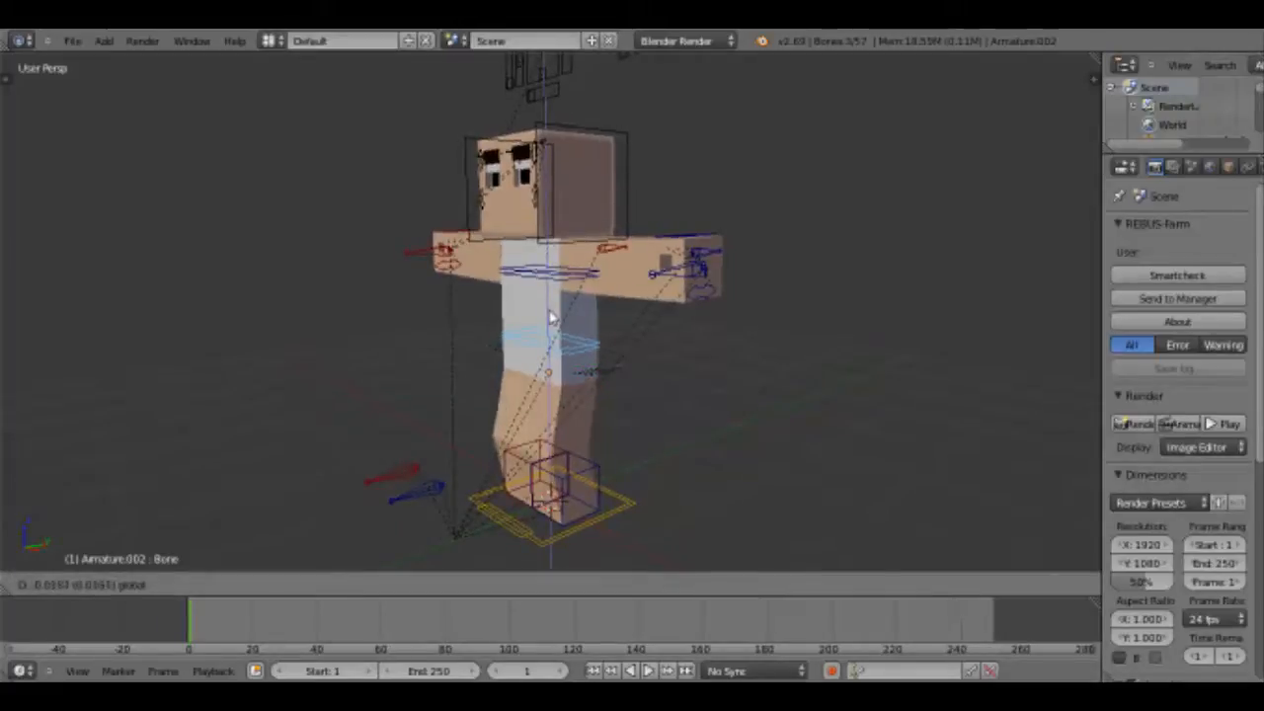
{"action": "left_click", "coordinate": [670, 385]}
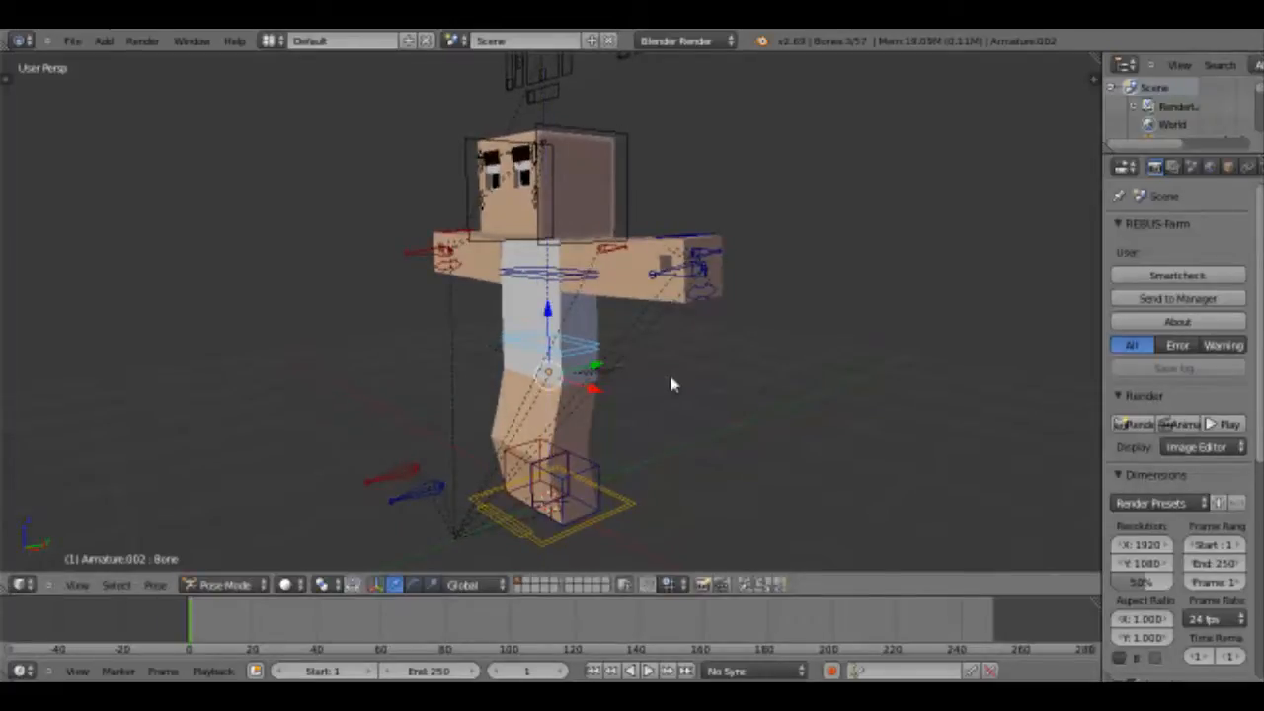
Shift the red foot control forward along the Y axis.
{"action": "middle_click_drag", "start_coordinate": [671, 380], "coordinate": [598, 432]}
{"action": "right_click", "coordinate": [575, 429]}
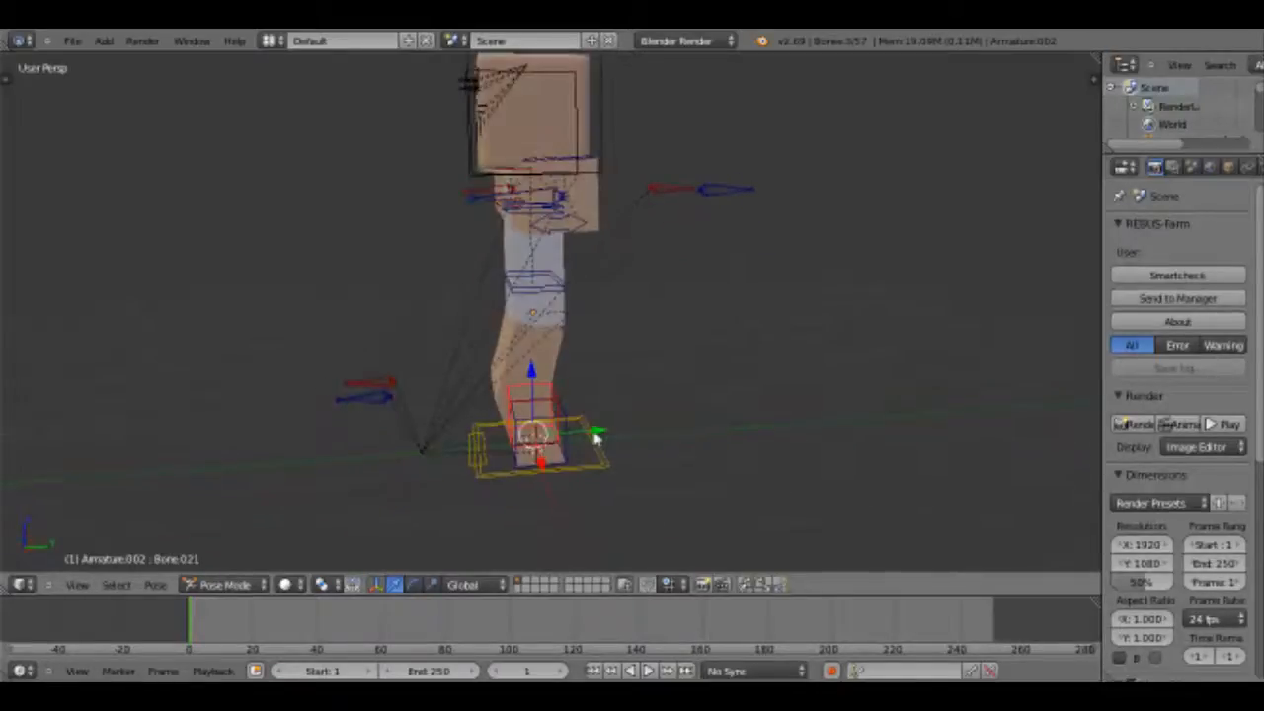
{"action": "key", "text": "g"}
{"action": "key", "text": "y"}
{"action": "left_click", "coordinate": [557, 423]}
Shift the blue foot control backward along the Y axis, opposite the red foot.
{"action": "right_click", "coordinate": [602, 443]}
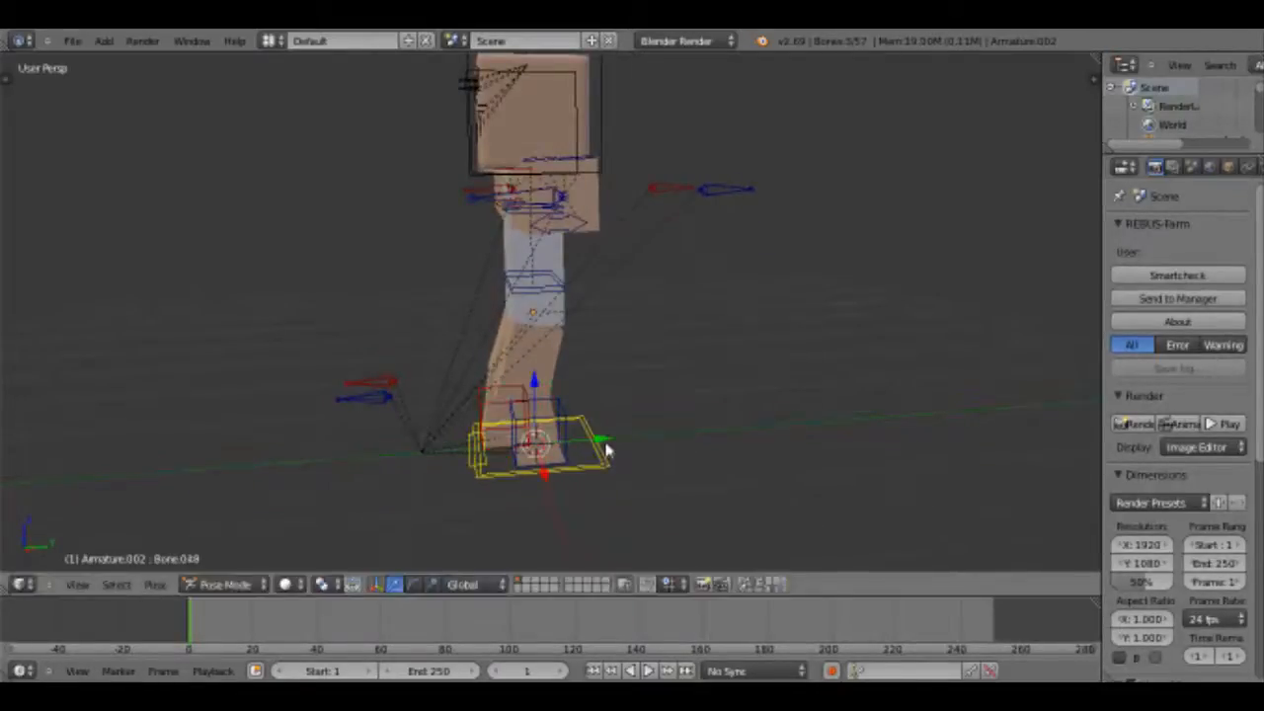
{"action": "right_click", "coordinate": [606, 451]}
{"action": "key", "text": "g"}
{"action": "key", "text": "y"}
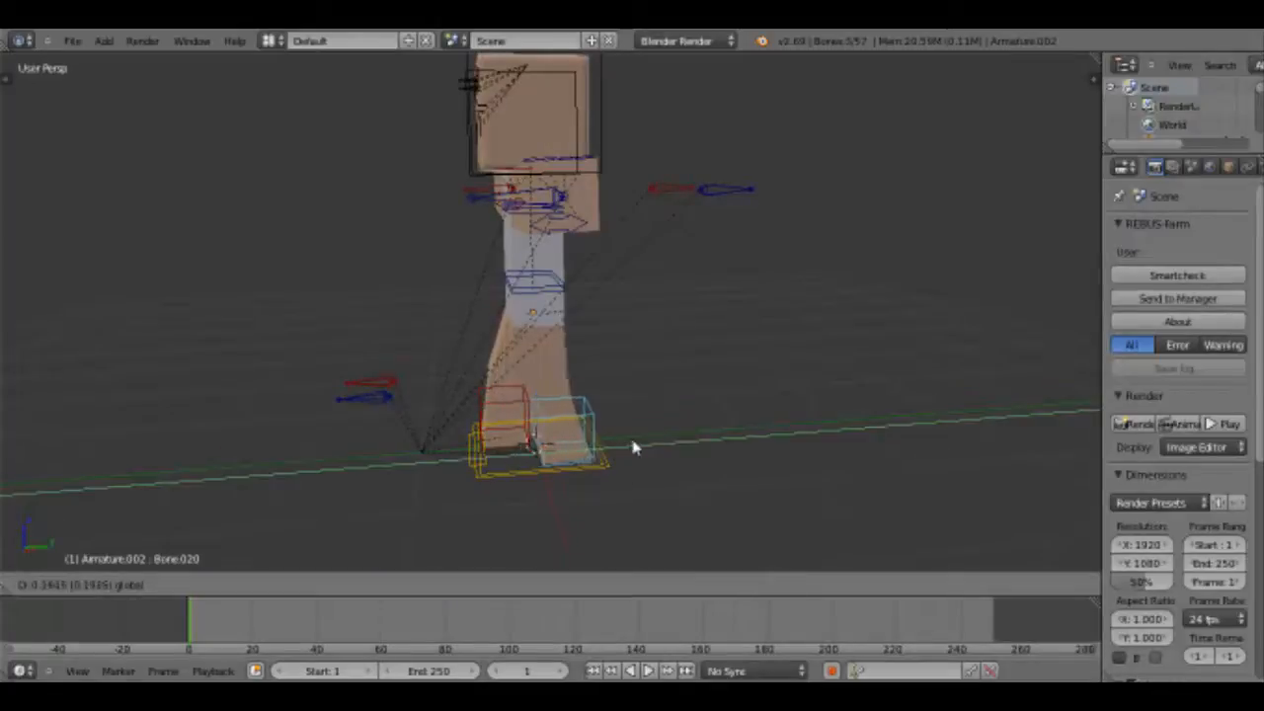
{"action": "left_click", "coordinate": [626, 444]}
{"action": "middle_click_drag", "start_coordinate": [626, 443], "coordinate": [556, 316]}
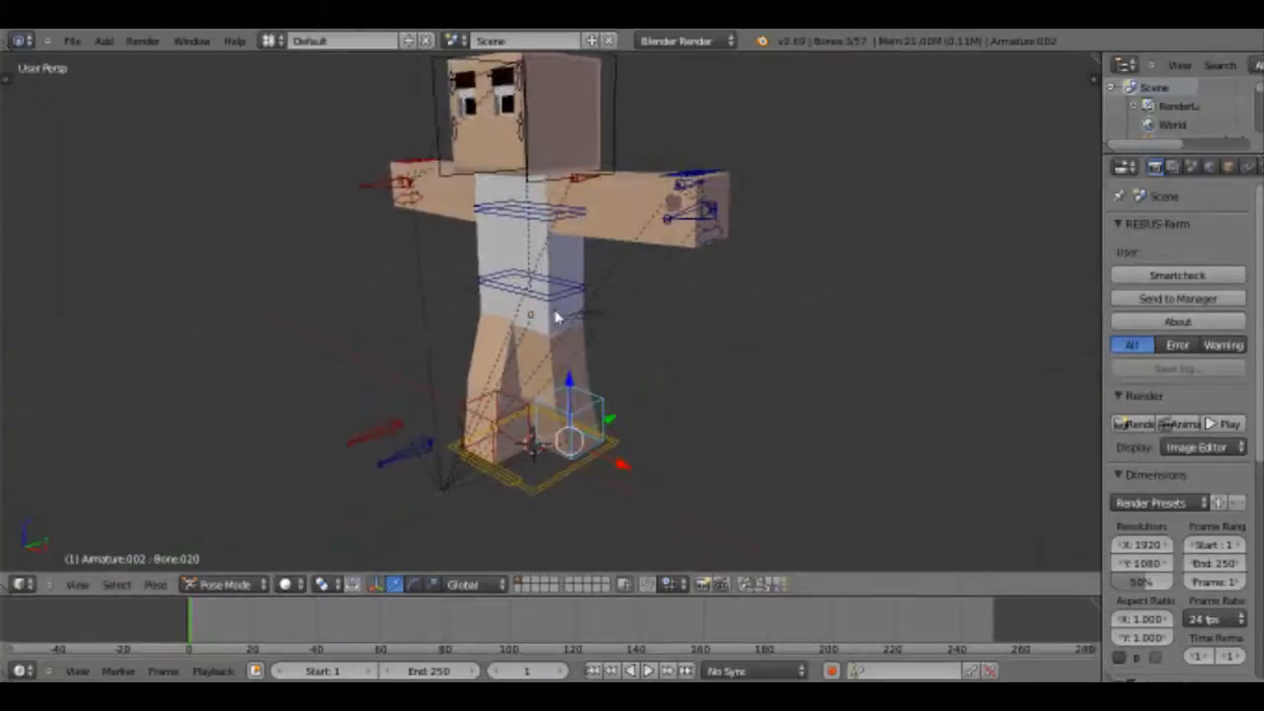
Show the rotation manipulator alongside the move manipulator and rotate the hip control bone slightly about the Z axis.
{"action": "right_click", "coordinate": [556, 316]}
{"action": "scroll", "coordinate": [556, 316], "scroll_direction": "up", "scroll_amount": 3}
{"action": "left_click", "coordinate": [414, 583], "text": "shift"}
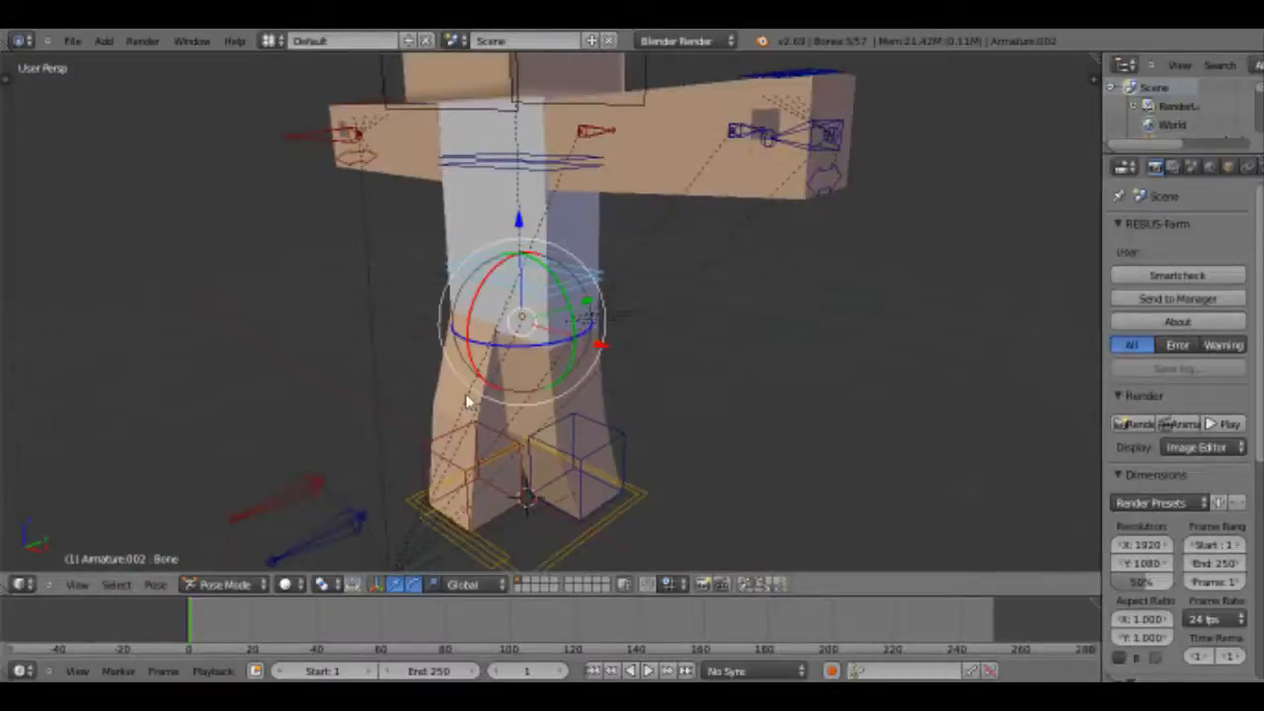
{"action": "middle_click_drag", "start_coordinate": [469, 402], "coordinate": [502, 392]}
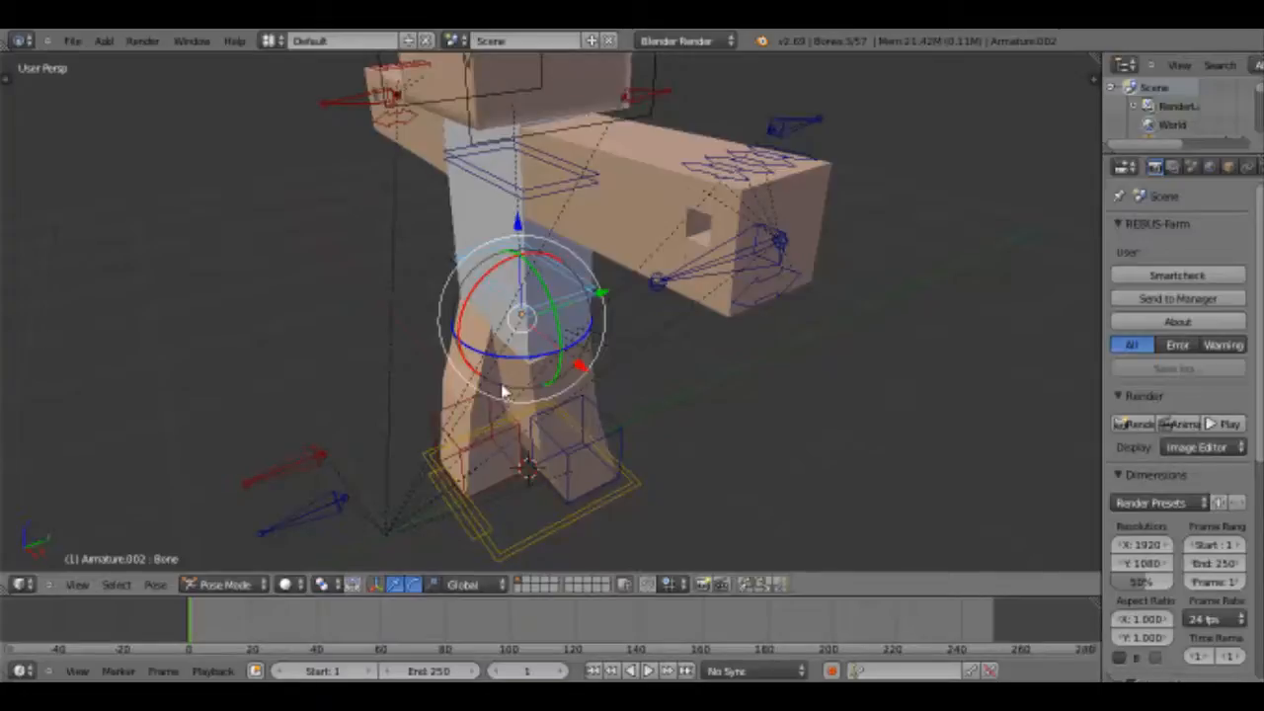
{"action": "middle_click_drag", "start_coordinate": [502, 392], "coordinate": [472, 422]}
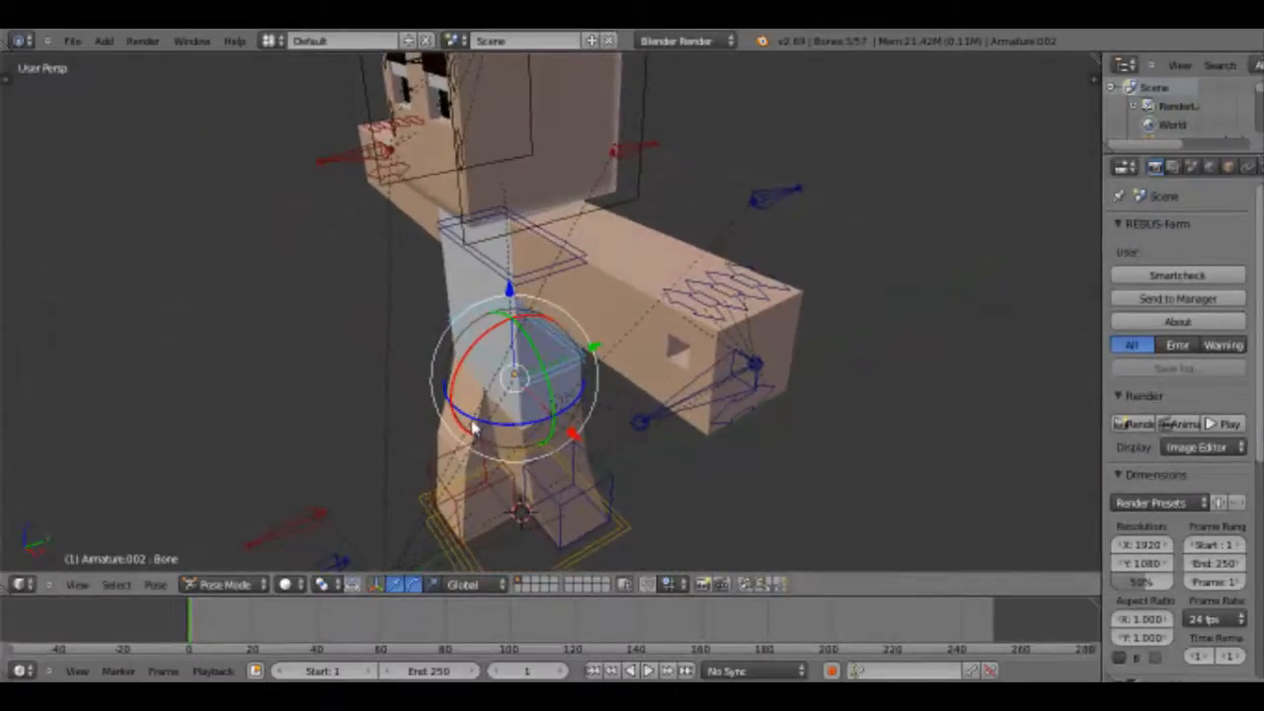
{"action": "left_click_drag", "start_coordinate": [472, 421], "coordinate": [521, 299]}
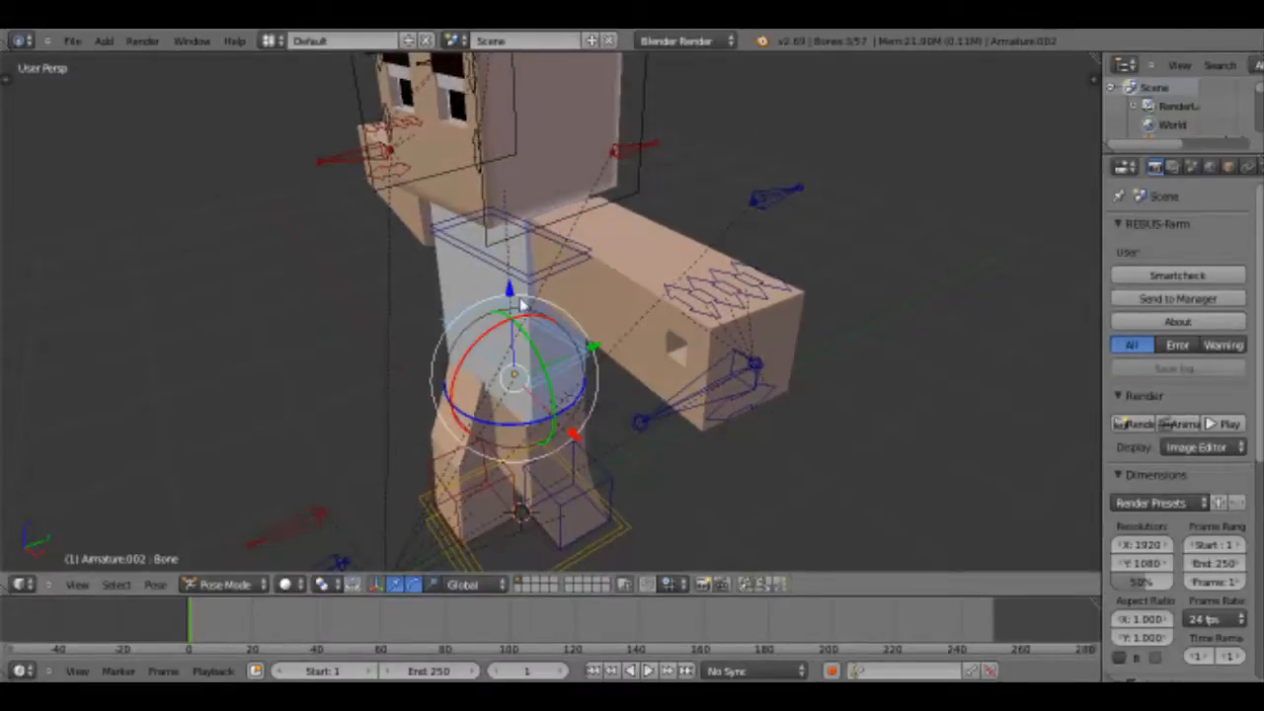
Rotate the chest control bone about Z against the hip twist and adjust its tilt slightly.
{"action": "right_click", "coordinate": [520, 304]}
{"action": "middle_click_drag", "start_coordinate": [521, 304], "coordinate": [540, 359]}
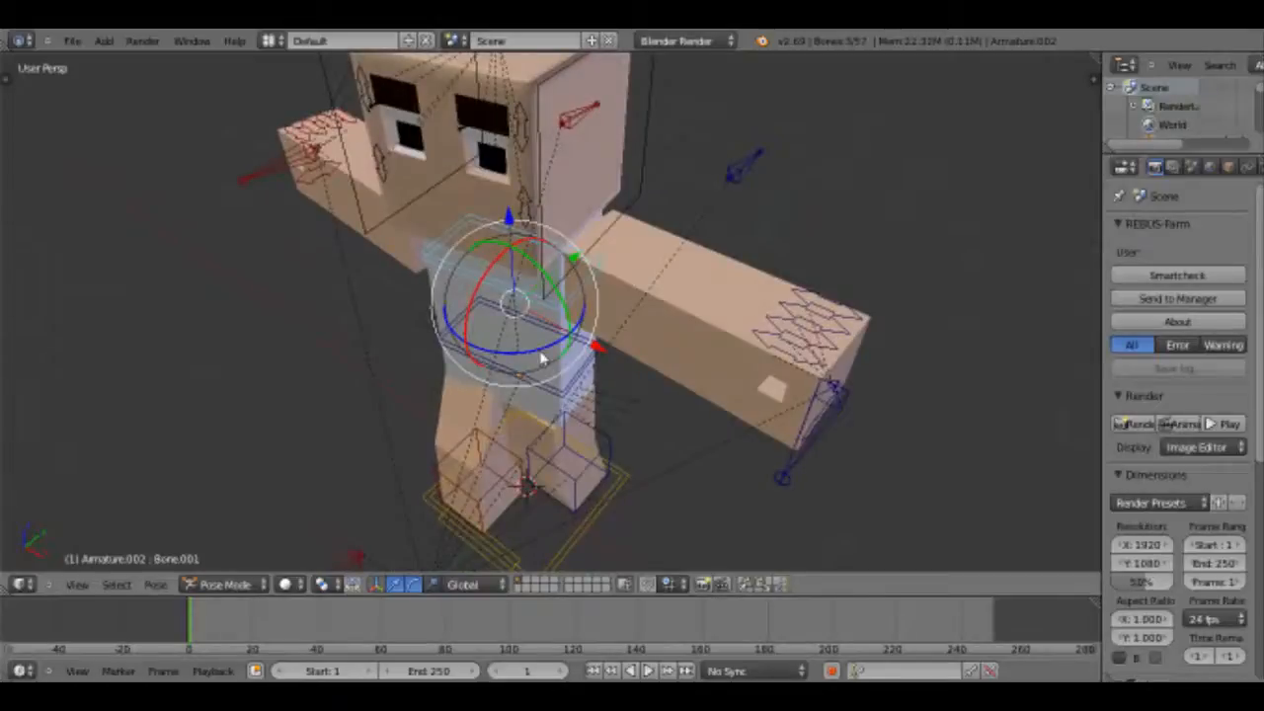
{"action": "left_click_drag", "start_coordinate": [540, 359], "coordinate": [563, 405]}
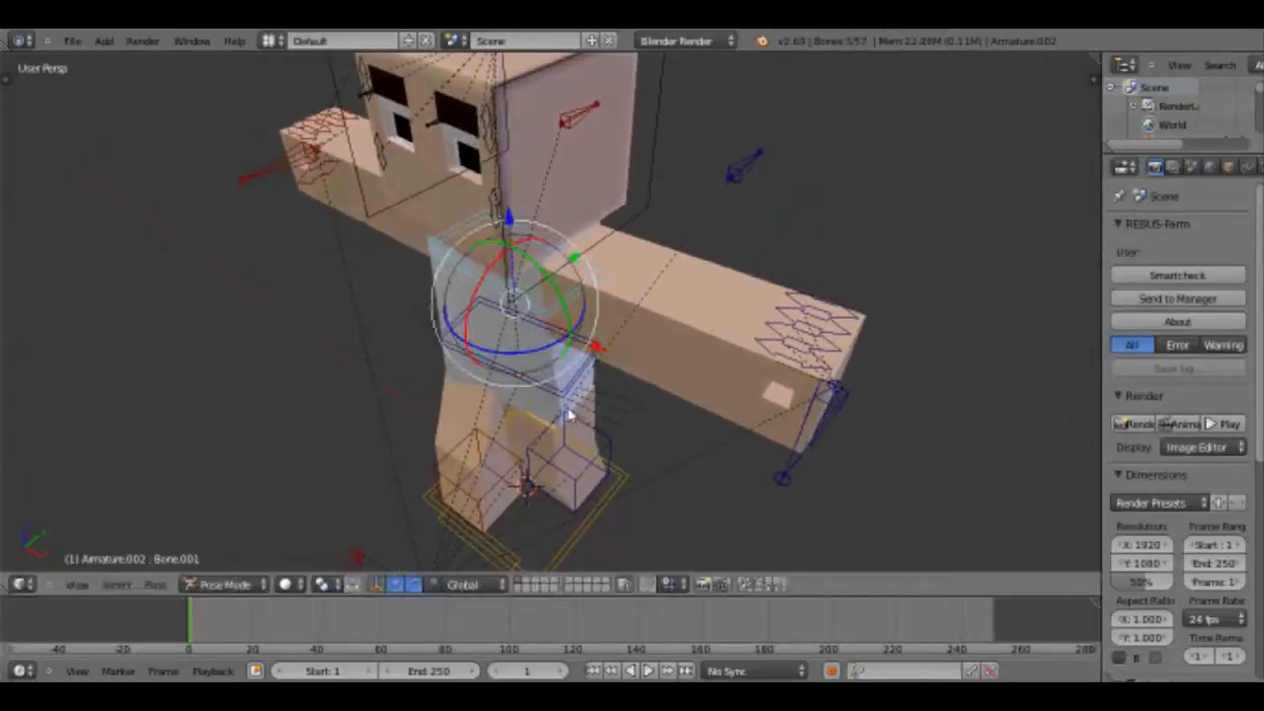
{"action": "middle_click_drag", "start_coordinate": [560, 398], "coordinate": [593, 318]}
{"action": "middle_click_drag", "start_coordinate": [761, 322], "coordinate": [592, 306]}
{"action": "left_click_drag", "start_coordinate": [460, 237], "coordinate": [521, 277]}
{"action": "middle_click_drag", "start_coordinate": [521, 276], "coordinate": [765, 332]}
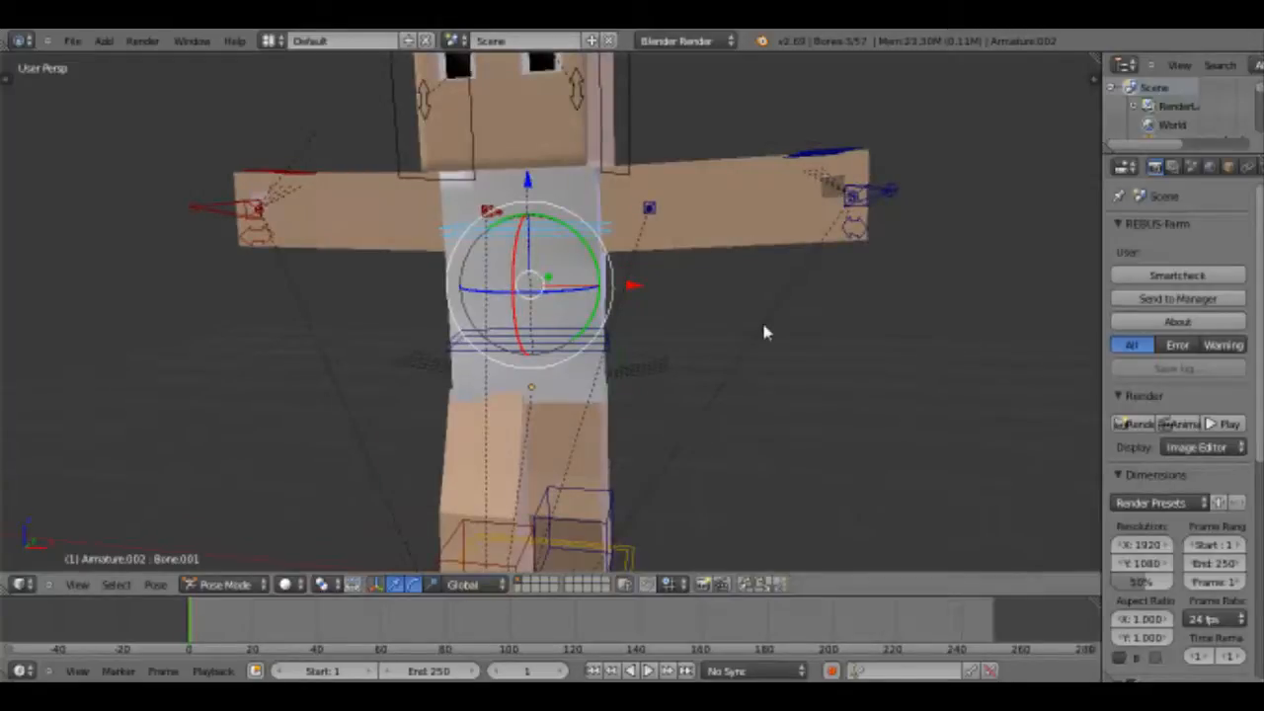
Keyframe the hip, chest and both foot controls together at frame 1 with the LocRot keying set.
{"action": "middle_click_drag", "start_coordinate": [764, 330], "coordinate": [606, 513]}
{"action": "right_click", "coordinate": [562, 346]}
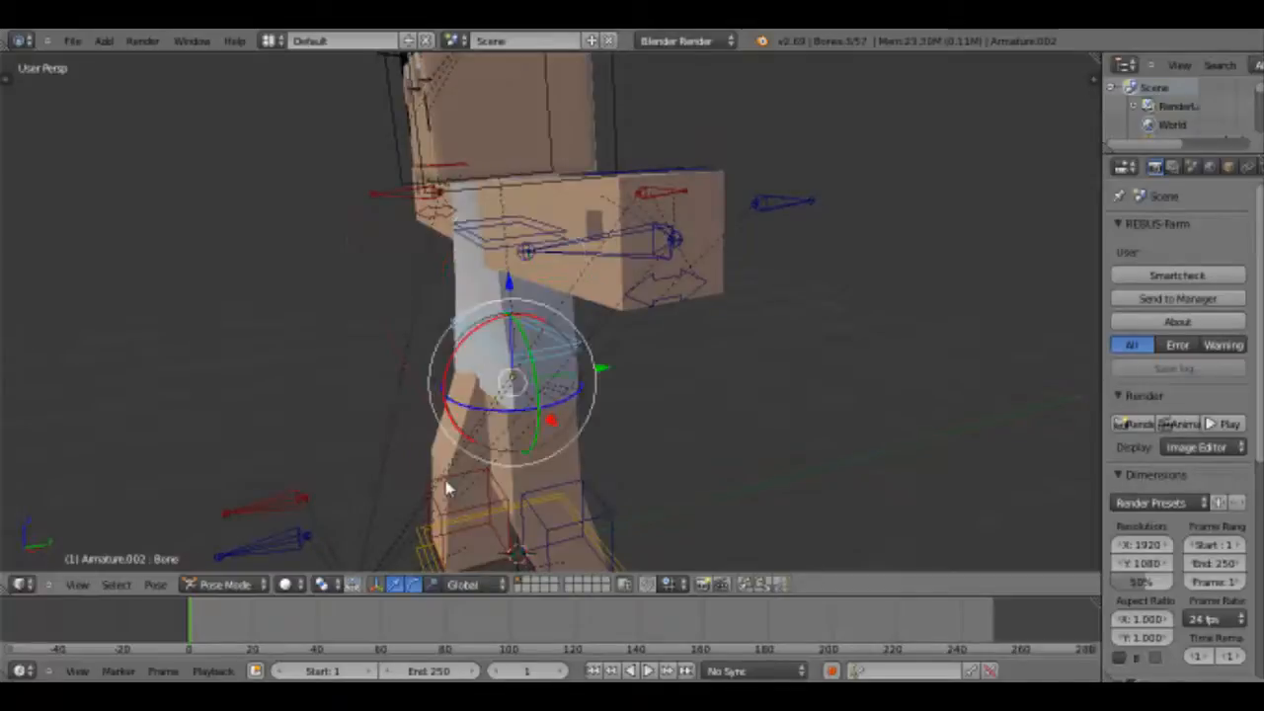
{"action": "right_click", "coordinate": [603, 506], "text": "shift"}
{"action": "right_click", "coordinate": [470, 250], "text": "shift"}
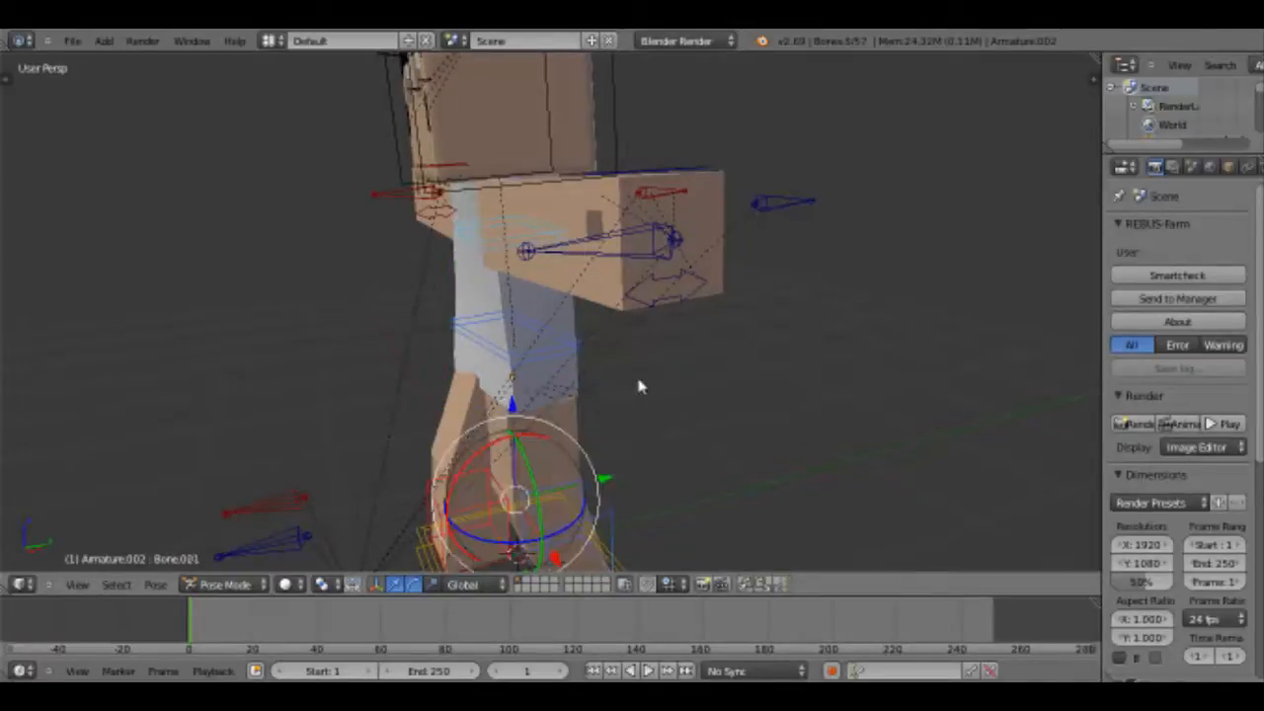
{"action": "middle_click_drag", "start_coordinate": [638, 377], "coordinate": [686, 384]}
{"action": "left_click", "coordinate": [894, 670]}
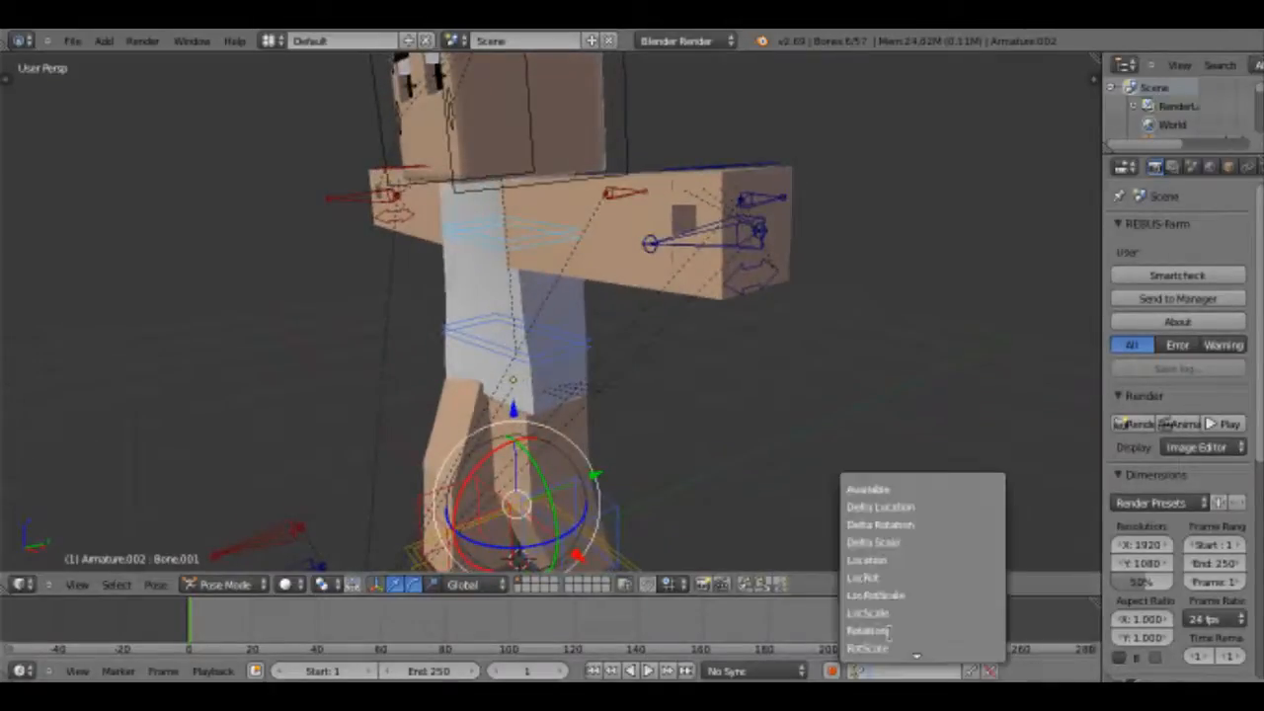
{"action": "left_click", "coordinate": [903, 578]}
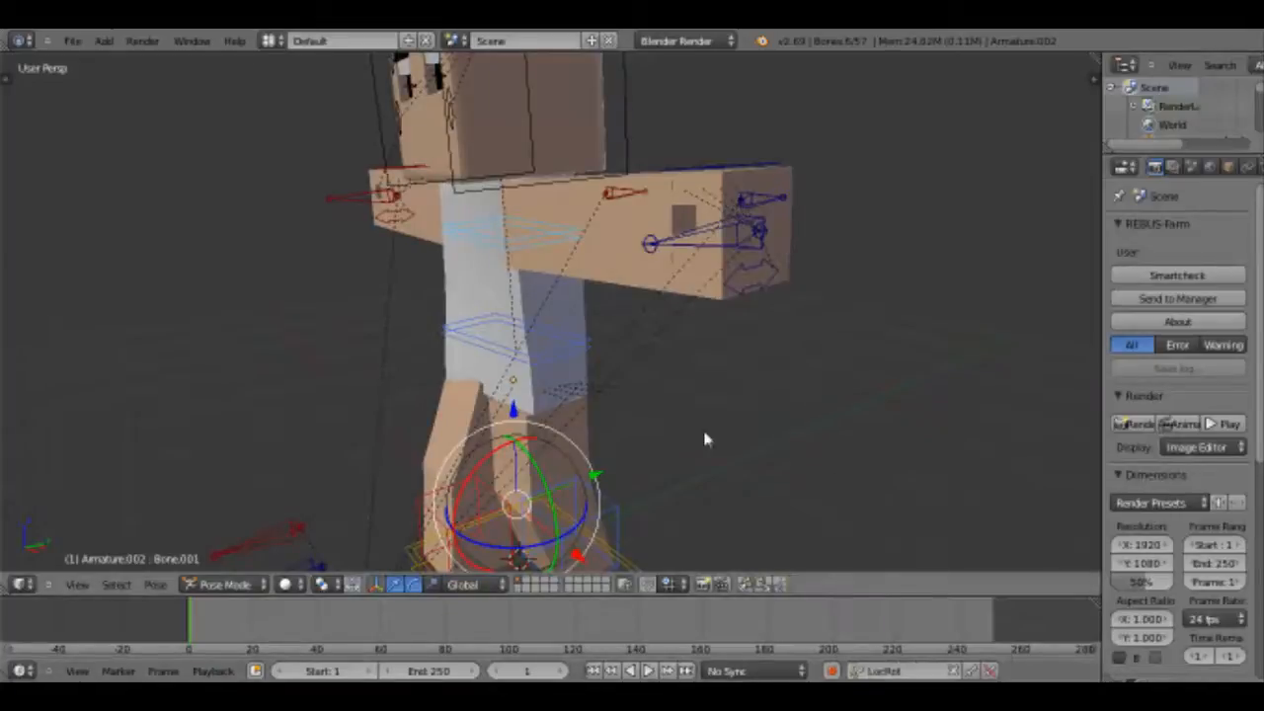
{"action": "key", "text": "i"}
Advance the timeline to frame 15 and enlarge the visible frame range around it.
{"action": "middle_click_drag", "start_coordinate": [474, 444], "coordinate": [413, 457]}
{"action": "key", "text": "Right"}
{"action": "key", "text": "Right"}
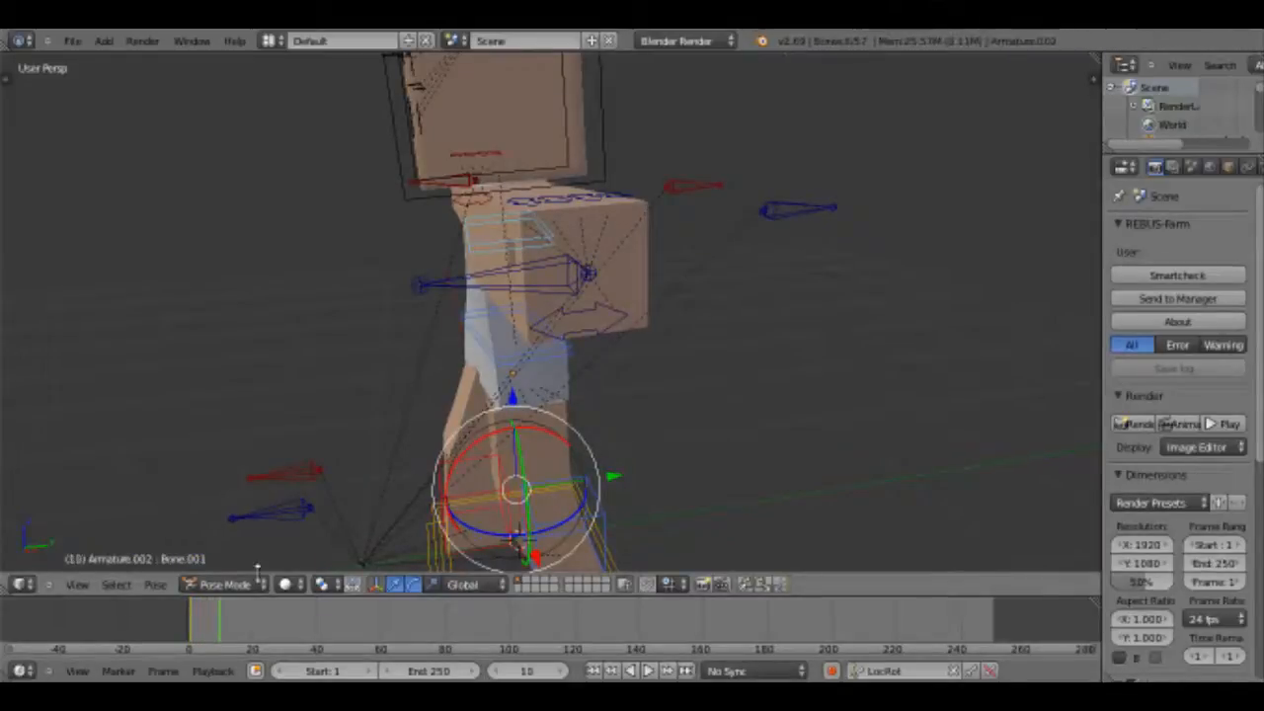
{"action": "key", "text": "Right"}
{"action": "key", "text": "Right"}
{"action": "key", "text": "Right"}
{"action": "key", "text": "Right"}
{"action": "key", "text": "Right"}
{"action": "key", "text": "Right"}
{"action": "key", "text": "Right"}
{"action": "middle_click_drag", "start_coordinate": [458, 489], "coordinate": [583, 548]}
{"action": "scroll", "coordinate": [380, 649], "scroll_direction": "up", "scroll_amount": 5}
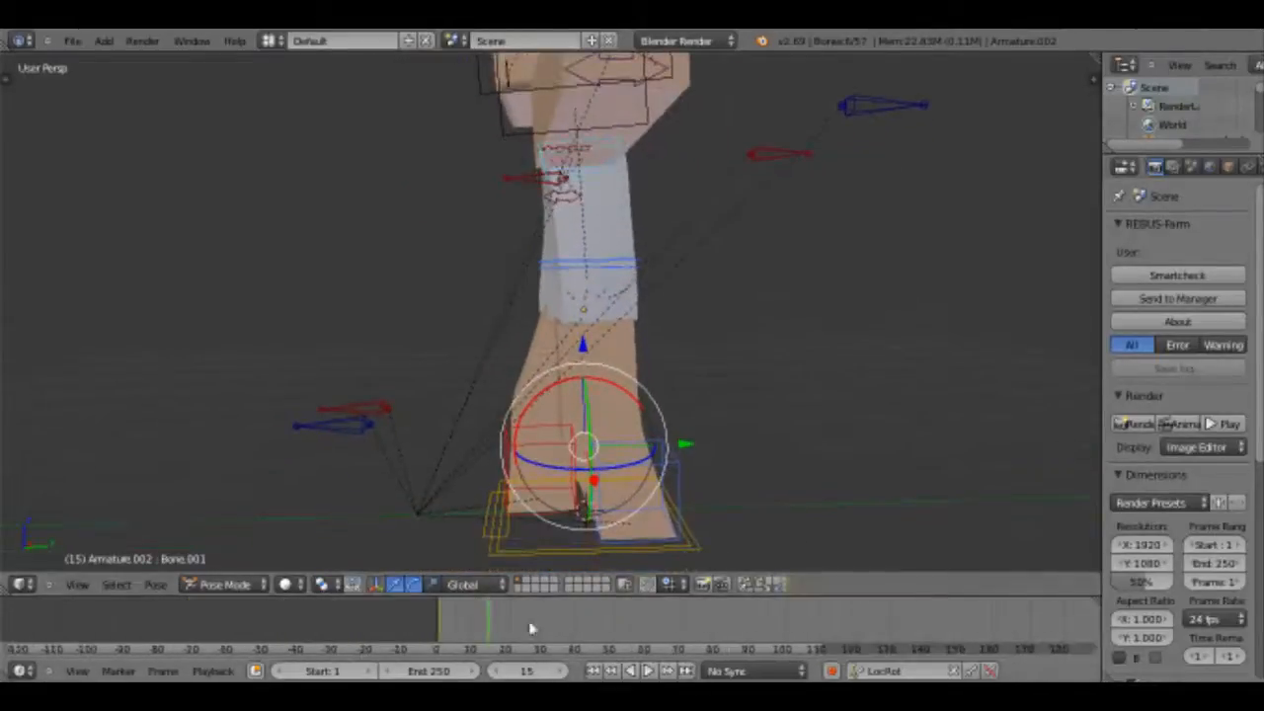
{"action": "middle_click_drag", "start_coordinate": [479, 638], "coordinate": [416, 638]}
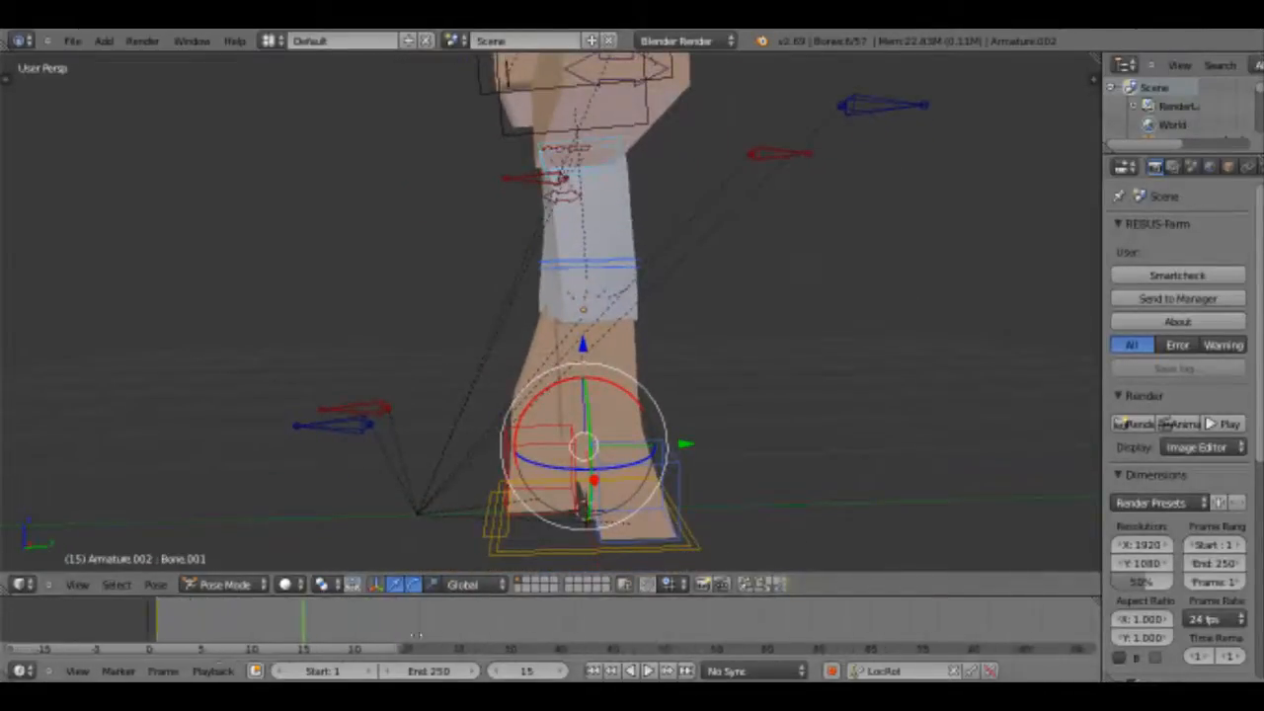
Select the red foot control and display its transform values in the 3D view's properties.
{"action": "middle_click_drag", "start_coordinate": [556, 434], "coordinate": [555, 440]}
{"action": "right_click", "coordinate": [555, 440]}
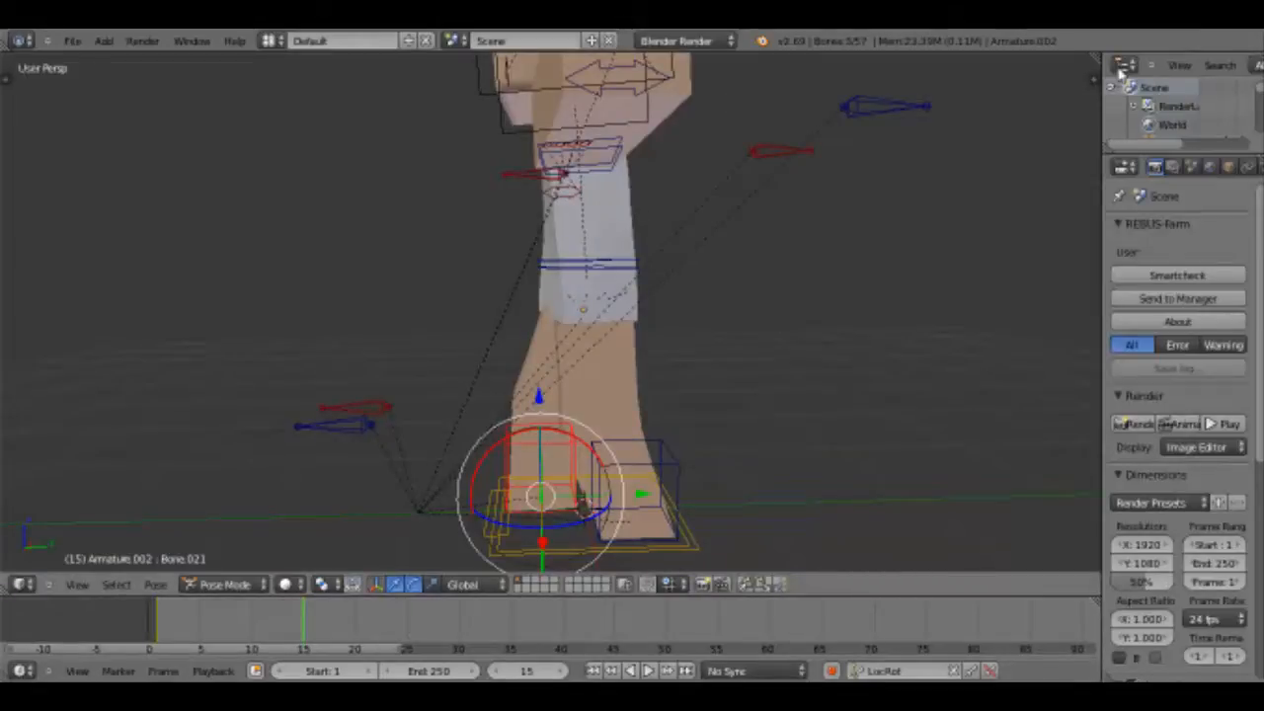
{"action": "key", "text": "n"}
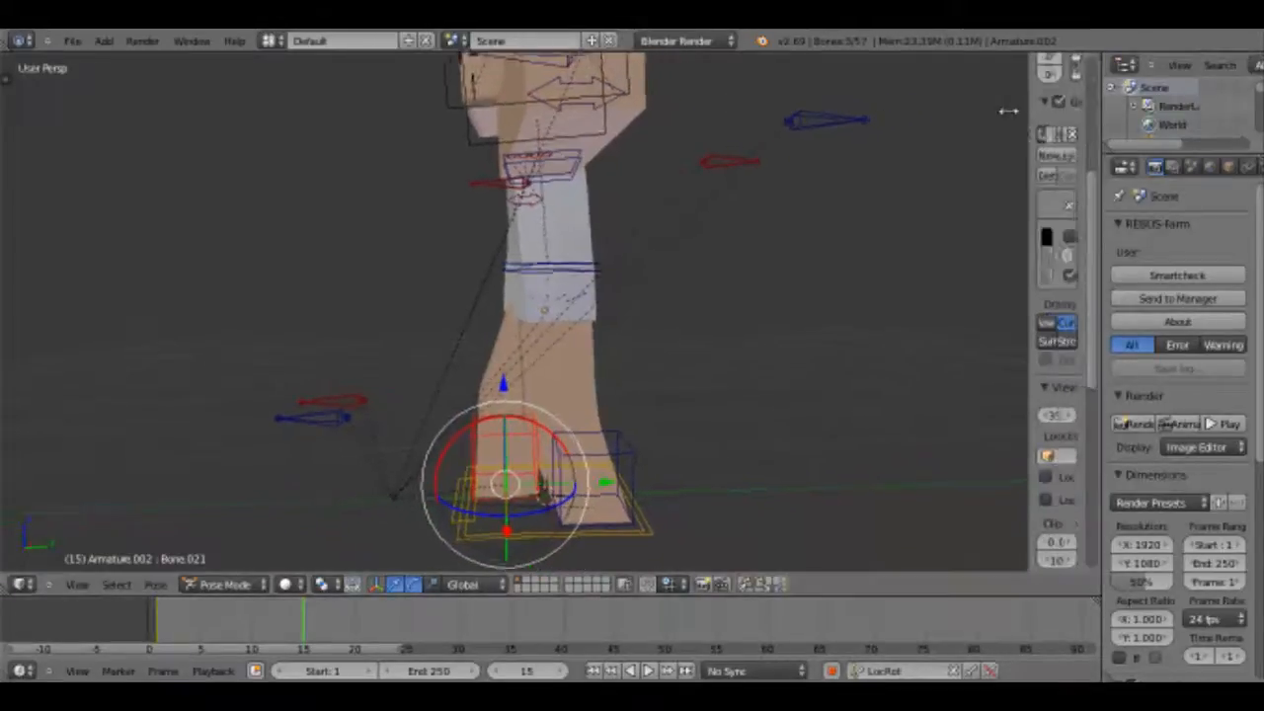
{"action": "scroll", "coordinate": [1046, 208], "scroll_direction": "up", "scroll_amount": 4}
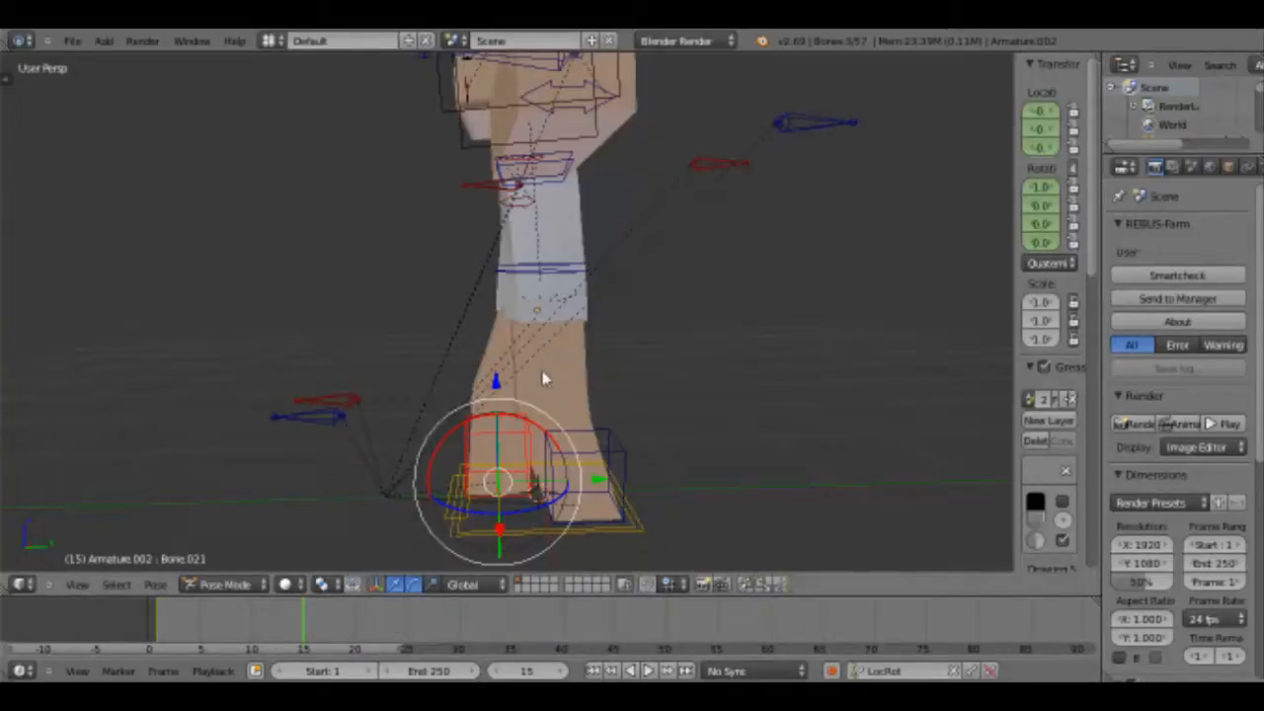
Keyframe the red foot control at frame 15 with the LocRot keying set.
{"action": "middle_click_drag", "start_coordinate": [542, 379], "coordinate": [568, 405]}
{"action": "key", "text": "i"}
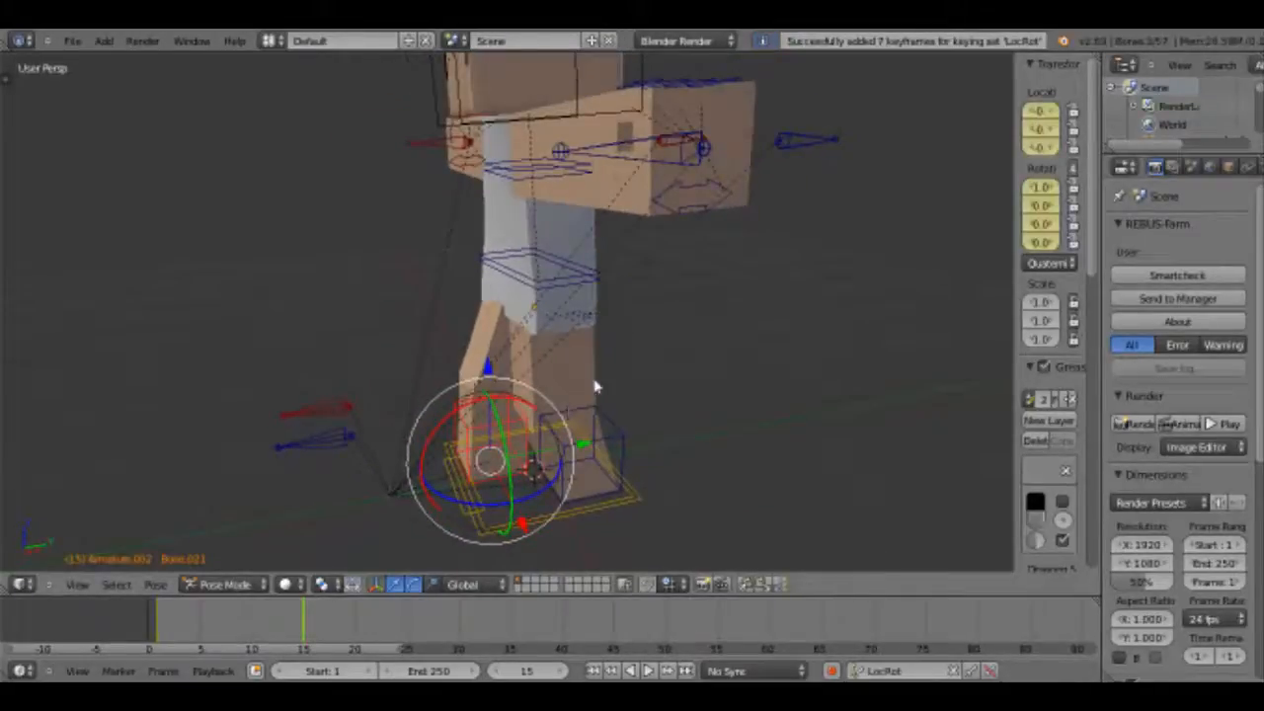
{"action": "middle_click_drag", "start_coordinate": [599, 349], "coordinate": [610, 342]}
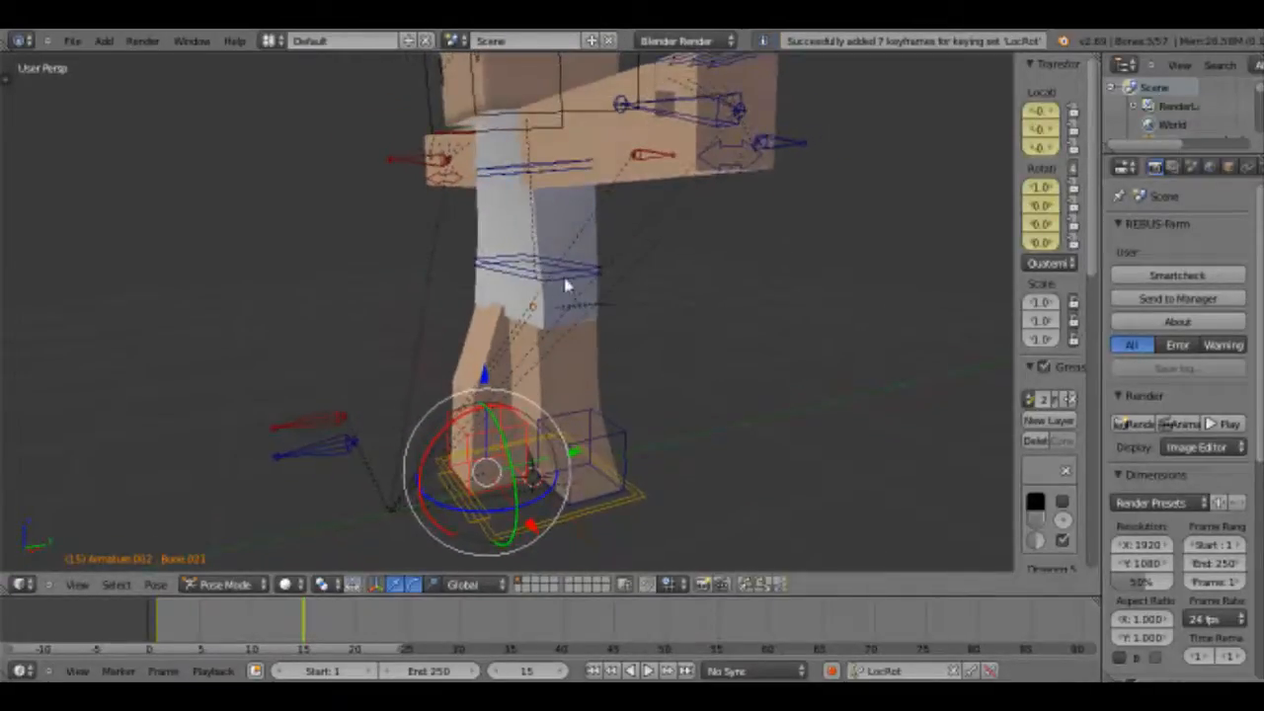
Select the hip control and move it forward along Y at frame 15.
{"action": "key", "text": "bracketleft"}
{"action": "middle_click_drag", "start_coordinate": [691, 353], "coordinate": [641, 327]}
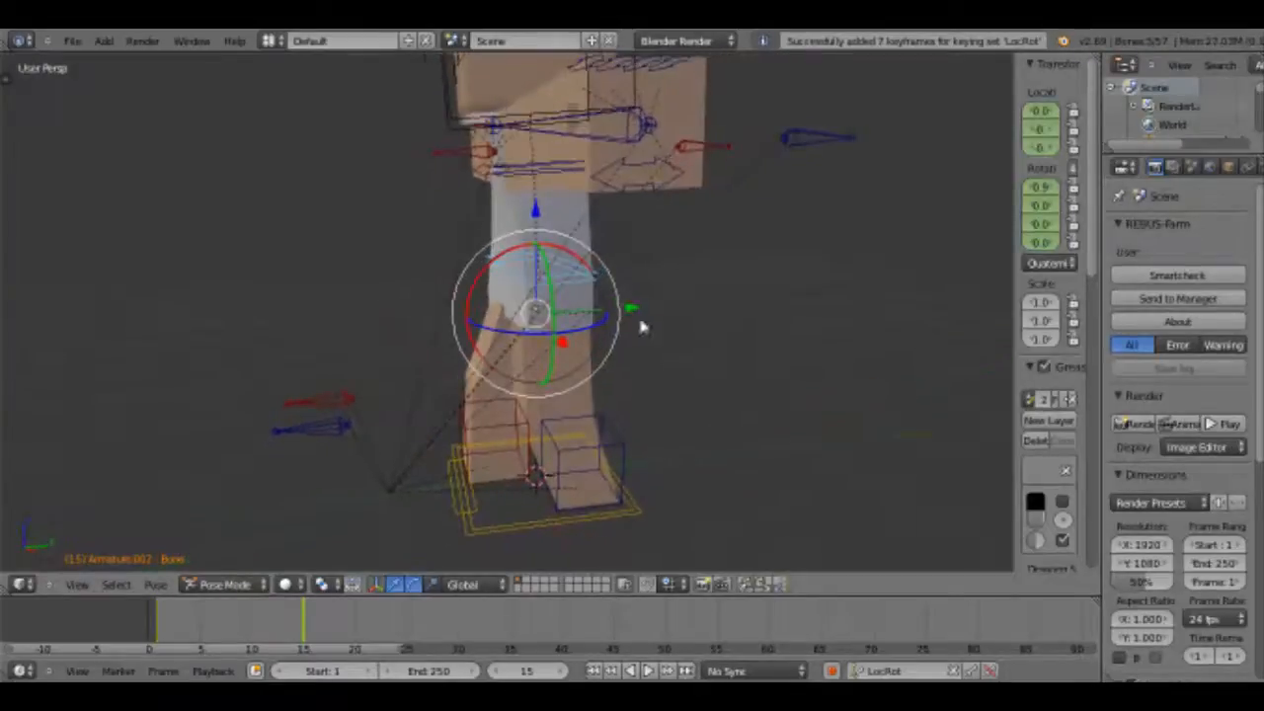
{"action": "left_click_drag", "start_coordinate": [624, 312], "coordinate": [570, 395]}
{"action": "middle_click_drag", "start_coordinate": [570, 395], "coordinate": [350, 471]}
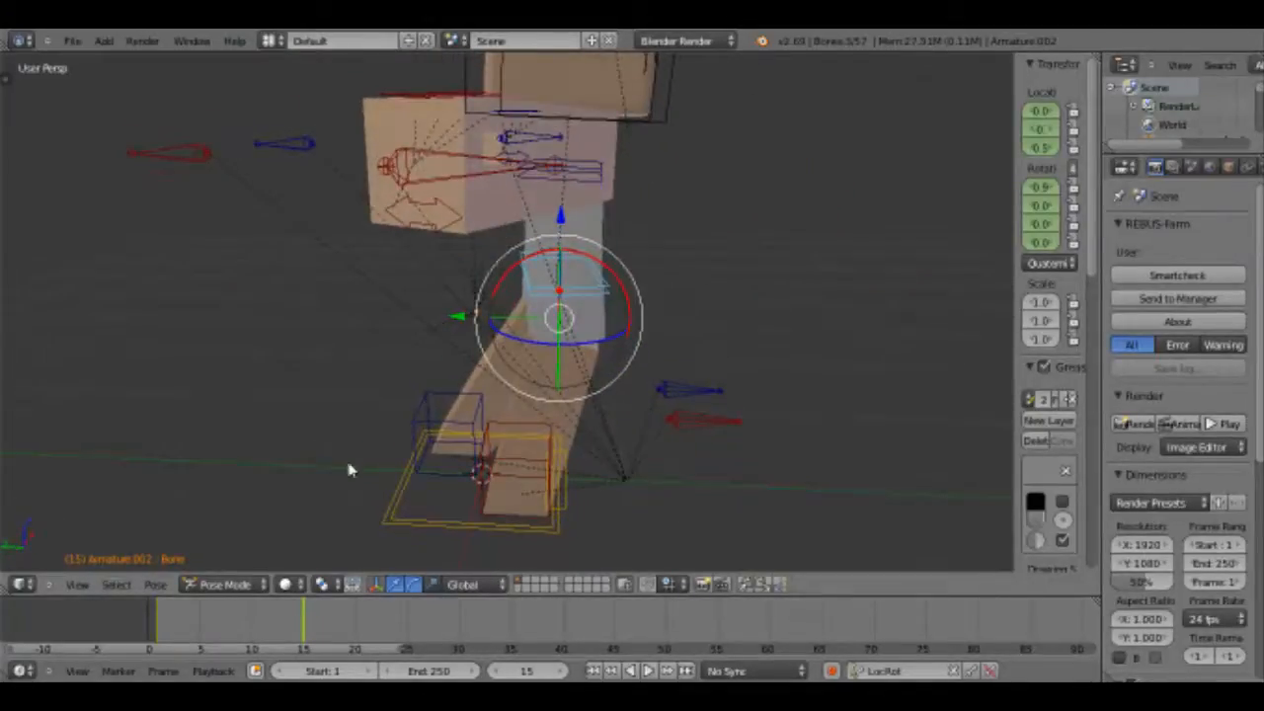
Move the blue foot control forward along Y so it lands ahead of the red foot.
{"action": "right_click", "coordinate": [358, 466]}
{"action": "key", "text": "g"}
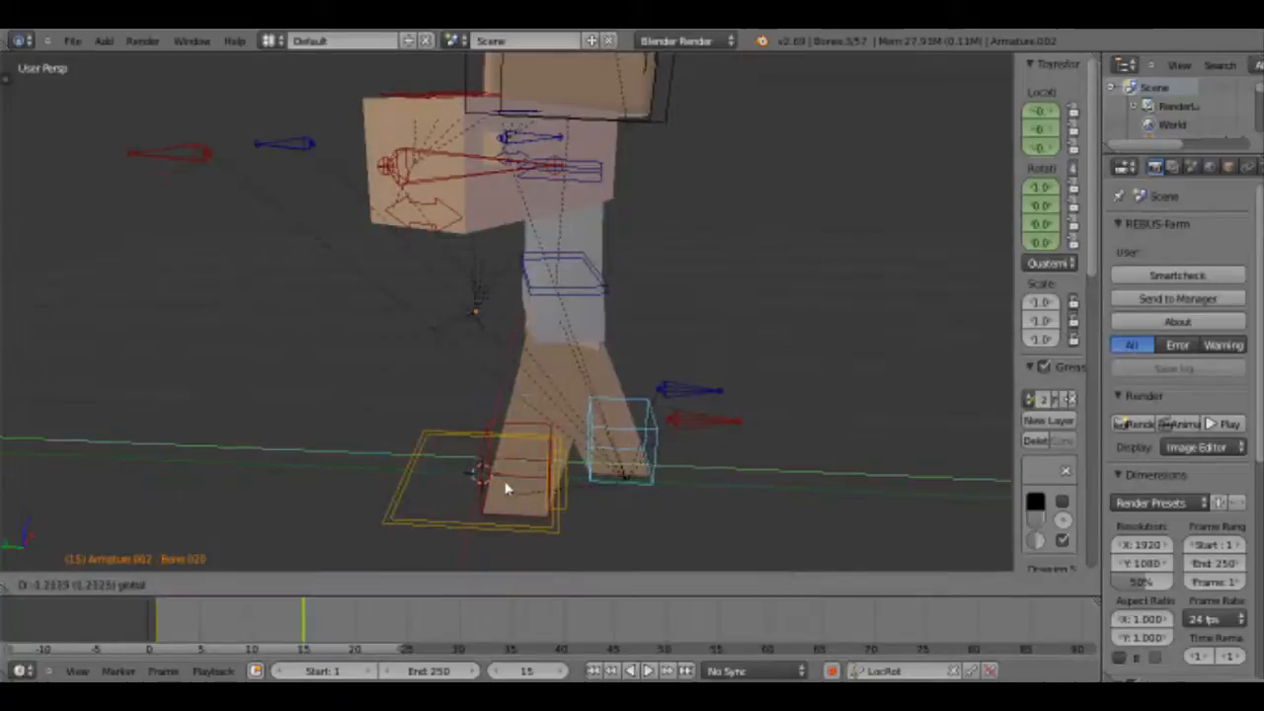
{"action": "left_click", "coordinate": [481, 483]}
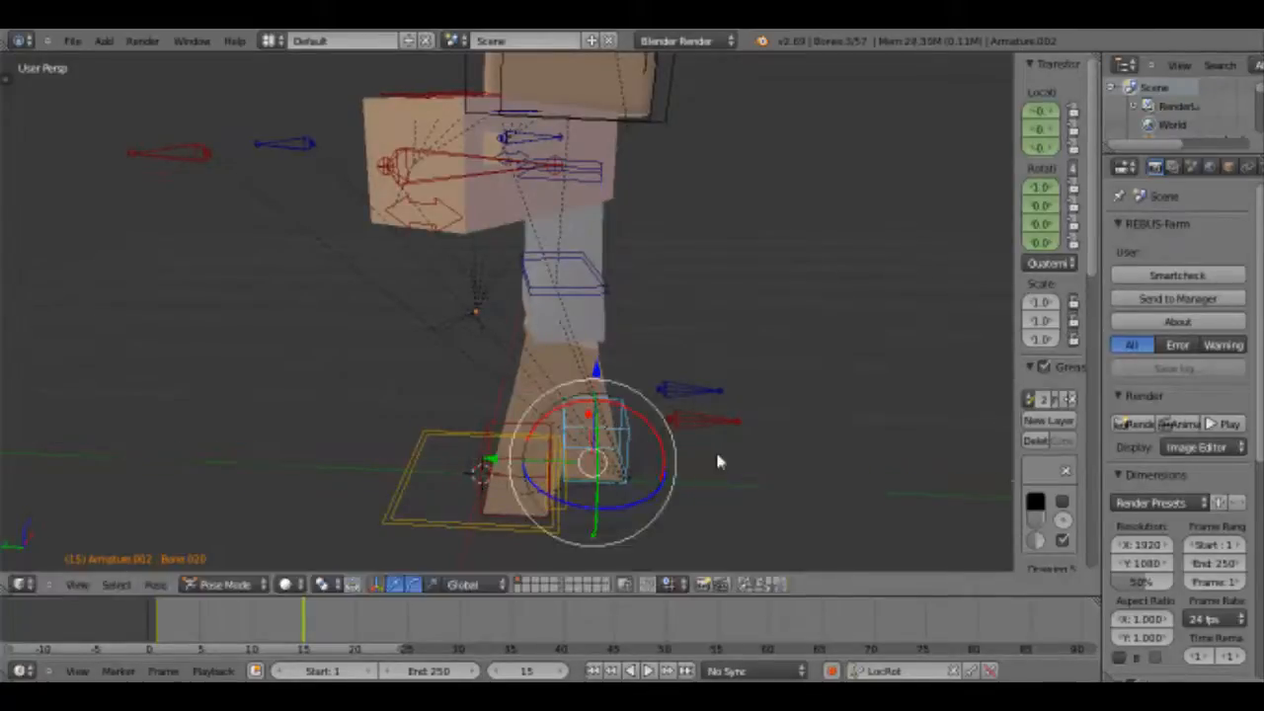
{"action": "middle_click_drag", "start_coordinate": [718, 461], "coordinate": [668, 441]}
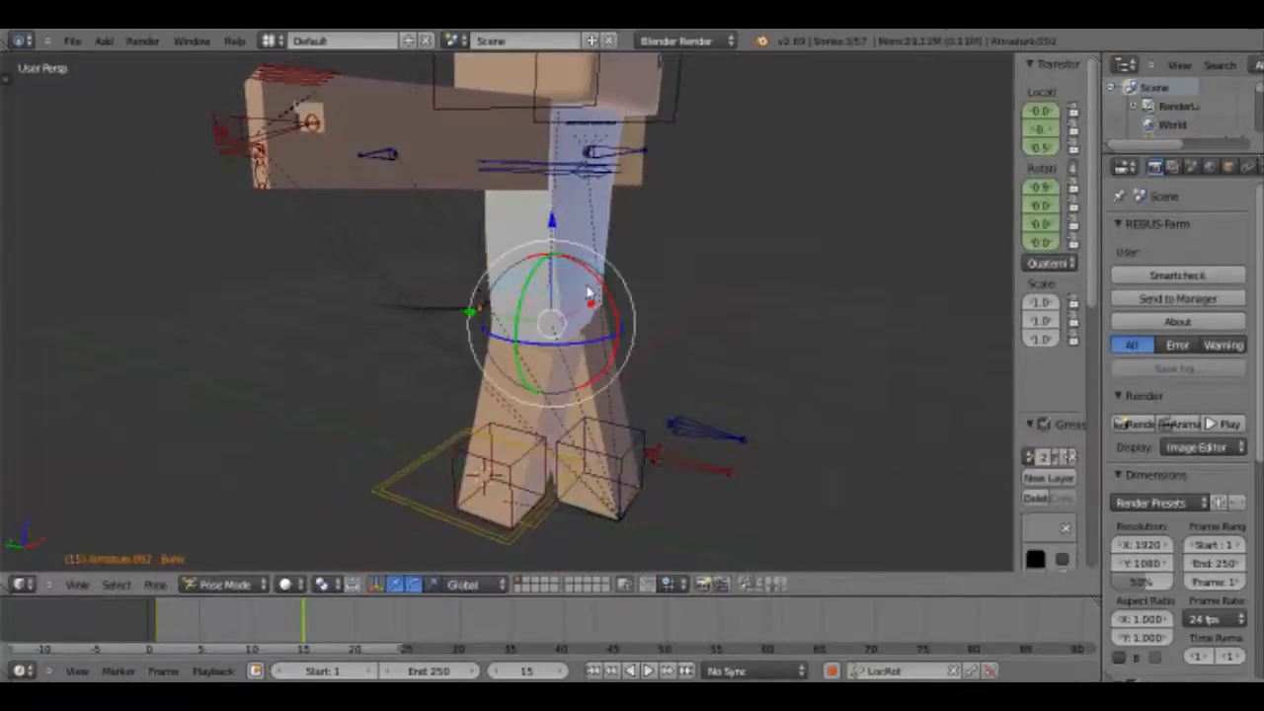
Rotate the hip control about Z to match the new stride and nudge it along Y.
{"action": "middle_click_drag", "start_coordinate": [642, 403], "coordinate": [599, 366]}
{"action": "key", "text": "r"}
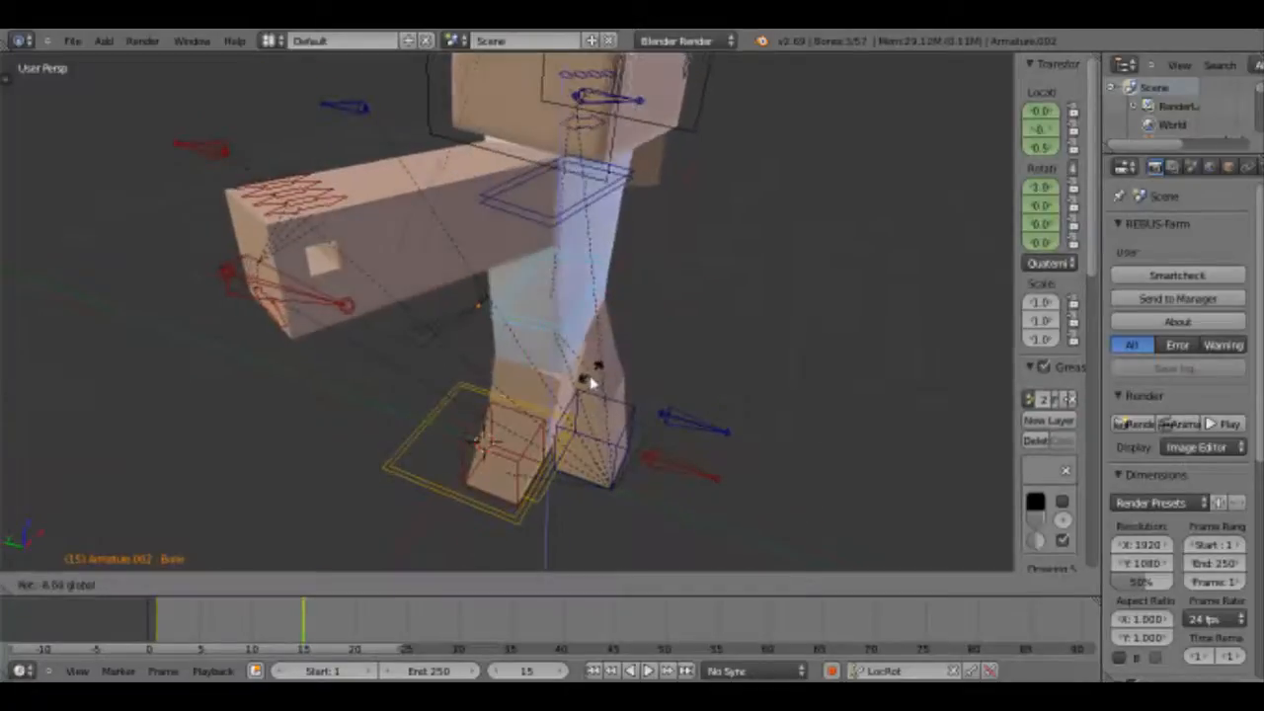
{"action": "left_click", "coordinate": [582, 385]}
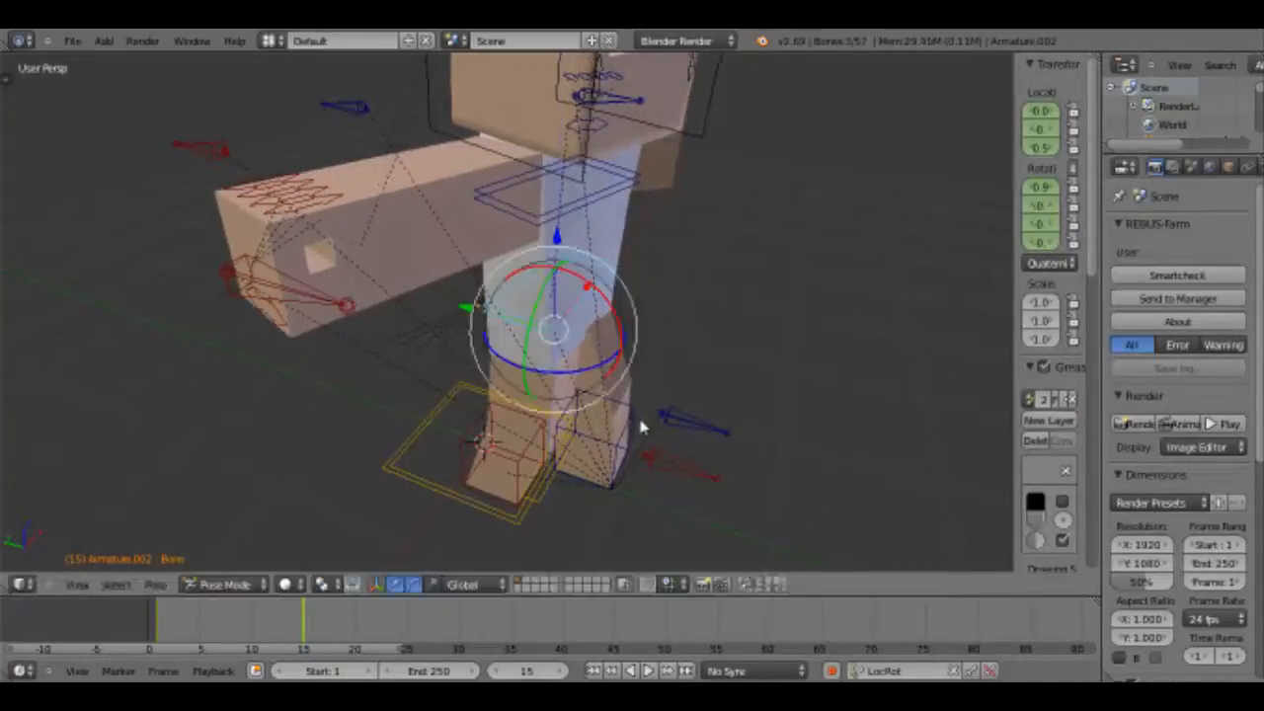
{"action": "middle_click_drag", "start_coordinate": [643, 424], "coordinate": [464, 328]}
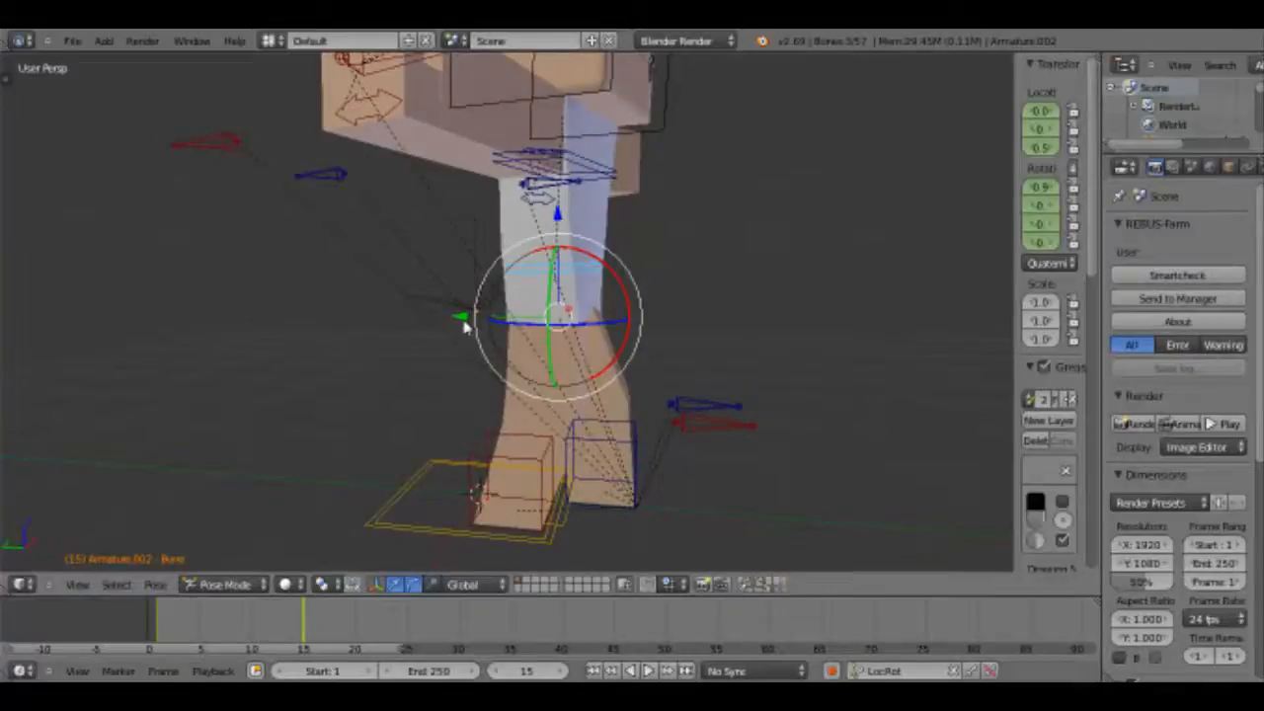
{"action": "left_click_drag", "start_coordinate": [463, 321], "coordinate": [469, 326]}
Fine-tune the blue foot control's position along Y and keyframe it at frame 15.
{"action": "right_click", "coordinate": [653, 457]}
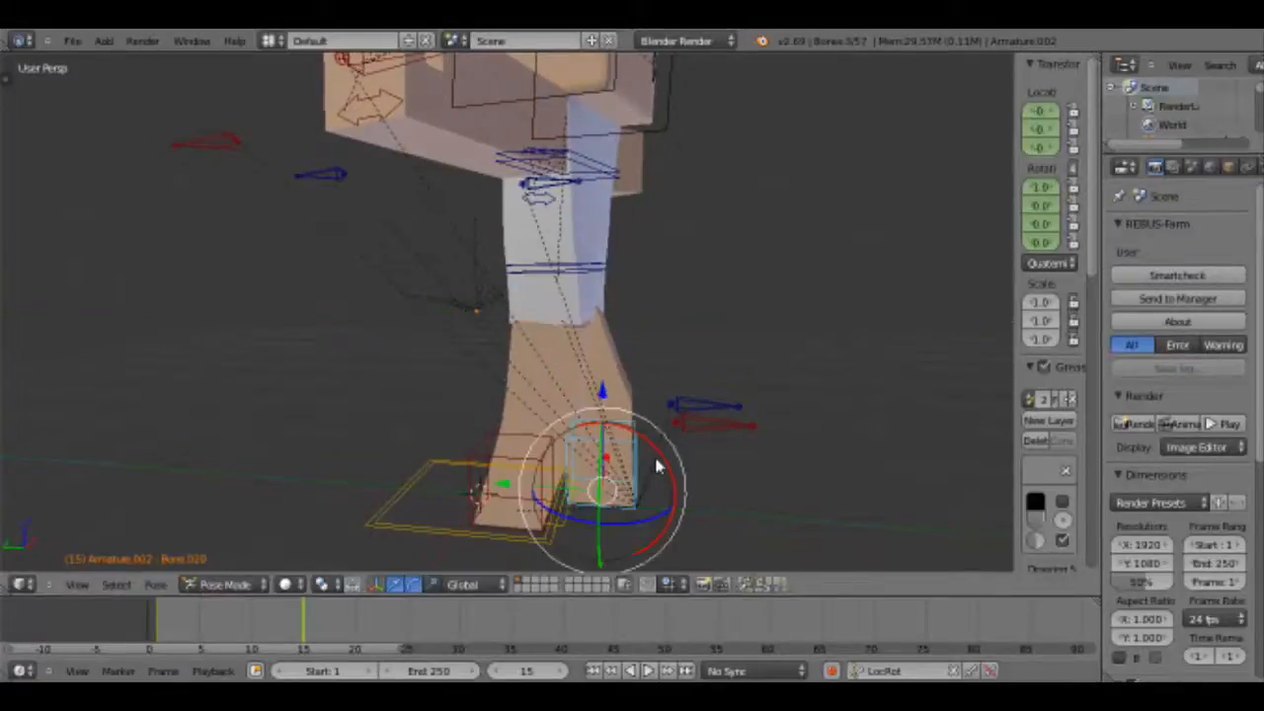
{"action": "middle_click_drag", "start_coordinate": [658, 466], "coordinate": [613, 484]}
{"action": "key", "text": "g"}
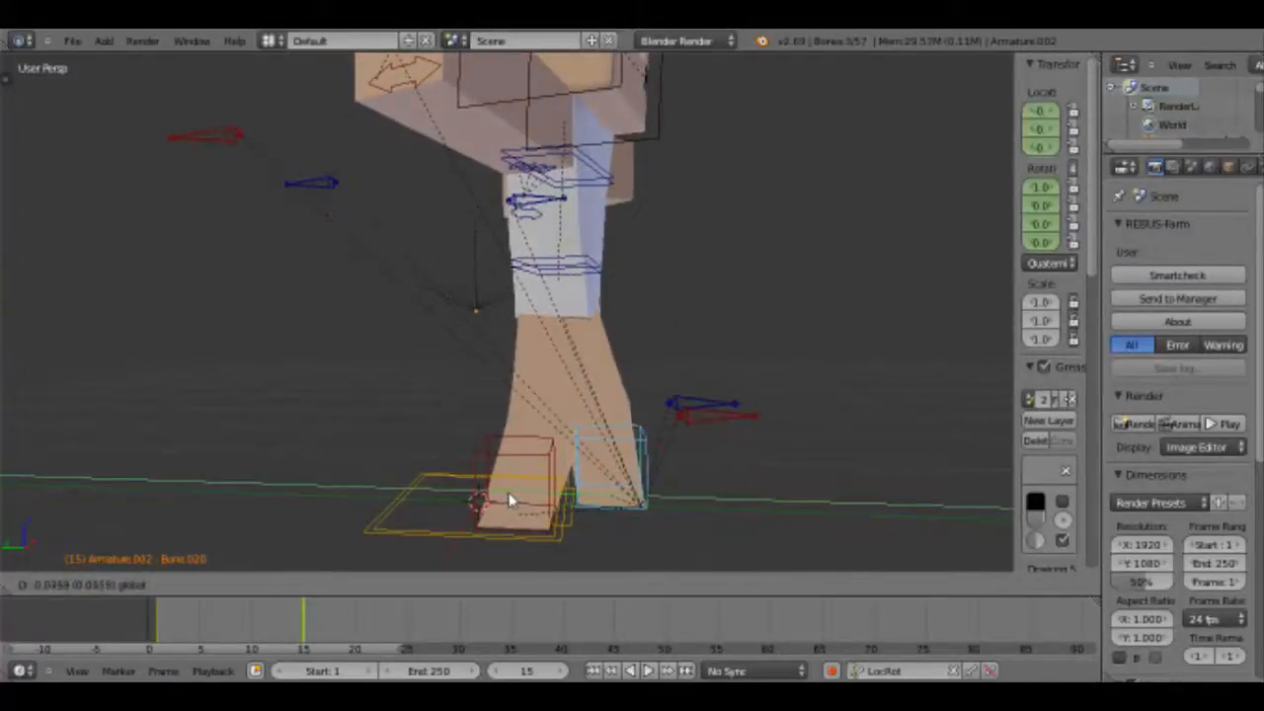
{"action": "left_click", "coordinate": [509, 493]}
{"action": "key", "text": "i"}
Keyframe the hip control at frame 15 with the LocRot keying set.
{"action": "right_click", "coordinate": [578, 288]}
{"action": "right_click", "coordinate": [590, 265]}
{"action": "key", "text": "i"}
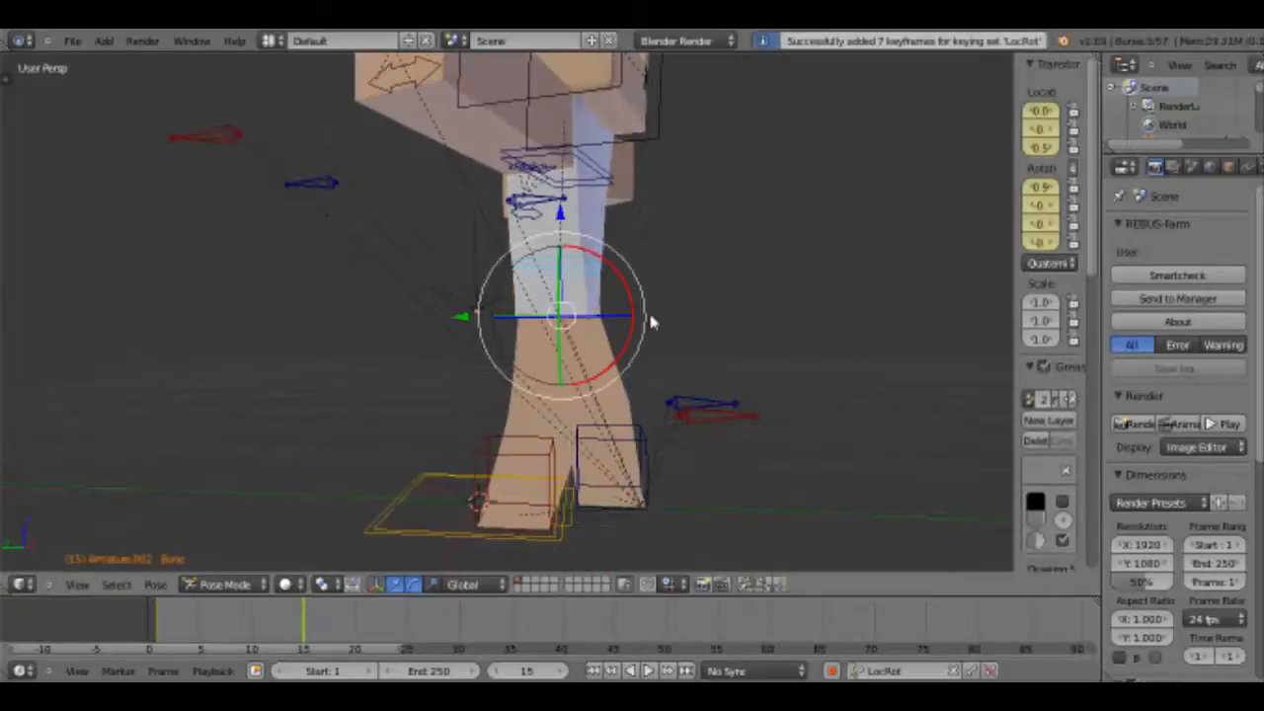
{"action": "middle_click_drag", "start_coordinate": [720, 211], "coordinate": [576, 250]}
{"action": "middle_click_drag", "start_coordinate": [424, 259], "coordinate": [408, 321]}
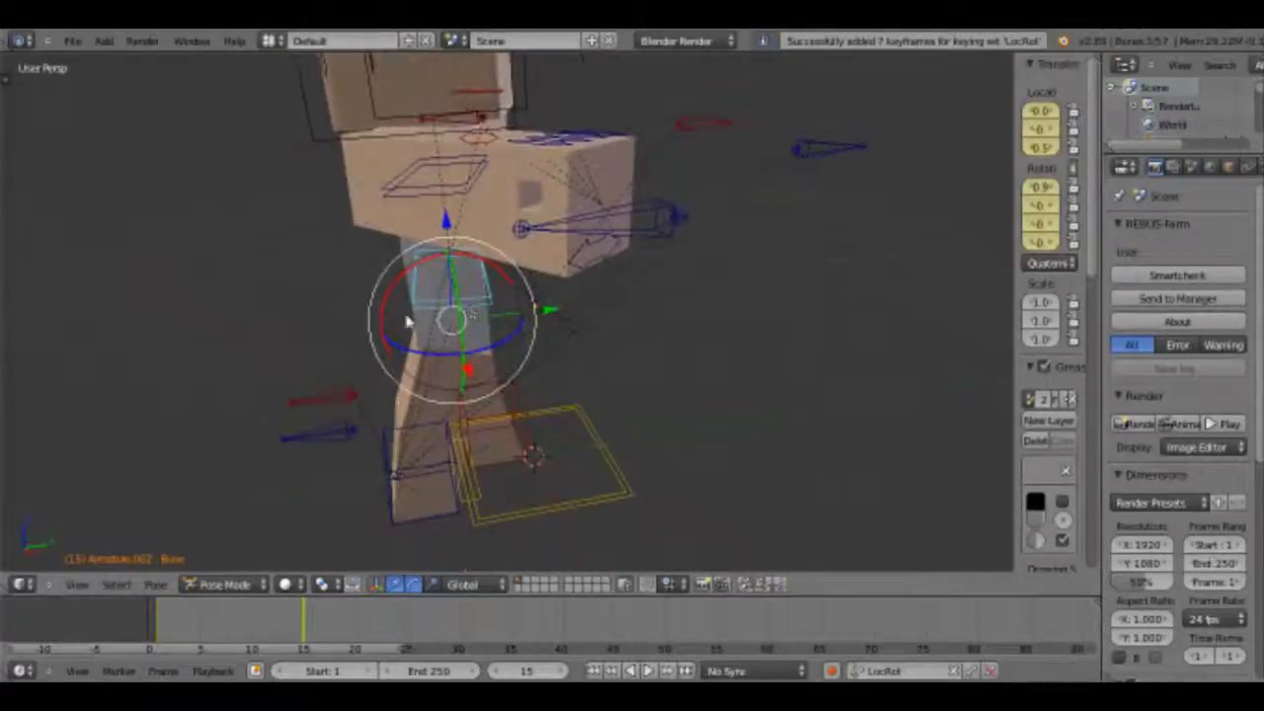
Move the red and blue knee target bones together far ahead of the feet along Y.
{"action": "middle_click_drag", "start_coordinate": [531, 366], "coordinate": [462, 378]}
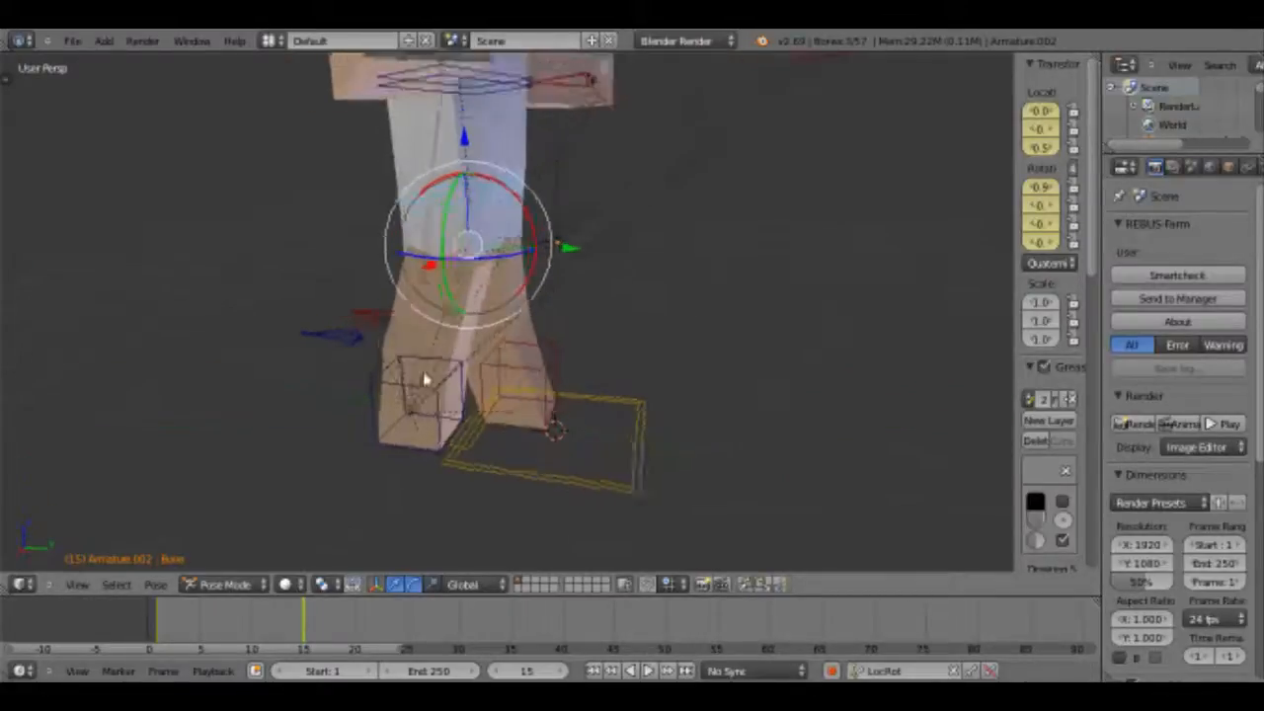
{"action": "right_click", "coordinate": [353, 345]}
{"action": "key", "text": "g"}
{"action": "key", "text": "y"}
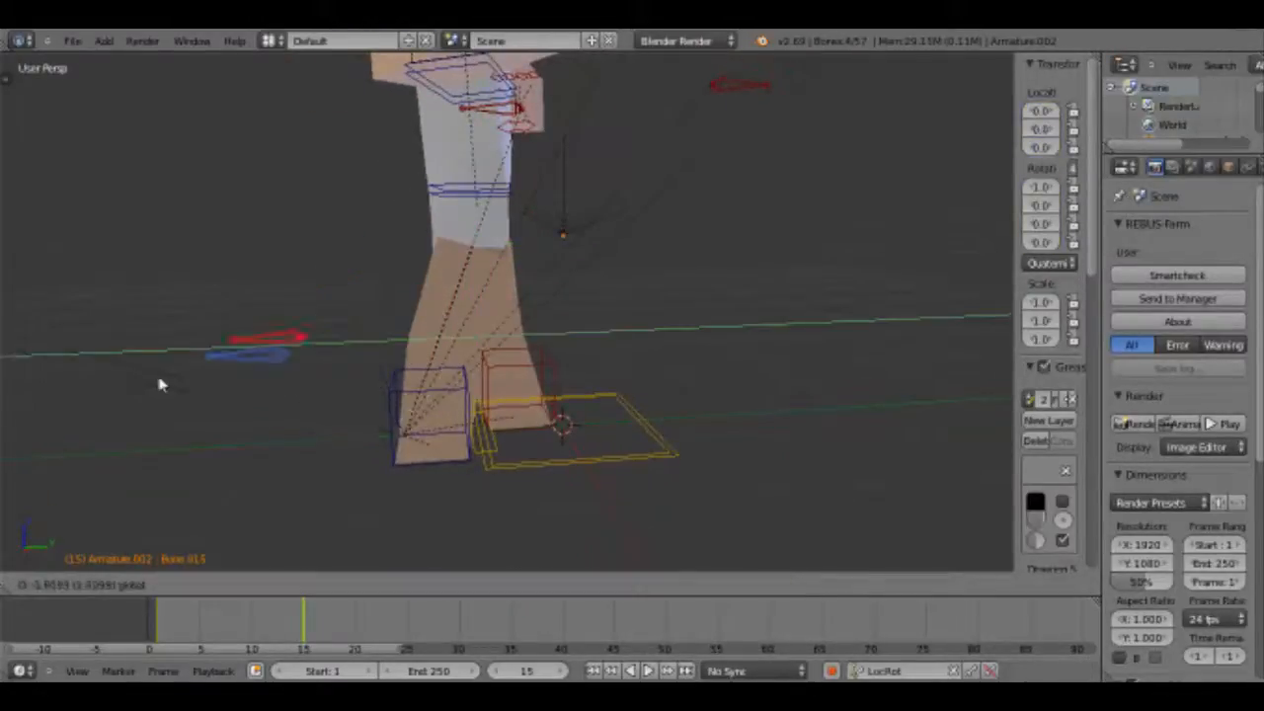
{"action": "left_click", "coordinate": [19, 387]}
Advance the timeline to frame 30 and move the hip control further forward along Y.
{"action": "key", "text": "bracketleft"}
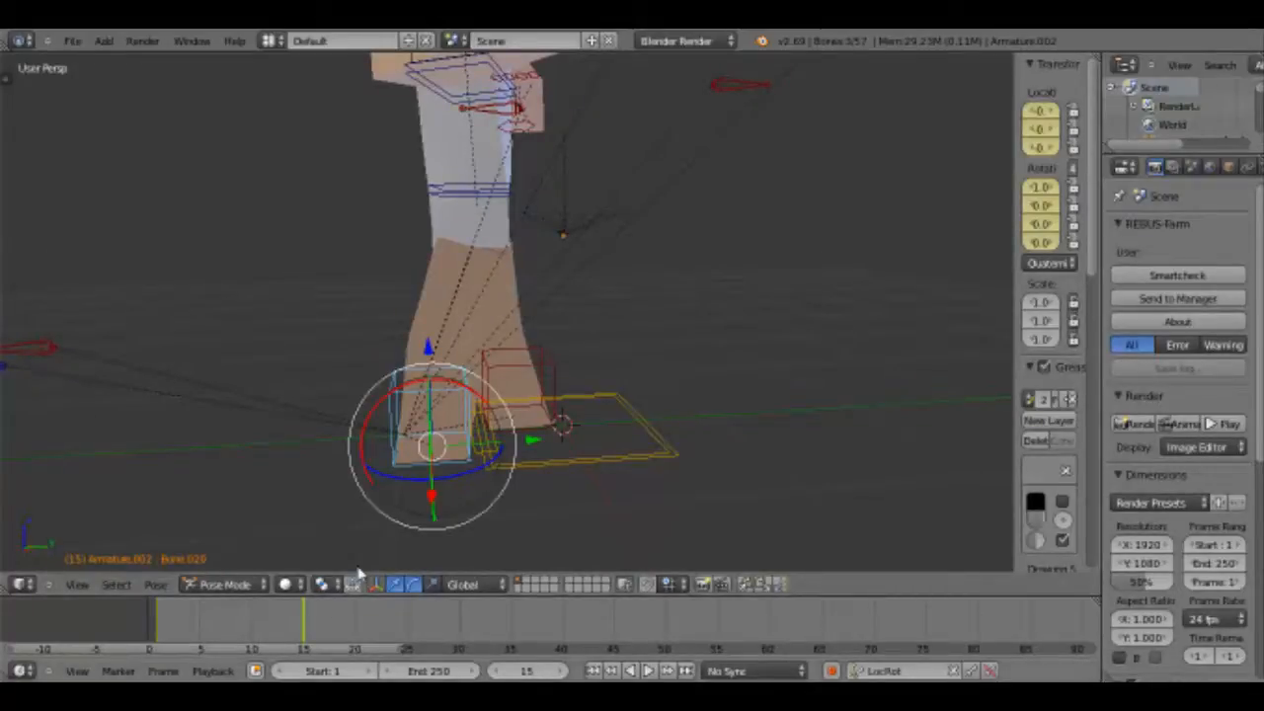
{"action": "right_click", "coordinate": [550, 252]}
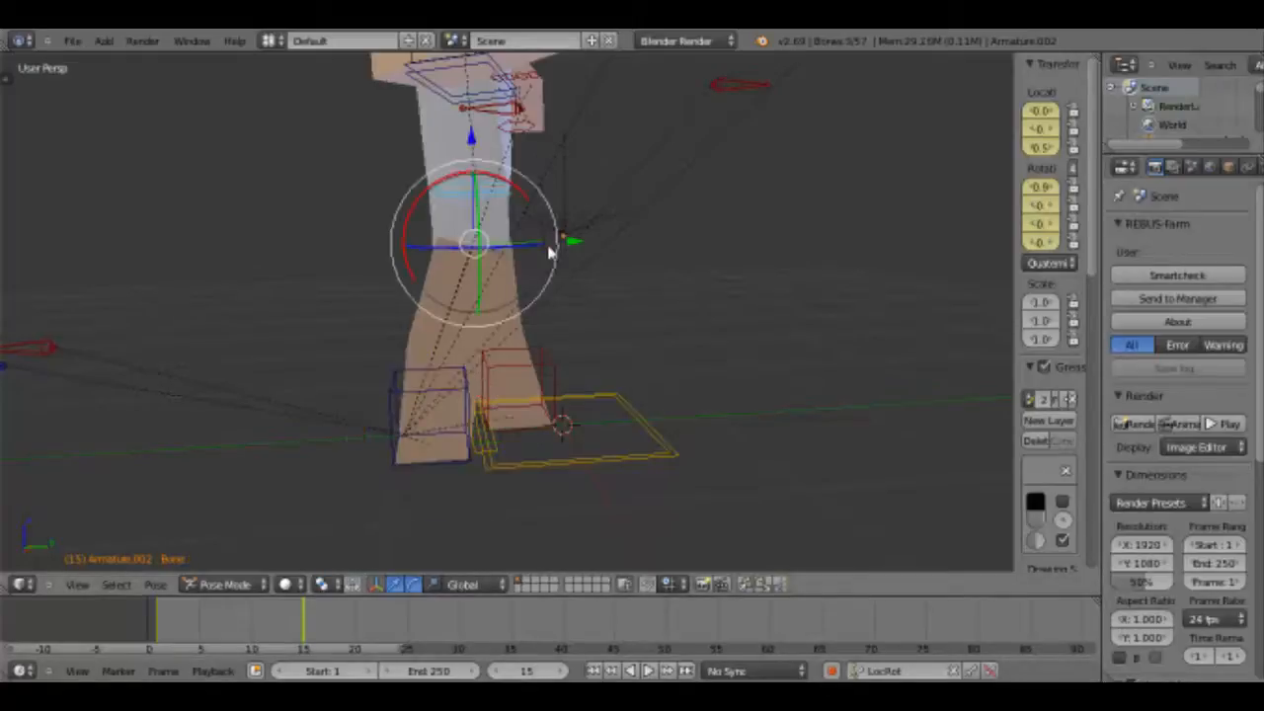
{"action": "middle_click_drag", "start_coordinate": [550, 252], "coordinate": [321, 598]}
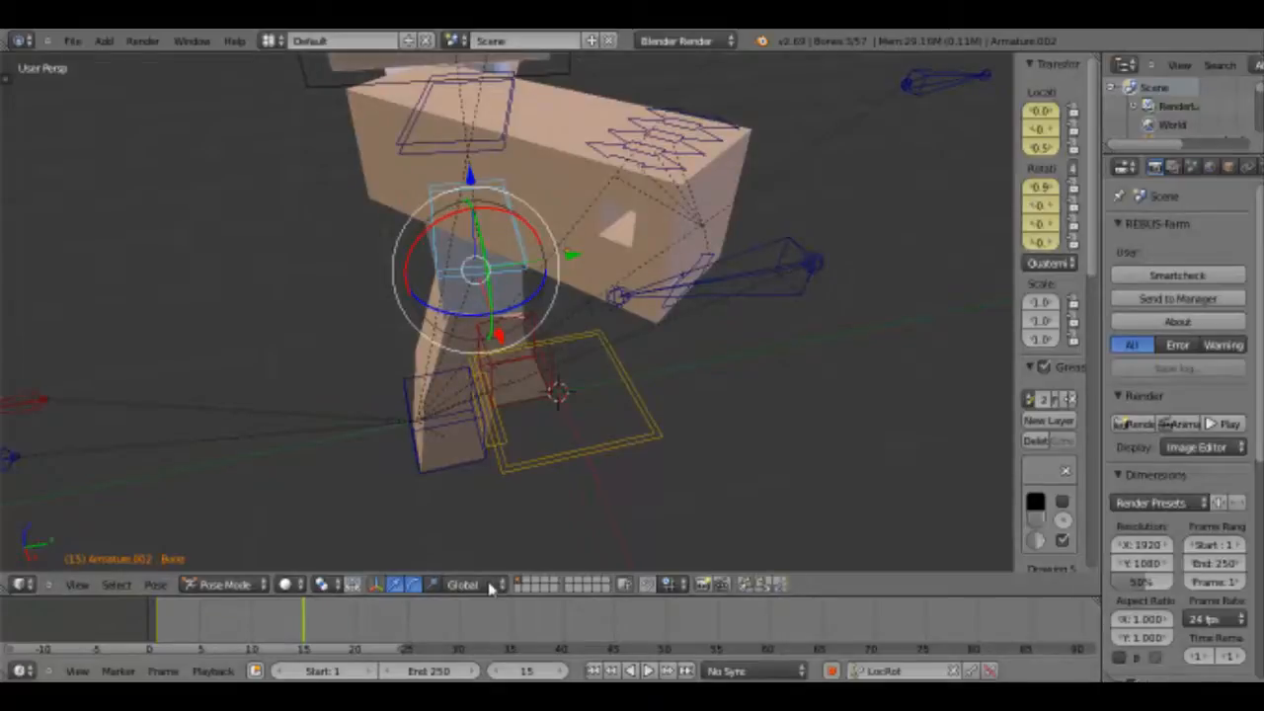
{"action": "left_click", "coordinate": [459, 622]}
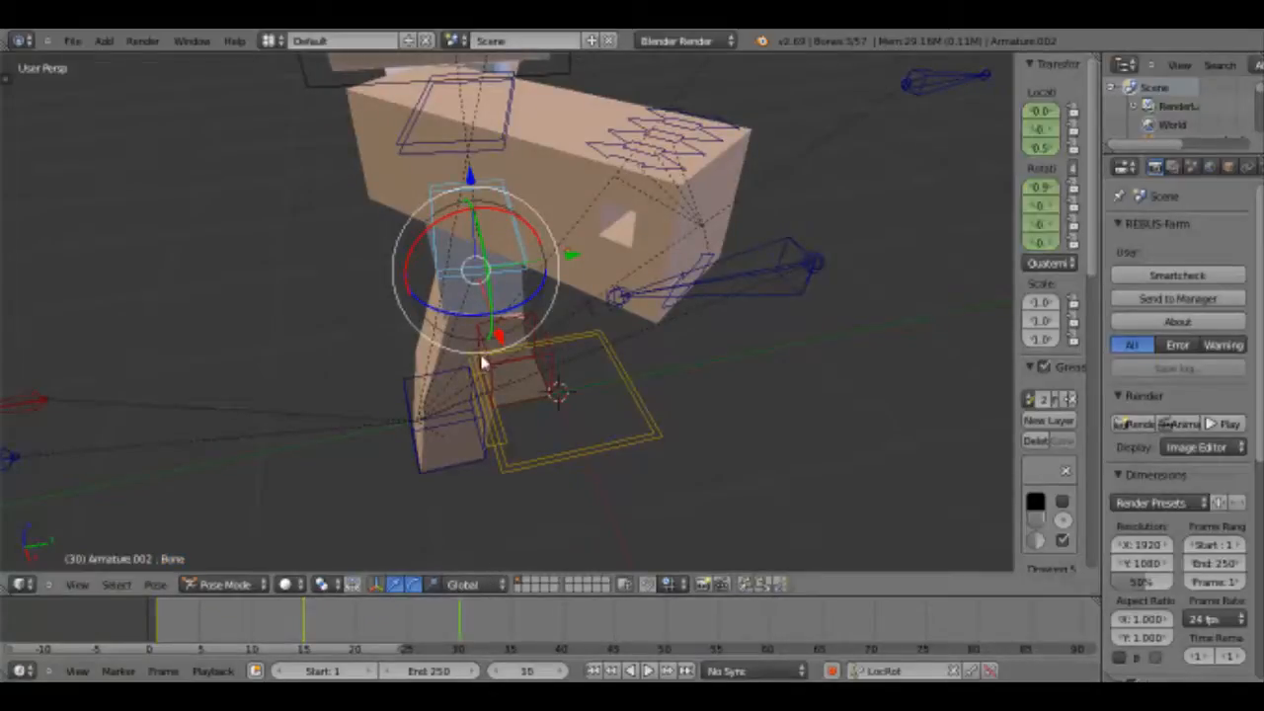
{"action": "middle_click_drag", "start_coordinate": [481, 361], "coordinate": [573, 253]}
{"action": "key", "text": "g"}
{"action": "key", "text": "y"}
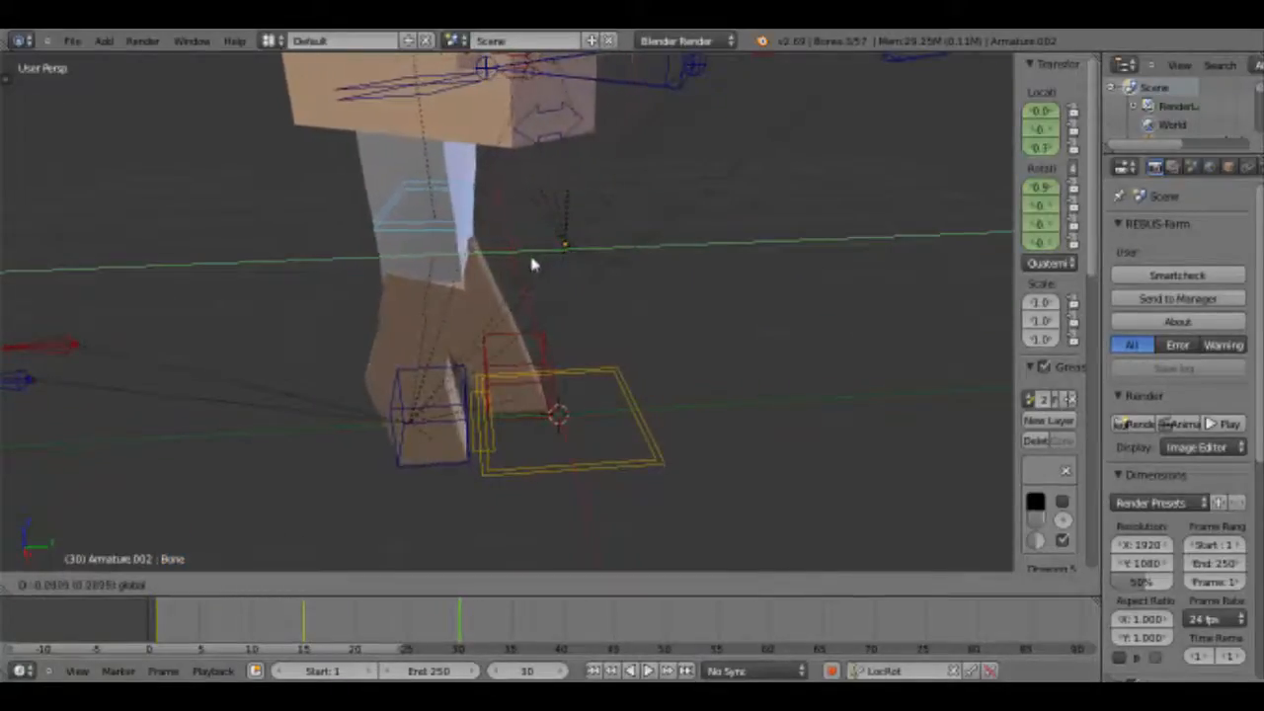
{"action": "left_click", "coordinate": [416, 289]}
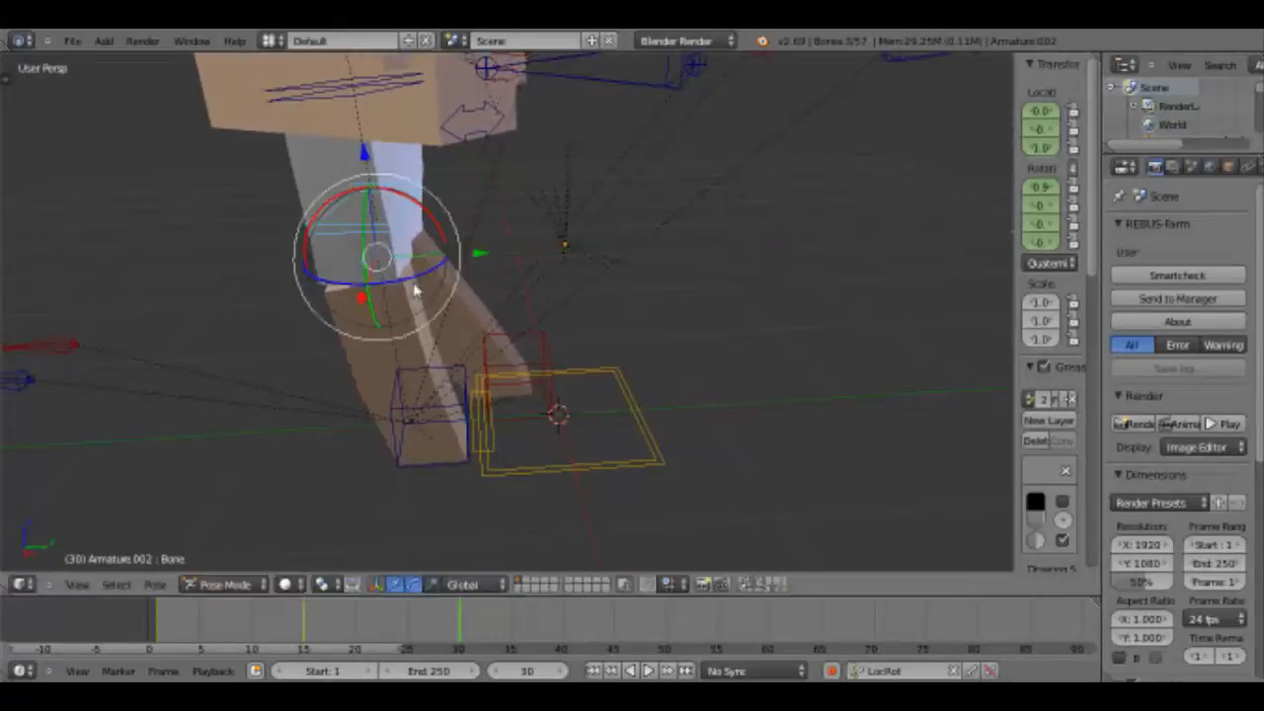
Rotate the hip control about Z toward the opposite stride and keyframe it at frame 30.
{"action": "key", "text": "r"}
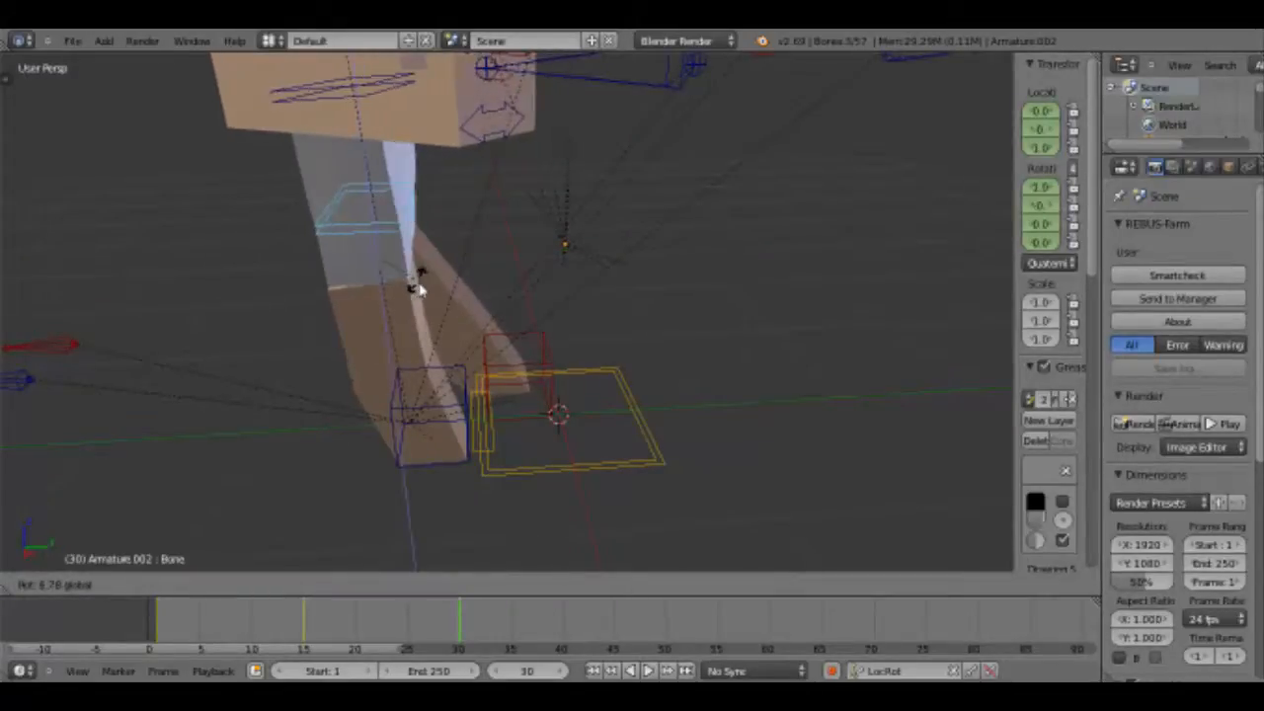
{"action": "left_click", "coordinate": [483, 261]}
{"action": "left_click_drag", "start_coordinate": [483, 260], "coordinate": [519, 366]}
{"action": "middle_click_drag", "start_coordinate": [520, 366], "coordinate": [429, 385]}
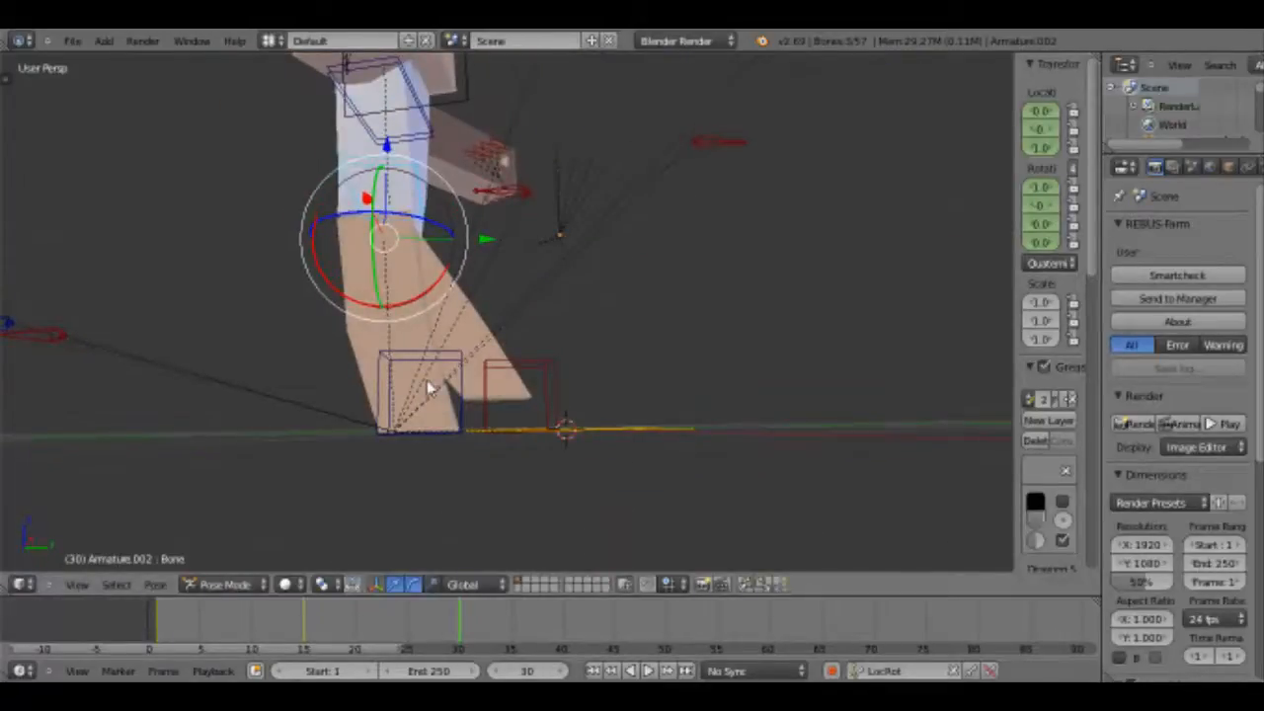
{"action": "key", "text": "i"}
Move the red foot control forward along Y past the blue foot and keyframe it at frame 30.
{"action": "middle_click_drag", "start_coordinate": [465, 330], "coordinate": [530, 363]}
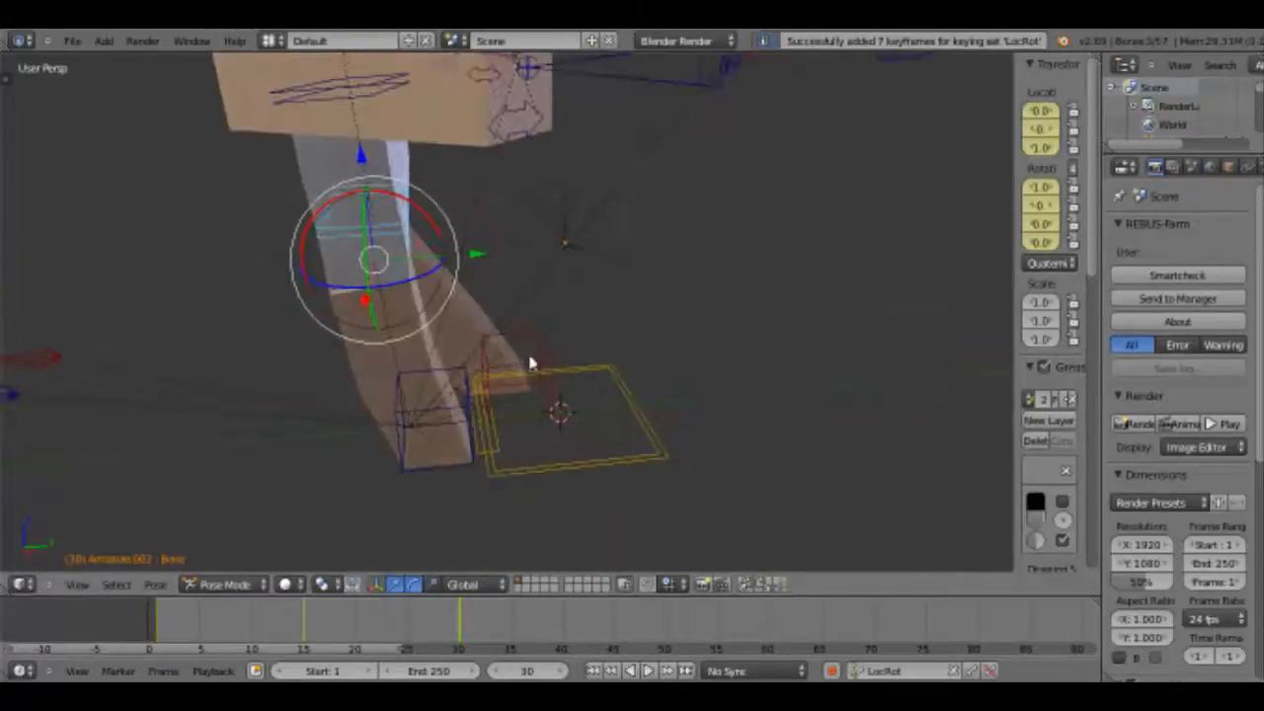
{"action": "right_click", "coordinate": [541, 344]}
{"action": "key", "text": "g"}
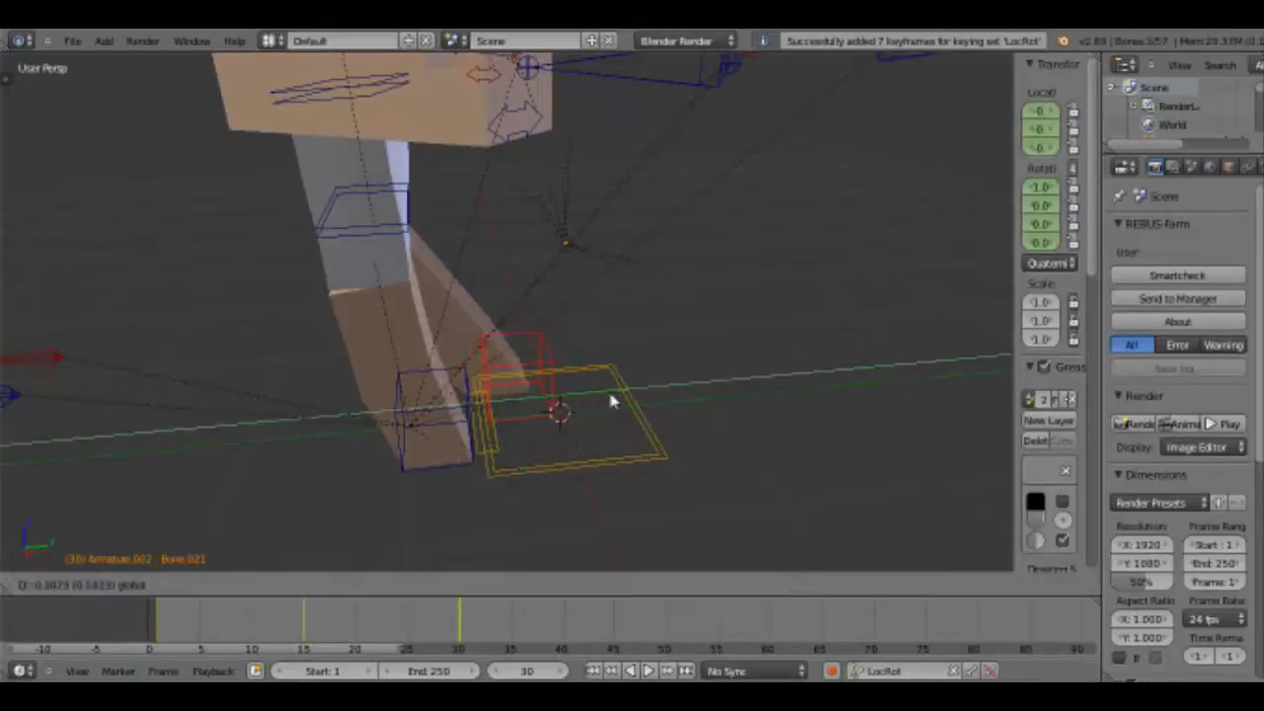
{"action": "left_click", "coordinate": [467, 425]}
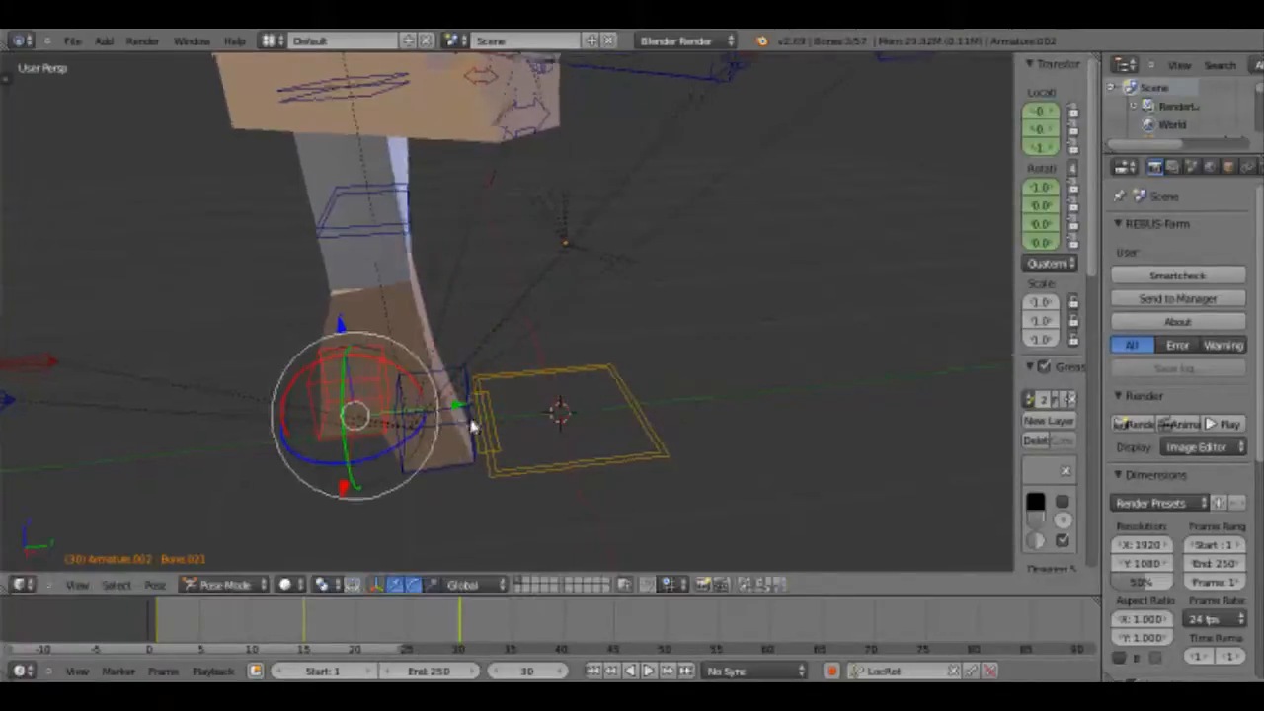
{"action": "middle_click_drag", "start_coordinate": [465, 417], "coordinate": [373, 395]}
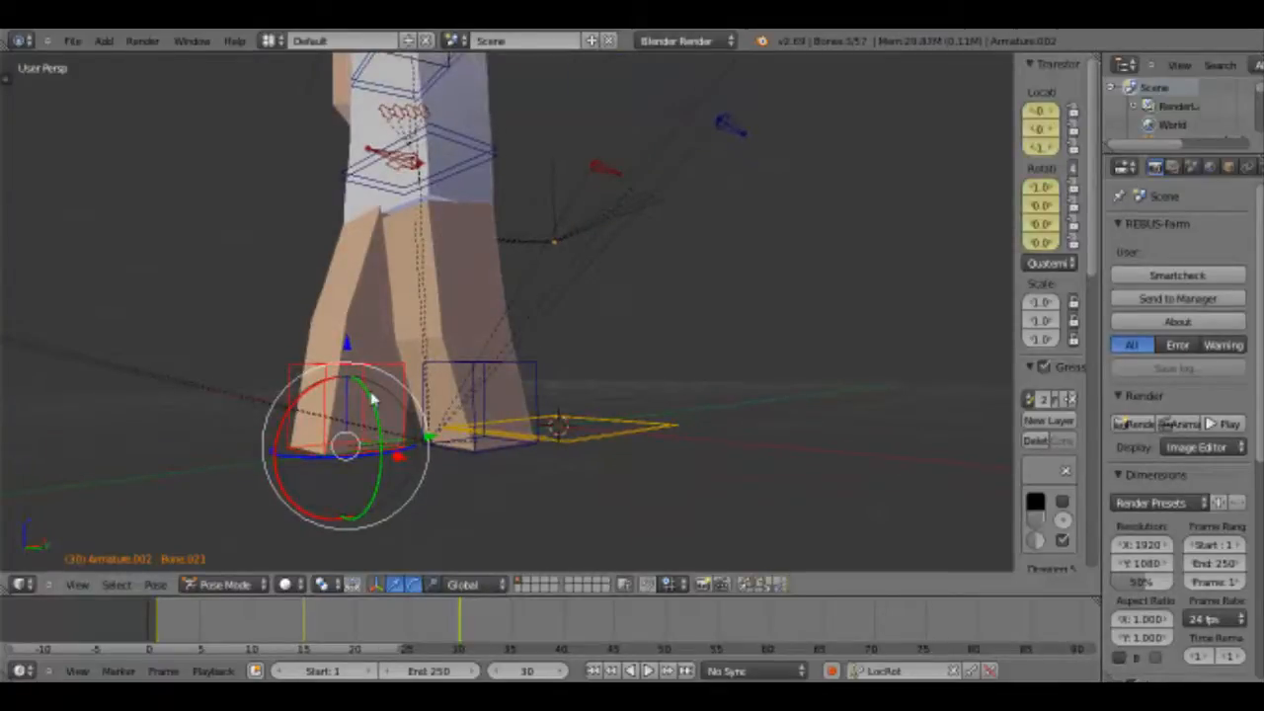
{"action": "key", "text": "i"}
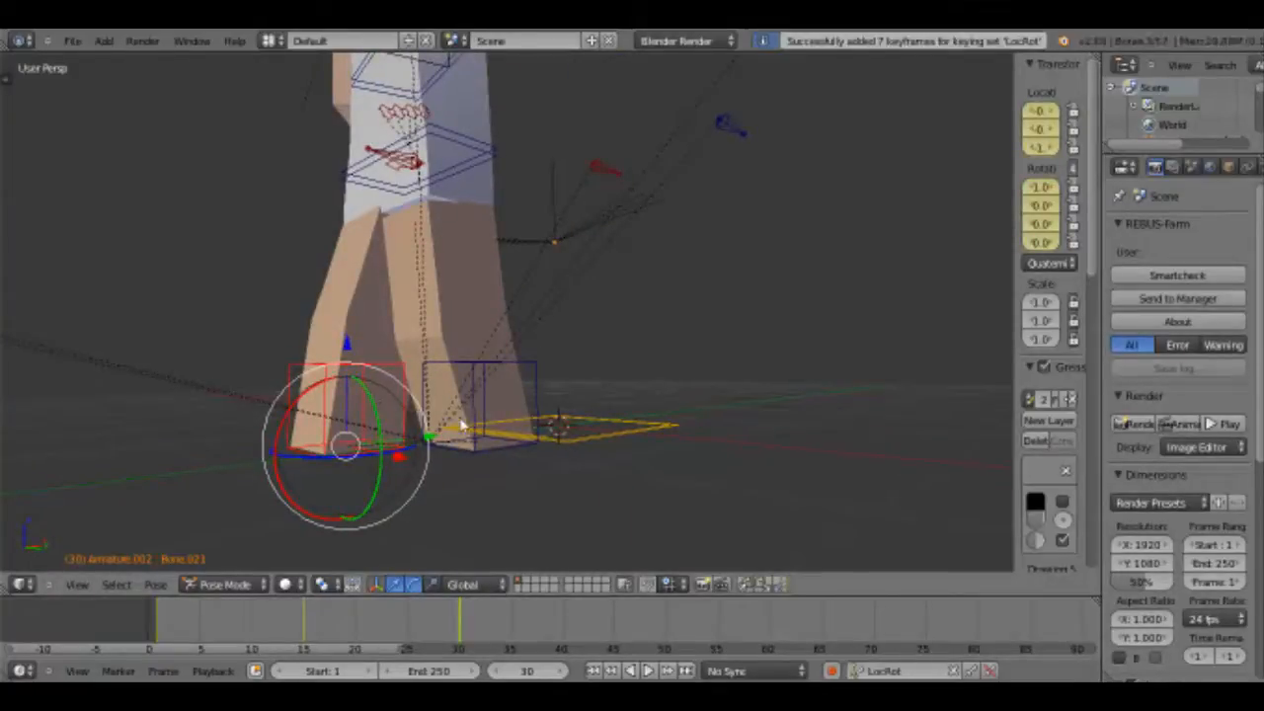
{"action": "middle_click_drag", "start_coordinate": [374, 396], "coordinate": [449, 459]}
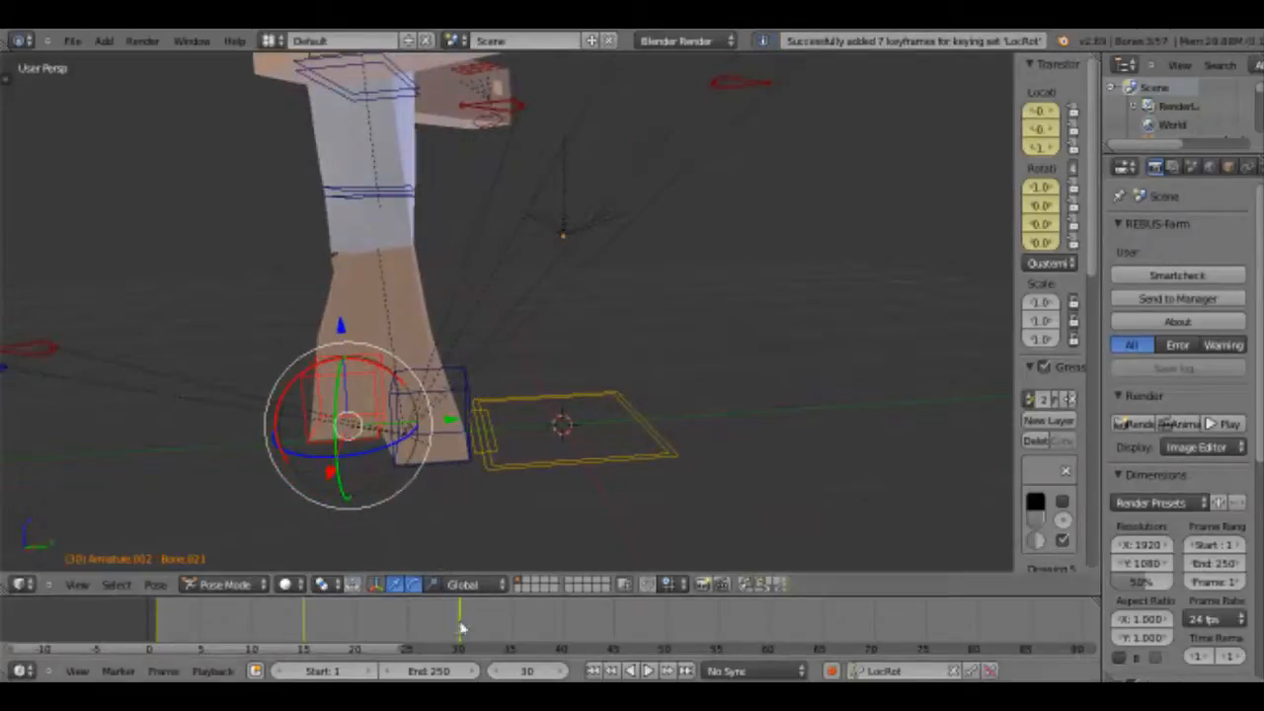
Advance the timeline to frame 45 and move the hip control further forward along Y.
{"action": "left_click_drag", "start_coordinate": [457, 625], "coordinate": [380, 617]}
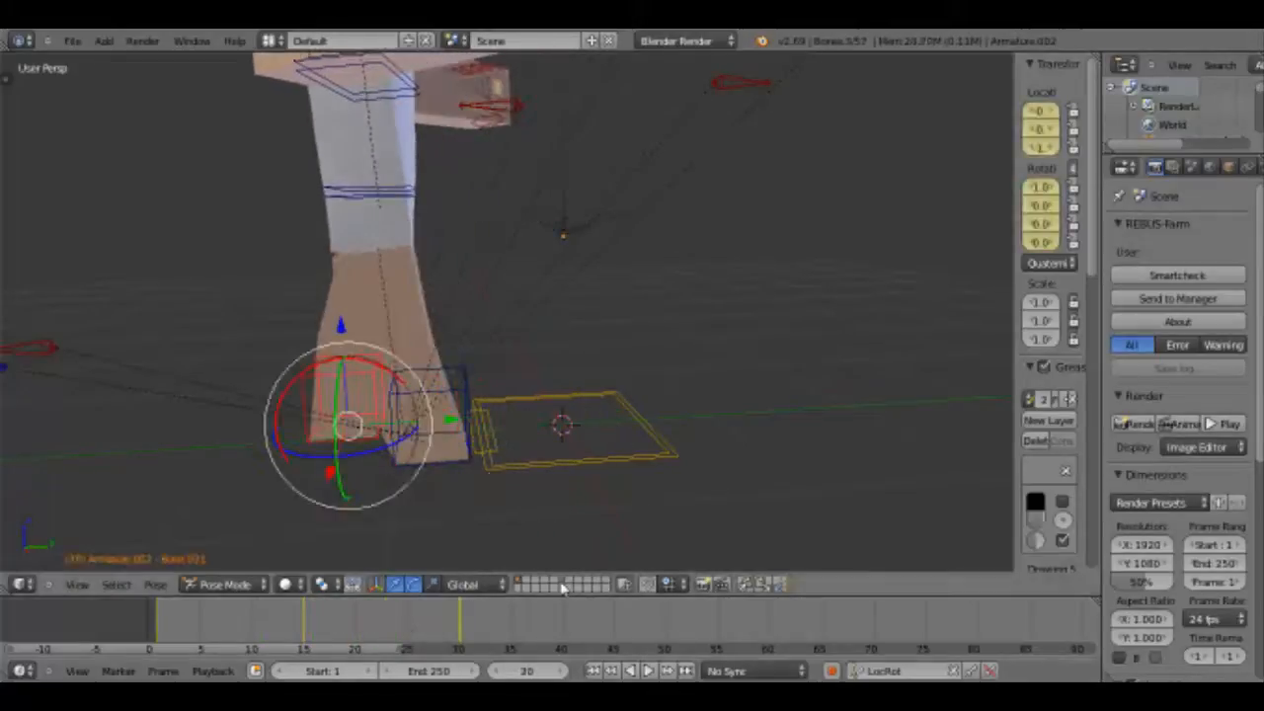
{"action": "key", "text": "bracketleft"}
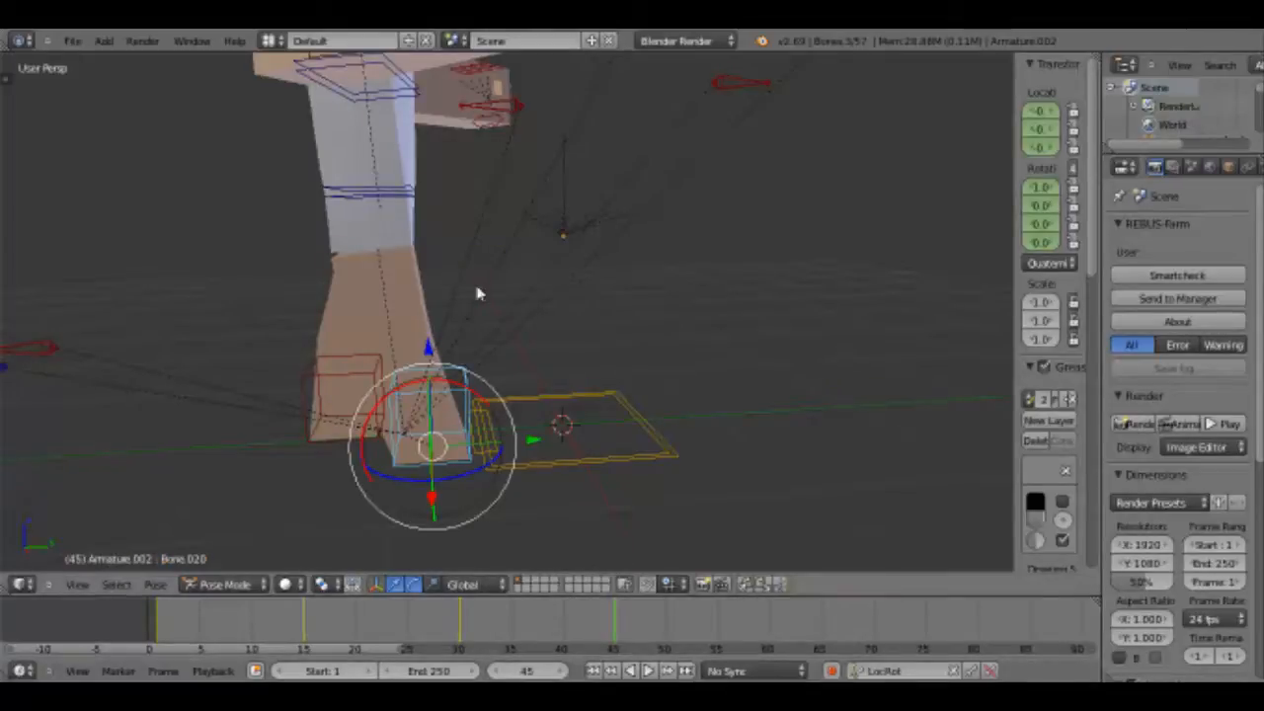
{"action": "middle_click_drag", "start_coordinate": [486, 287], "coordinate": [591, 291], "text": "shift"}
{"action": "right_click", "coordinate": [532, 233]}
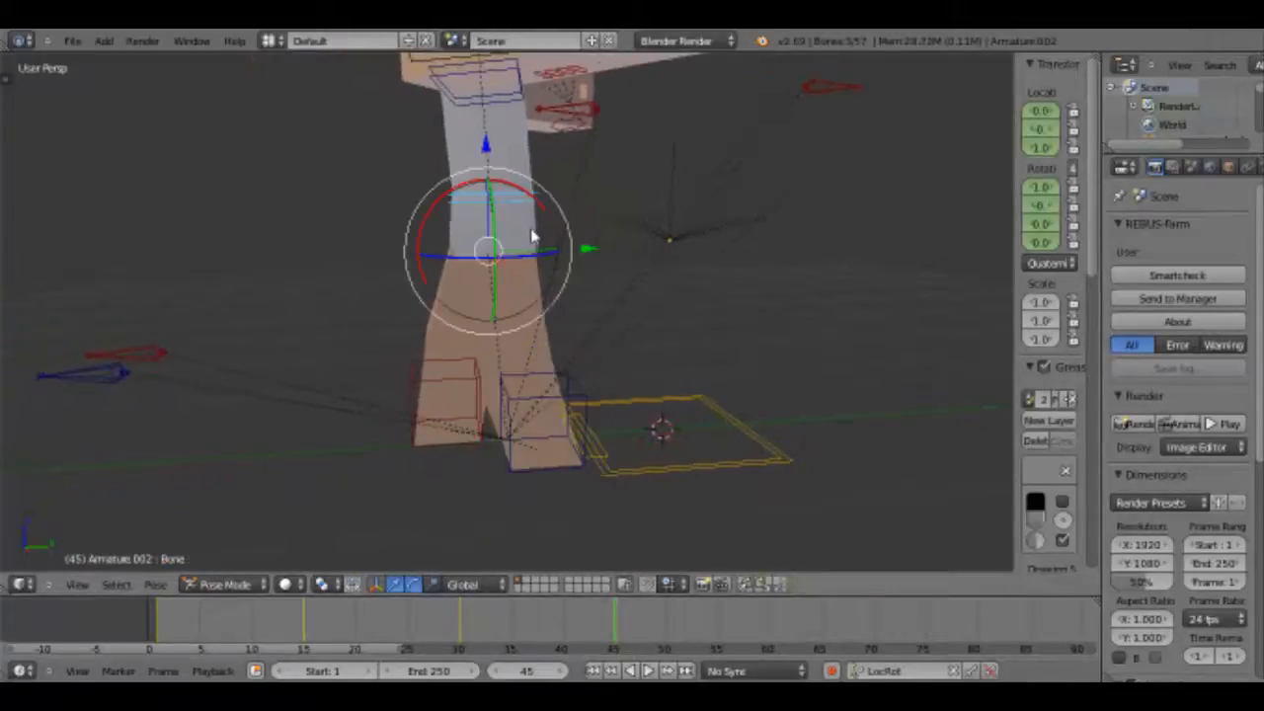
{"action": "middle_click_drag", "start_coordinate": [533, 237], "coordinate": [556, 282]}
{"action": "key", "text": "g"}
{"action": "key", "text": "y"}
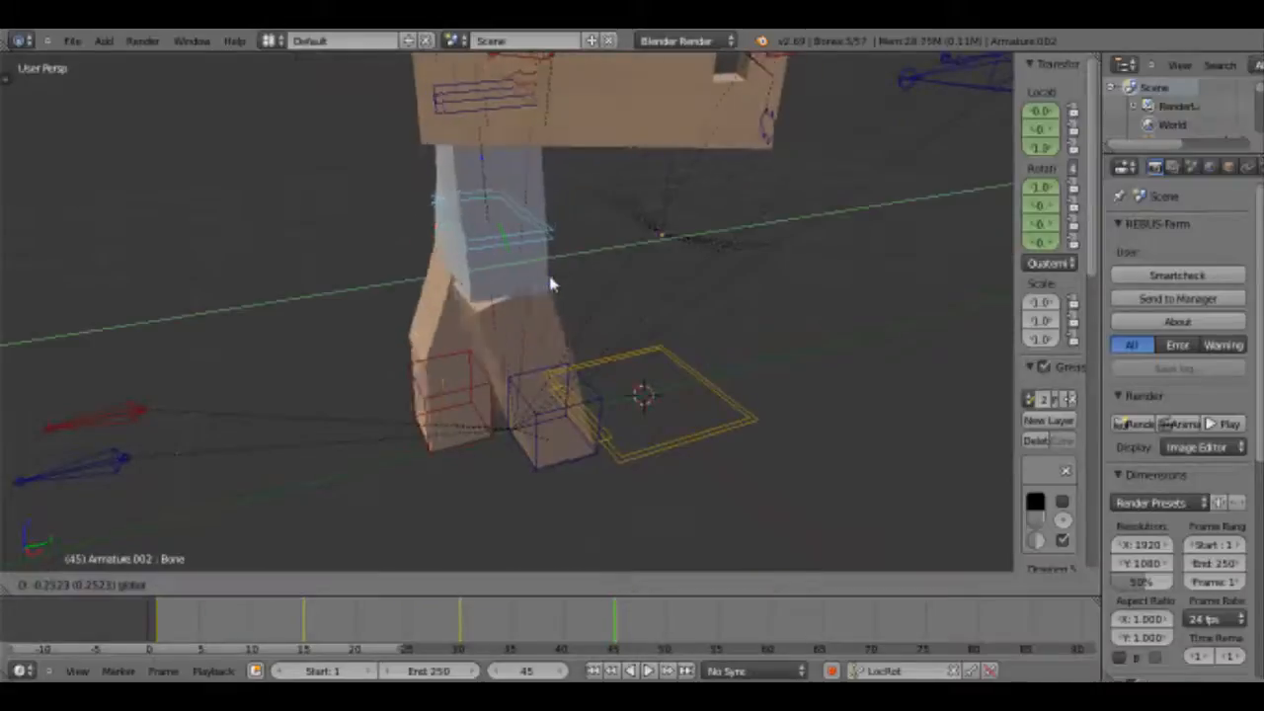
{"action": "left_click", "coordinate": [489, 318]}
{"action": "middle_click_drag", "start_coordinate": [524, 369], "coordinate": [553, 302]}
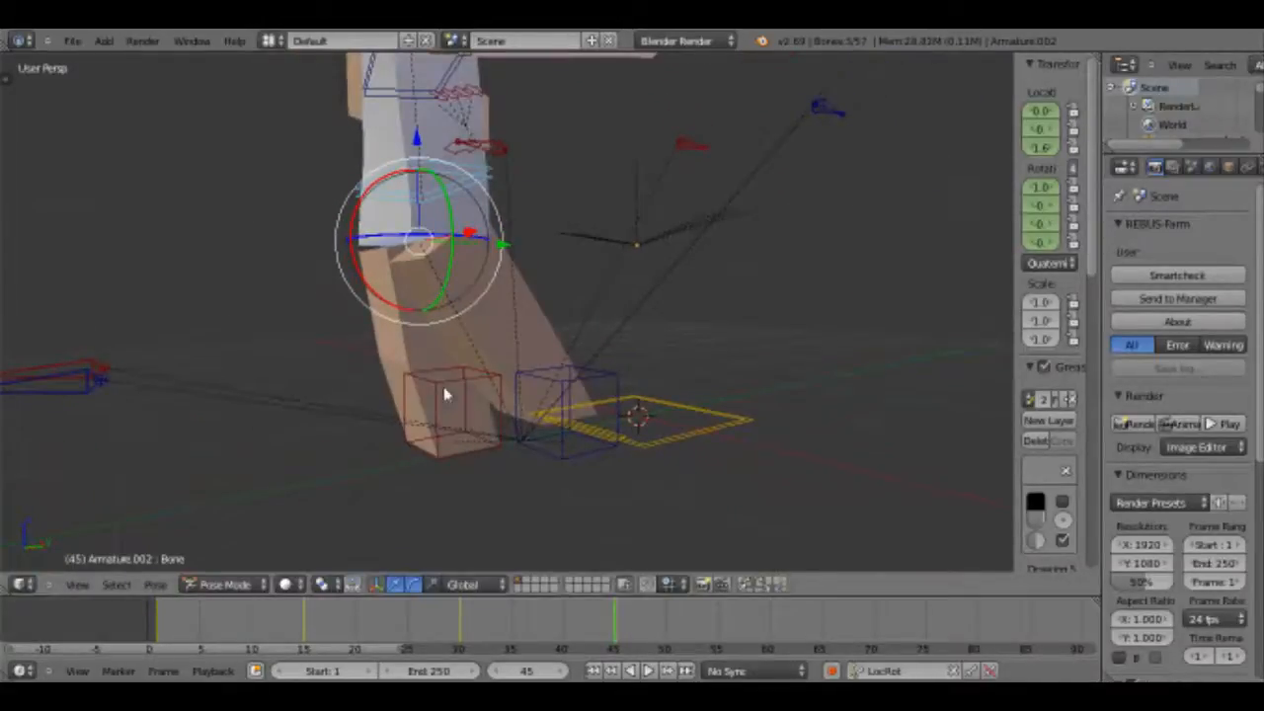
Keyframe the hip control at frame 45, and move the blue foot control forward along Y past the red foot and keyframe it.
{"action": "key", "text": "i"}
{"action": "right_click", "coordinate": [577, 392]}
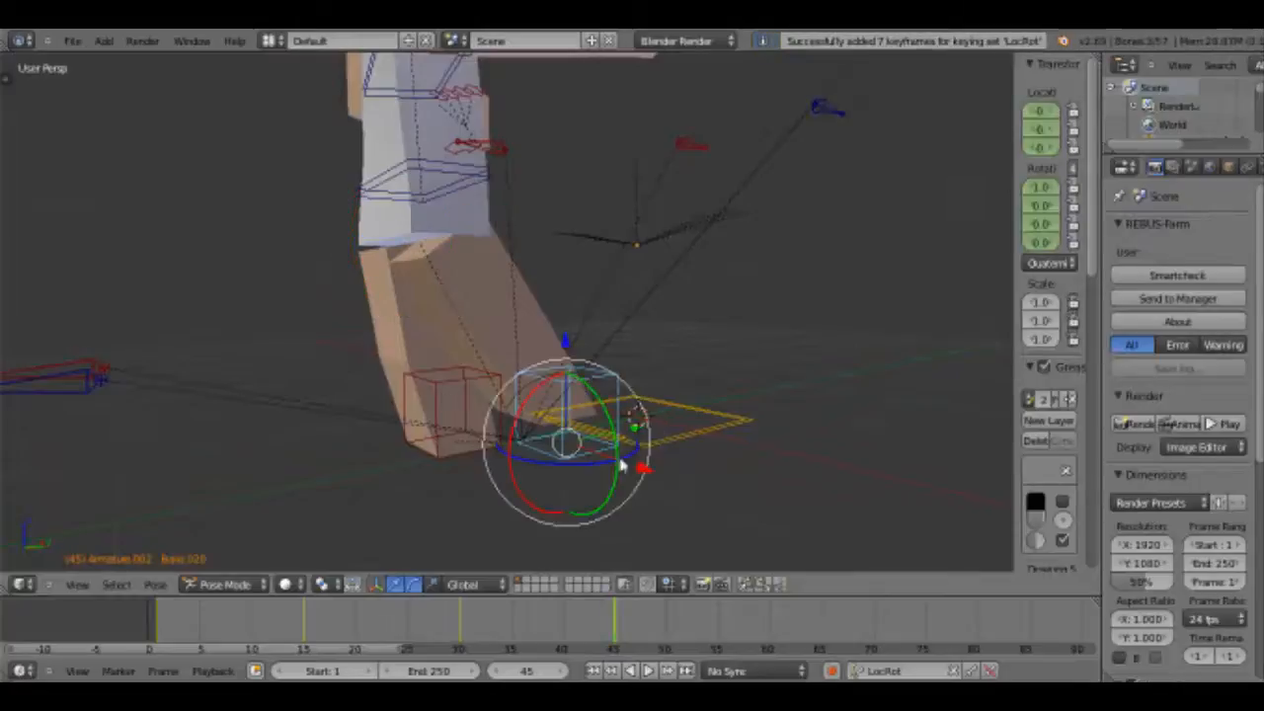
{"action": "key", "text": "g"}
{"action": "key", "text": "y"}
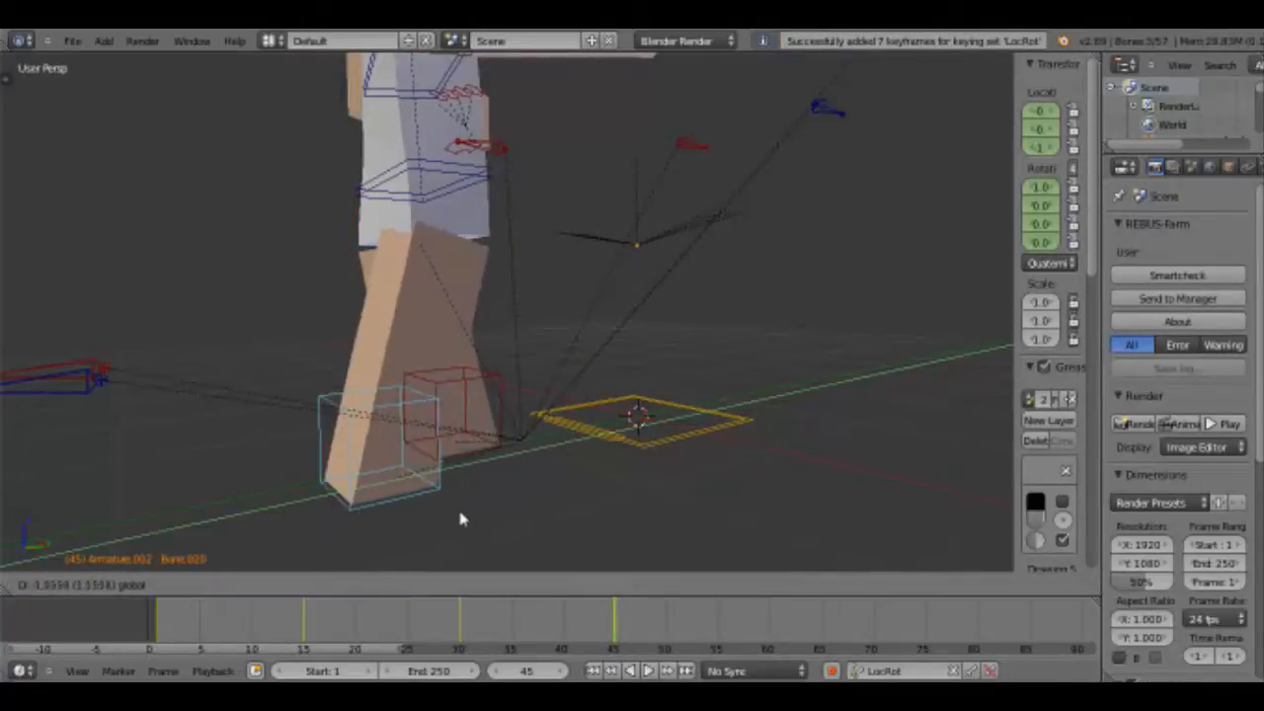
{"action": "left_click", "coordinate": [530, 465]}
{"action": "middle_click_drag", "start_coordinate": [531, 465], "coordinate": [497, 474]}
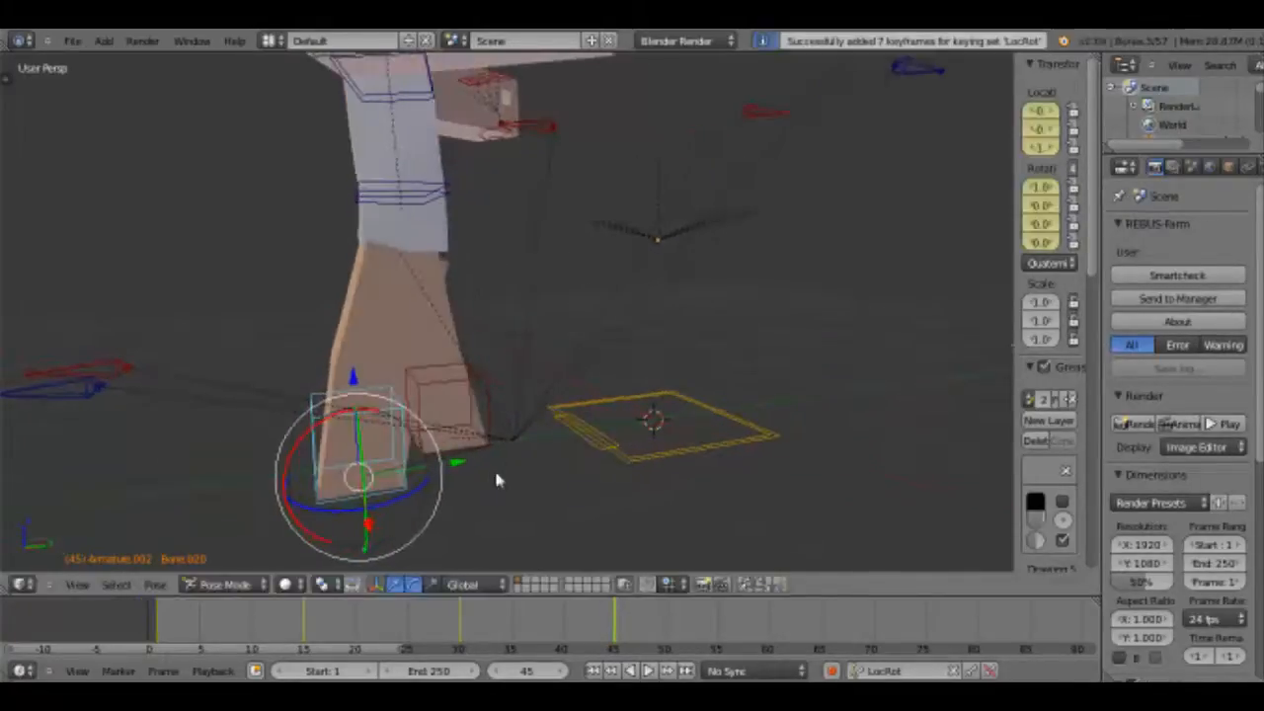
Select the red foot control and scrub through frames 1 to 25 to examine how the planted foot moves between strides.
{"action": "left_click_drag", "start_coordinate": [573, 626], "coordinate": [230, 632]}
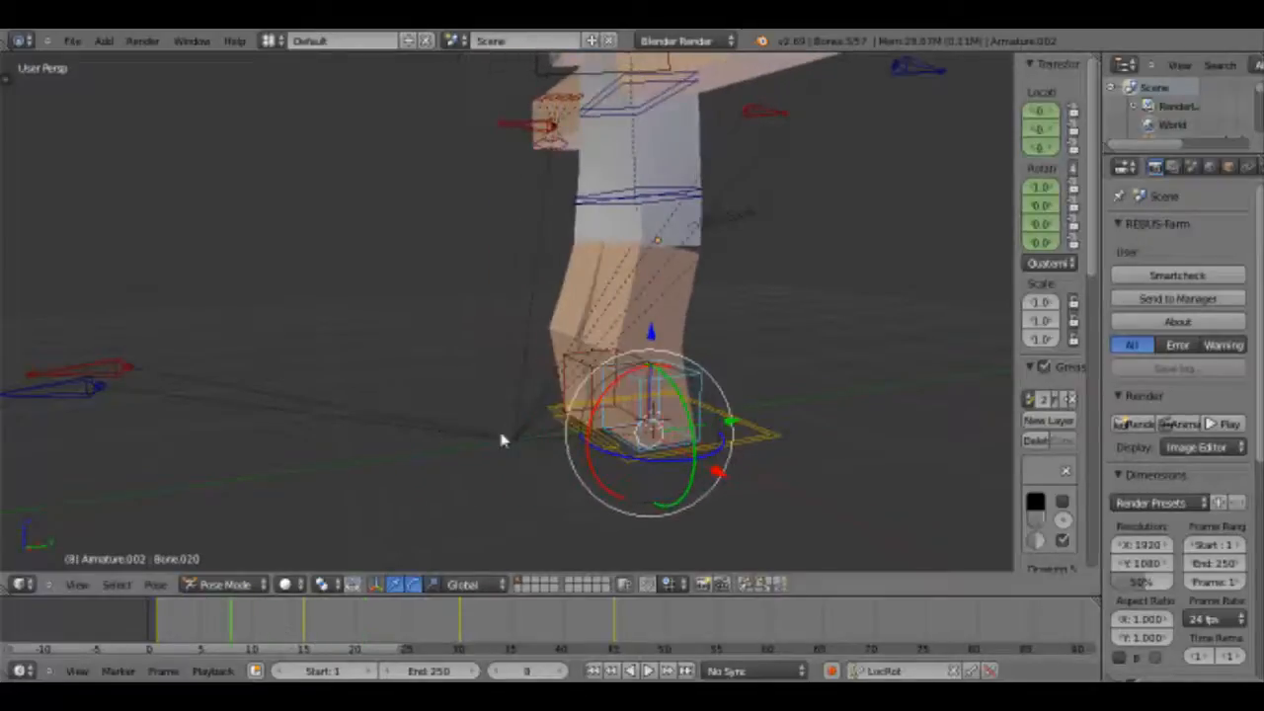
{"action": "right_click", "coordinate": [567, 397]}
{"action": "key", "text": "shift+Left"}
{"action": "middle_click_drag", "start_coordinate": [633, 369], "coordinate": [593, 479]}
{"action": "key", "text": "Up"}
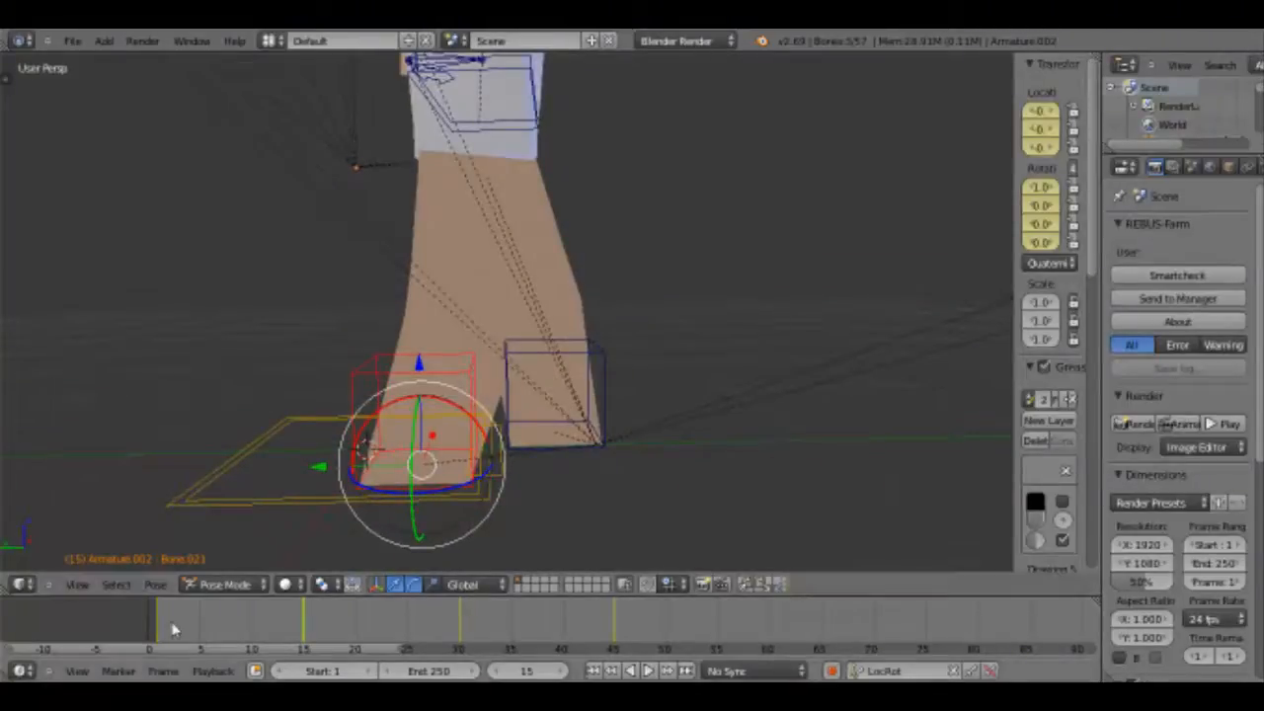
{"action": "left_click_drag", "start_coordinate": [169, 627], "coordinate": [407, 623]}
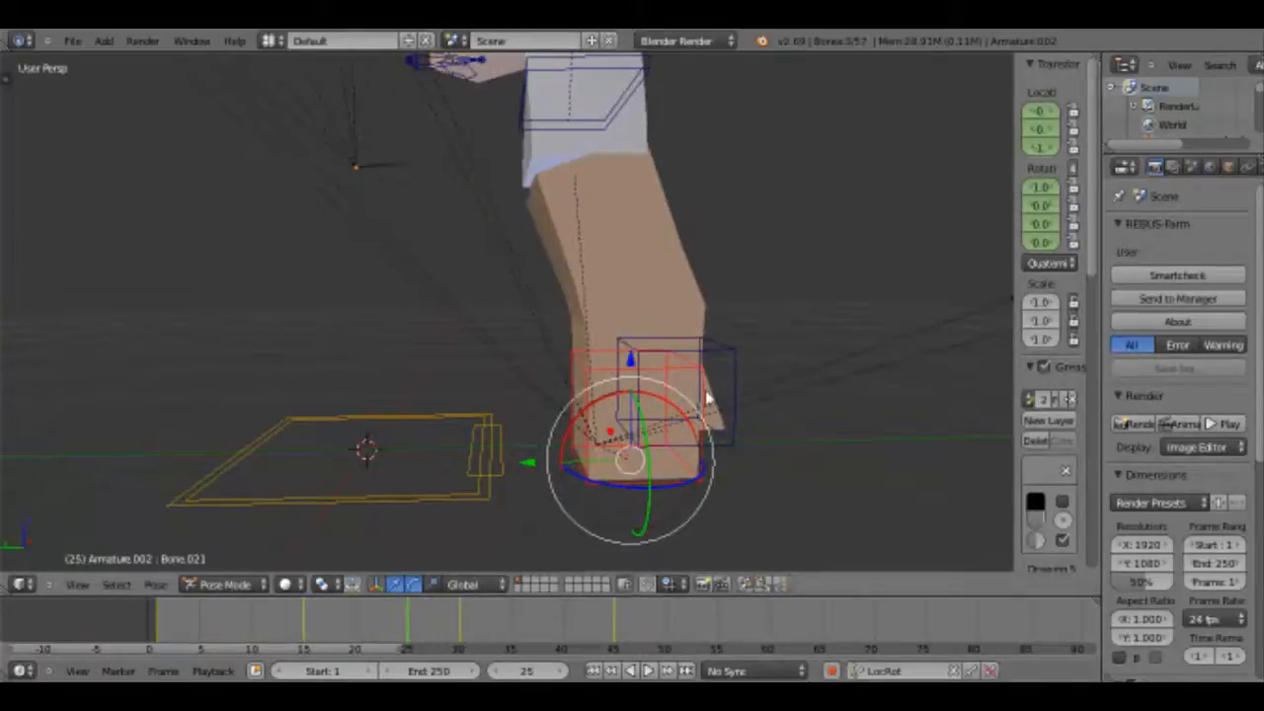
{"action": "middle_click_drag", "start_coordinate": [707, 398], "coordinate": [405, 584]}
Advance the timeline to frame 45 and keyframe the red foot control there.
{"action": "left_click_drag", "start_coordinate": [395, 602], "coordinate": [460, 626]}
{"action": "key", "text": "Up"}
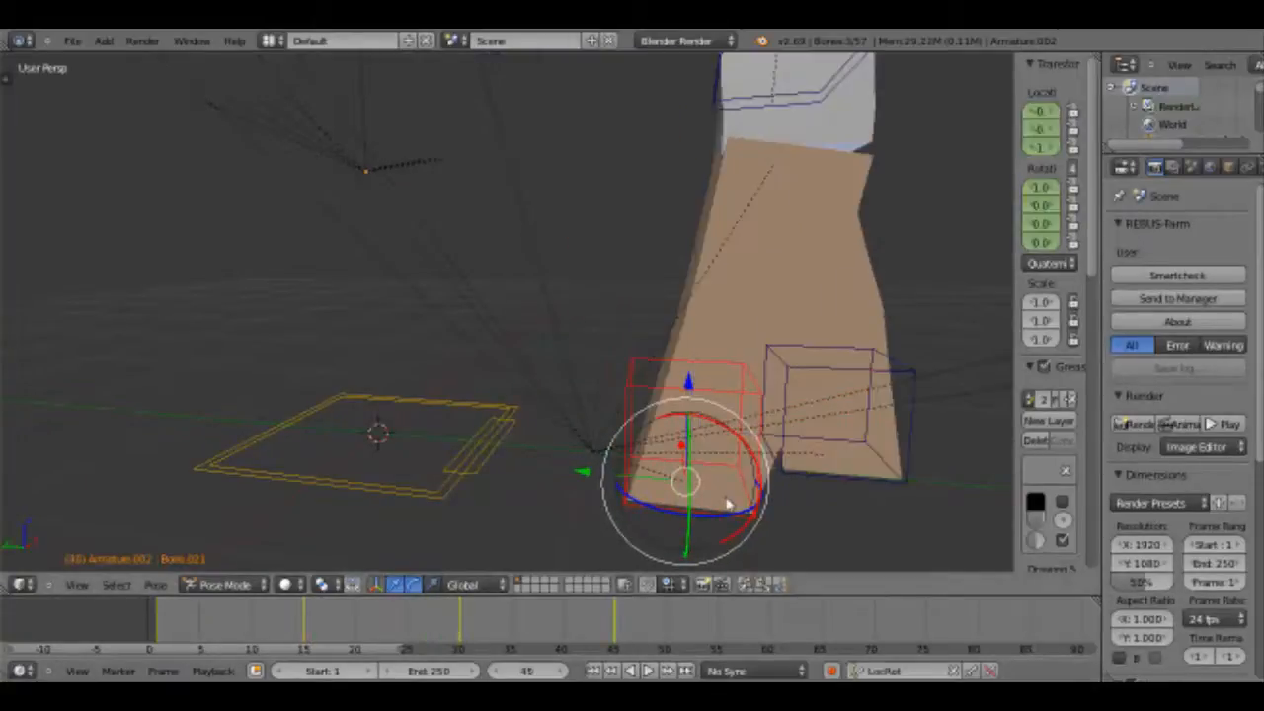
{"action": "key", "text": "i"}
Select the blue foot control, return to its keyframe at frame 15, and copy its pose.
{"action": "middle_click_drag", "start_coordinate": [740, 474], "coordinate": [626, 533]}
{"action": "right_click", "coordinate": [866, 421]}
{"action": "middle_click_drag", "start_coordinate": [866, 420], "coordinate": [302, 451]}
{"action": "right_click", "coordinate": [240, 477]}
{"action": "middle_click_drag", "start_coordinate": [294, 494], "coordinate": [486, 449]}
{"action": "key", "text": "Down"}
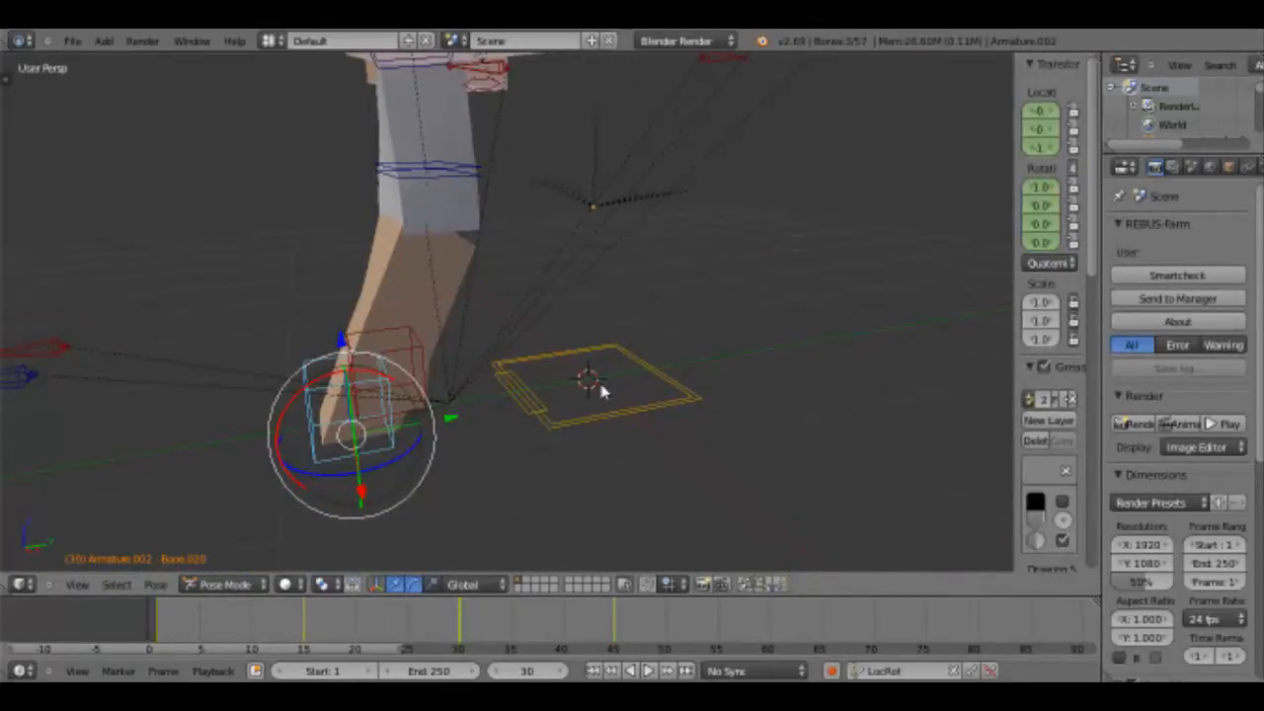
{"action": "key", "text": "Down"}
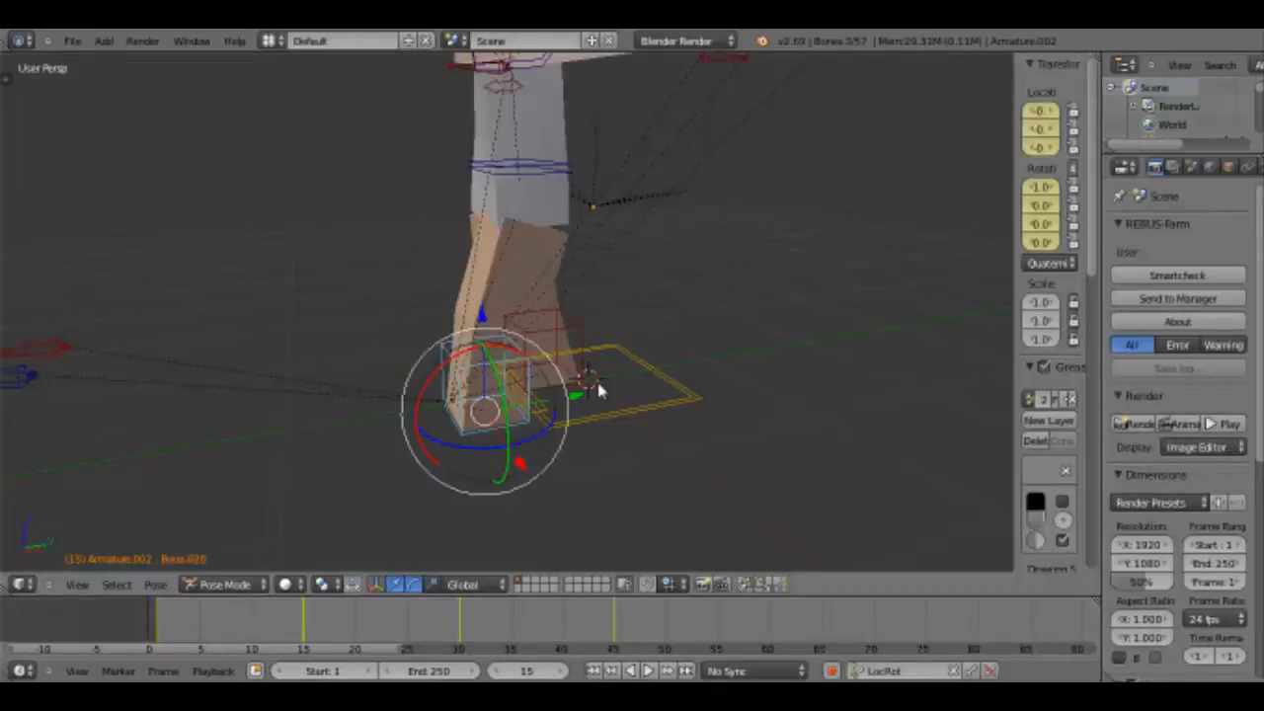
{"action": "middle_click_drag", "start_coordinate": [598, 349], "coordinate": [755, 569]}
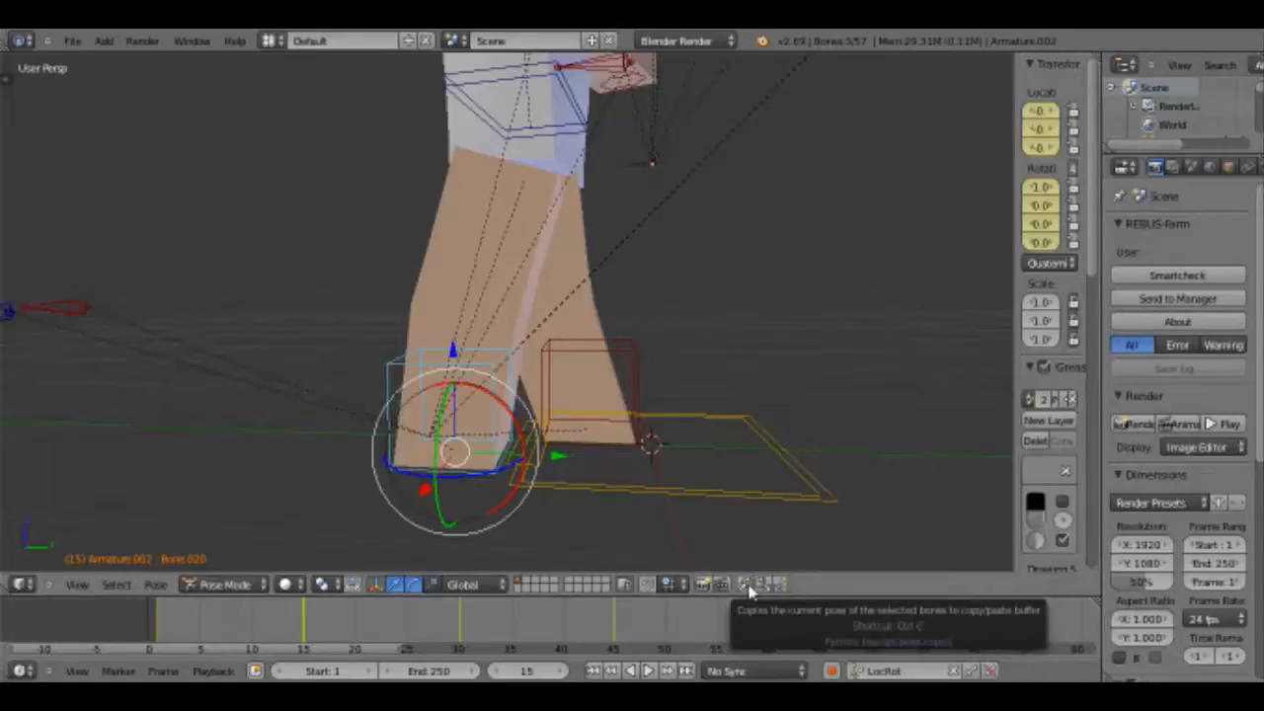
{"action": "left_click", "coordinate": [746, 584]}
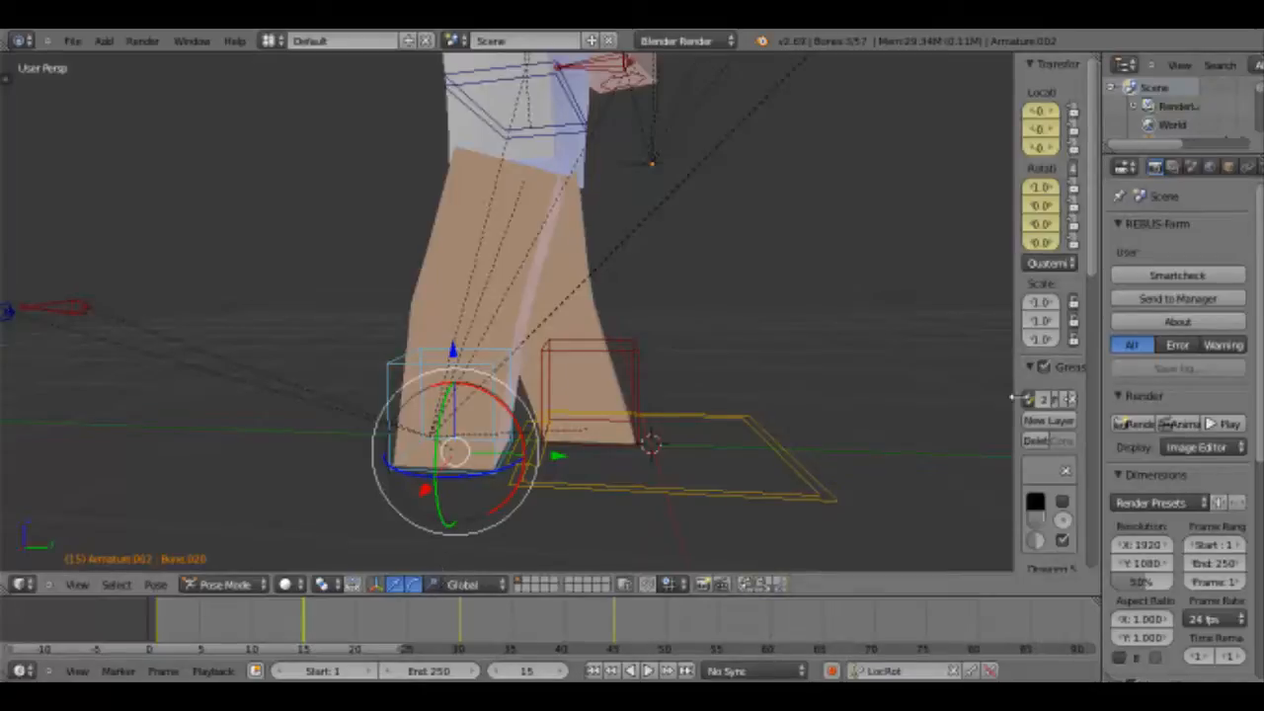
Advance to the keyframe at frame 30 and turn on the Screencast Keys display.
{"action": "key", "text": "Up"}
{"action": "scroll", "coordinate": [1053, 474], "scroll_direction": "down", "scroll_amount": 10}
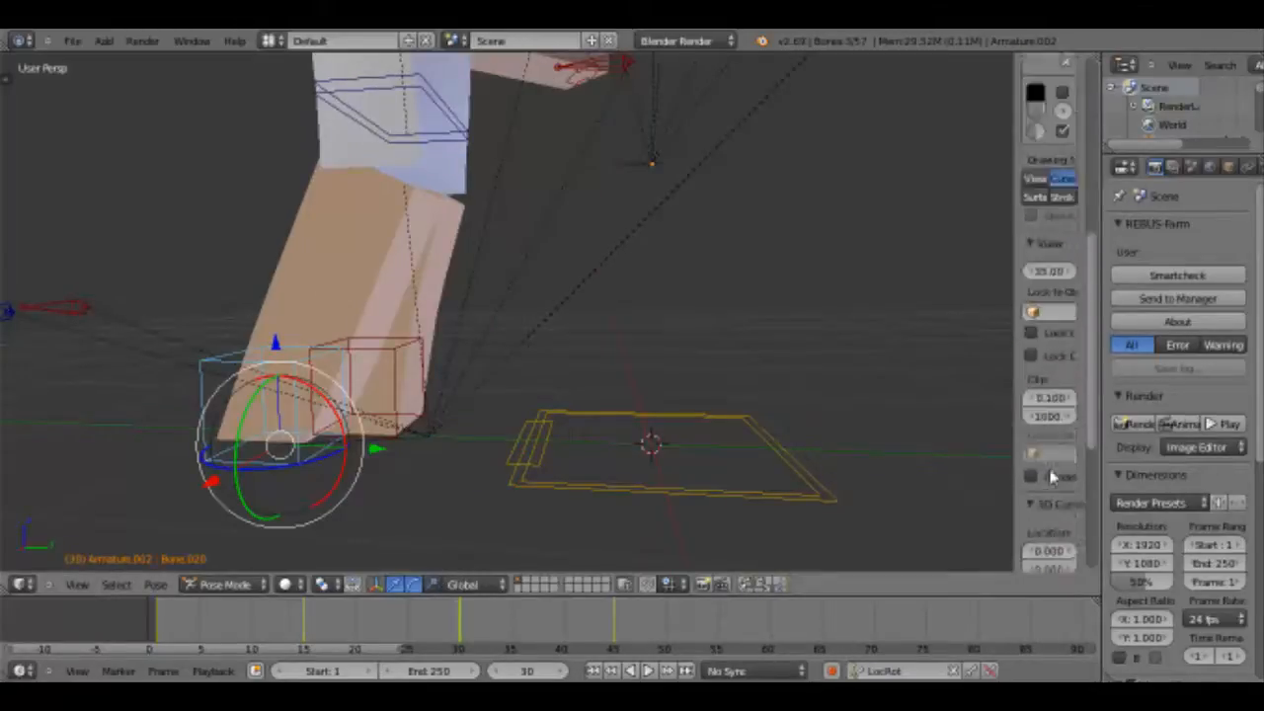
{"action": "left_click", "coordinate": [1053, 416]}
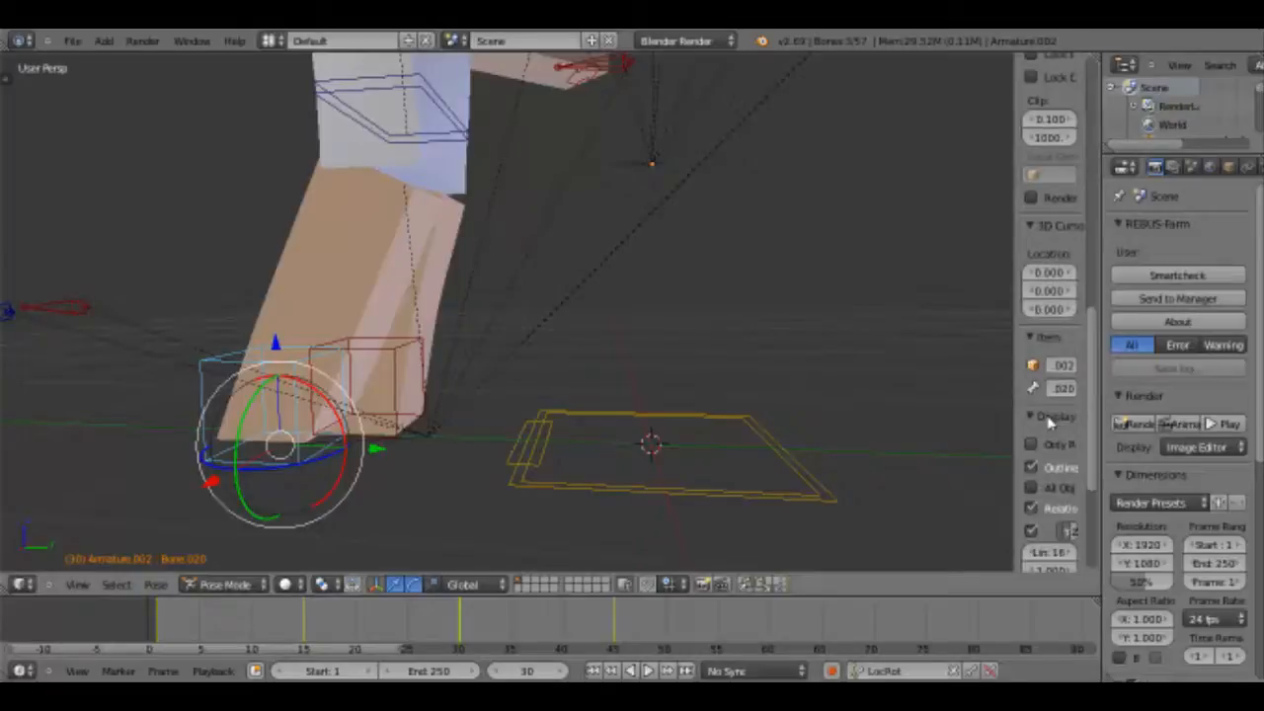
{"action": "left_click", "coordinate": [1050, 417]}
{"action": "left_click", "coordinate": [1032, 556]}
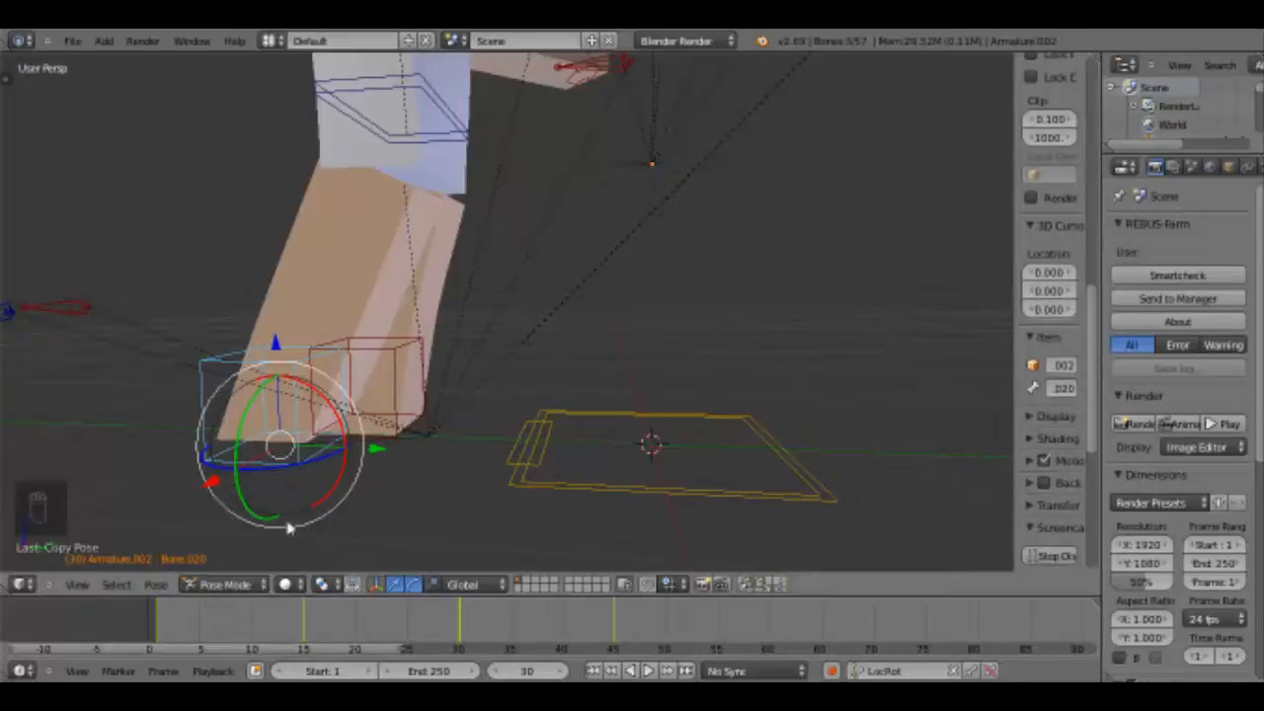
Paste the copied pose onto the blue foot control at frame 30 and keyframe it.
{"action": "left_click", "coordinate": [759, 589]}
{"action": "middle_click_drag", "start_coordinate": [637, 440], "coordinate": [731, 450]}
{"action": "key", "text": "i"}
{"action": "left_click", "coordinate": [671, 441]}
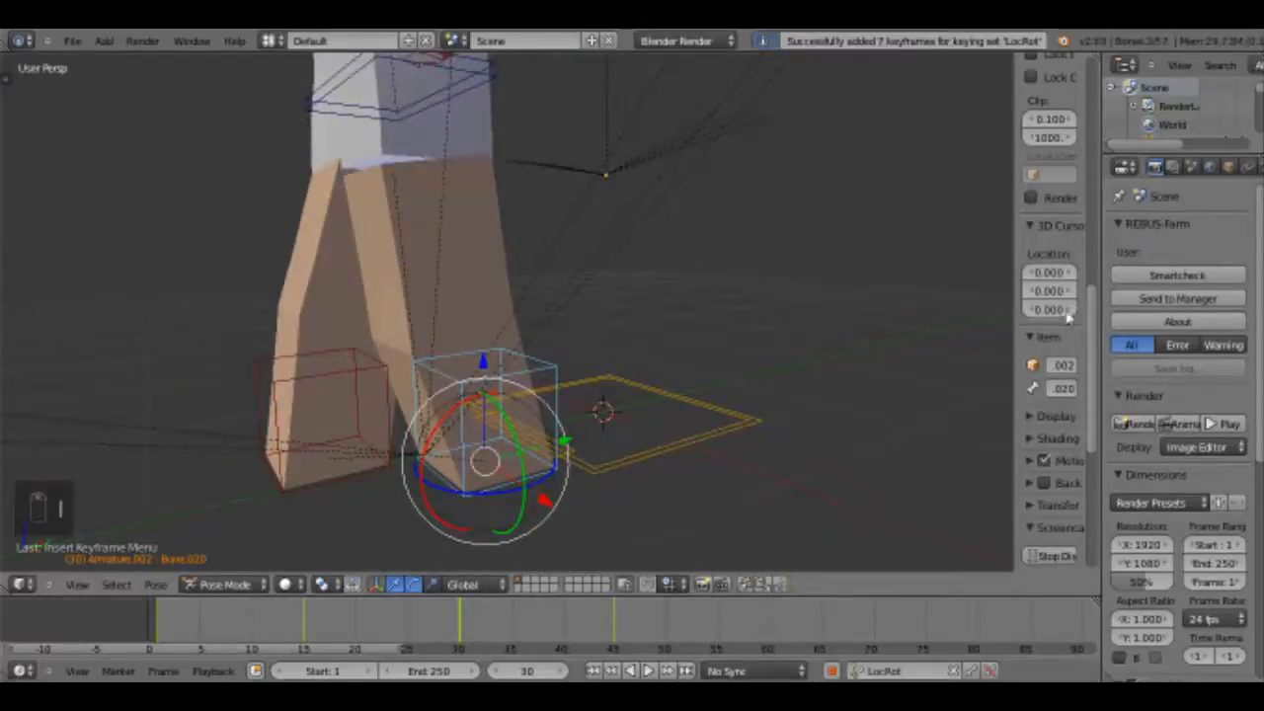
Rewind to the start of the timeline and play the walk through its last keyframe to check the steps.
{"action": "scroll", "coordinate": [1055, 334], "scroll_direction": "up", "scroll_amount": 8}
{"action": "scroll", "coordinate": [1054, 334], "scroll_direction": "up", "scroll_amount": 4}
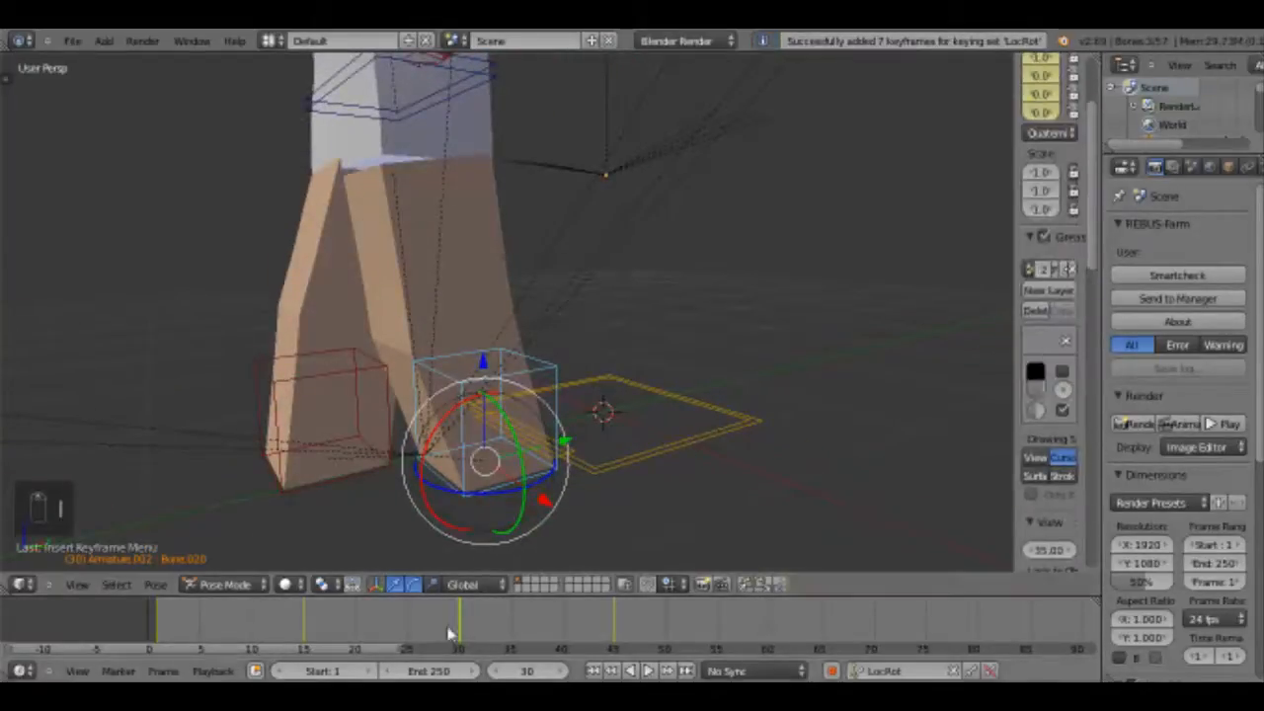
{"action": "left_click_drag", "start_coordinate": [415, 643], "coordinate": [148, 632]}
{"action": "left_click", "coordinate": [648, 671]}
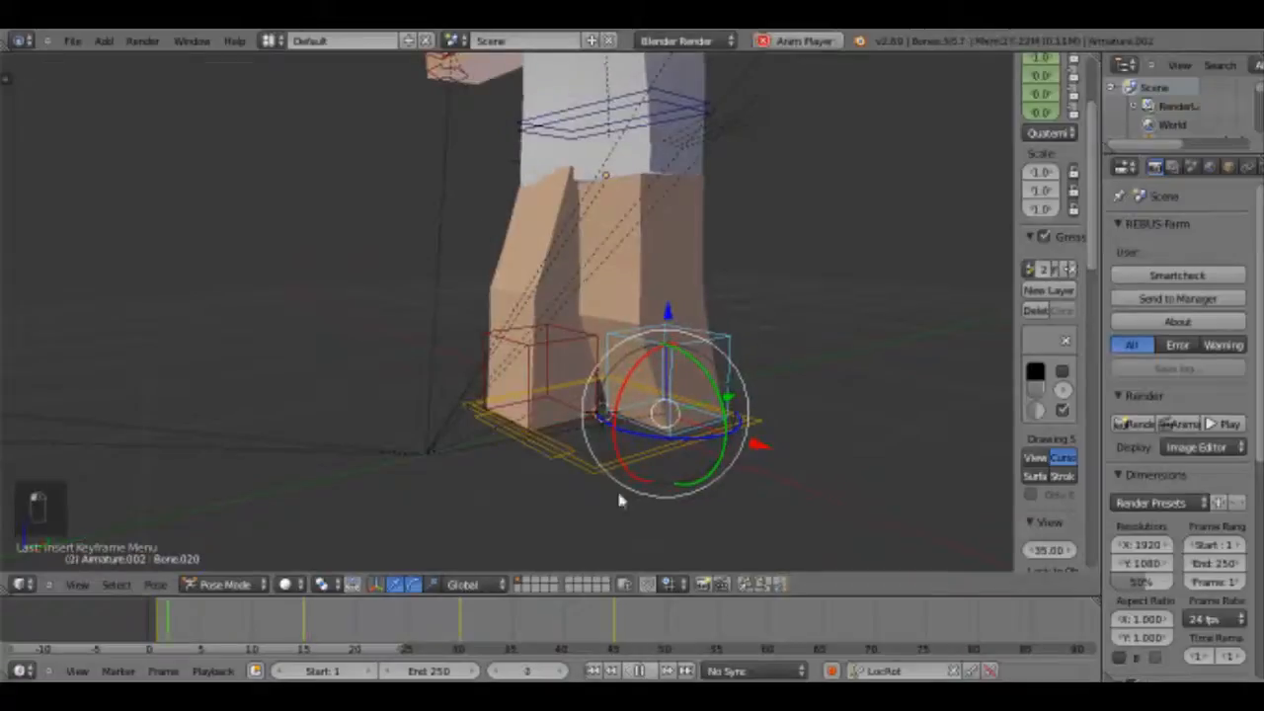
{"action": "left_click", "coordinate": [639, 670]}
Turn off the Screencast Keys display and replay the walk from the first frame.
{"action": "scroll", "coordinate": [1027, 464], "scroll_direction": "down", "scroll_amount": 15}
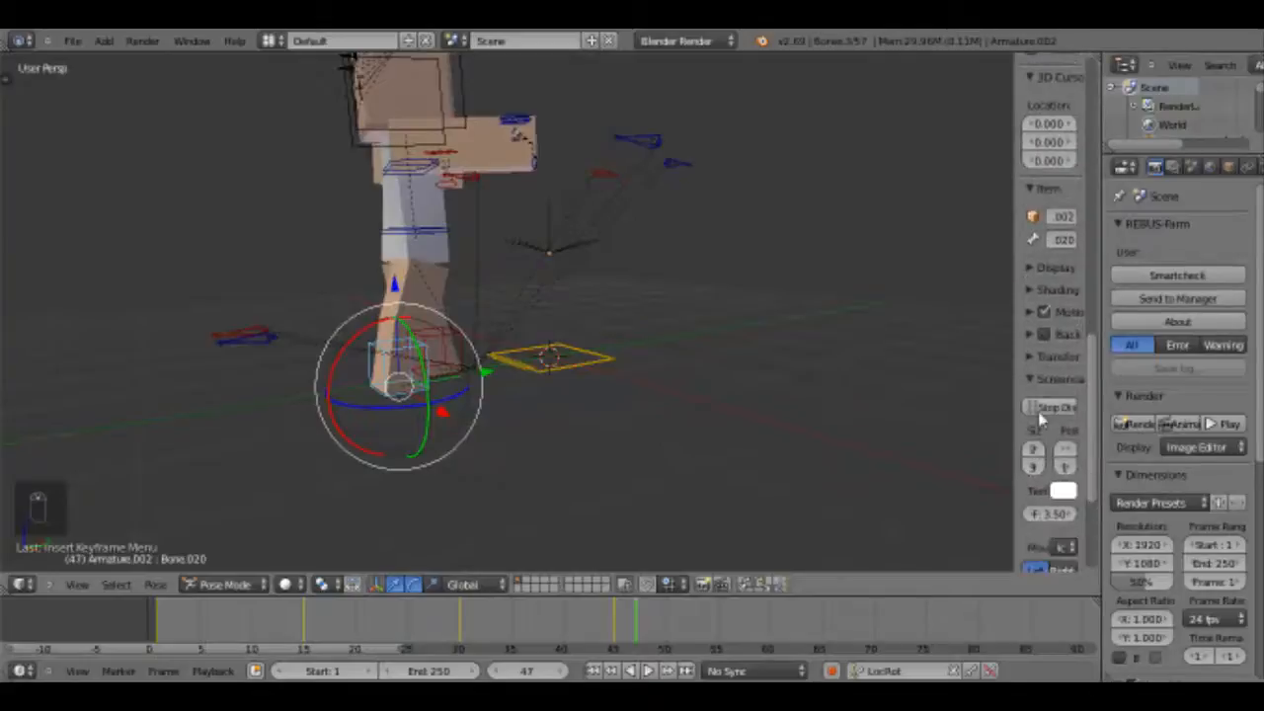
{"action": "left_click", "coordinate": [1049, 408]}
{"action": "key", "text": "shift+Left"}
{"action": "left_click", "coordinate": [649, 671]}
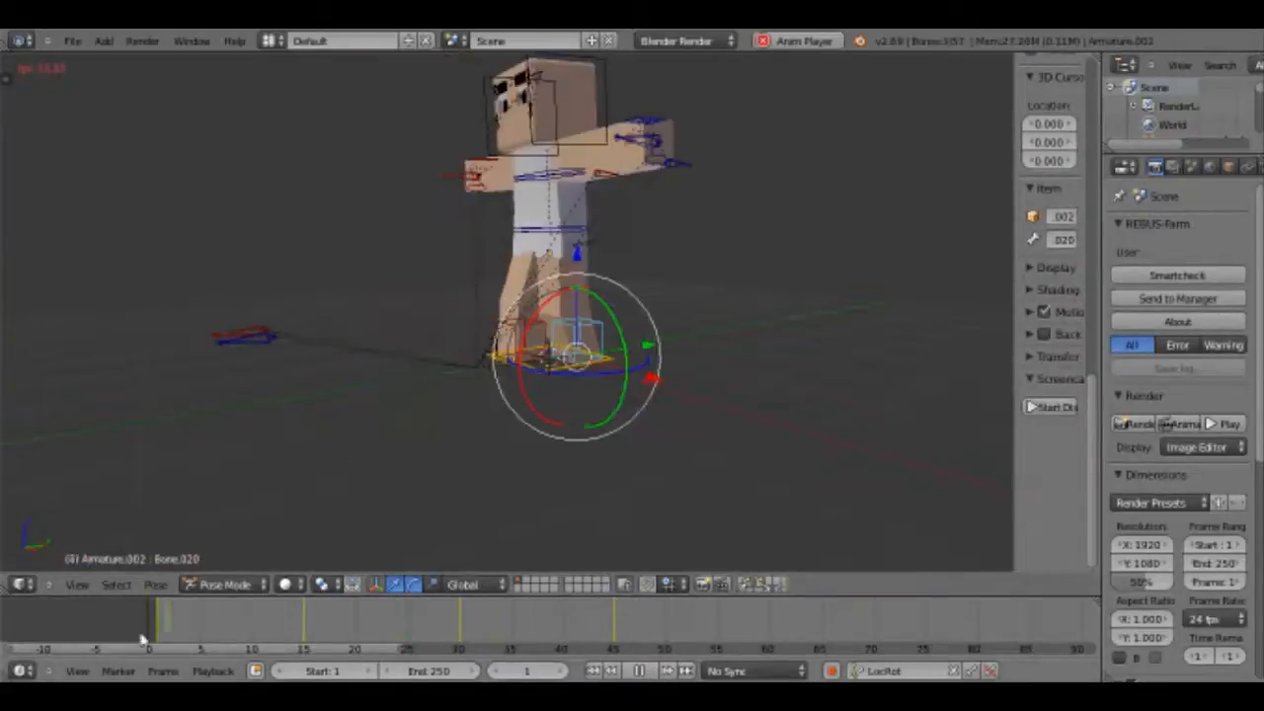
{"action": "left_click", "coordinate": [640, 672]}
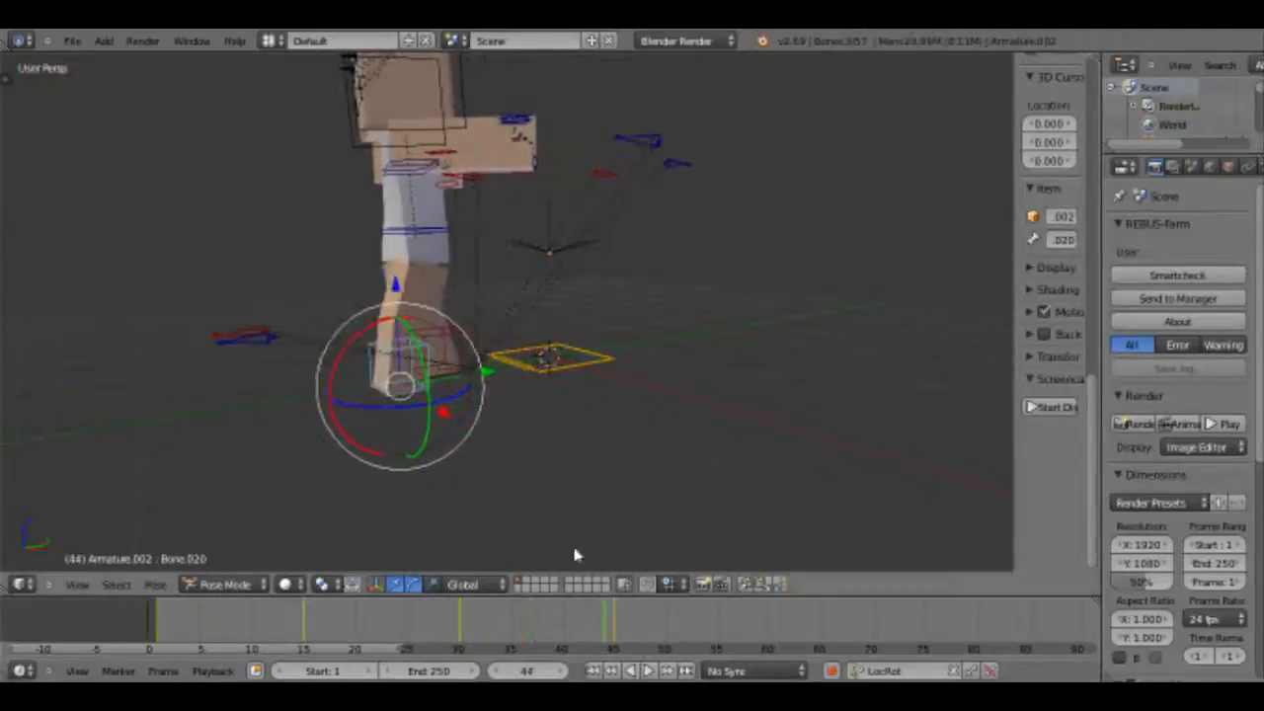
Rewind to frame 1 and play the walk again to examine the leg movement between keyframes.
{"action": "middle_click_drag", "start_coordinate": [548, 502], "coordinate": [570, 537]}
{"action": "scroll", "coordinate": [571, 494], "scroll_direction": "up", "scroll_amount": 3}
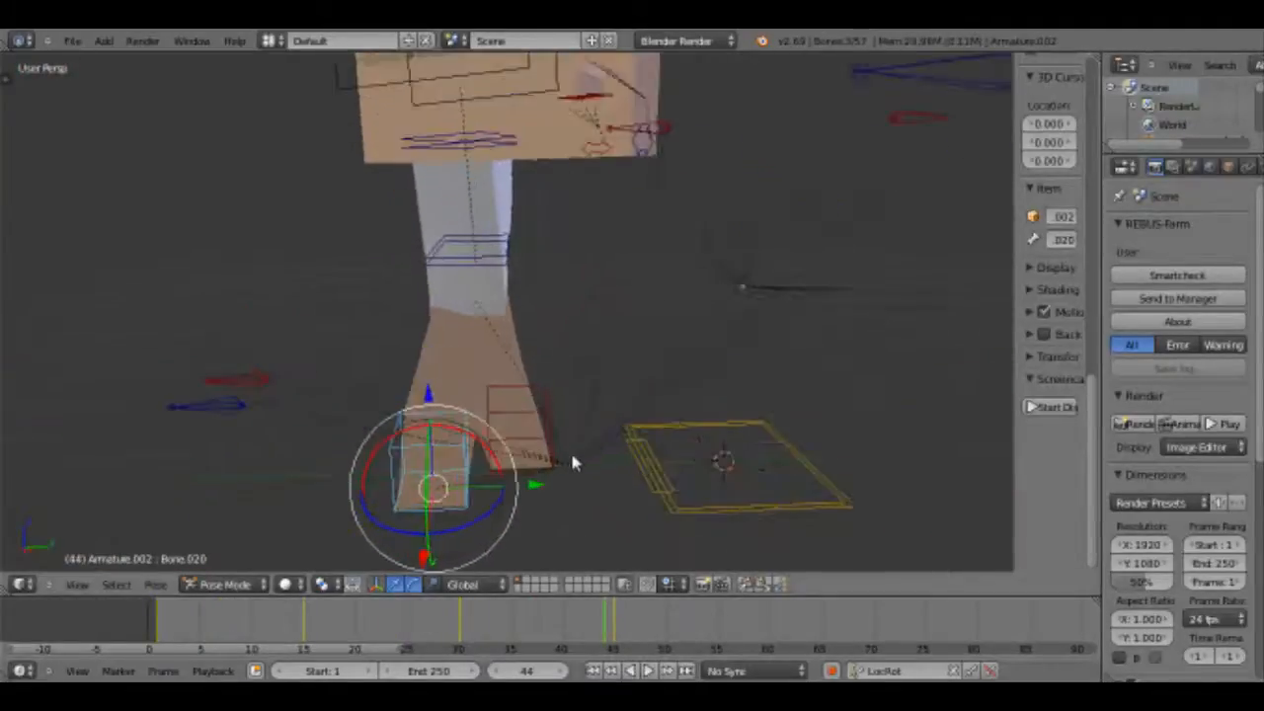
{"action": "middle_click_drag", "start_coordinate": [573, 460], "coordinate": [600, 447], "text": "shift"}
{"action": "left_click_drag", "start_coordinate": [540, 642], "coordinate": [161, 633]}
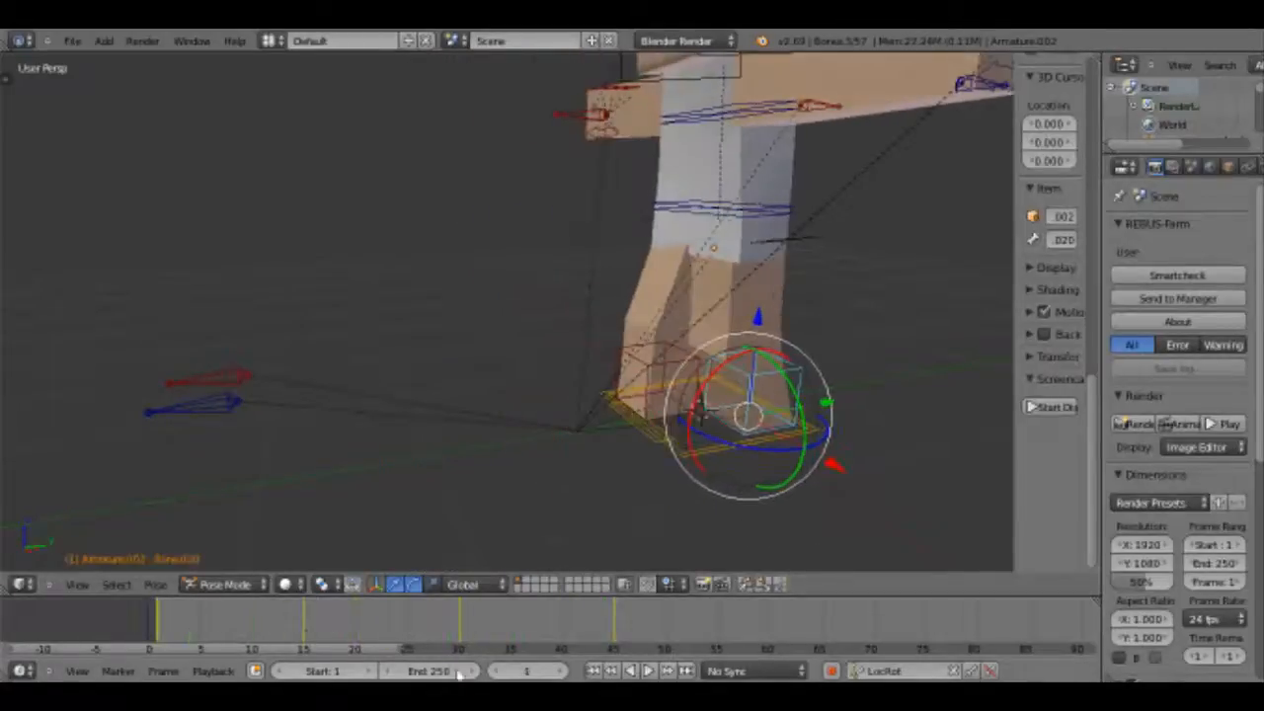
{"action": "left_click", "coordinate": [648, 670]}
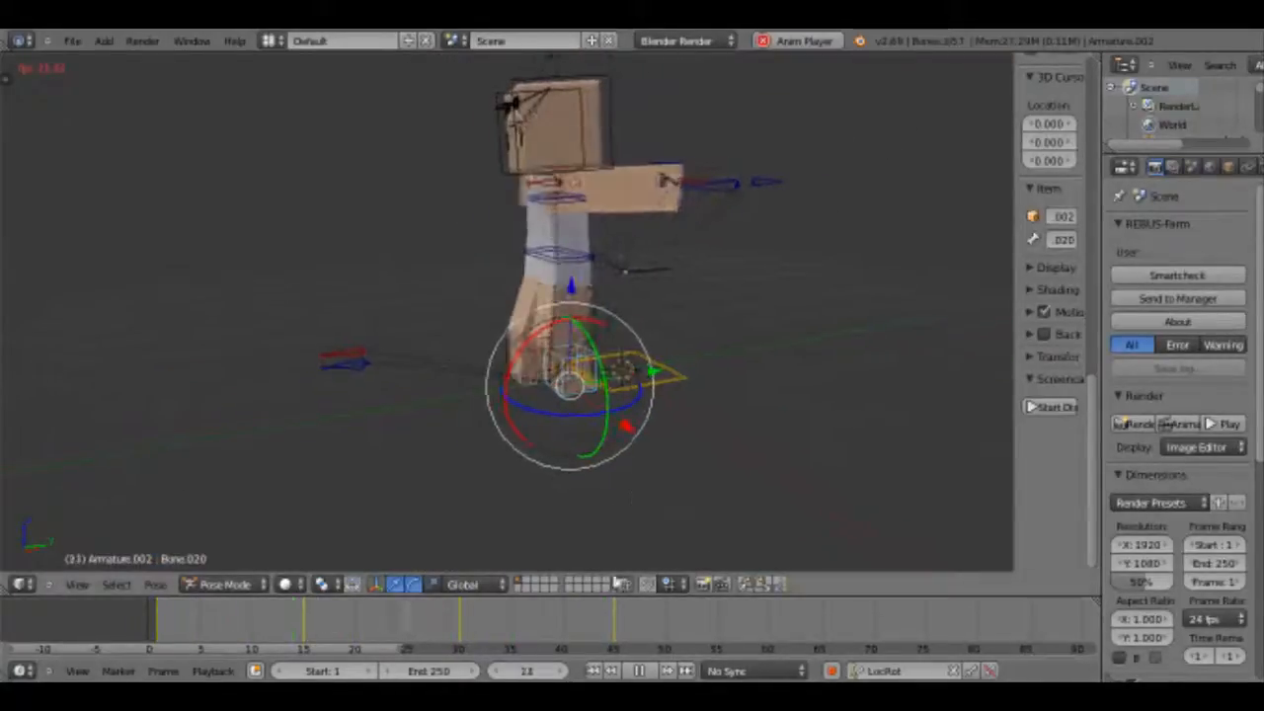
{"action": "left_click", "coordinate": [640, 670]}
Move the timeline to frame 8 and raise the blue foot control along Z to lift the passing foot.
{"action": "left_click_drag", "start_coordinate": [299, 637], "coordinate": [234, 640]}
{"action": "scroll", "coordinate": [643, 366], "scroll_direction": "up", "scroll_amount": 3}
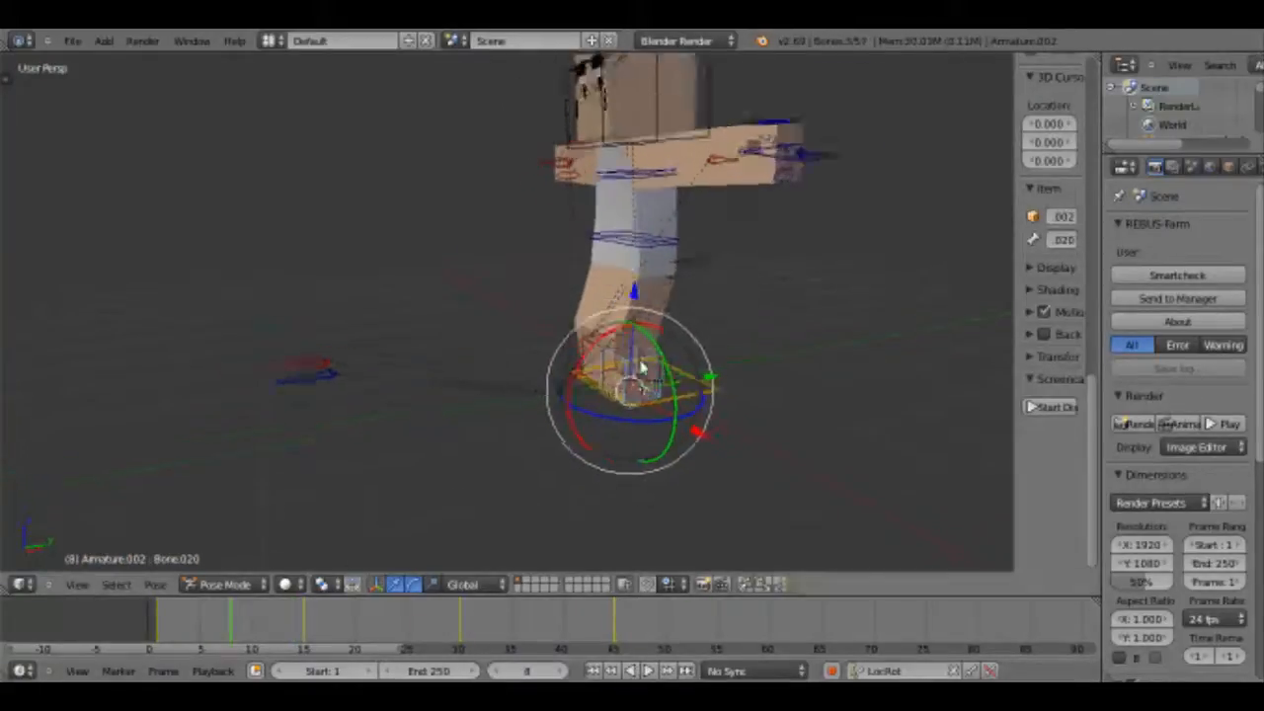
{"action": "middle_click_drag", "start_coordinate": [643, 366], "coordinate": [670, 366]}
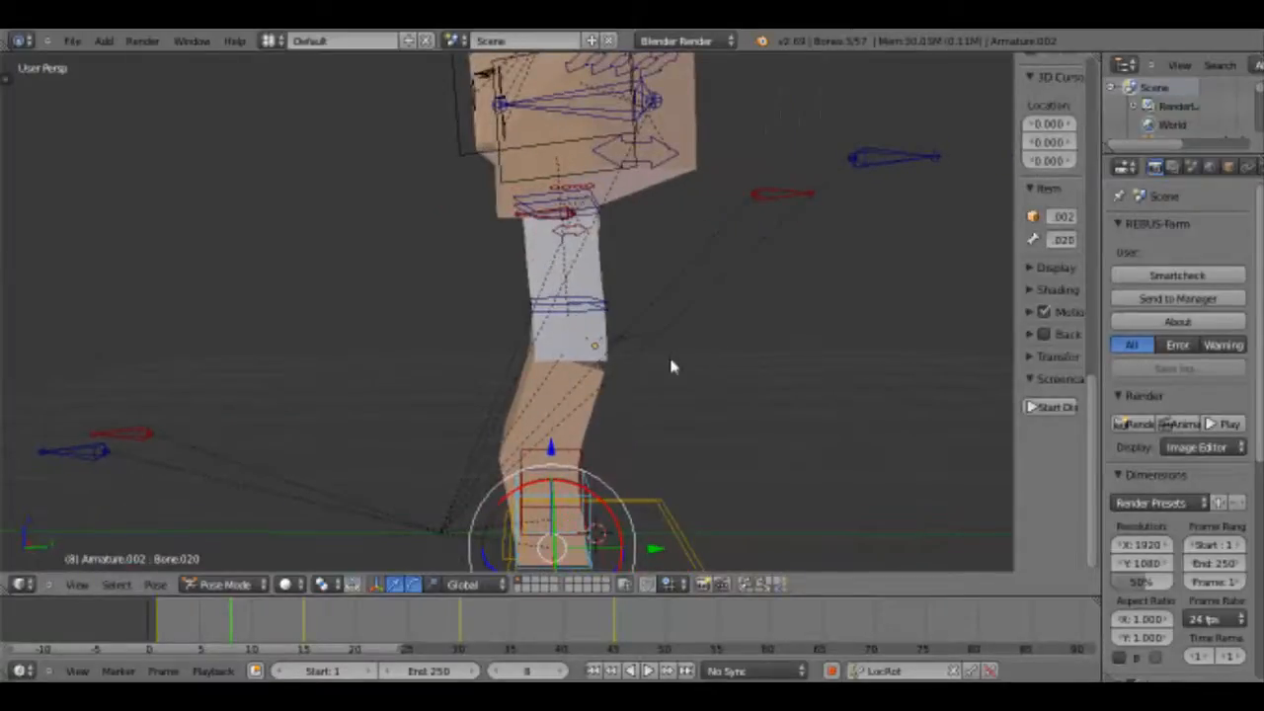
{"action": "scroll", "coordinate": [672, 413], "scroll_direction": "up", "scroll_amount": 3}
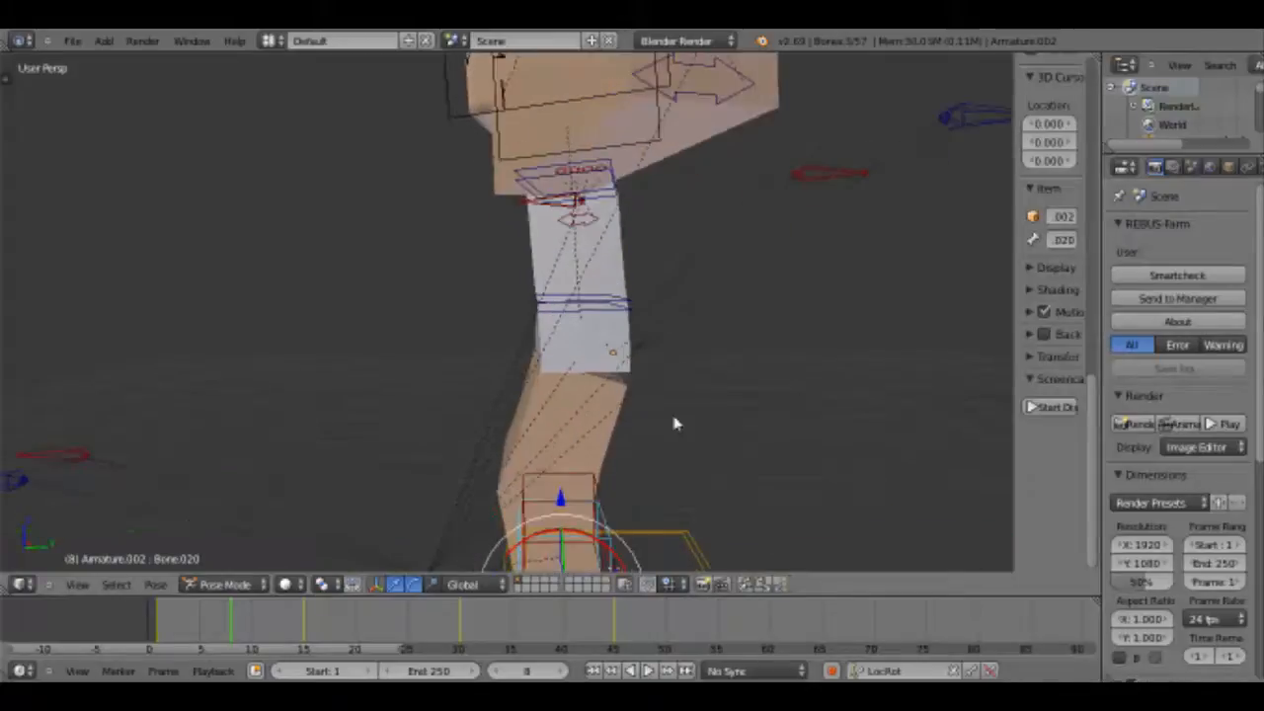
{"action": "middle_click_drag", "start_coordinate": [671, 412], "coordinate": [637, 371], "text": "shift"}
{"action": "scroll", "coordinate": [637, 371], "scroll_direction": "down", "scroll_amount": 3}
{"action": "middle_click_drag", "start_coordinate": [474, 440], "coordinate": [447, 490]}
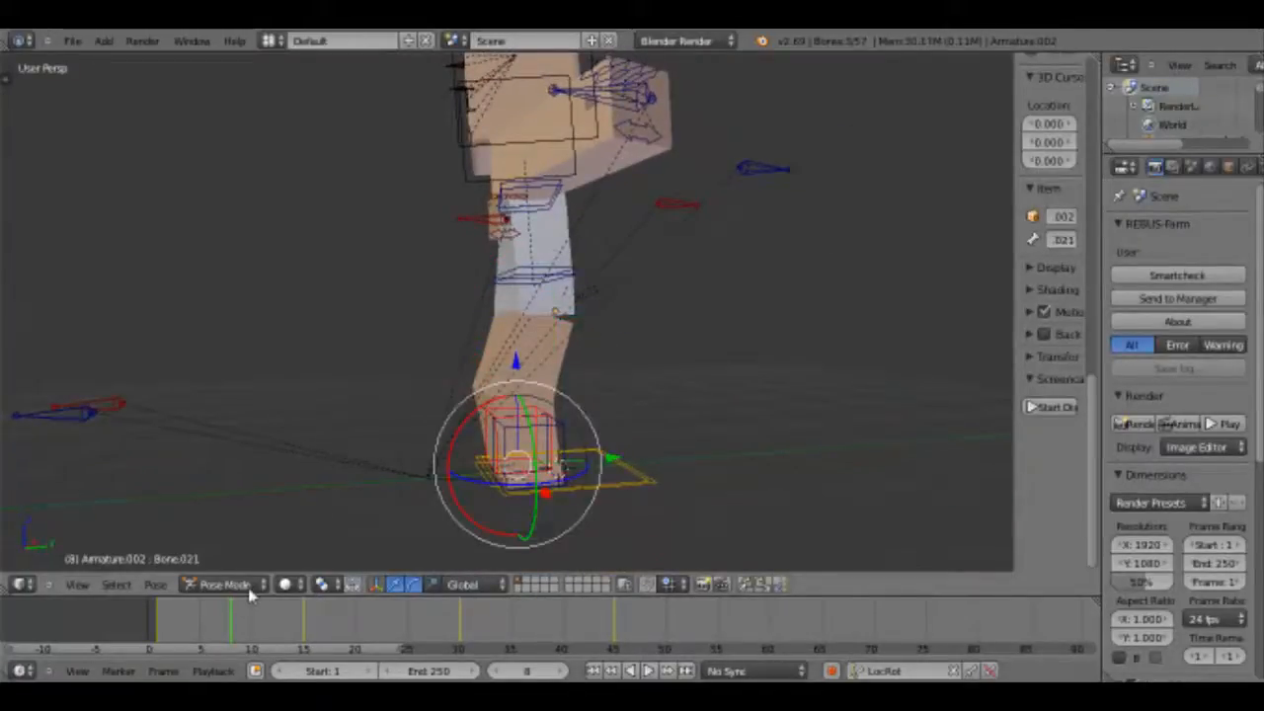
{"action": "left_click_drag", "start_coordinate": [217, 629], "coordinate": [231, 630]}
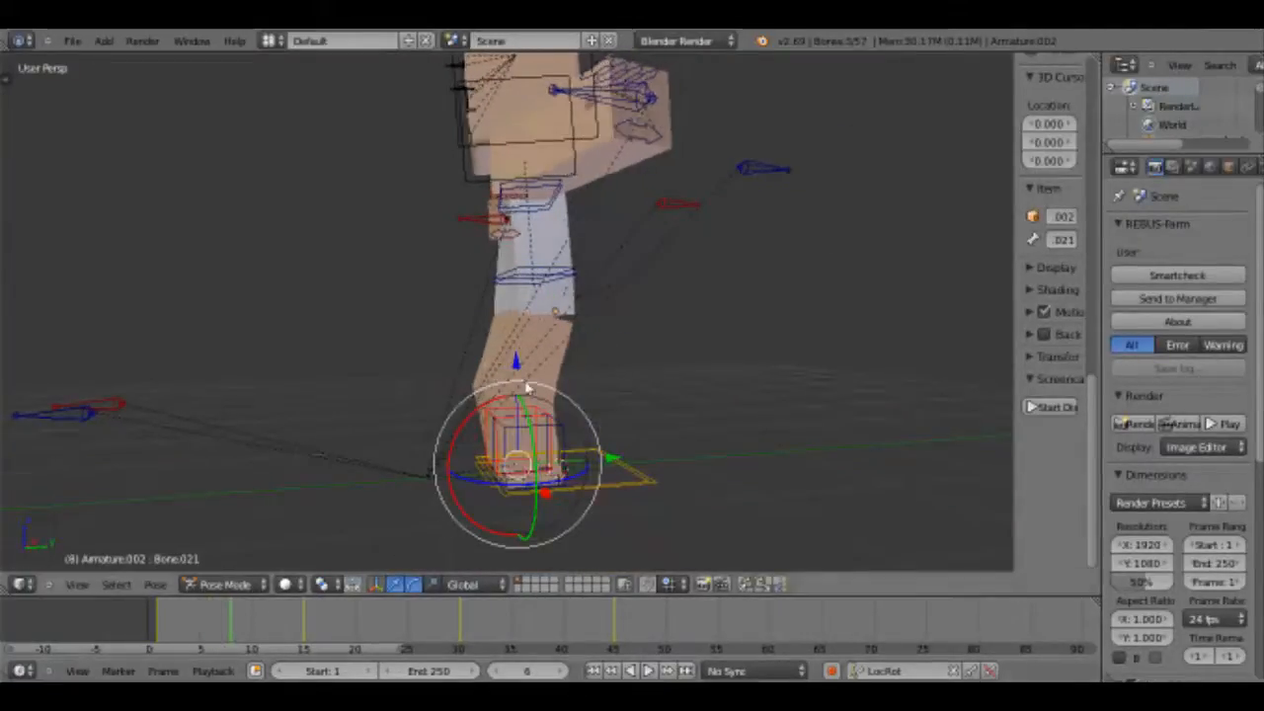
{"action": "key", "text": "g"}
{"action": "key", "text": "z"}
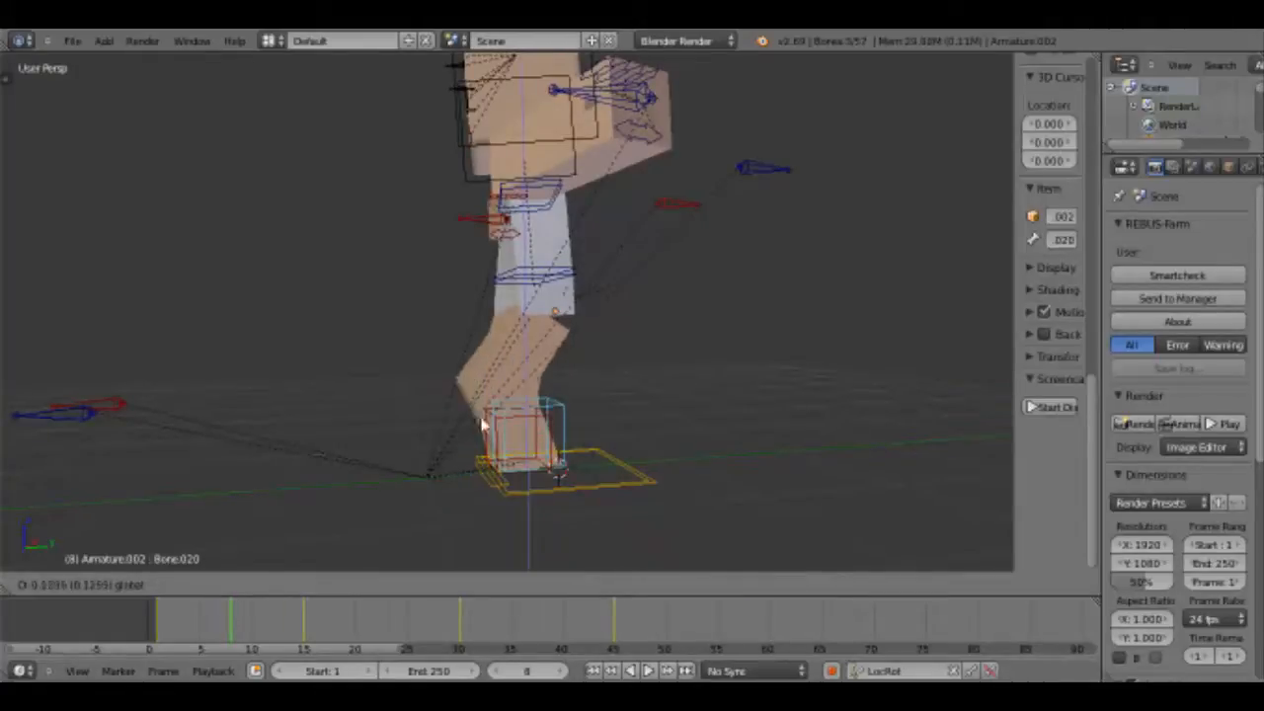
{"action": "key", "text": "Escape"}
Tilt the raised blue foot control about X and keyframe it at frame 8.
{"action": "key", "text": "r"}
{"action": "key", "text": "x"}
{"action": "left_click", "coordinate": [538, 468]}
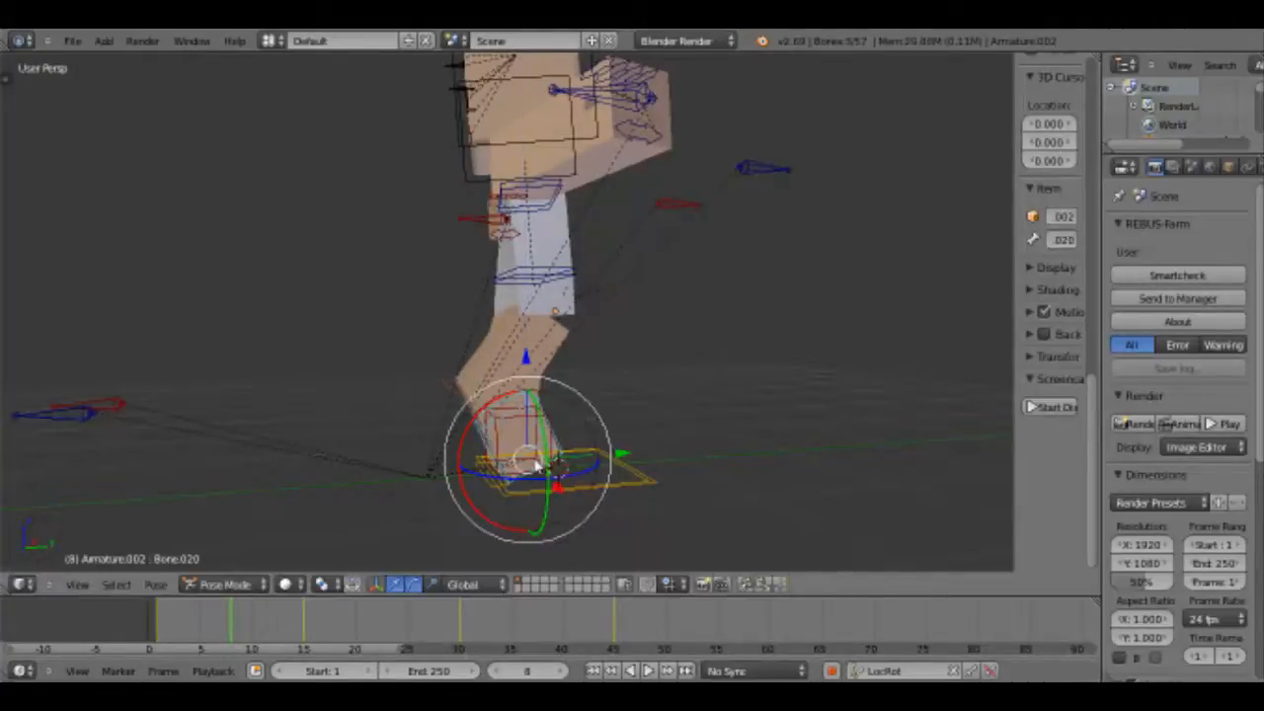
{"action": "middle_click_drag", "start_coordinate": [536, 464], "coordinate": [402, 644]}
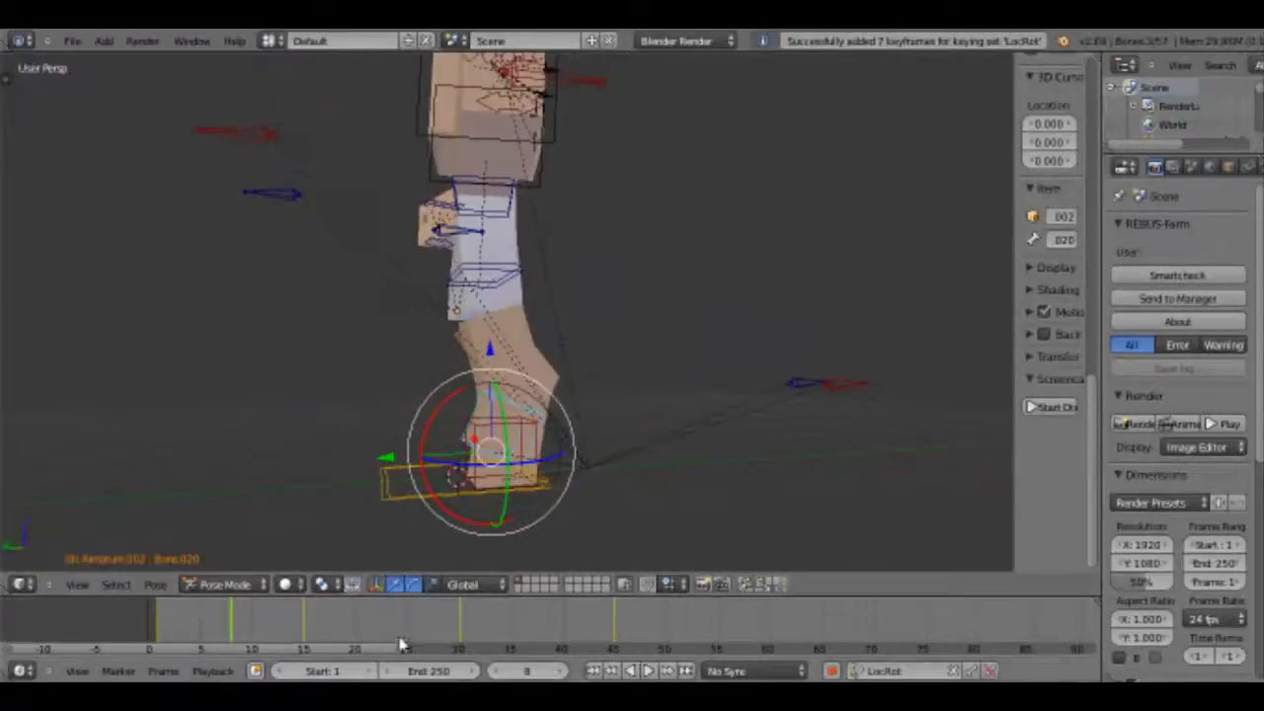
At frame 23, raise the red foot control along Z, tilt it about X, and keyframe it.
{"action": "left_click", "coordinate": [385, 629]}
{"action": "middle_click_drag", "start_coordinate": [671, 484], "coordinate": [603, 440]}
{"action": "right_click", "coordinate": [599, 450]}
{"action": "left_click_drag", "start_coordinate": [572, 383], "coordinate": [572, 368]}
{"action": "left_click_drag", "start_coordinate": [626, 425], "coordinate": [638, 456]}
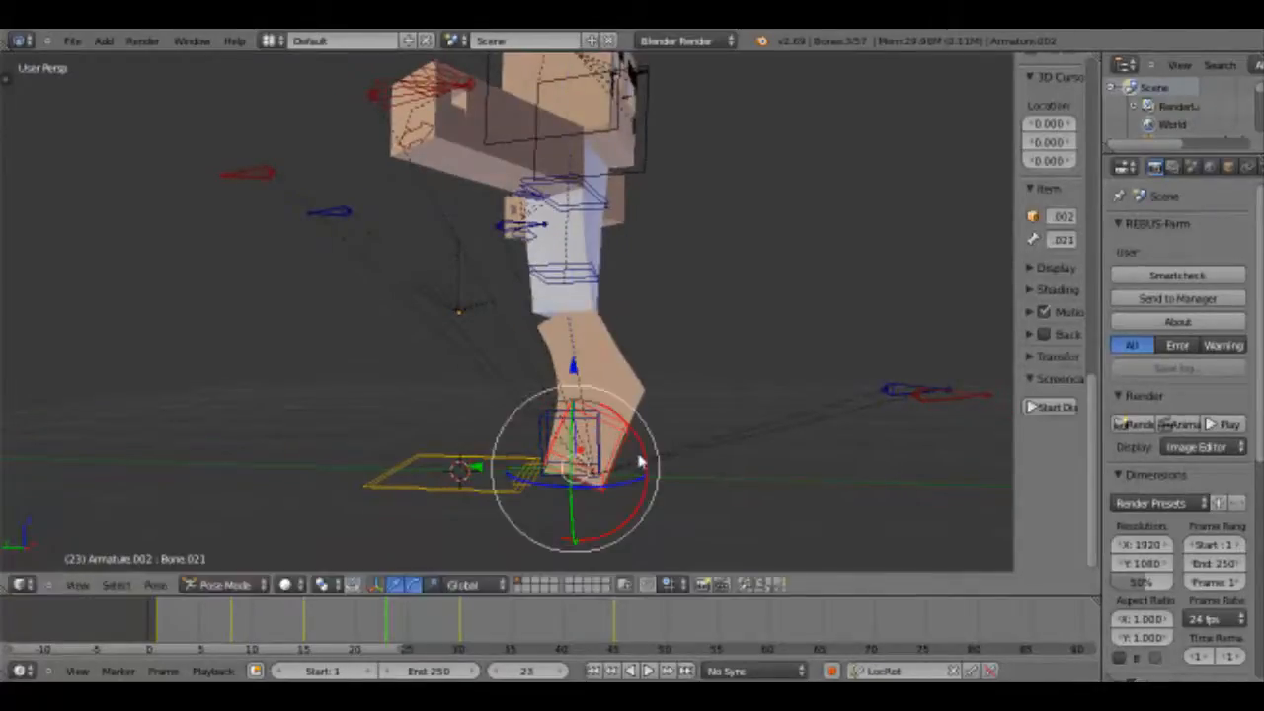
{"action": "key", "text": "i"}
Move the timeline to frame 38, select the blue foot control and raise it along Z.
{"action": "left_click", "coordinate": [542, 622]}
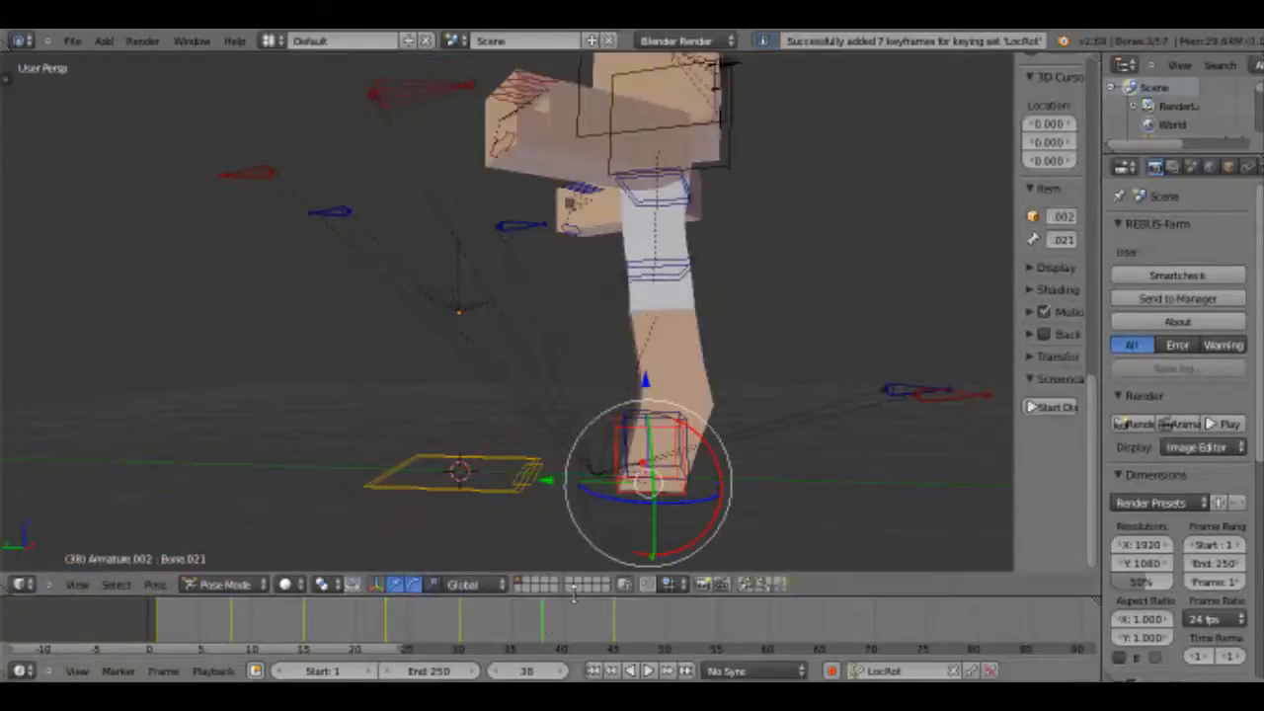
{"action": "middle_click_drag", "start_coordinate": [703, 372], "coordinate": [341, 407]}
{"action": "right_click", "coordinate": [380, 451]}
{"action": "right_click", "coordinate": [378, 451]}
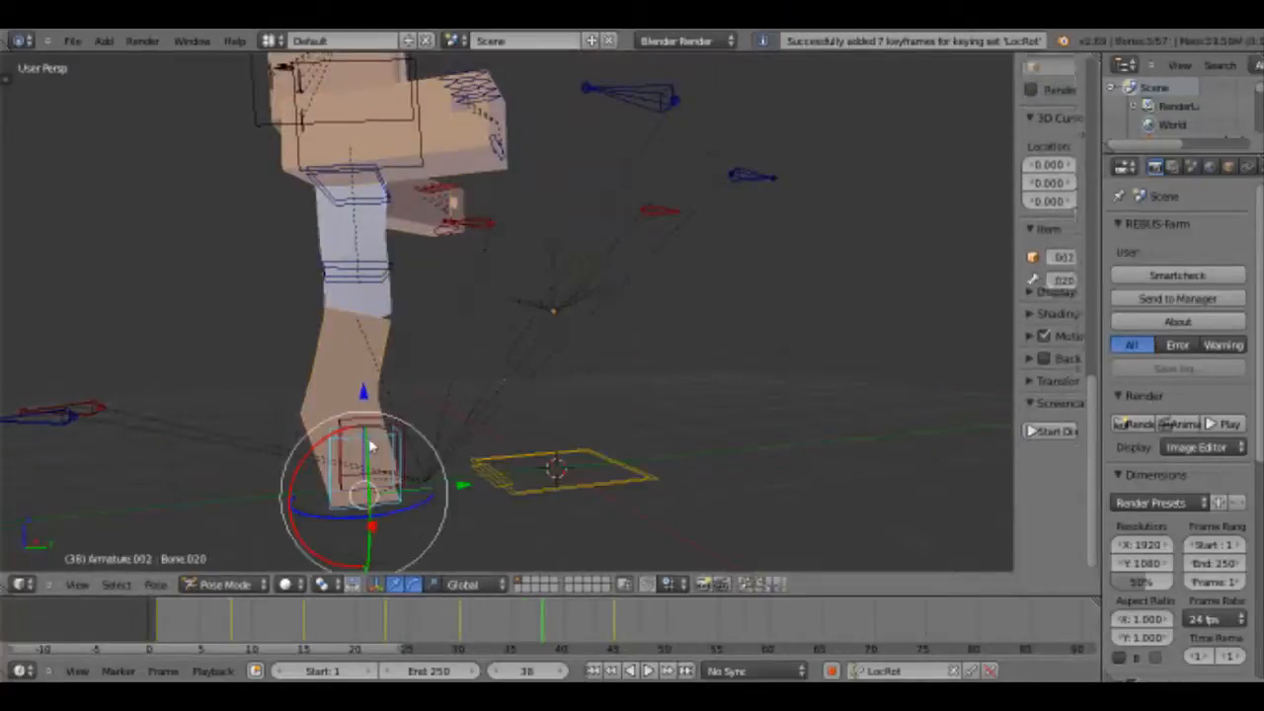
{"action": "middle_click_drag", "start_coordinate": [435, 367], "coordinate": [544, 345]}
{"action": "left_click_drag", "start_coordinate": [482, 336], "coordinate": [483, 330]}
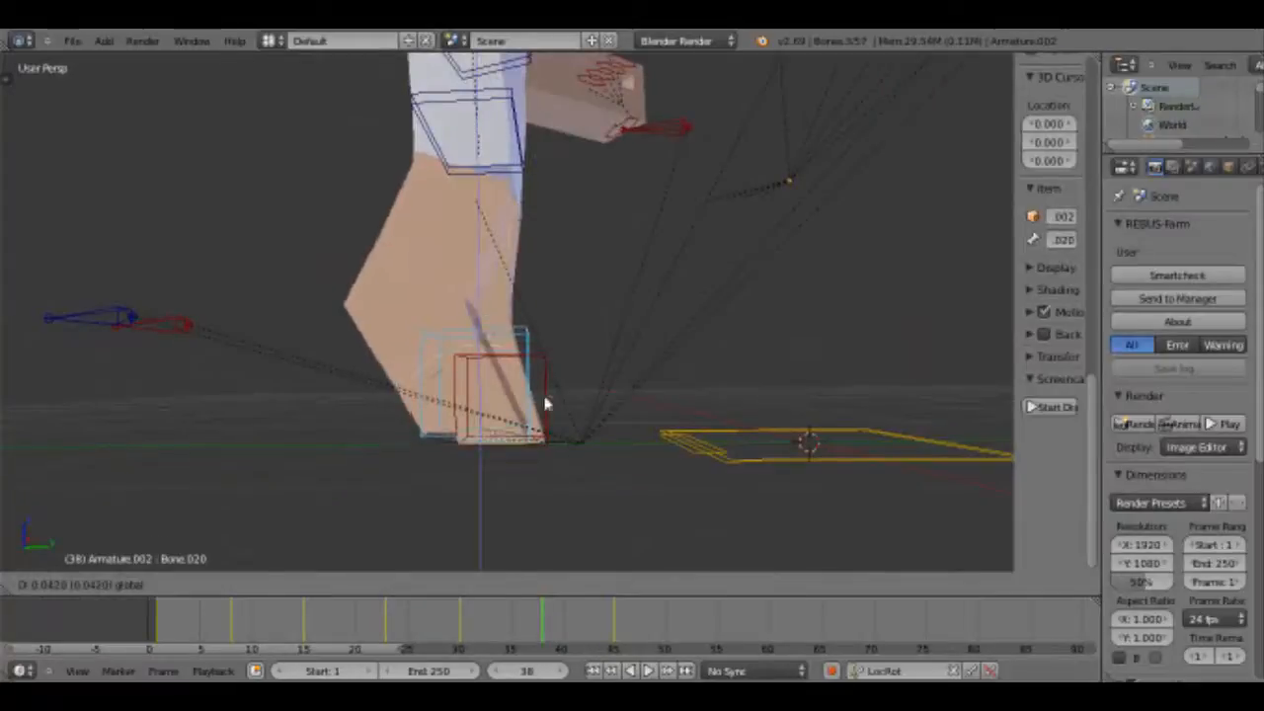
Tilt the raised blue foot control about X, keyframe it at frame 38, and replay the walk from the start.
{"action": "left_click_drag", "start_coordinate": [545, 403], "coordinate": [536, 375]}
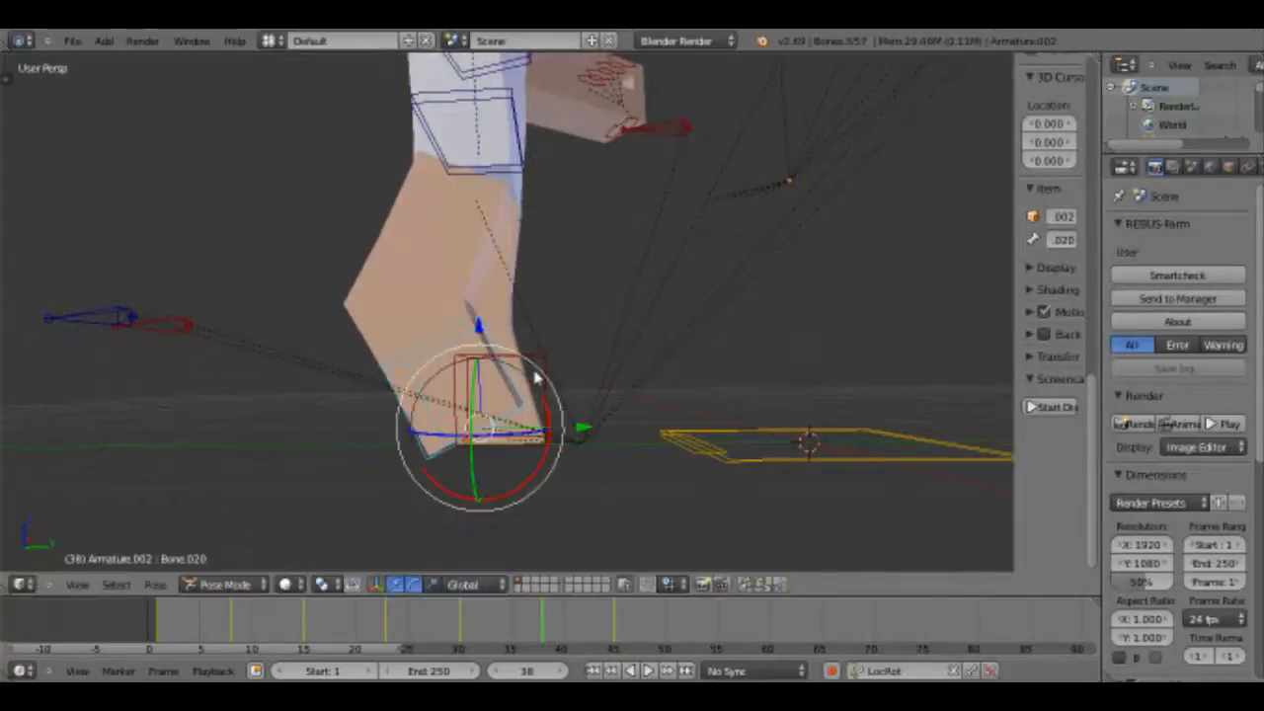
{"action": "left_click", "coordinate": [534, 369]}
{"action": "key", "text": "i"}
{"action": "left_click_drag", "start_coordinate": [503, 623], "coordinate": [148, 633]}
{"action": "left_click", "coordinate": [648, 671]}
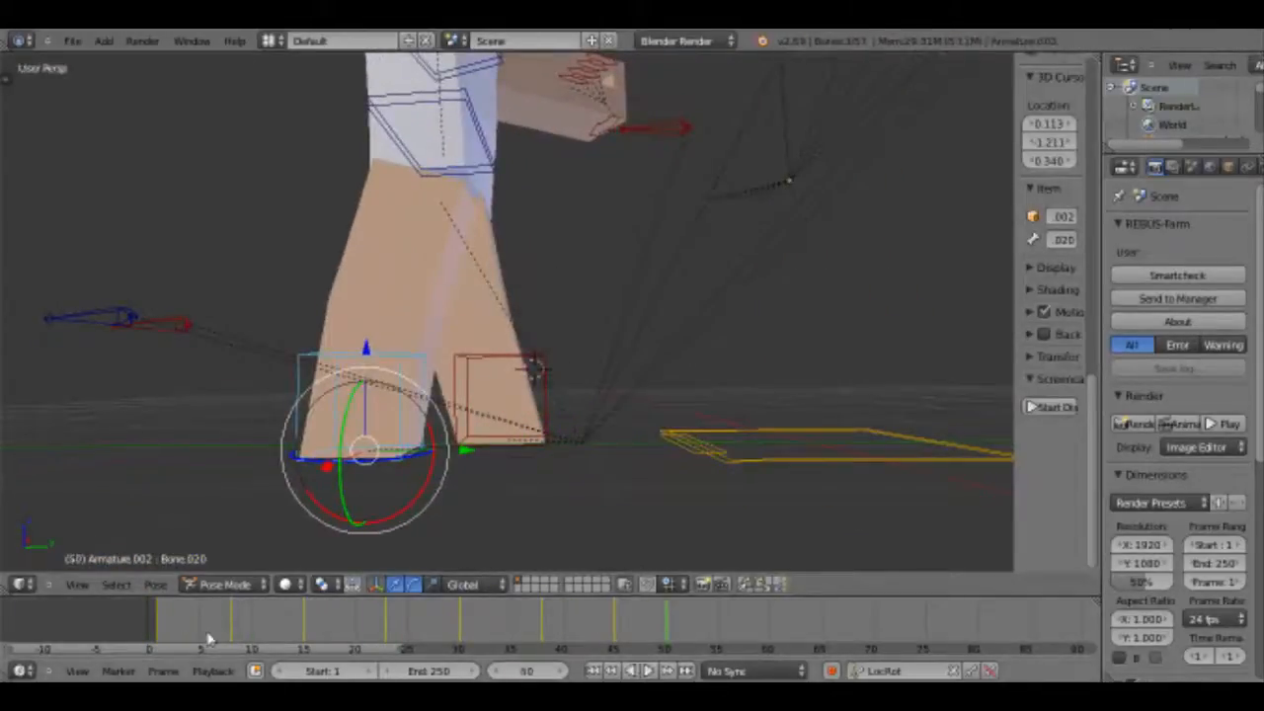
At frame 8, select the lower torso control, raise the body slightly along Z, and keyframe it.
{"action": "middle_click_drag", "start_coordinate": [582, 261], "coordinate": [474, 265]}
{"action": "right_click", "coordinate": [425, 269]}
{"action": "scroll", "coordinate": [489, 279], "scroll_direction": "up", "scroll_amount": 2}
{"action": "key", "text": "g"}
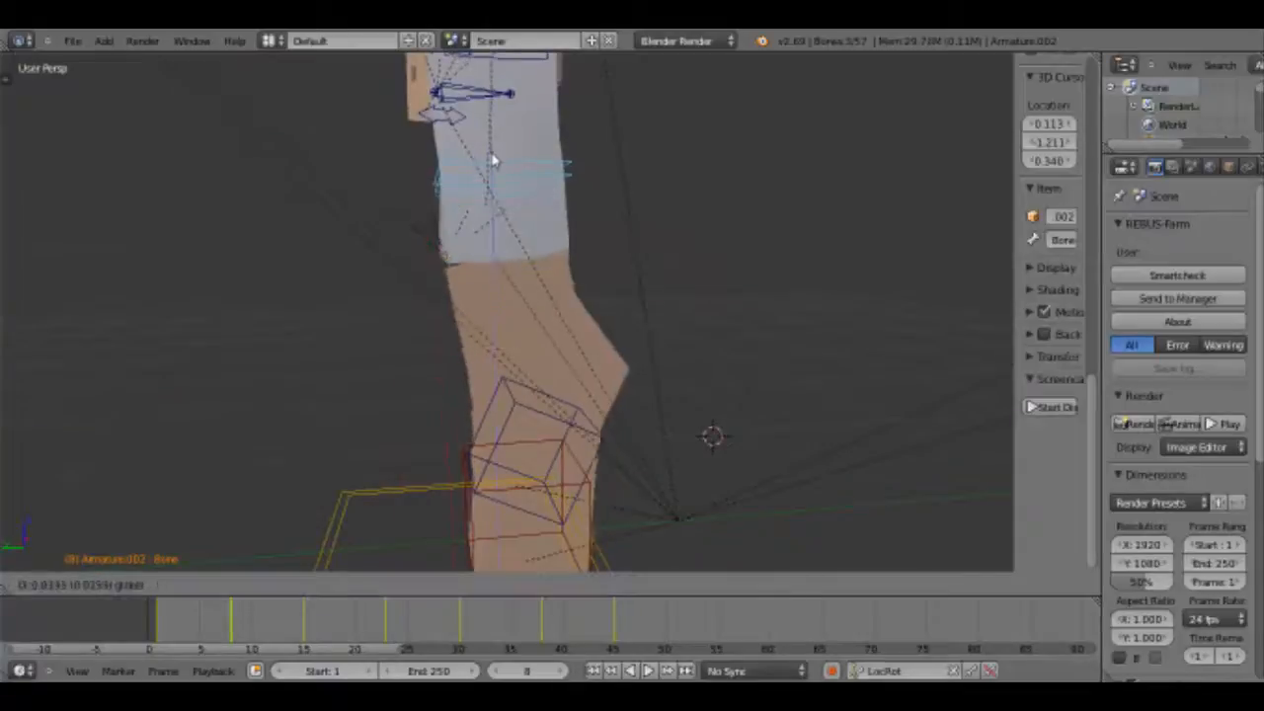
{"action": "left_click", "coordinate": [533, 238]}
{"action": "middle_click_drag", "start_coordinate": [533, 238], "coordinate": [637, 304]}
{"action": "key", "text": "i"}
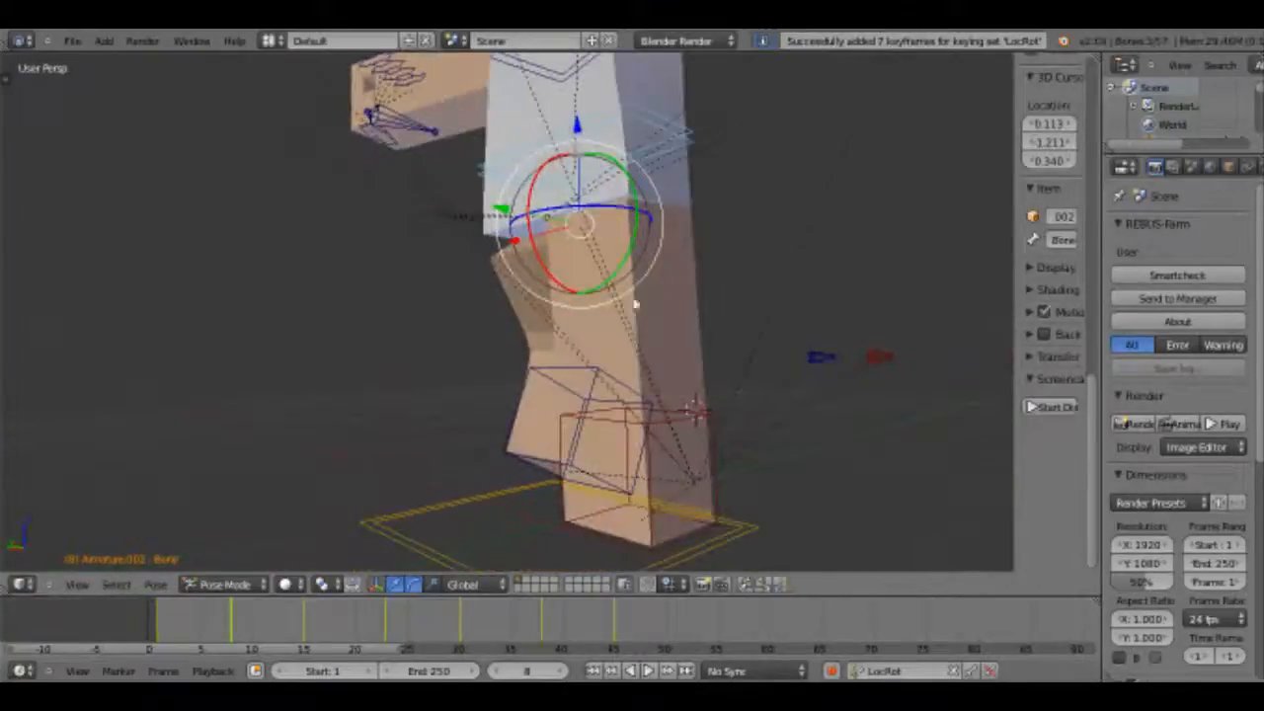
{"action": "key", "text": "g"}
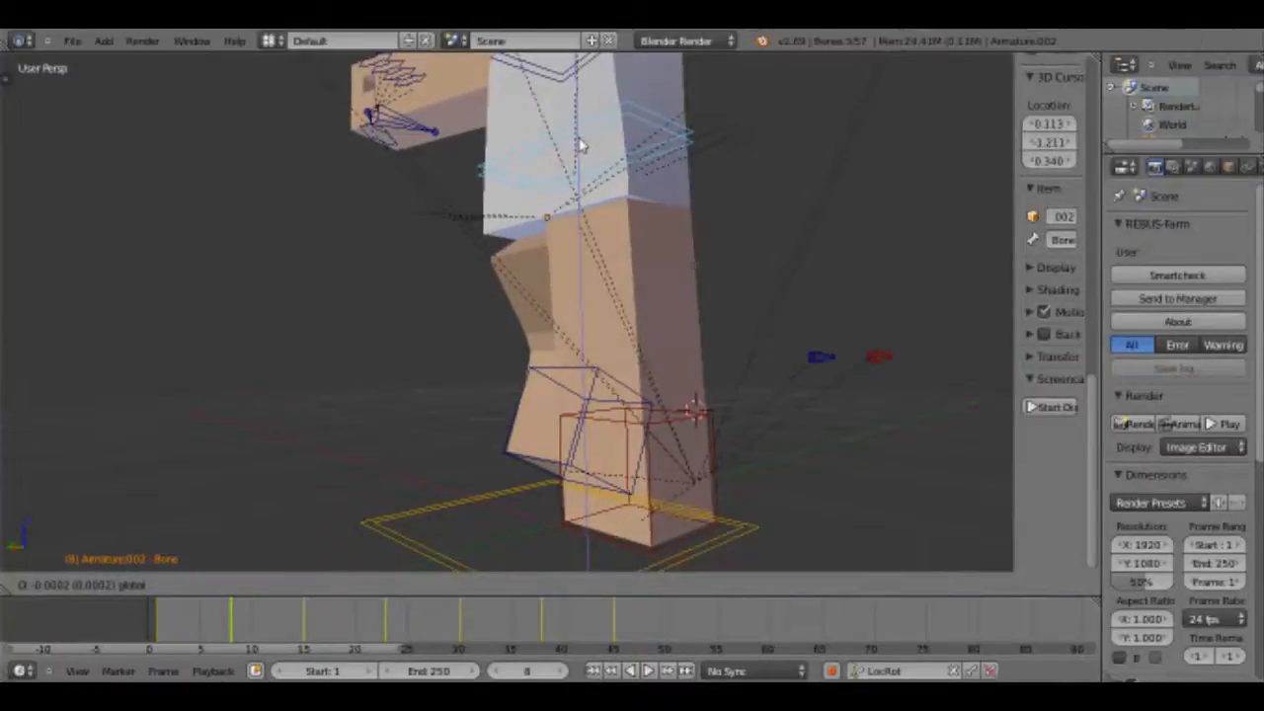
{"action": "left_click", "coordinate": [579, 141]}
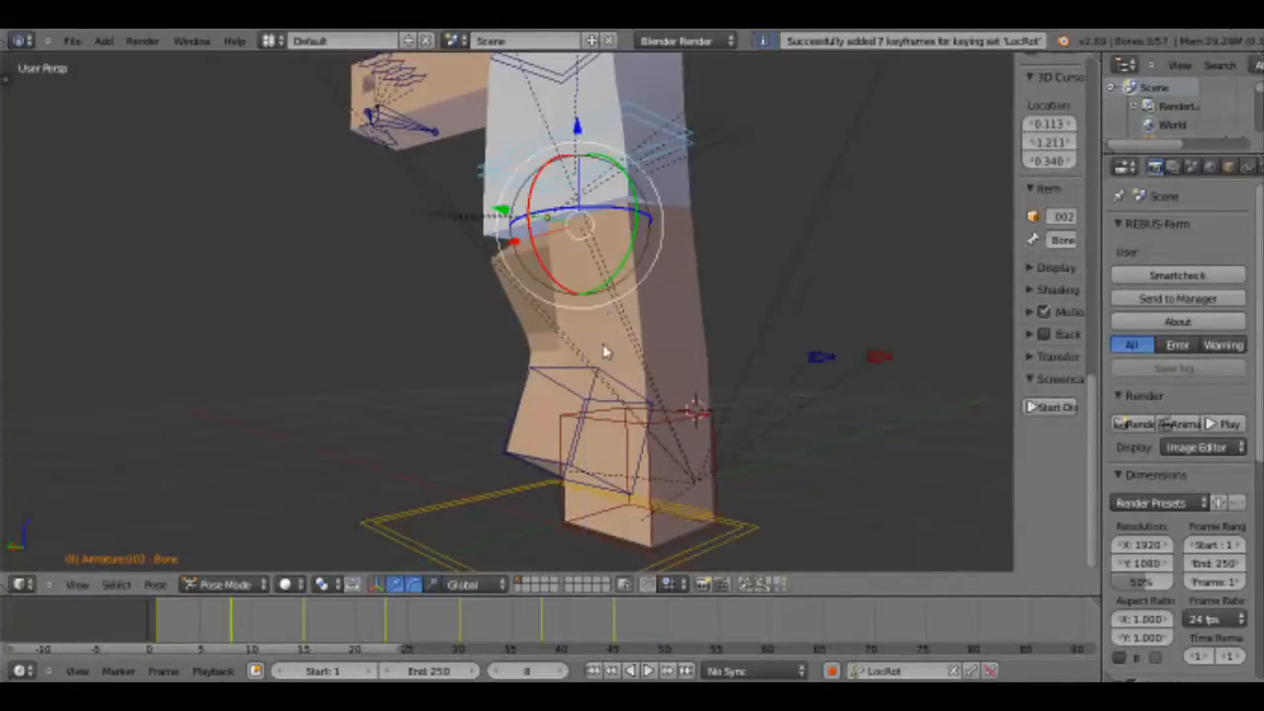
At frame 23, raise the lower torso control slightly along Z and keyframe it.
{"action": "key", "text": "alt+a"}
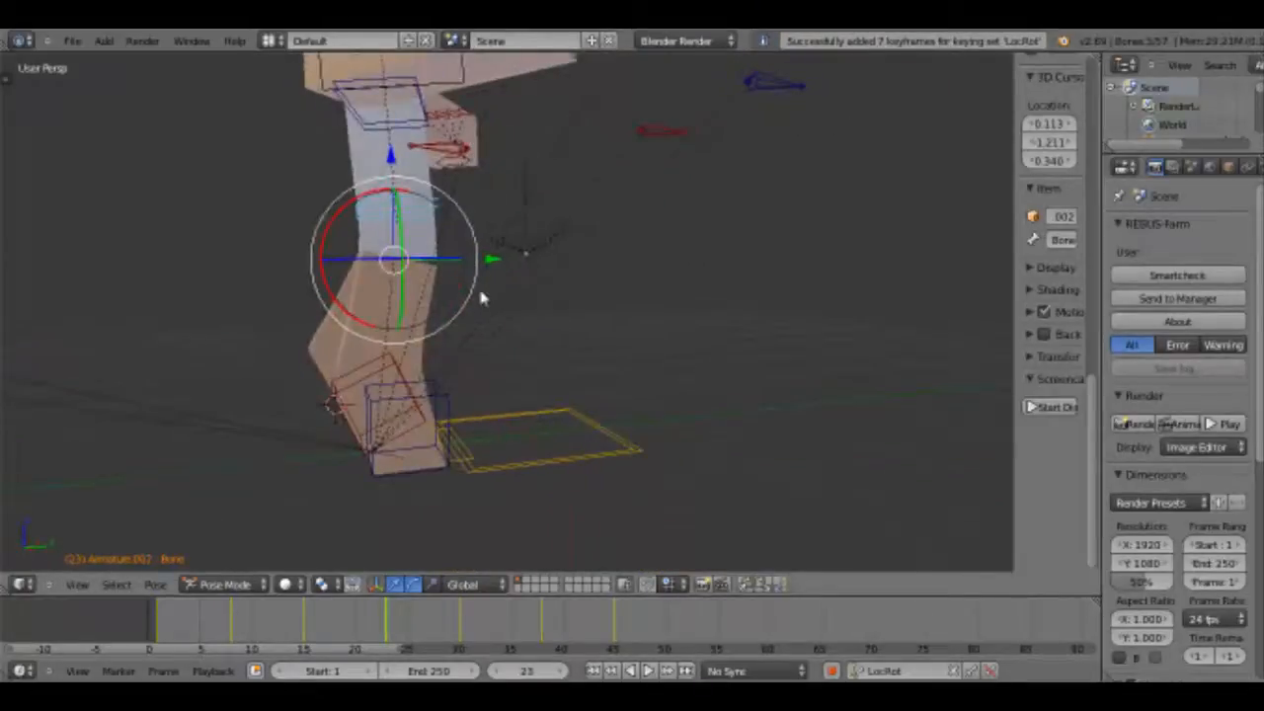
{"action": "middle_click_drag", "start_coordinate": [484, 298], "coordinate": [533, 208]}
{"action": "key", "text": "g"}
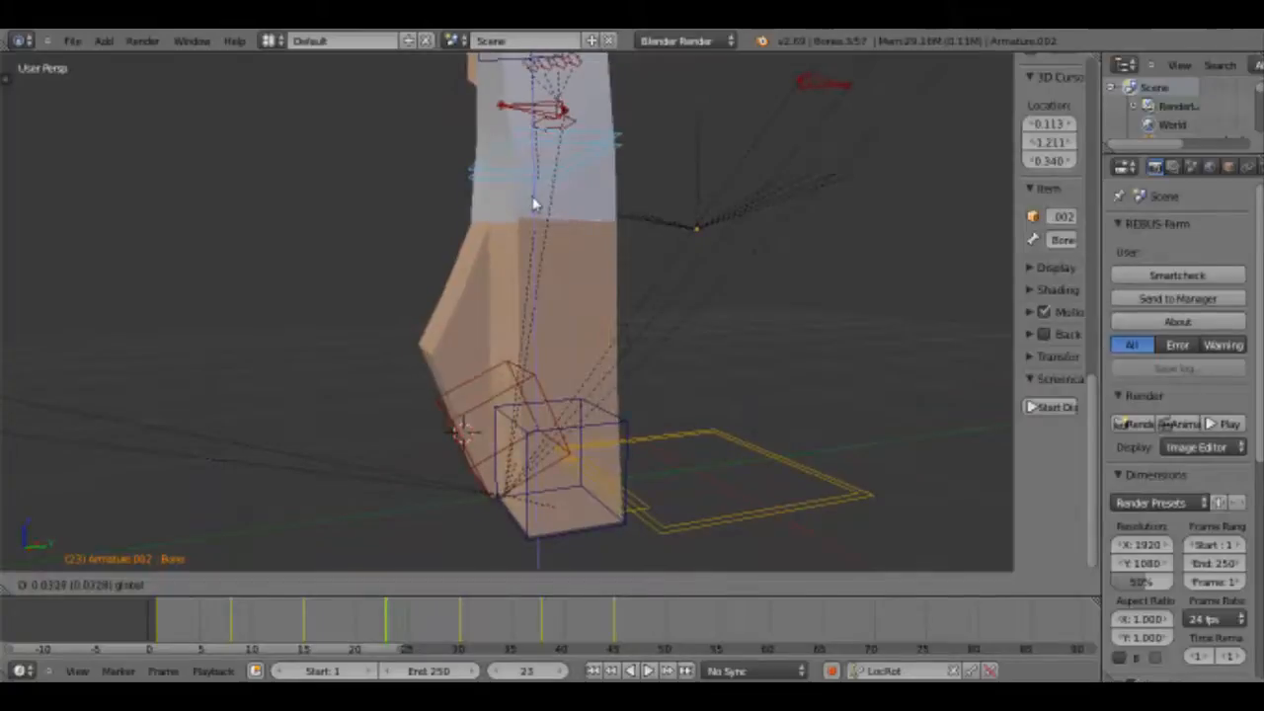
{"action": "left_click", "coordinate": [533, 205]}
Advance to frame 38, raise the lower torso control slightly along Z, and keyframe it.
{"action": "key", "text": "Up"}
{"action": "key", "text": "Up"}
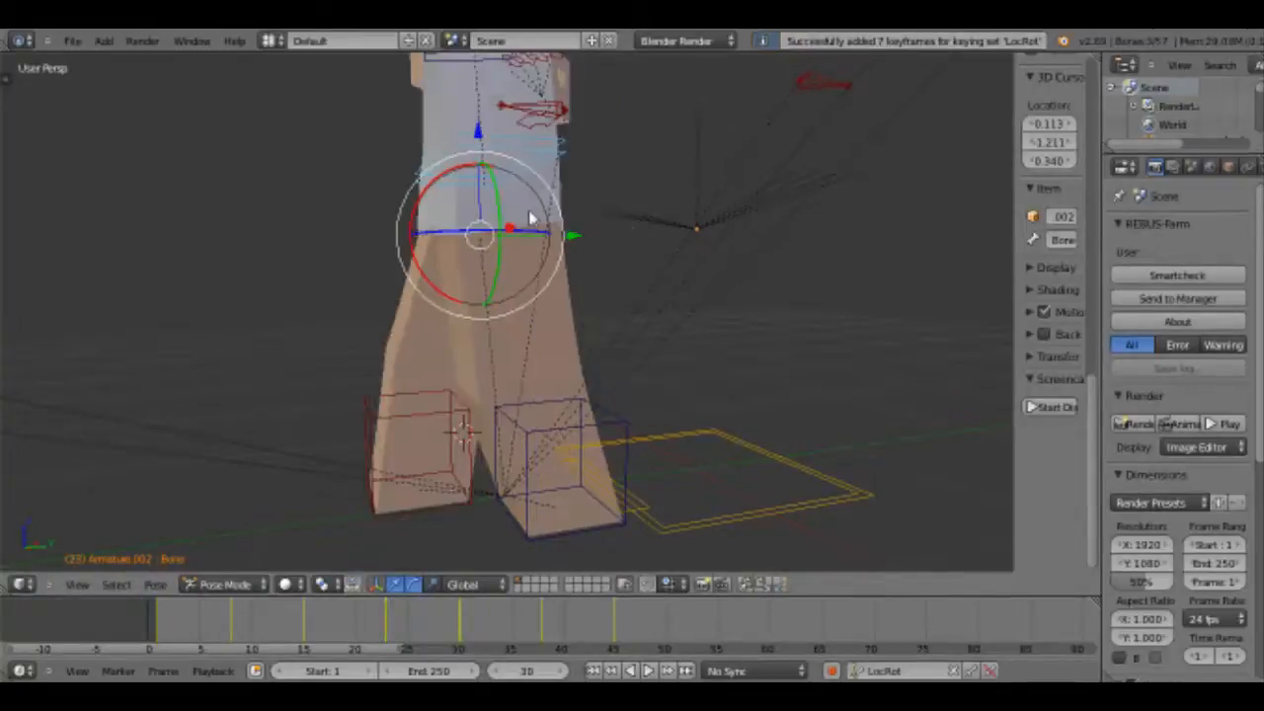
{"action": "middle_click_drag", "start_coordinate": [523, 226], "coordinate": [468, 194]}
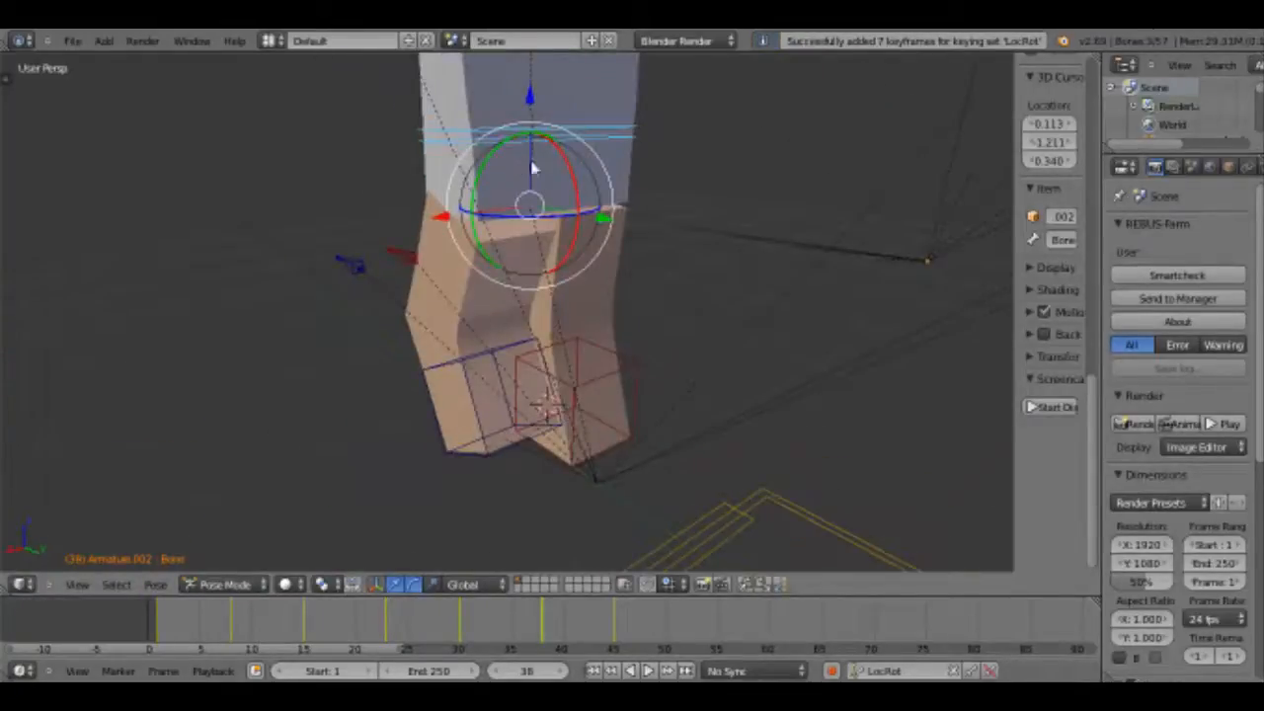
{"action": "key", "text": "g"}
{"action": "key", "text": "z"}
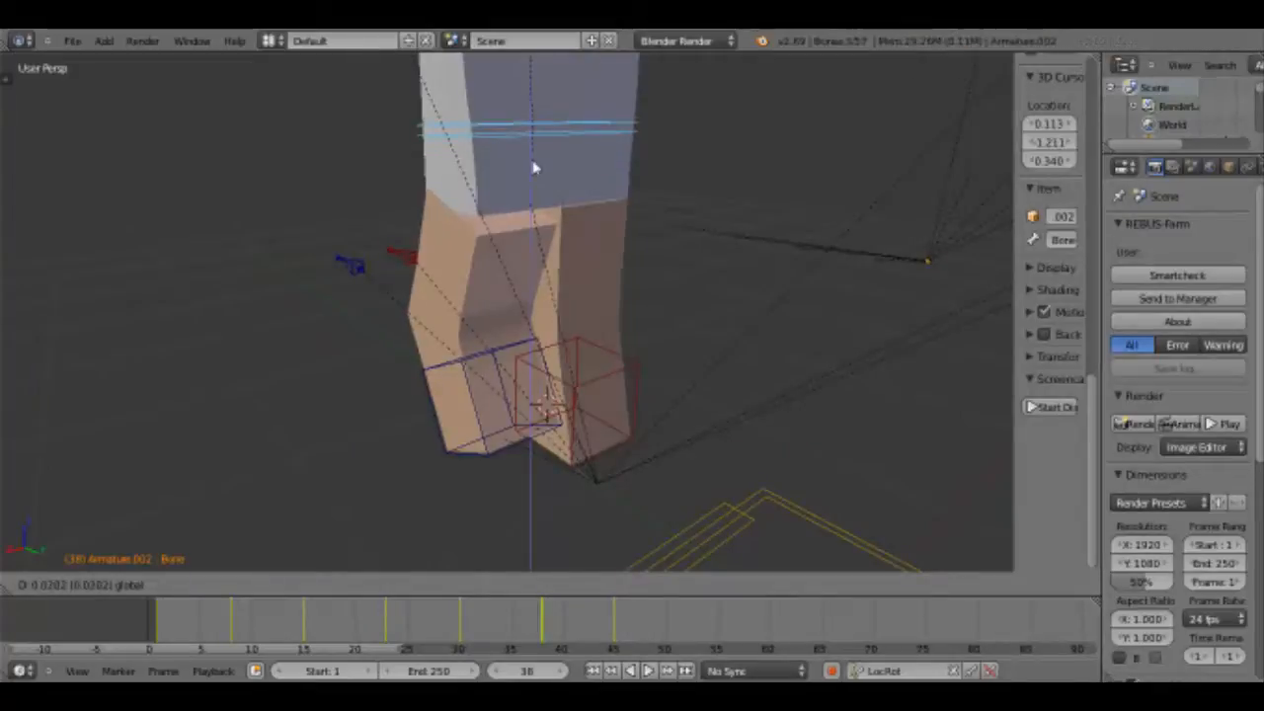
{"action": "left_click", "coordinate": [606, 281]}
{"action": "key", "text": "i"}
Play the walk from the start to examine the body's up-and-down motion, and rewind the timeline.
{"action": "middle_click_drag", "start_coordinate": [626, 313], "coordinate": [415, 494]}
{"action": "key", "text": "shift+Left"}
{"action": "left_click", "coordinate": [649, 670]}
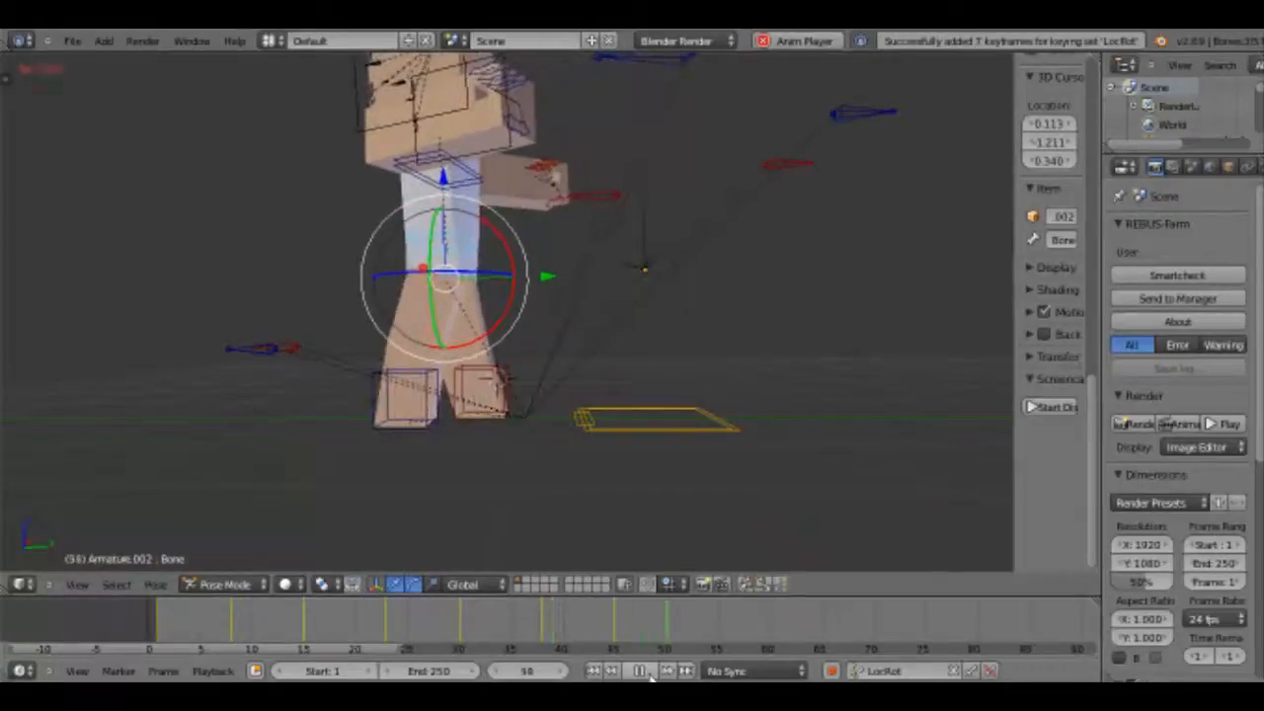
{"action": "left_click", "coordinate": [644, 672]}
{"action": "left_click_drag", "start_coordinate": [223, 634], "coordinate": [147, 595]}
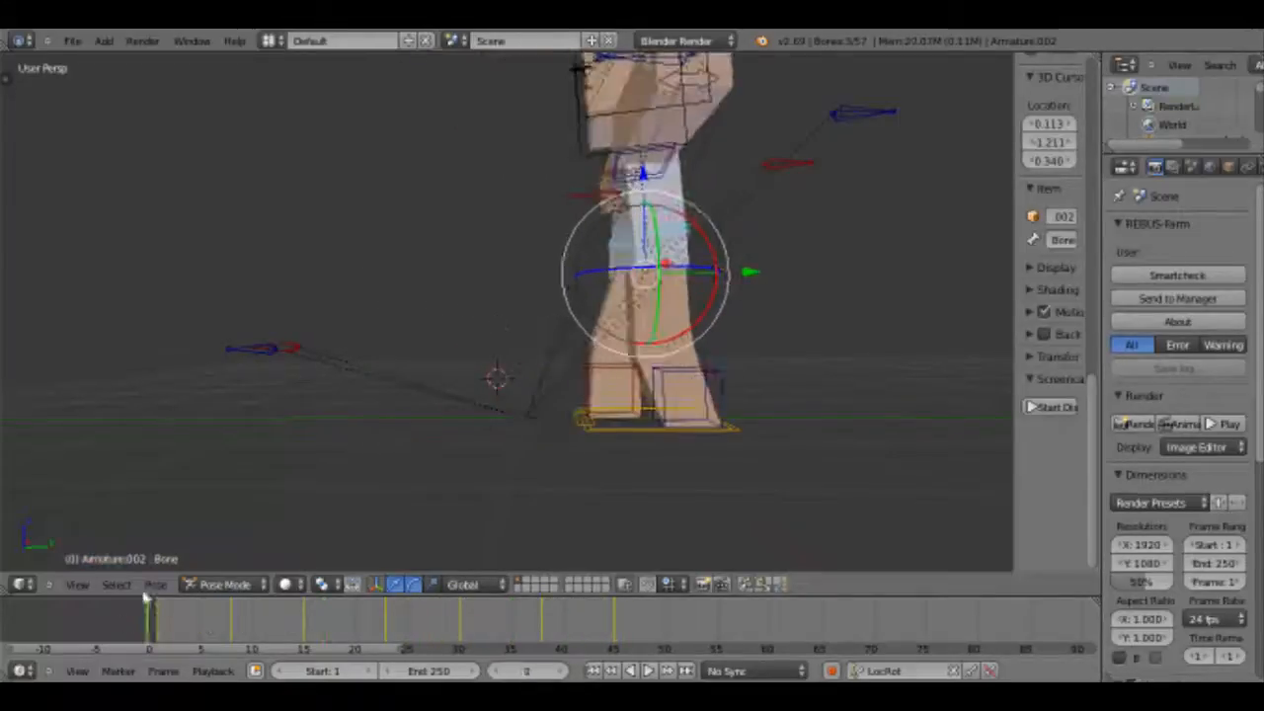
Select the upper torso control, move to frame 1, and bring its transform values into view.
{"action": "middle_click_drag", "start_coordinate": [528, 248], "coordinate": [592, 333]}
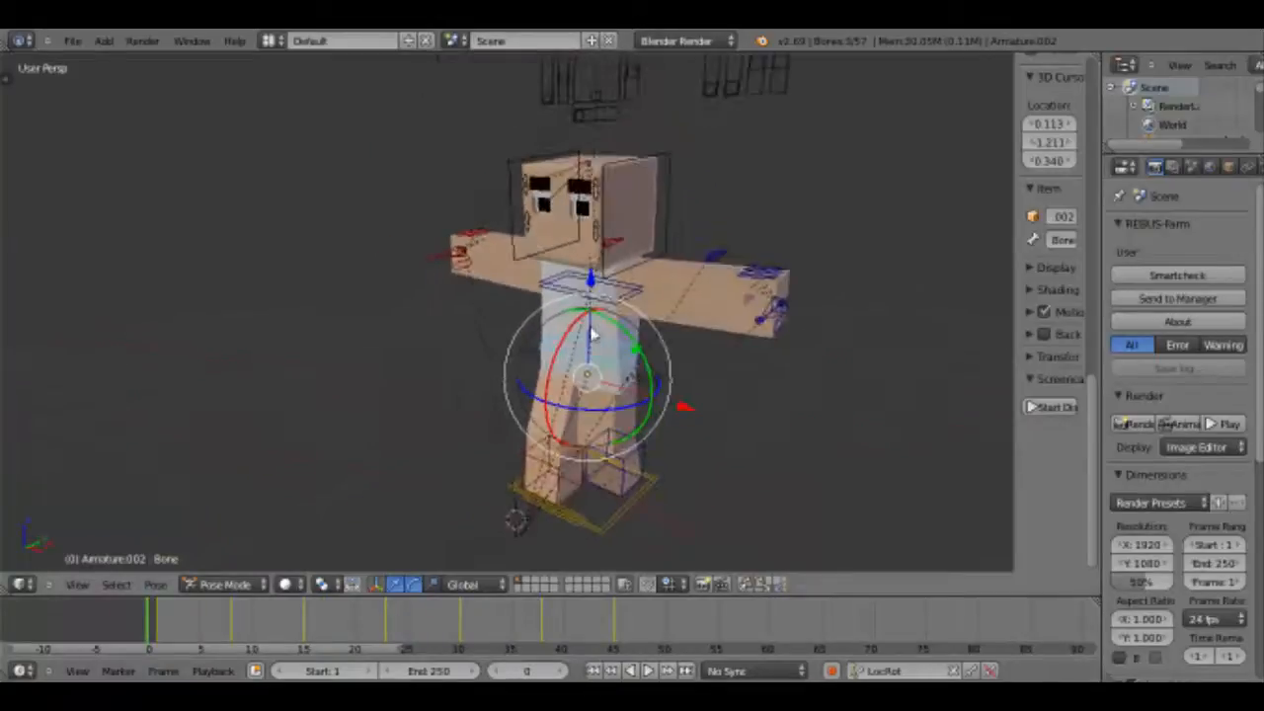
{"action": "right_click", "coordinate": [593, 330]}
{"action": "scroll", "coordinate": [595, 326], "scroll_direction": "up", "scroll_amount": 4}
{"action": "middle_click_drag", "start_coordinate": [679, 345], "coordinate": [637, 348]}
{"action": "middle_click_drag", "start_coordinate": [637, 348], "coordinate": [1015, 241], "text": "shift"}
{"action": "key", "text": "Right"}
{"action": "scroll", "coordinate": [553, 360], "scroll_direction": "down", "scroll_amount": 4}
{"action": "scroll", "coordinate": [731, 399], "scroll_direction": "up", "scroll_amount": 3}
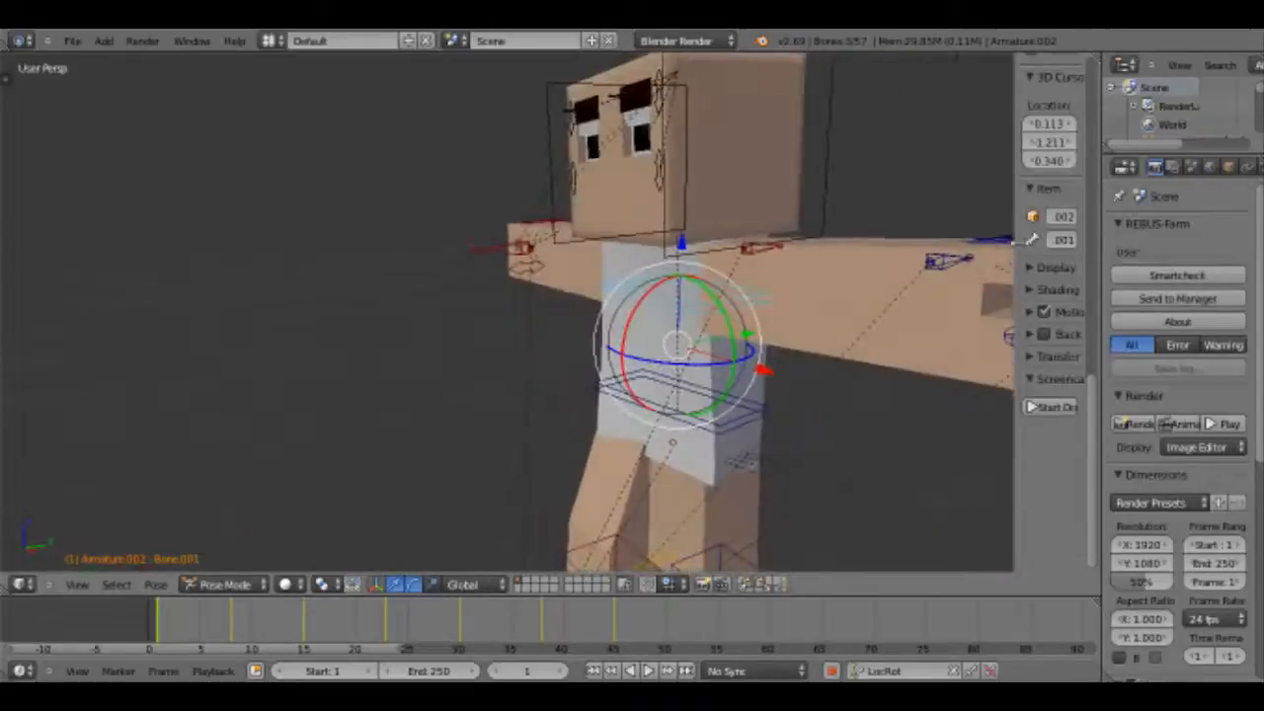
{"action": "scroll", "coordinate": [1047, 257], "scroll_direction": "up", "scroll_amount": 10}
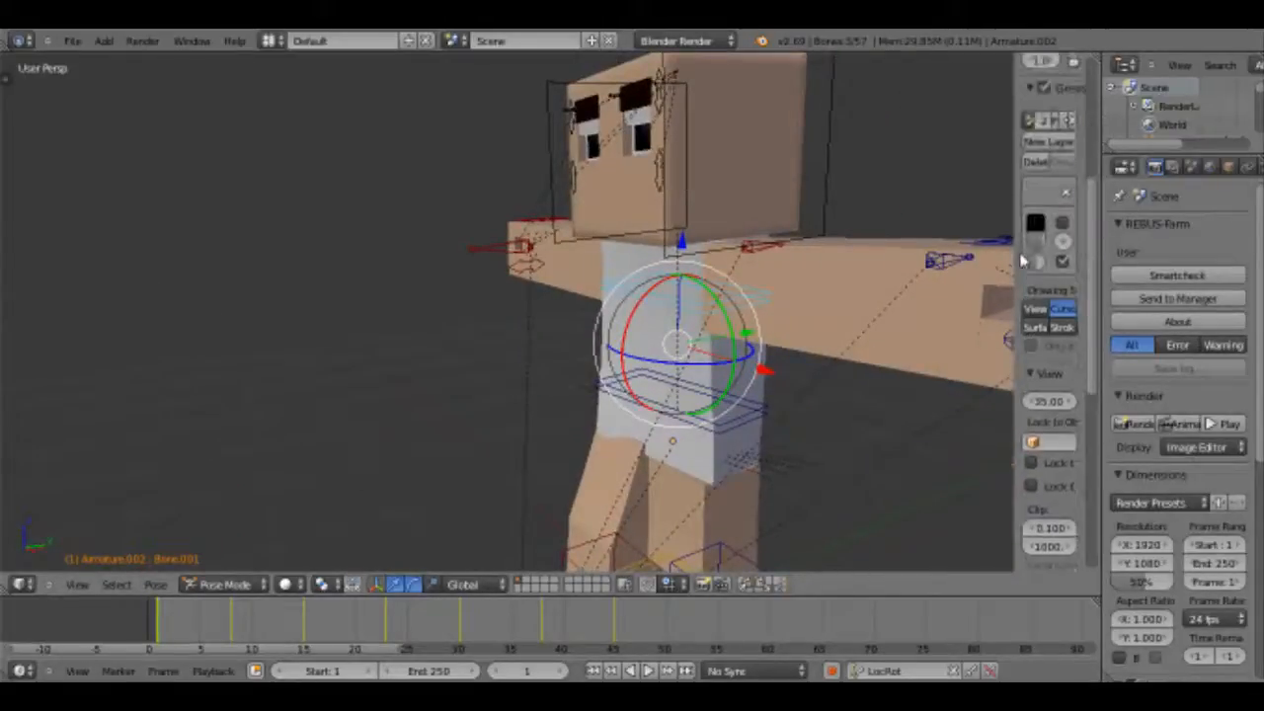
Advance to frame 15, rotate the upper torso control about Z, and keyframe the twist.
{"action": "middle_click_drag", "start_coordinate": [790, 321], "coordinate": [536, 332]}
{"action": "key", "text": "Up"}
{"action": "scroll", "coordinate": [691, 393], "scroll_direction": "down", "scroll_amount": 4}
{"action": "key", "text": "Up"}
{"action": "scroll", "coordinate": [598, 434], "scroll_direction": "up", "scroll_amount": 4}
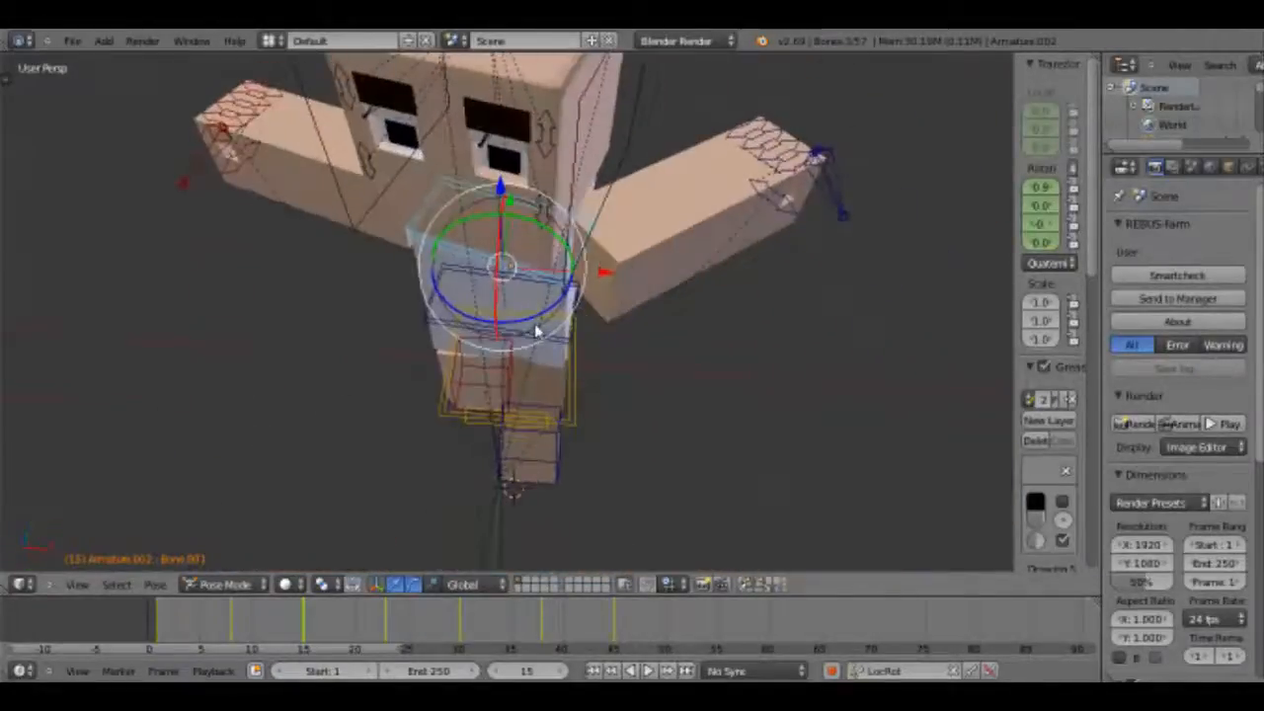
{"action": "key", "text": "r"}
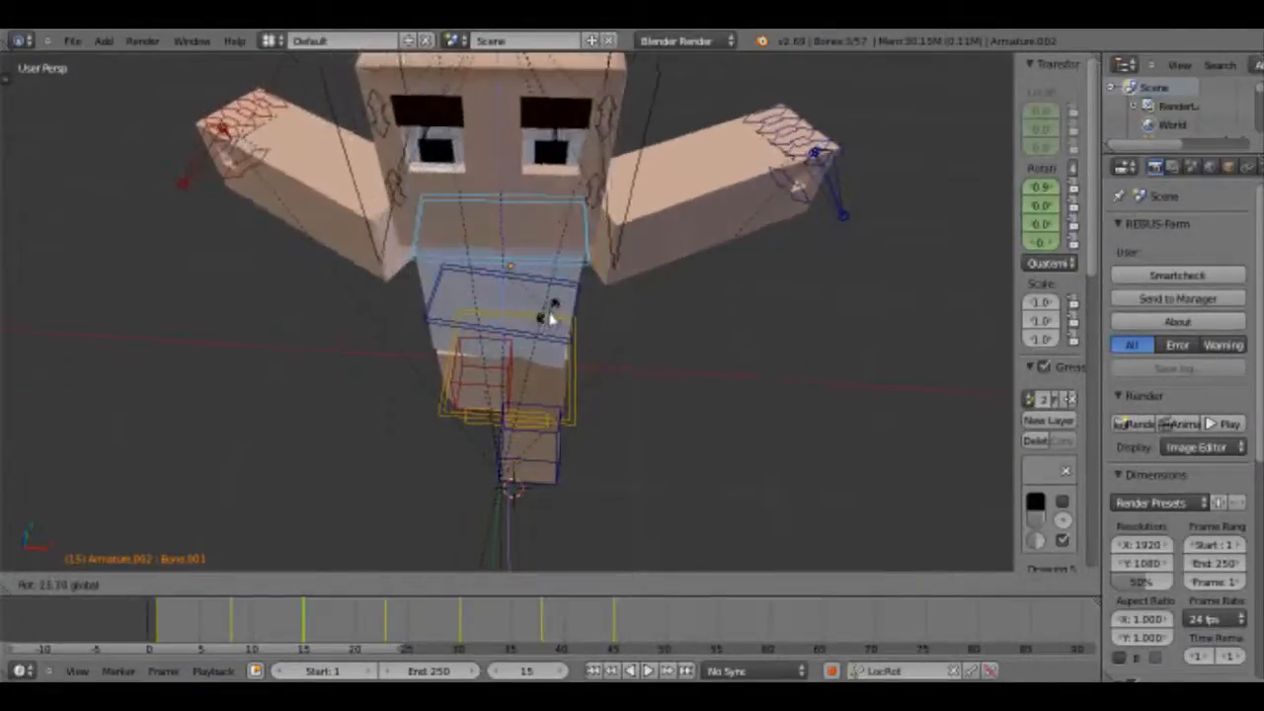
{"action": "left_click", "coordinate": [556, 337]}
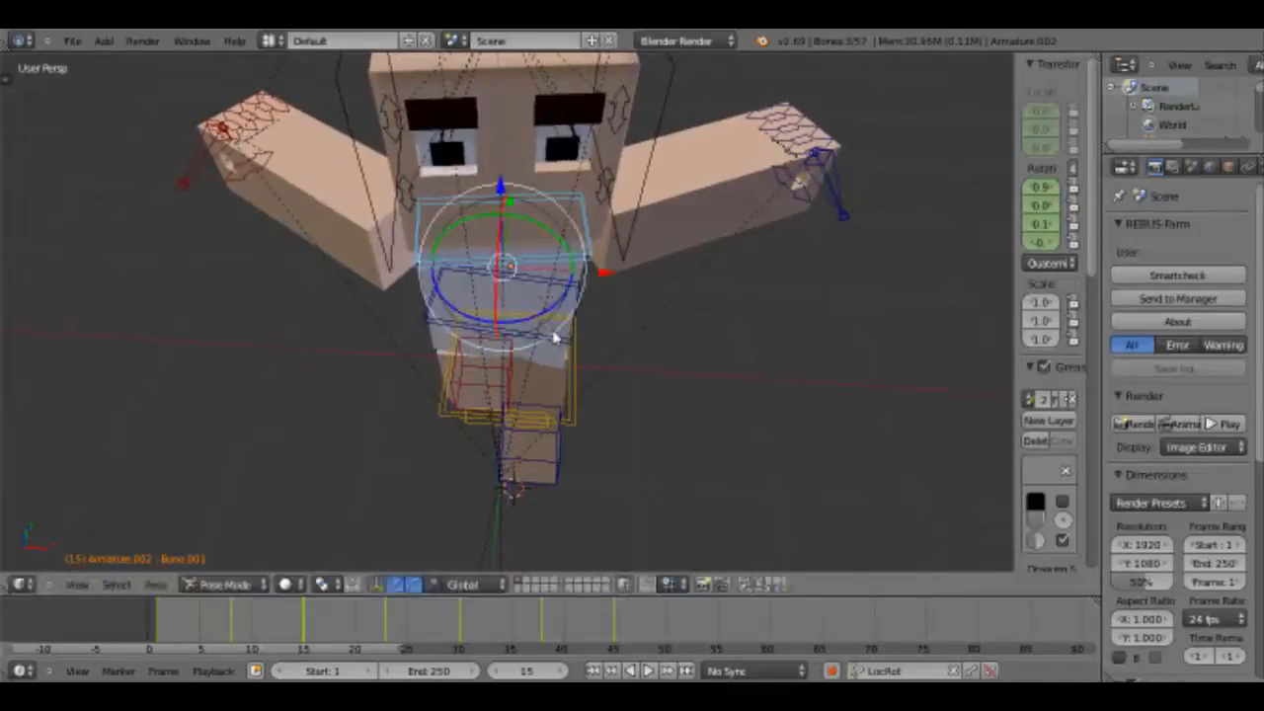
{"action": "middle_click_drag", "start_coordinate": [555, 337], "coordinate": [533, 330]}
{"action": "key", "text": "i"}
Advance to frame 30, rotate the upper torso control about Z the opposite way, and keyframe it.
{"action": "middle_click_drag", "start_coordinate": [606, 273], "coordinate": [533, 371]}
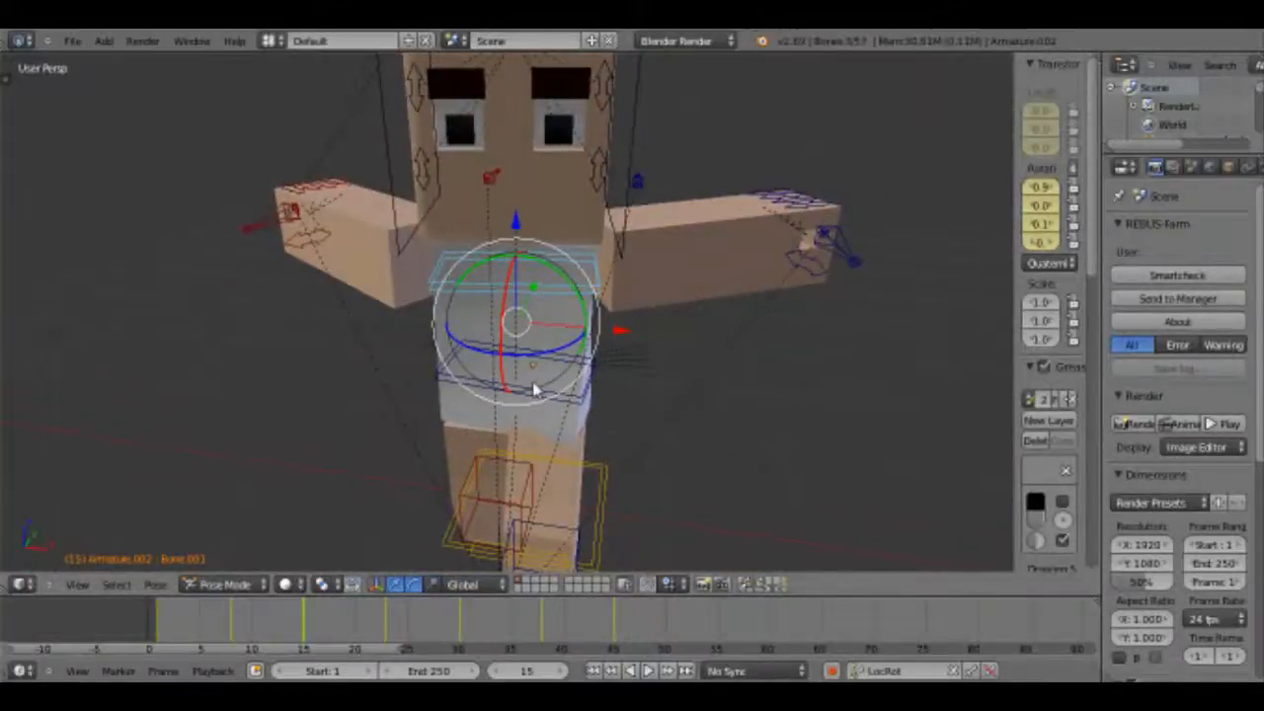
{"action": "key", "text": "Up"}
{"action": "key", "text": "Up"}
{"action": "key", "text": "r"}
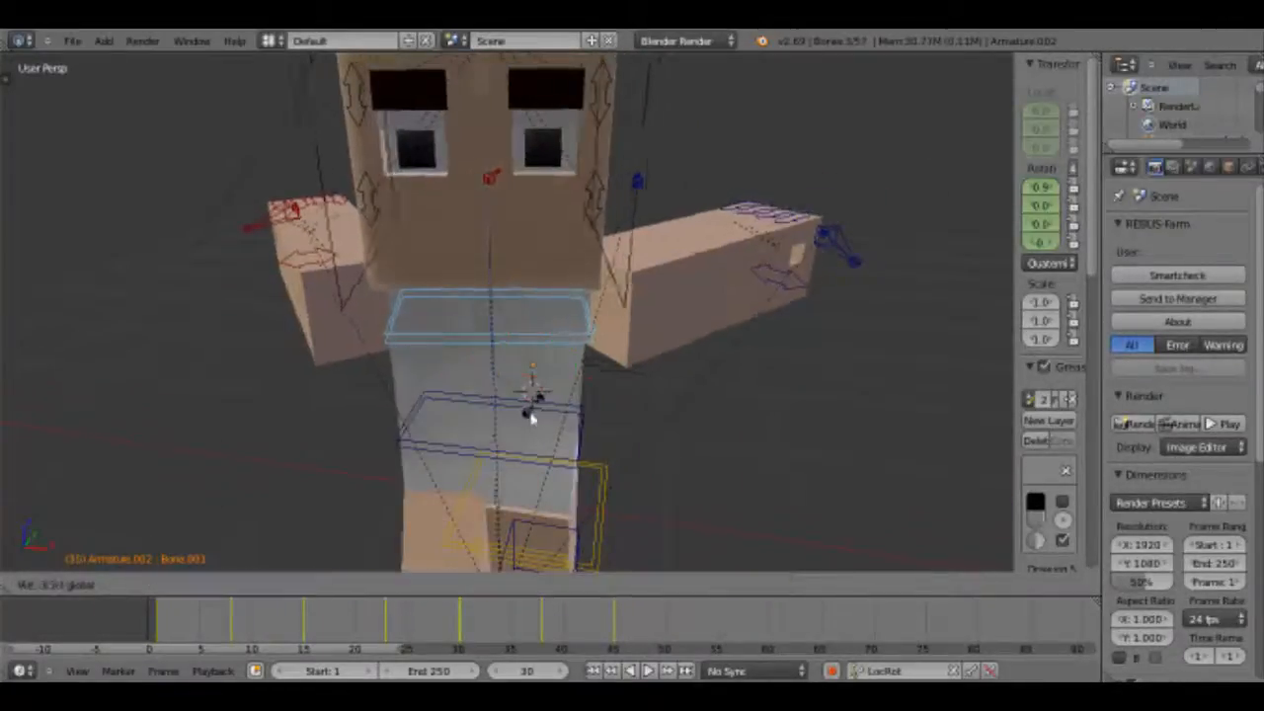
{"action": "left_click", "coordinate": [528, 435]}
{"action": "key", "text": "i"}
{"action": "middle_click_drag", "start_coordinate": [531, 428], "coordinate": [497, 424]}
{"action": "left_click_drag", "start_coordinate": [501, 410], "coordinate": [505, 415]}
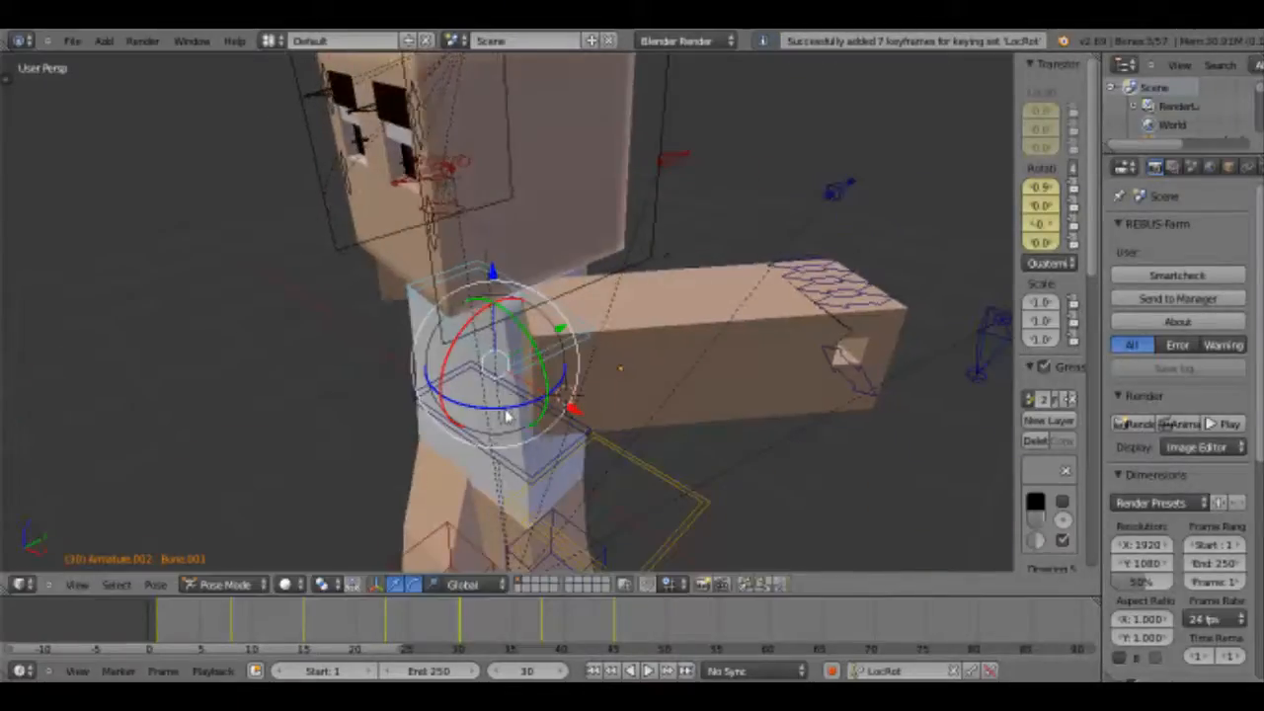
Advance to frame 45, twist the upper torso control about Z, and keyframe it.
{"action": "key", "text": "Up"}
{"action": "key", "text": "Up"}
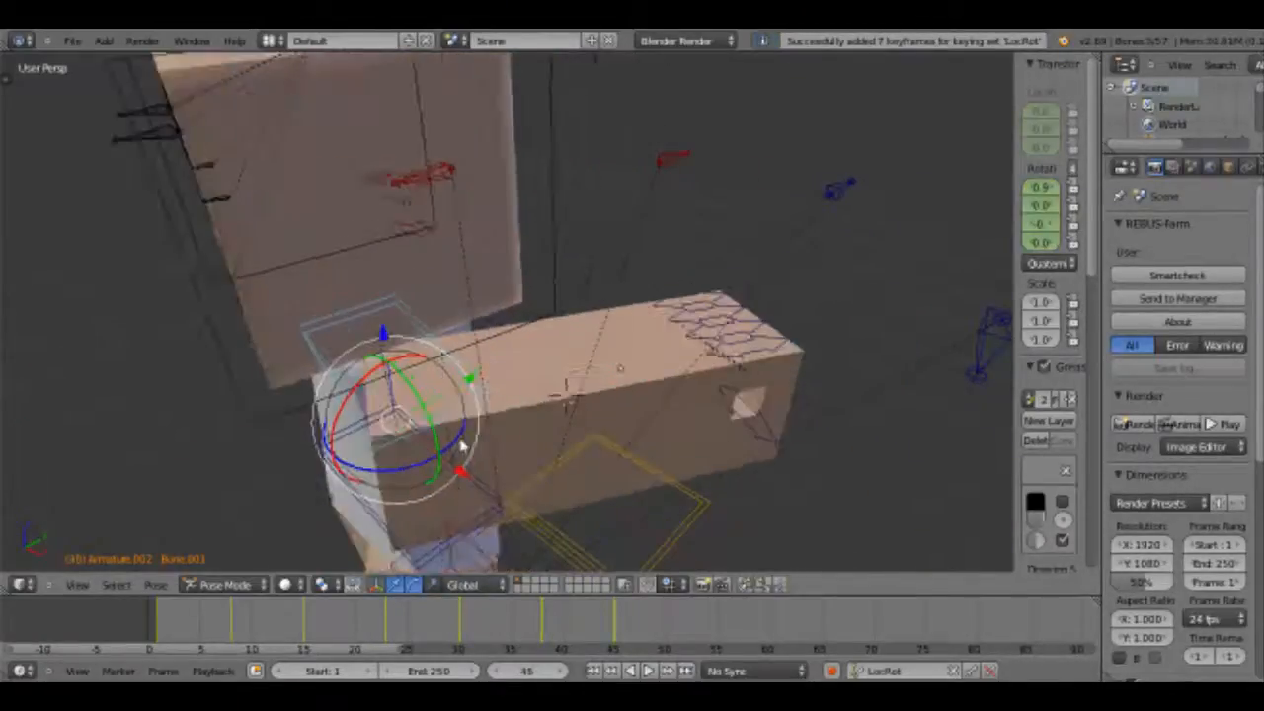
{"action": "scroll", "coordinate": [470, 442], "scroll_direction": "down", "scroll_amount": 2}
{"action": "mouse_move", "coordinate": [428, 447]}
{"action": "left_mouse_down"}
{"action": "mouse_move", "coordinate": [431, 431]}
{"action": "mouse_move", "coordinate": [446, 441]}
{"action": "left_mouse_up"}
{"action": "key", "text": "i"}
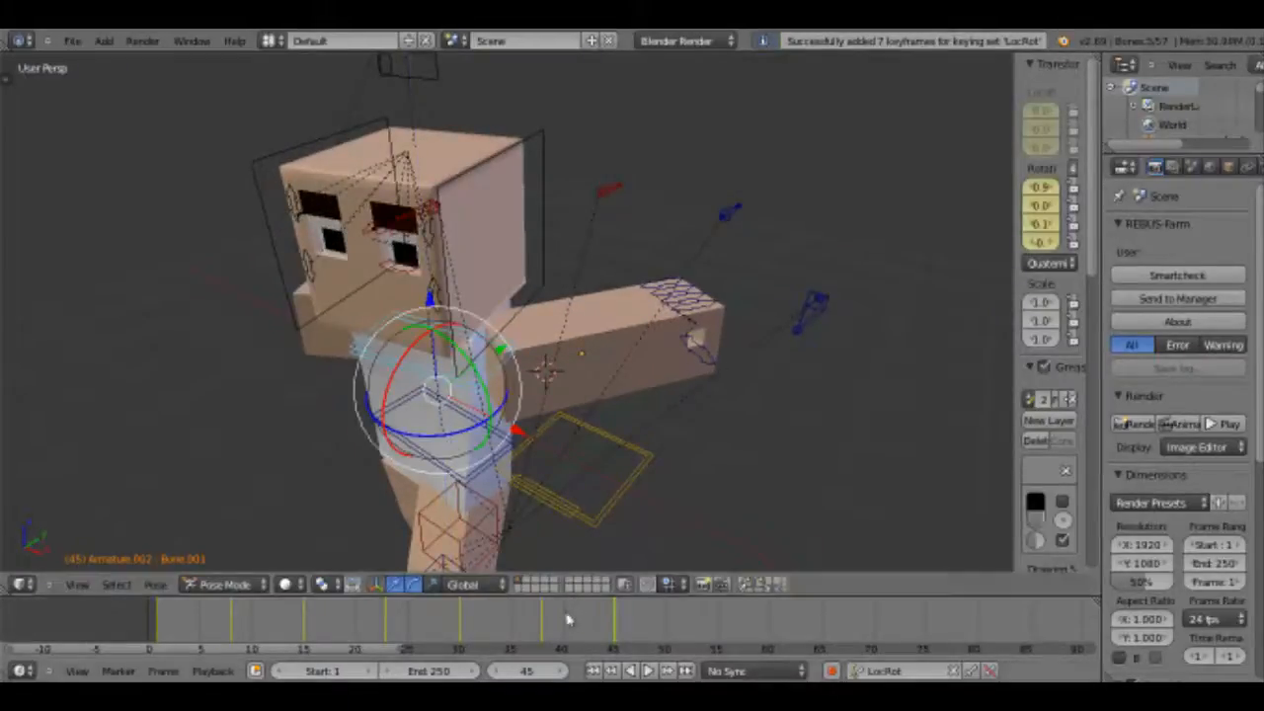
Rewind the timeline and play the walk to examine the upper torso's twisting motion.
{"action": "left_click_drag", "start_coordinate": [567, 619], "coordinate": [148, 641]}
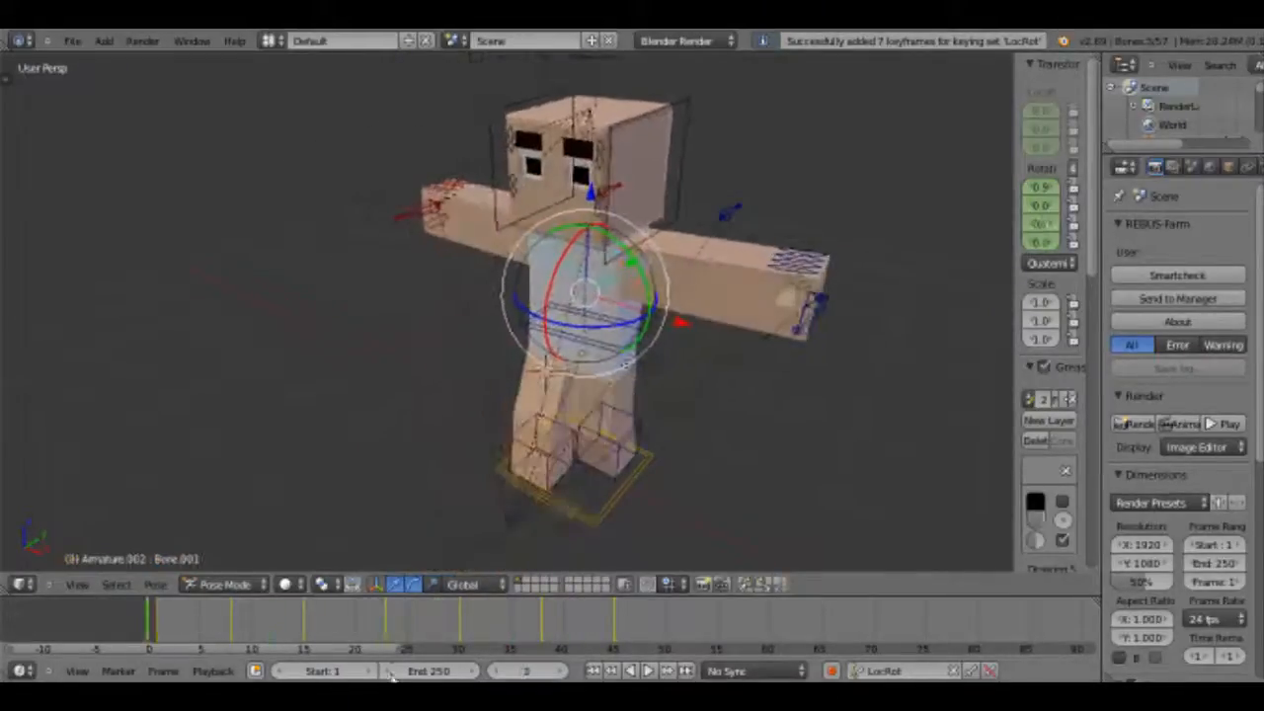
{"action": "left_click", "coordinate": [644, 672]}
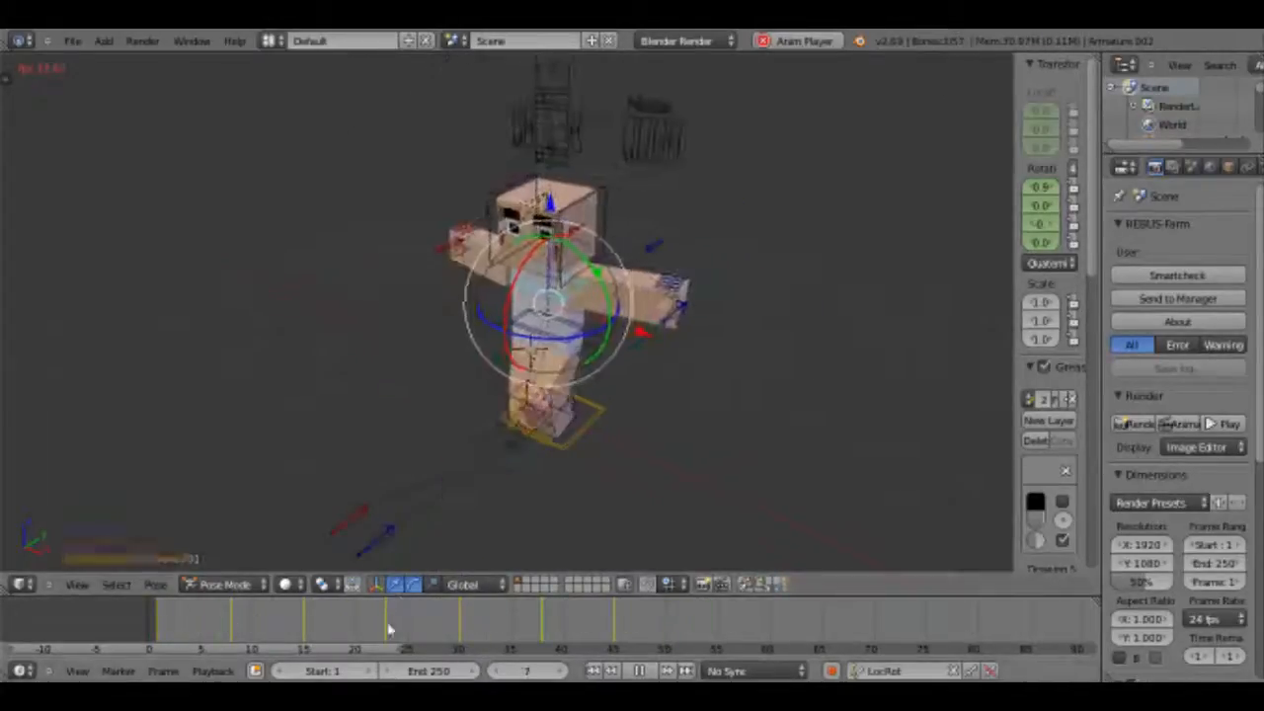
{"action": "left_click", "coordinate": [638, 671]}
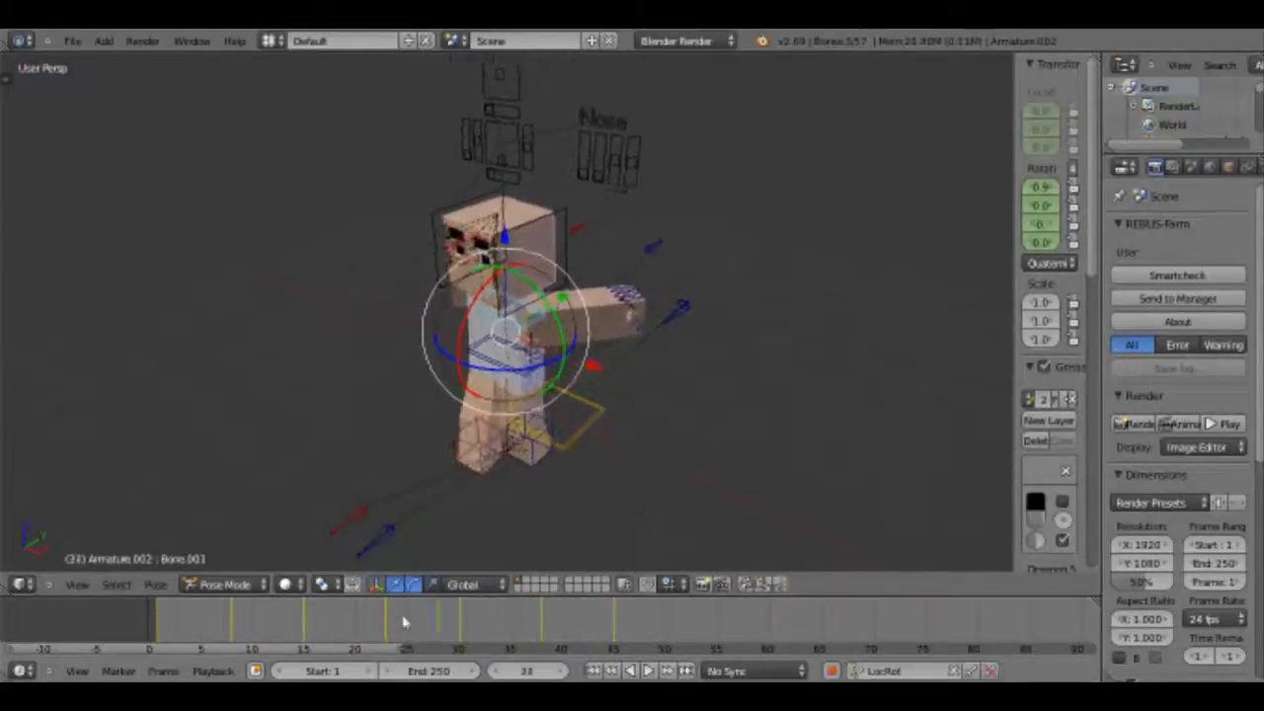
At frame 19, tilt the upper torso control forward about X, keyframe it, and replay the walk.
{"action": "left_click_drag", "start_coordinate": [180, 637], "coordinate": [230, 585]}
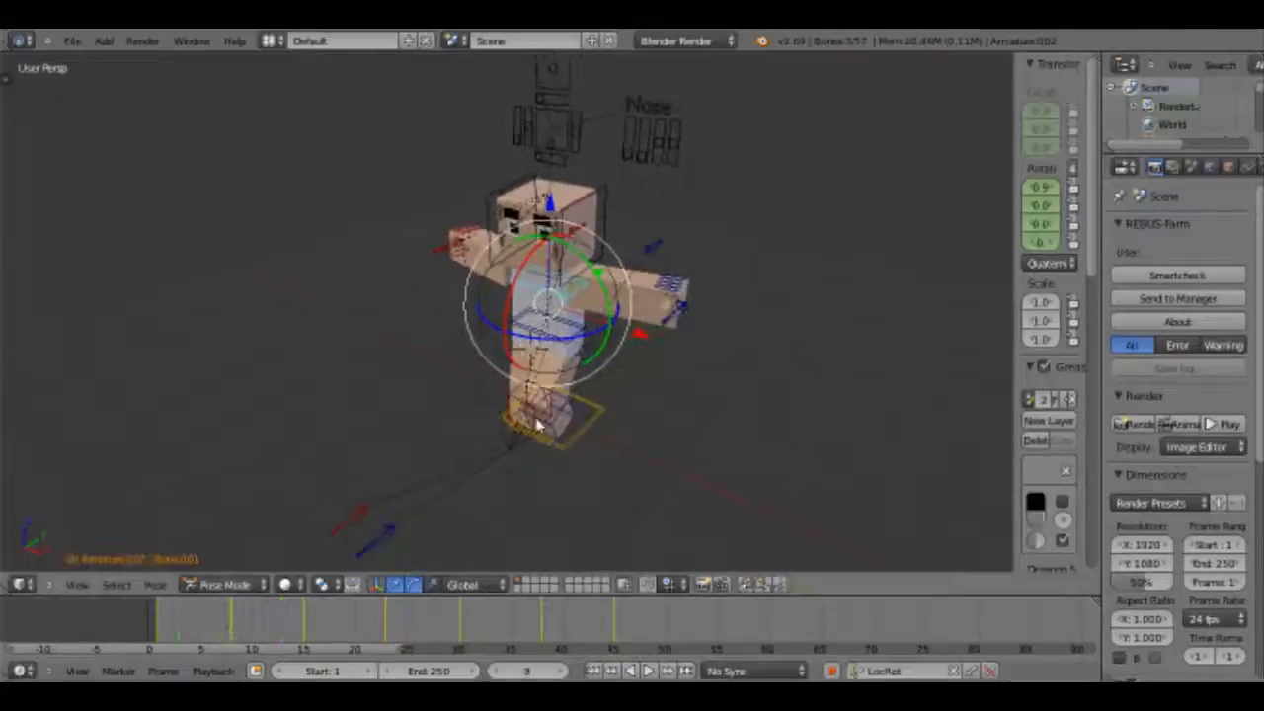
{"action": "mouse_move", "coordinate": [560, 423]}
{"action": "middle_mouse_down"}
{"action": "mouse_move", "coordinate": [587, 404]}
{"action": "mouse_move", "coordinate": [538, 379]}
{"action": "mouse_move", "coordinate": [507, 303]}
{"action": "mouse_move", "coordinate": [524, 297]}
{"action": "mouse_move", "coordinate": [541, 426]}
{"action": "middle_mouse_up"}
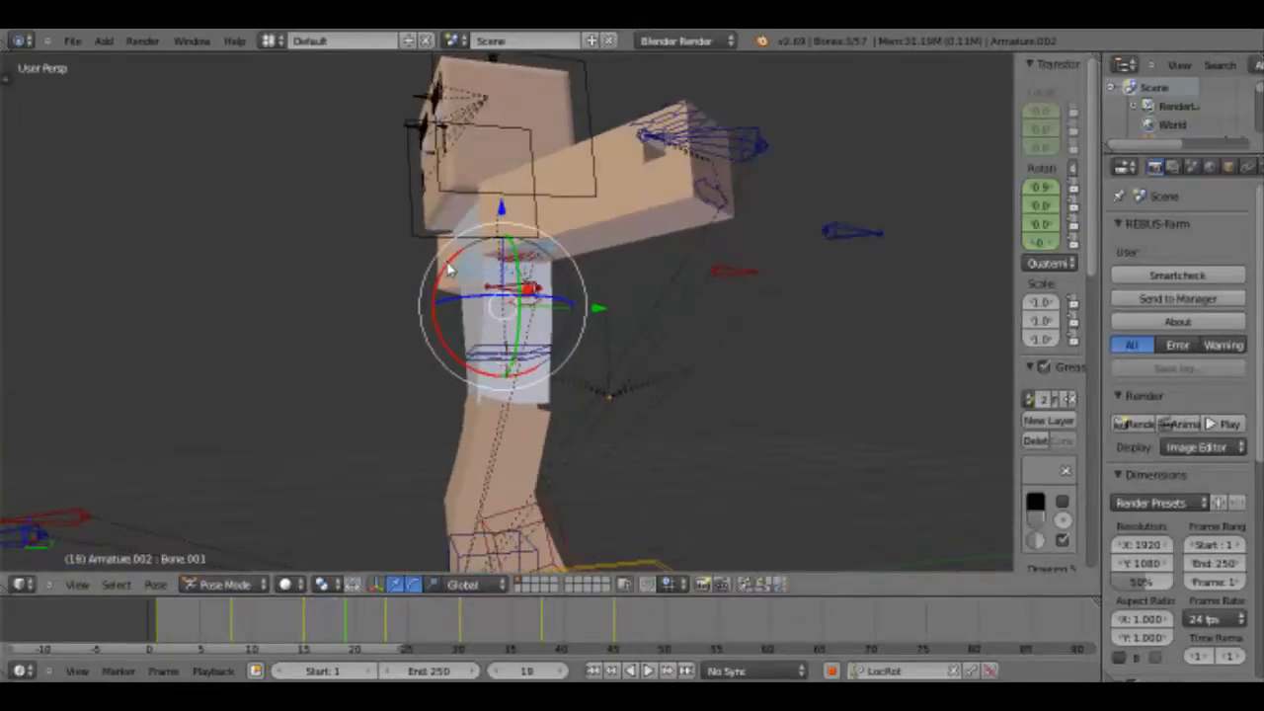
{"action": "left_click_drag", "start_coordinate": [450, 269], "coordinate": [445, 271]}
{"action": "left_click", "coordinate": [444, 269]}
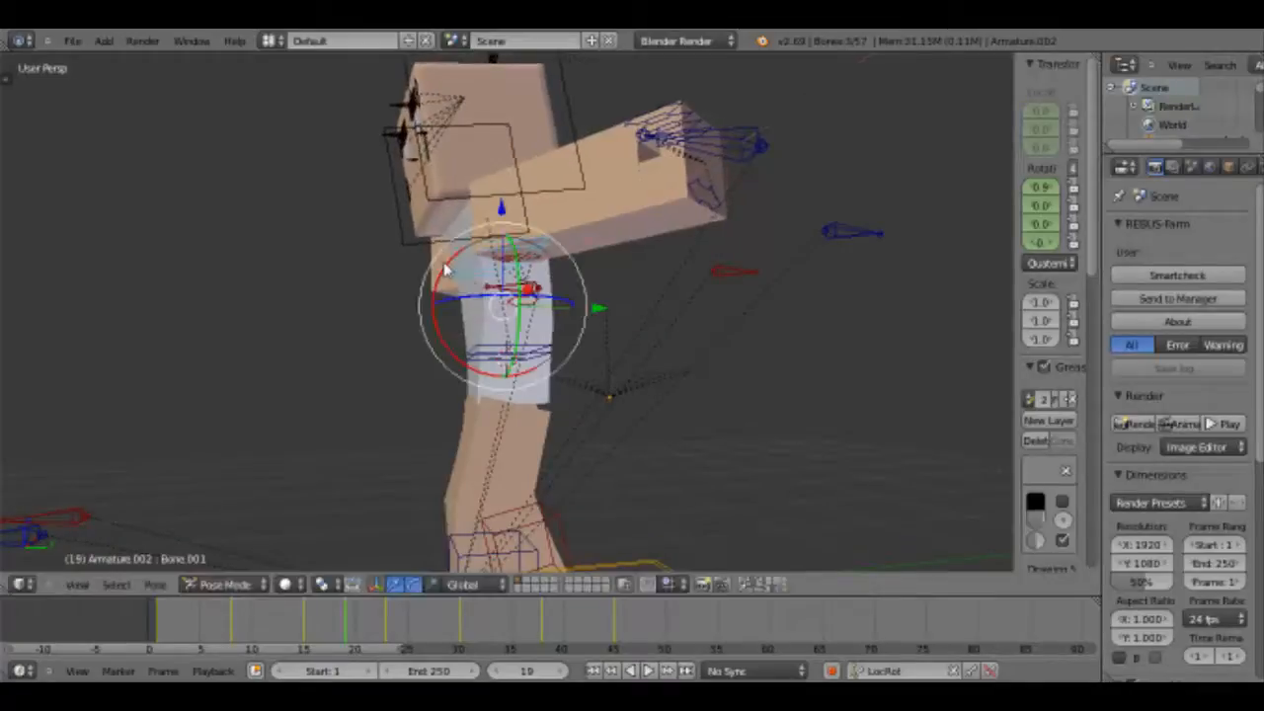
{"action": "key", "text": "i"}
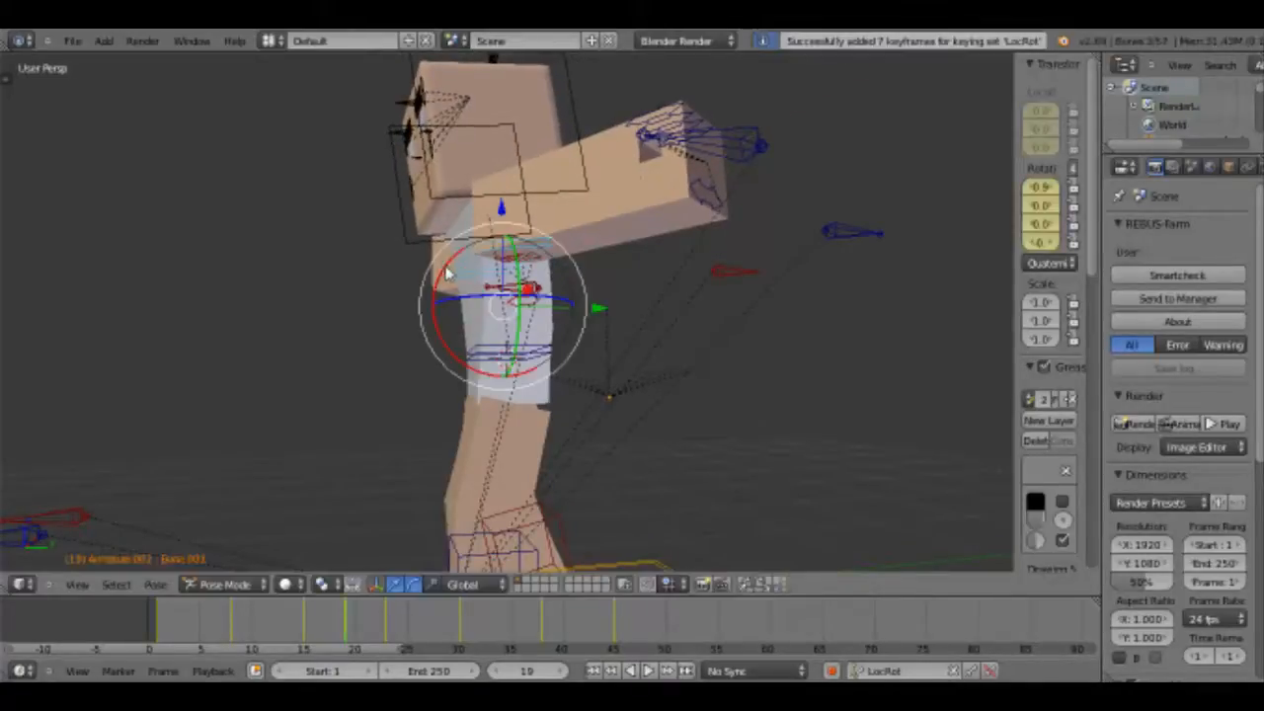
{"action": "key", "text": "alt+a"}
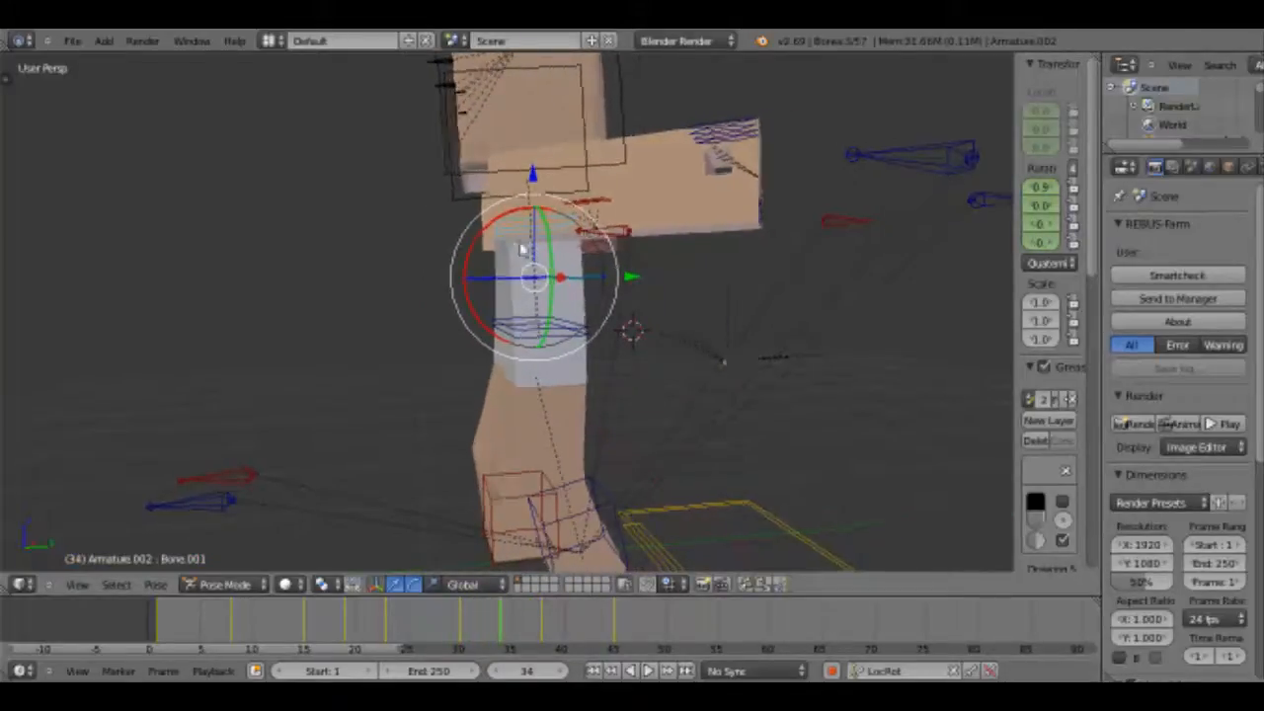
At frame 34, tilt the upper torso control about X and keyframe it.
{"action": "middle_click_drag", "start_coordinate": [520, 247], "coordinate": [485, 239]}
{"action": "key", "text": "r"}
{"action": "key", "text": "x"}
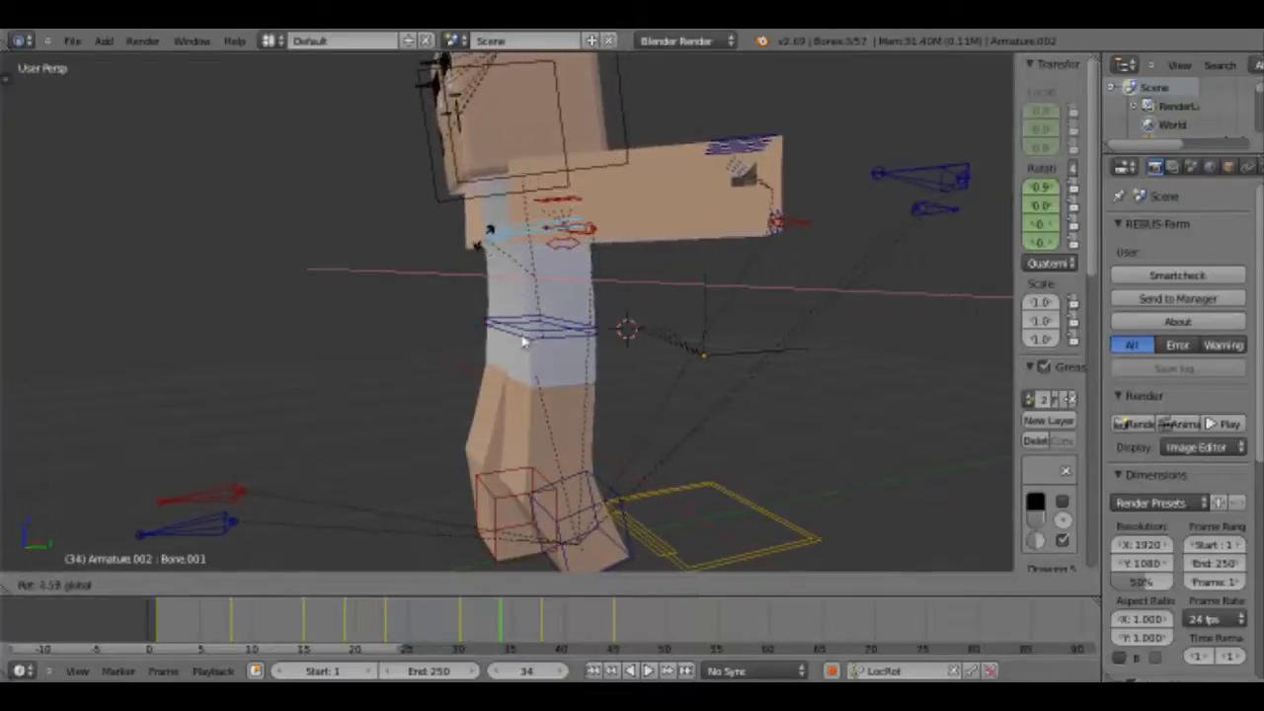
{"action": "left_click", "coordinate": [523, 340]}
{"action": "middle_click_drag", "start_coordinate": [528, 340], "coordinate": [544, 341]}
{"action": "key", "text": "i"}
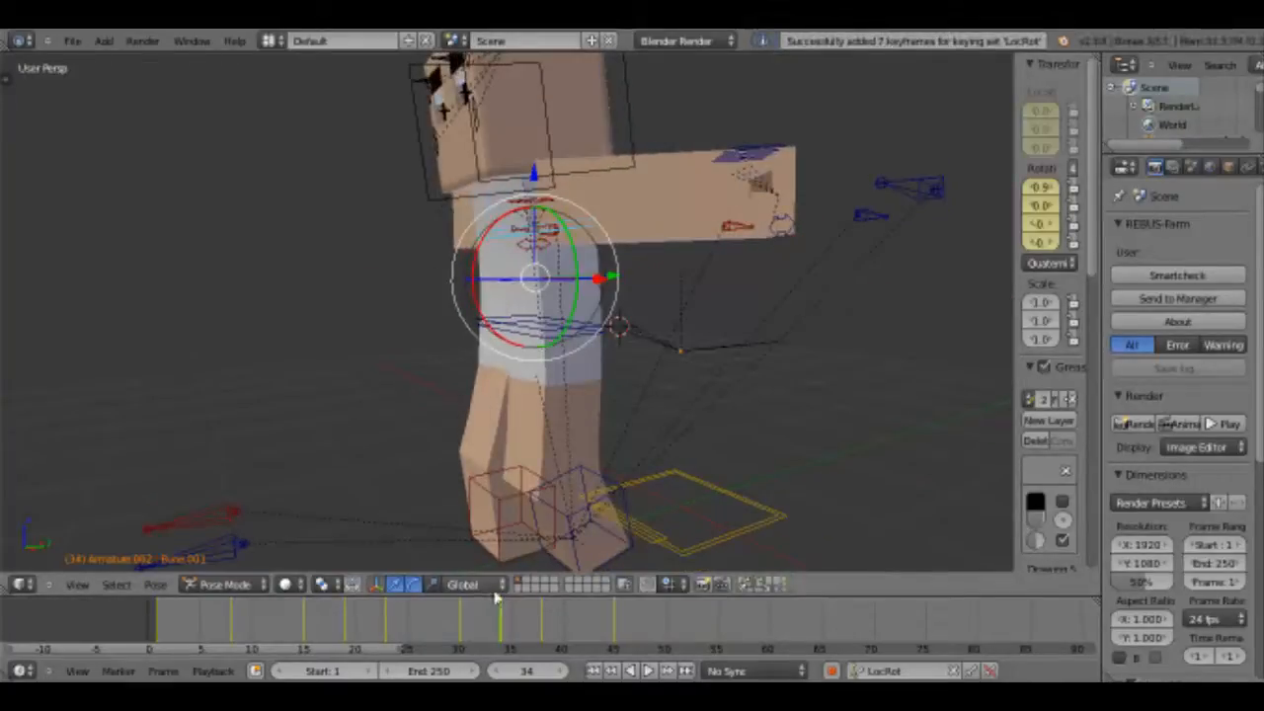
Return to the start of the timeline, step through the first frames, and play the walk to examine the torso tilt.
{"action": "left_click_drag", "start_coordinate": [496, 596], "coordinate": [153, 642]}
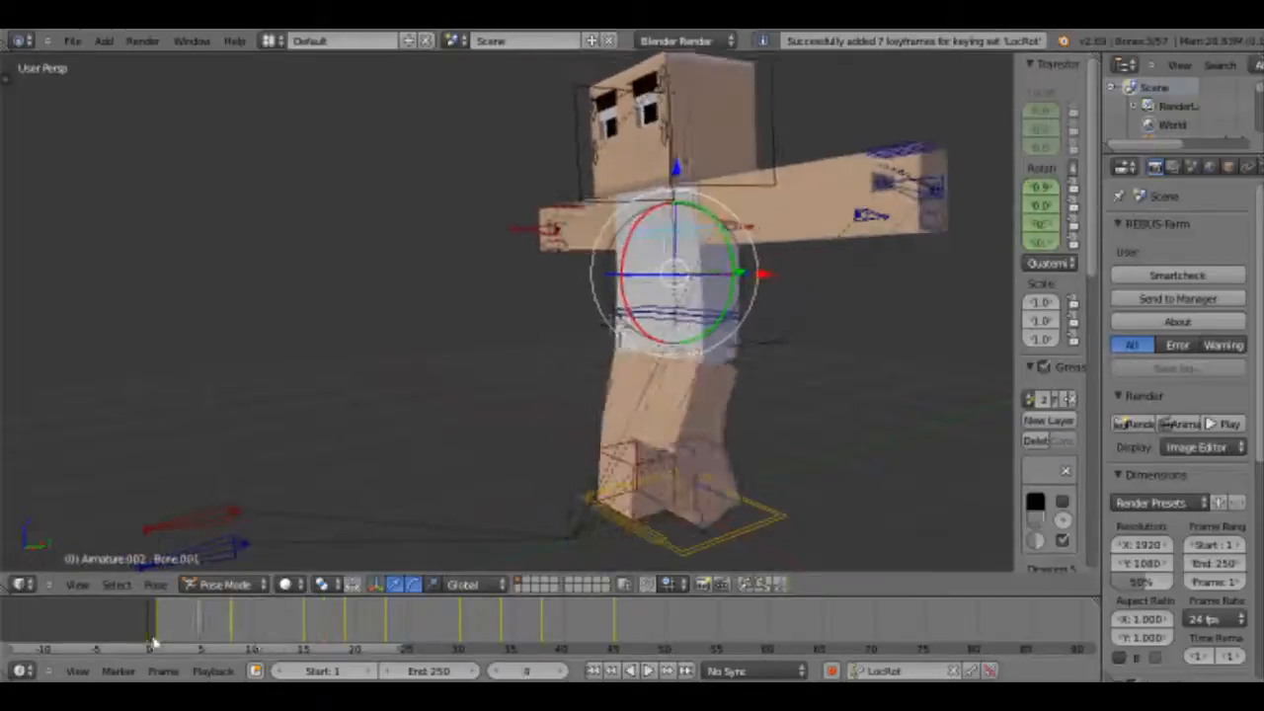
{"action": "key", "text": "Right"}
{"action": "key", "text": "Right"}
{"action": "key", "text": "Right"}
{"action": "key", "text": "Right"}
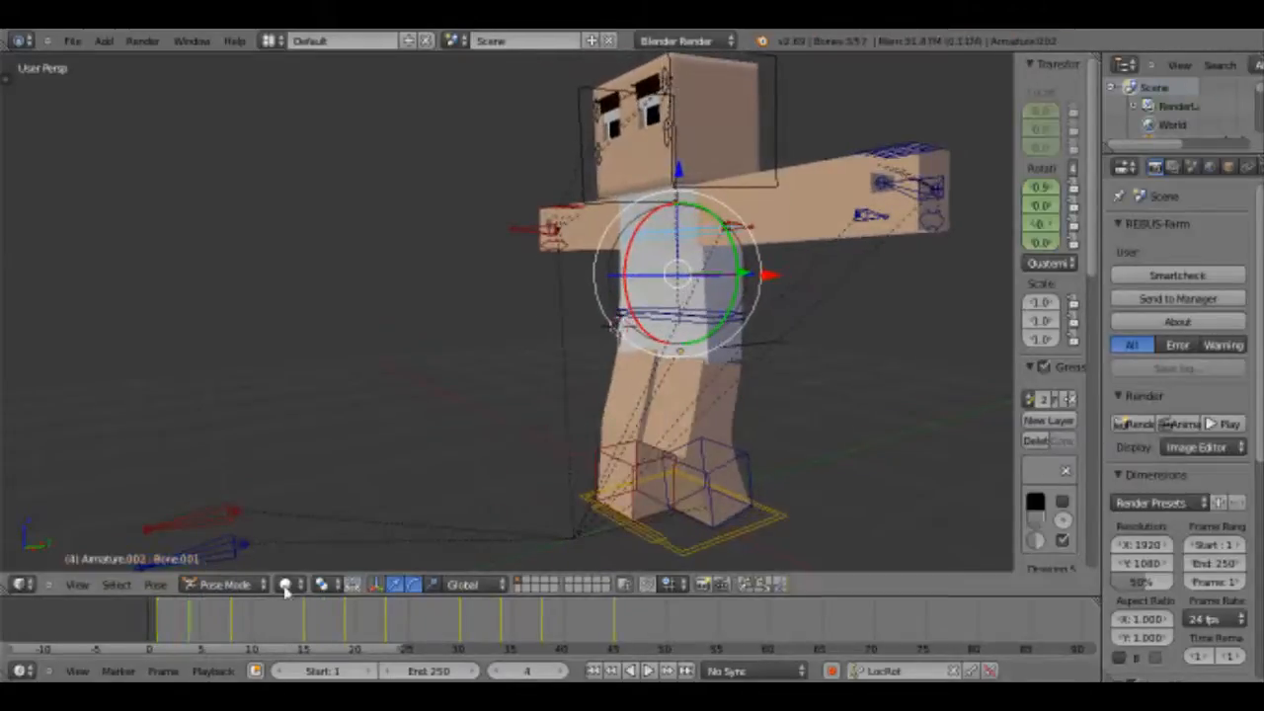
{"action": "key", "text": "Right"}
{"action": "key", "text": "Right"}
{"action": "key", "text": "Right"}
{"action": "key", "text": "Right"}
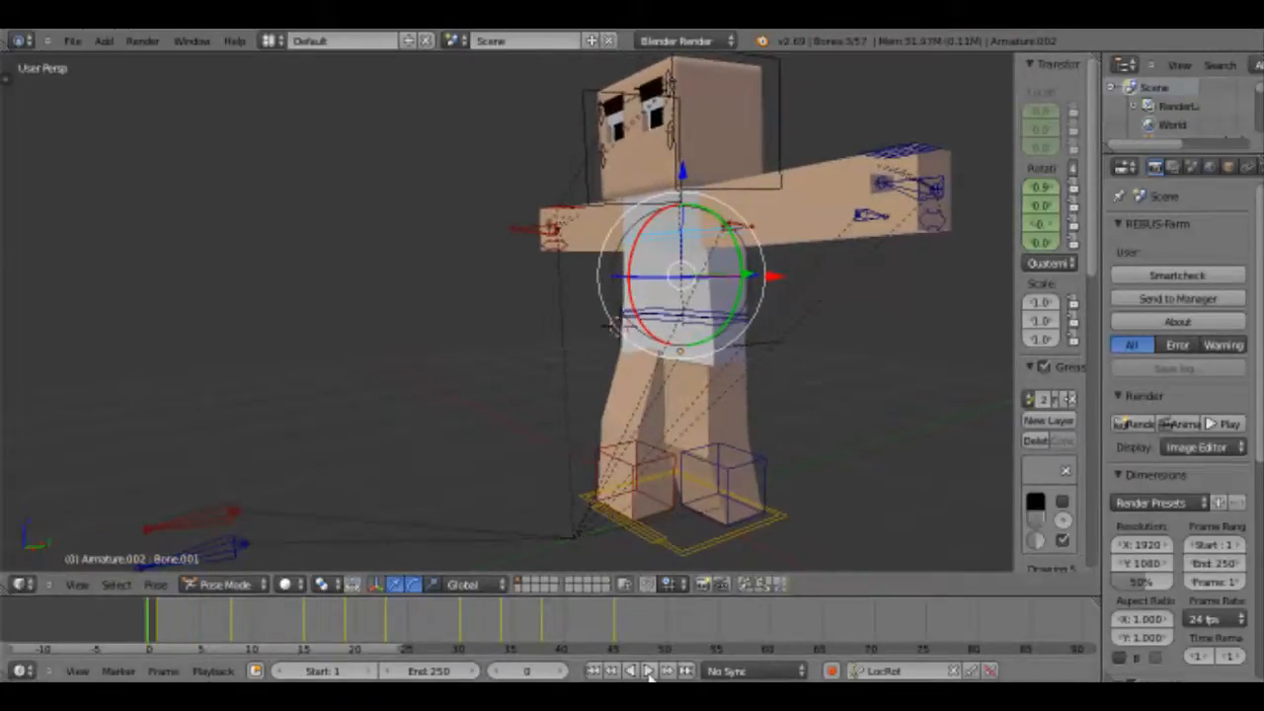
{"action": "left_click", "coordinate": [648, 672]}
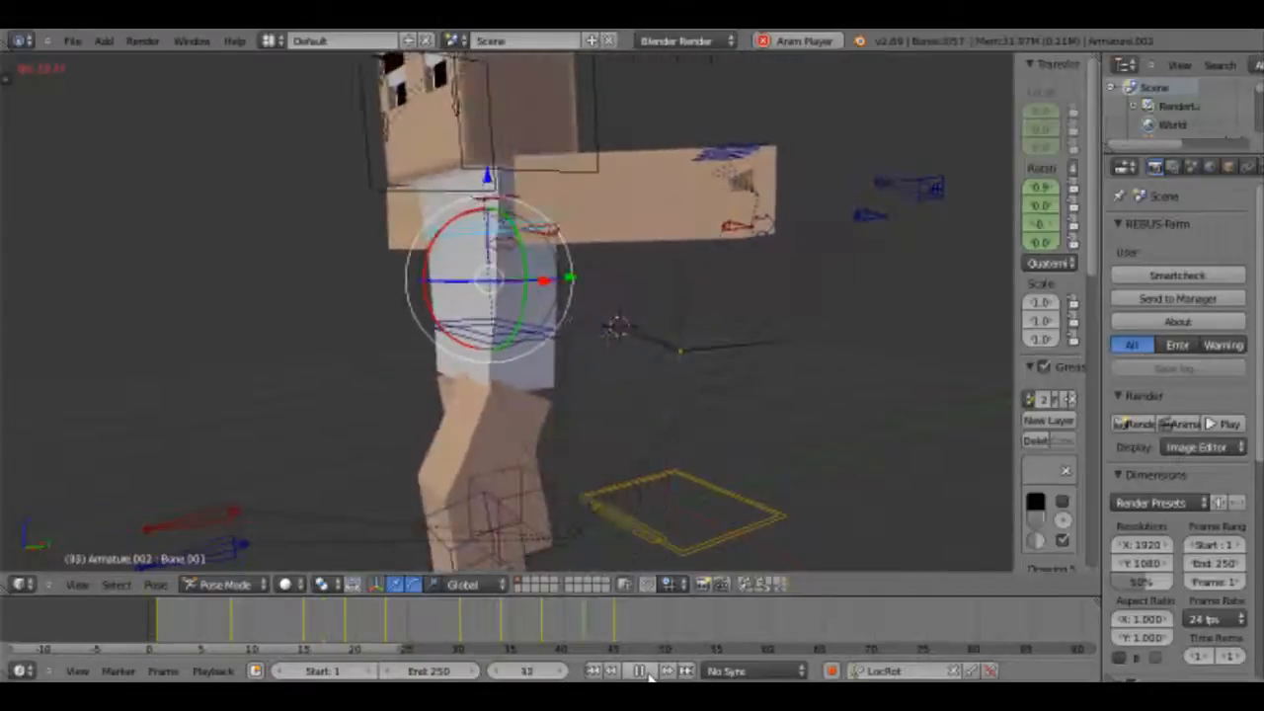
{"action": "left_click", "coordinate": [649, 671]}
Refine the upper torso control's X tilt at frames 19 and 34, keyframing it at both.
{"action": "left_click", "coordinate": [233, 632]}
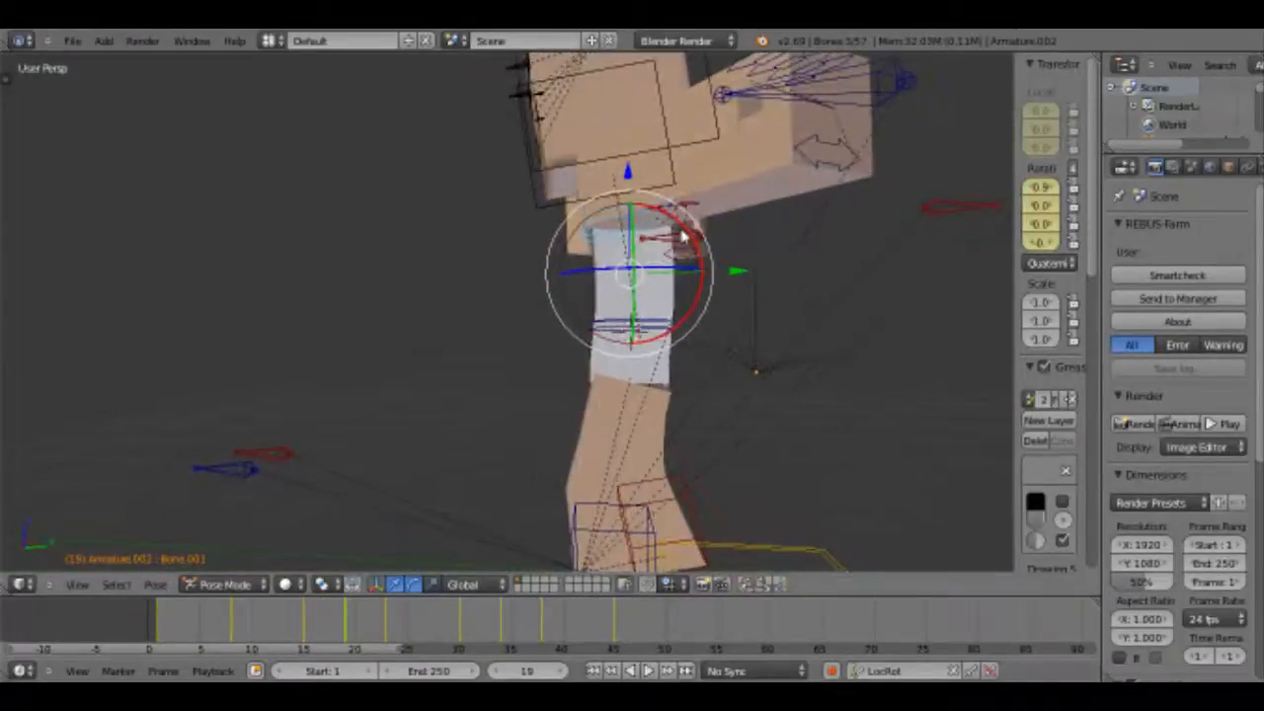
{"action": "left_click_drag", "start_coordinate": [681, 231], "coordinate": [682, 233]}
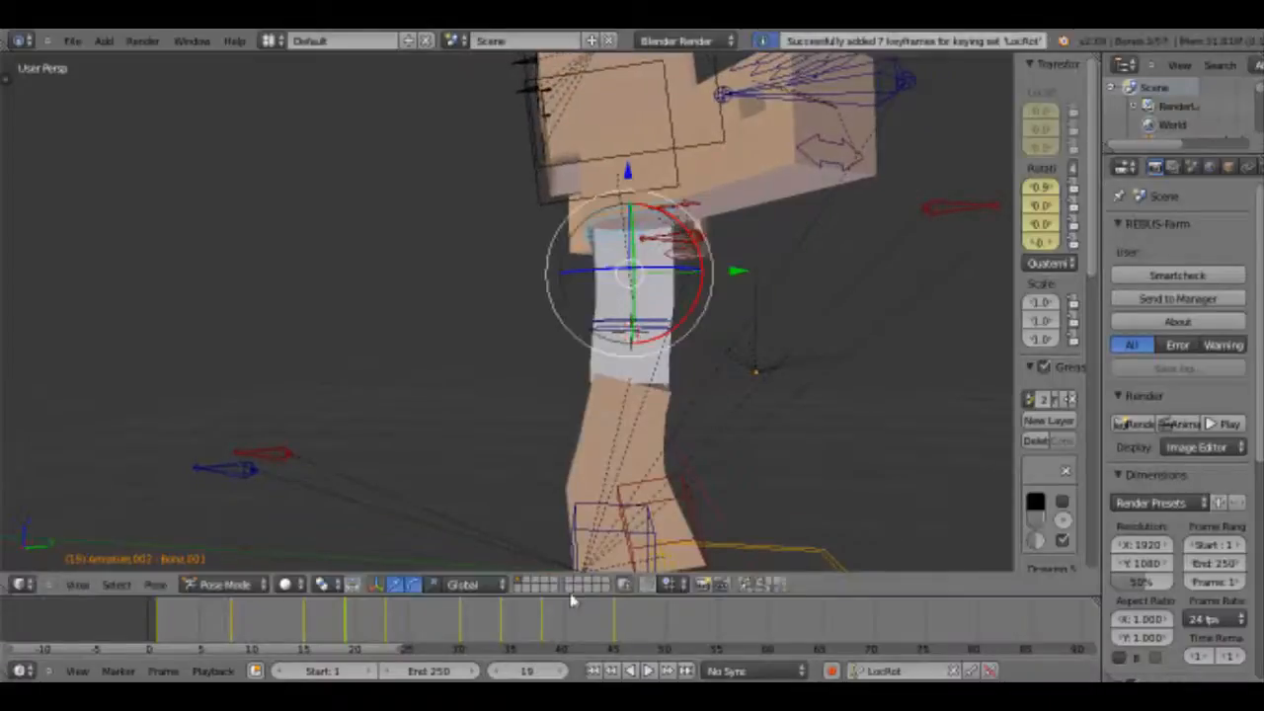
{"action": "left_click", "coordinate": [494, 629]}
{"action": "key", "text": "Right"}
{"action": "left_click_drag", "start_coordinate": [569, 216], "coordinate": [575, 228]}
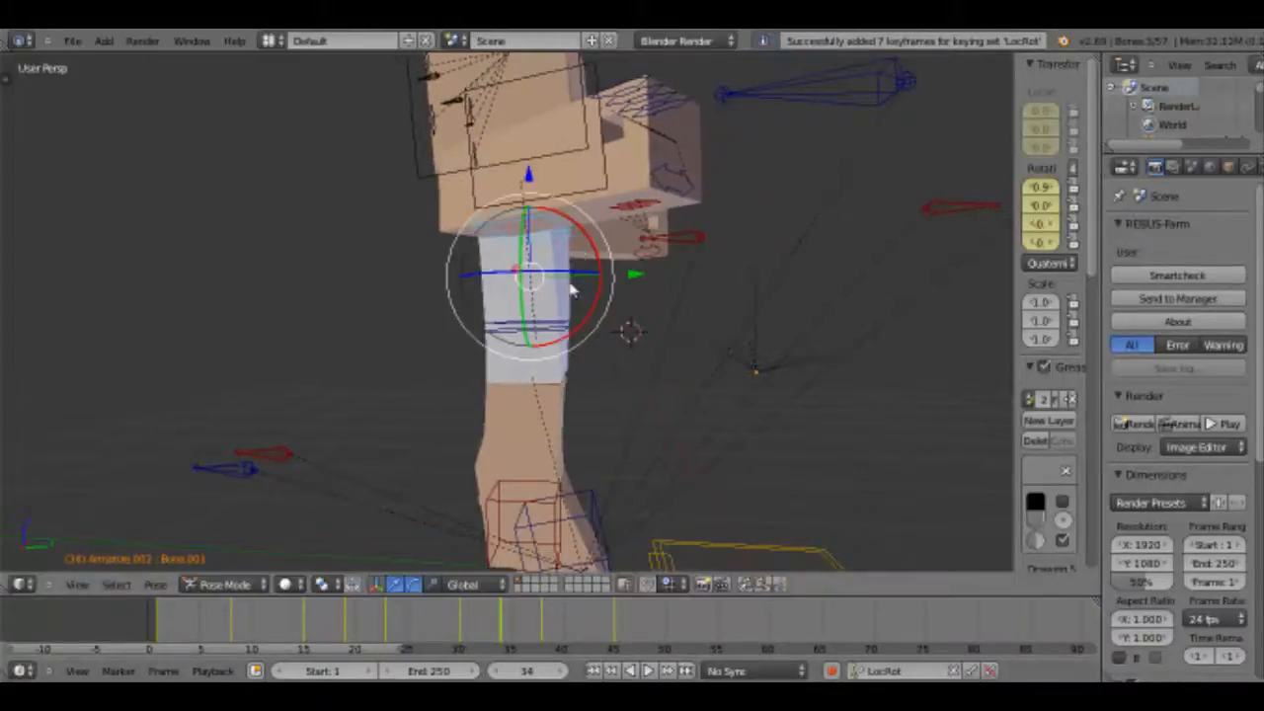
{"action": "key", "text": "i"}
Replay the walk from near frame 1 to check the adjusted torso tilt.
{"action": "left_click", "coordinate": [167, 637]}
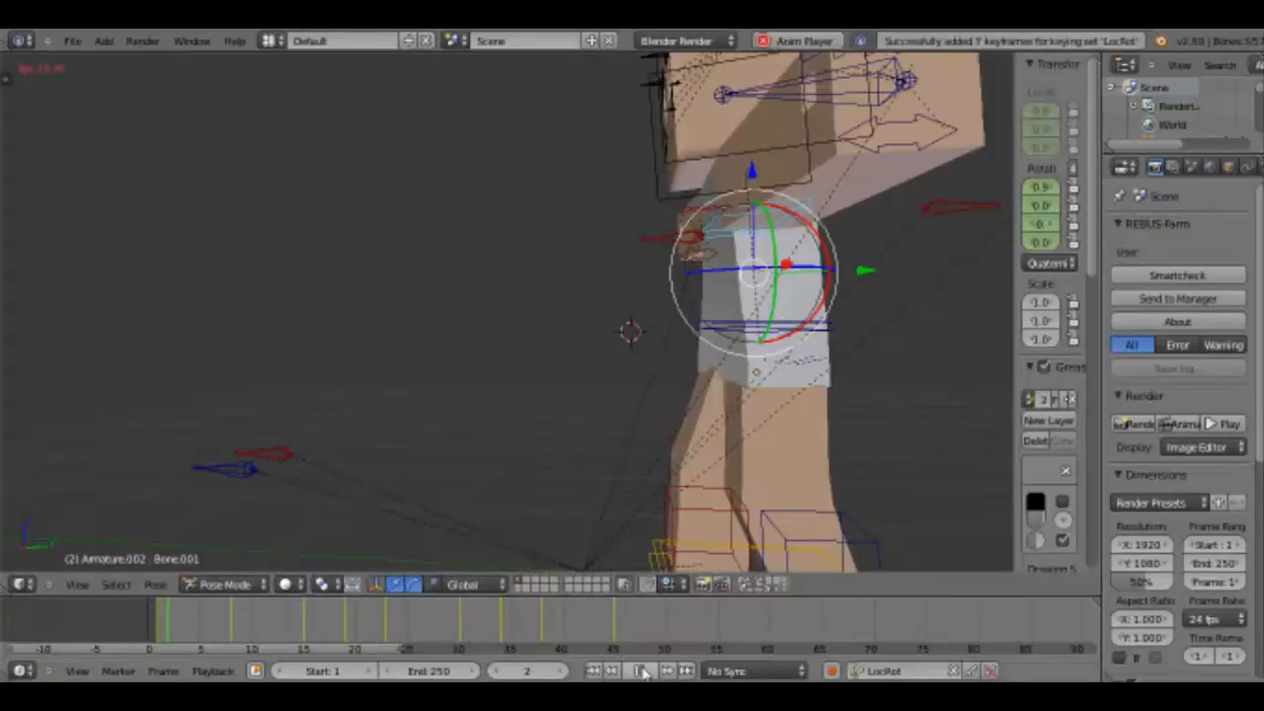
{"action": "left_click", "coordinate": [640, 670]}
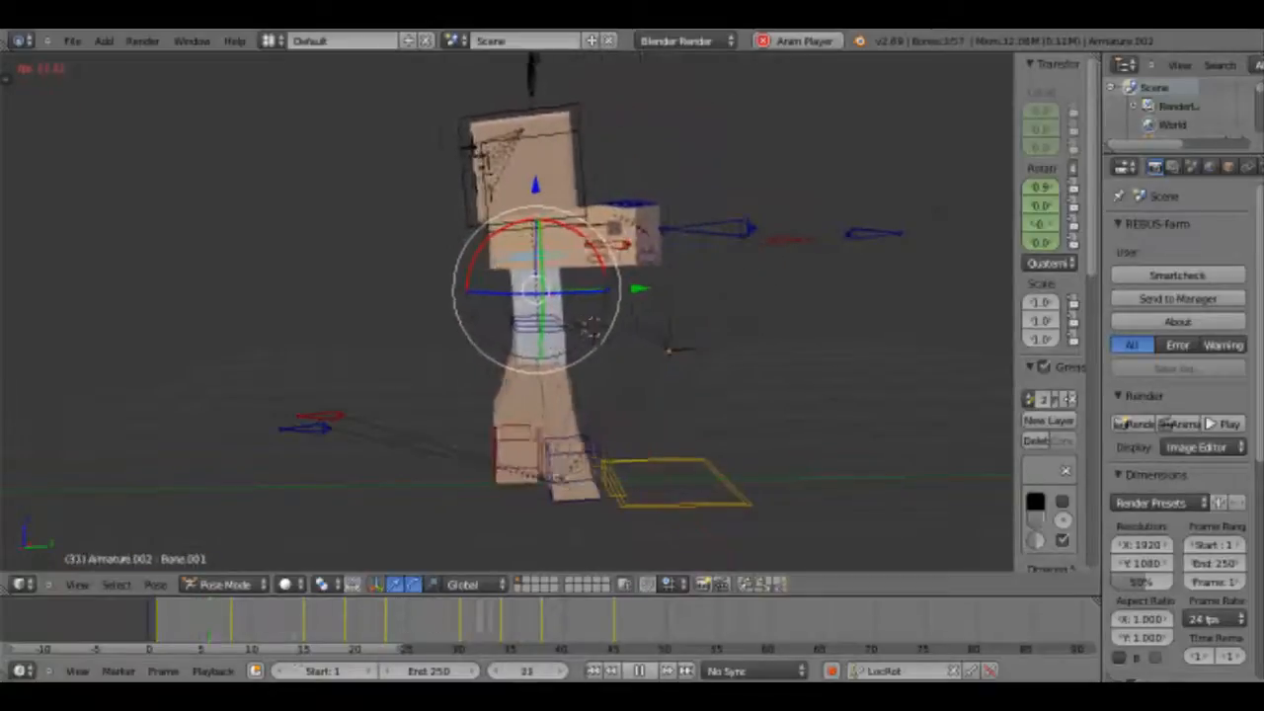
{"action": "key", "text": "alt+a"}
At frame 1, move the red hand control inward along X and down along Z so the arm hangs beside the torso.
{"action": "left_click_drag", "start_coordinate": [193, 634], "coordinate": [159, 632]}
{"action": "middle_click_drag", "start_coordinate": [620, 319], "coordinate": [756, 404]}
{"action": "scroll", "coordinate": [722, 451], "scroll_direction": "up", "scroll_amount": 5}
{"action": "scroll", "coordinate": [615, 381], "scroll_direction": "down", "scroll_amount": 2}
{"action": "middle_click_drag", "start_coordinate": [655, 393], "coordinate": [800, 338]}
{"action": "middle_click_drag", "start_coordinate": [435, 346], "coordinate": [395, 415]}
{"action": "right_click", "coordinate": [450, 338]}
{"action": "middle_click_drag", "start_coordinate": [519, 382], "coordinate": [620, 314], "text": "shift"}
{"action": "key", "text": "g"}
{"action": "key", "text": "x"}
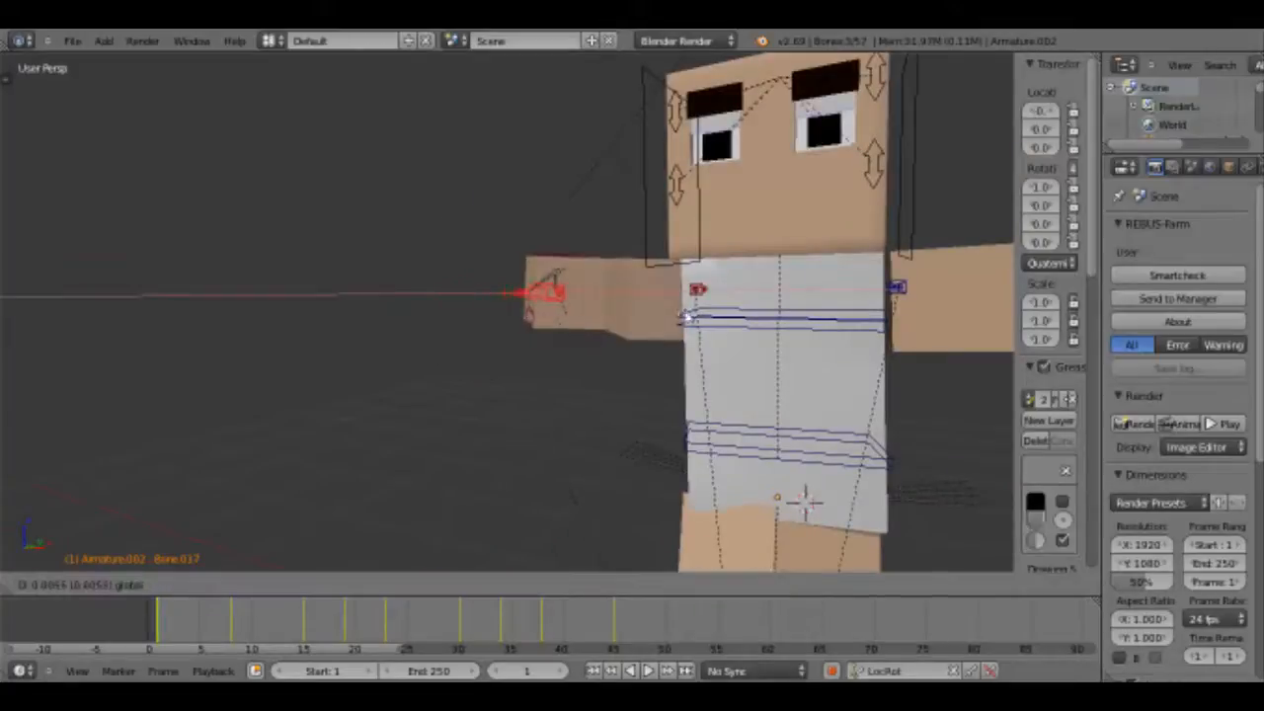
{"action": "left_click", "coordinate": [736, 326]}
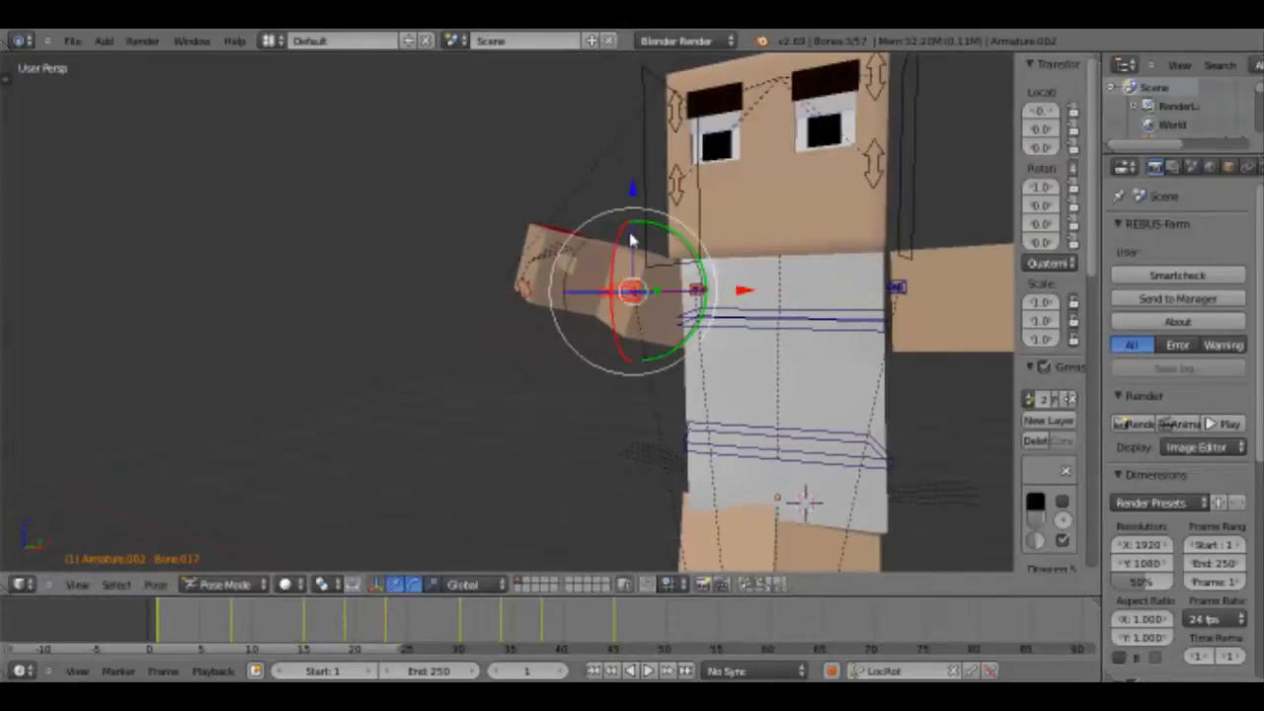
{"action": "key", "text": "g"}
{"action": "key", "text": "z"}
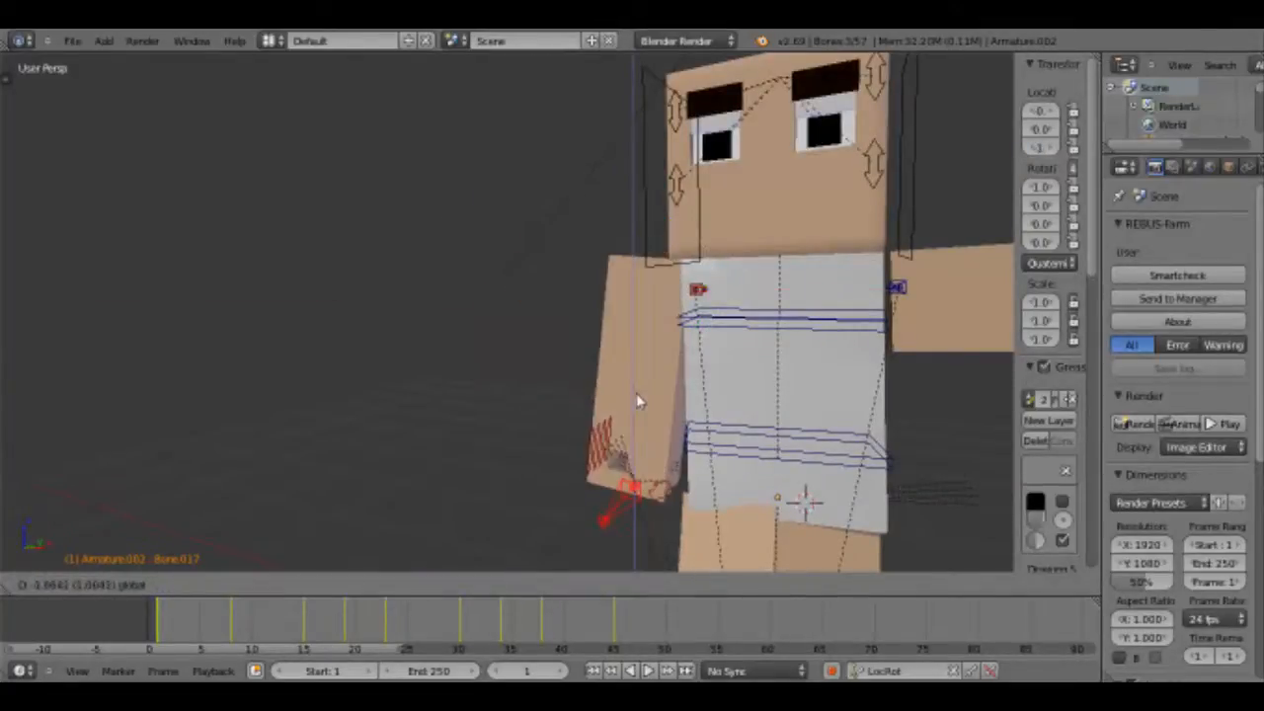
{"action": "left_click", "coordinate": [663, 430]}
{"action": "middle_click_drag", "start_coordinate": [664, 430], "coordinate": [413, 378]}
{"action": "key", "text": "g"}
{"action": "key", "text": "y"}
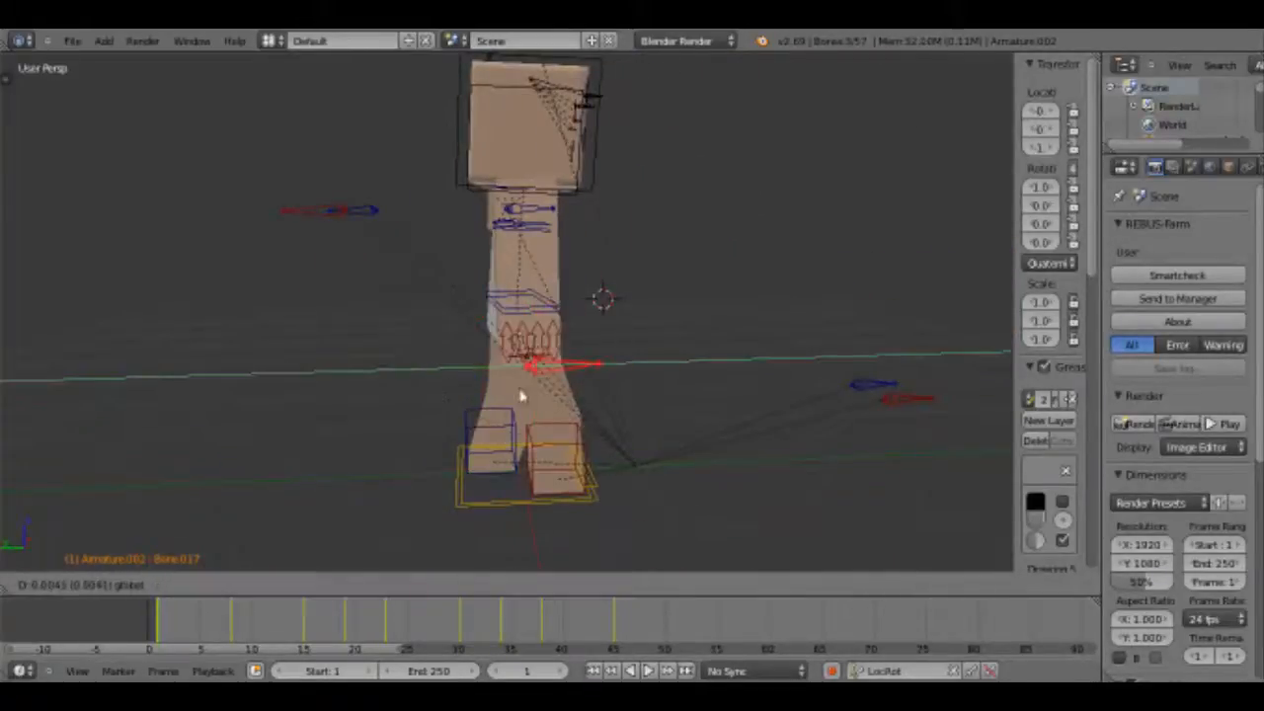
{"action": "right_click", "coordinate": [681, 360]}
Move the red hand control along Y to swing the arm behind the body at frame 1, and keyframe it.
{"action": "middle_click_drag", "start_coordinate": [682, 360], "coordinate": [366, 249]}
{"action": "key", "text": "g"}
{"action": "key", "text": "y"}
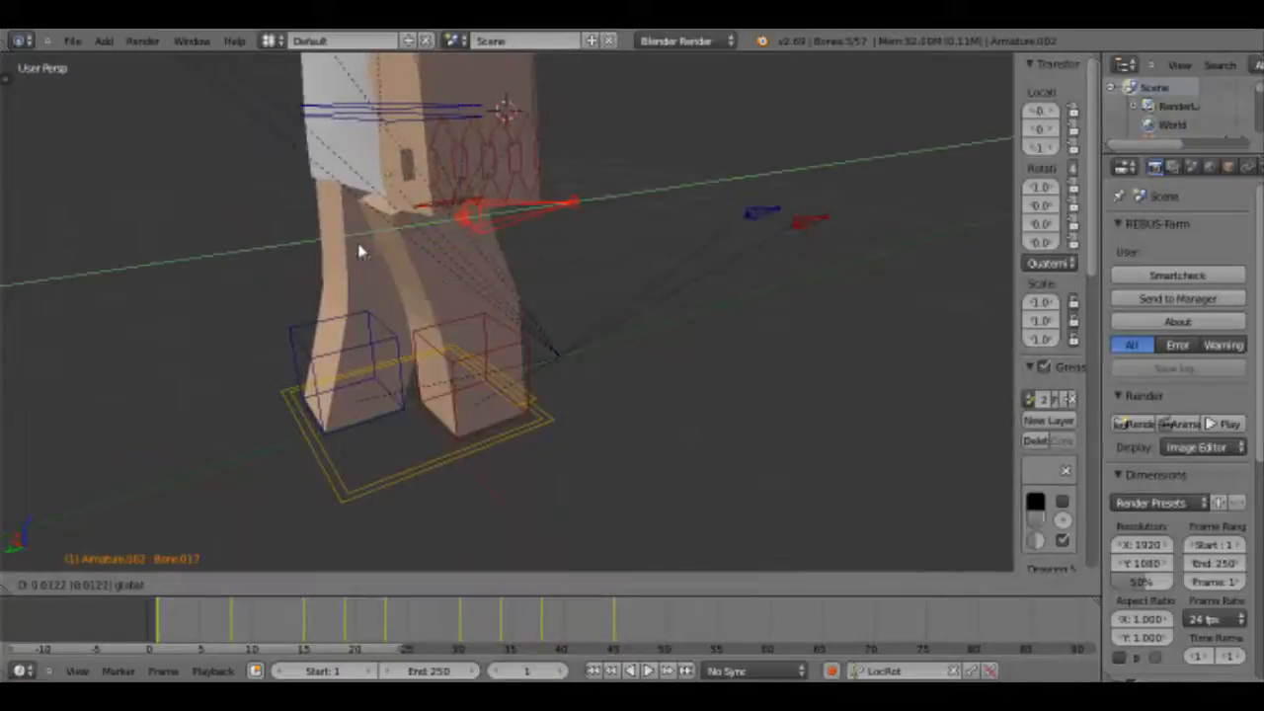
{"action": "left_click", "coordinate": [345, 257]}
{"action": "middle_click_drag", "start_coordinate": [455, 266], "coordinate": [477, 271]}
{"action": "scroll", "coordinate": [477, 270], "scroll_direction": "up", "scroll_amount": 3}
{"action": "middle_click_drag", "start_coordinate": [296, 273], "coordinate": [412, 337]}
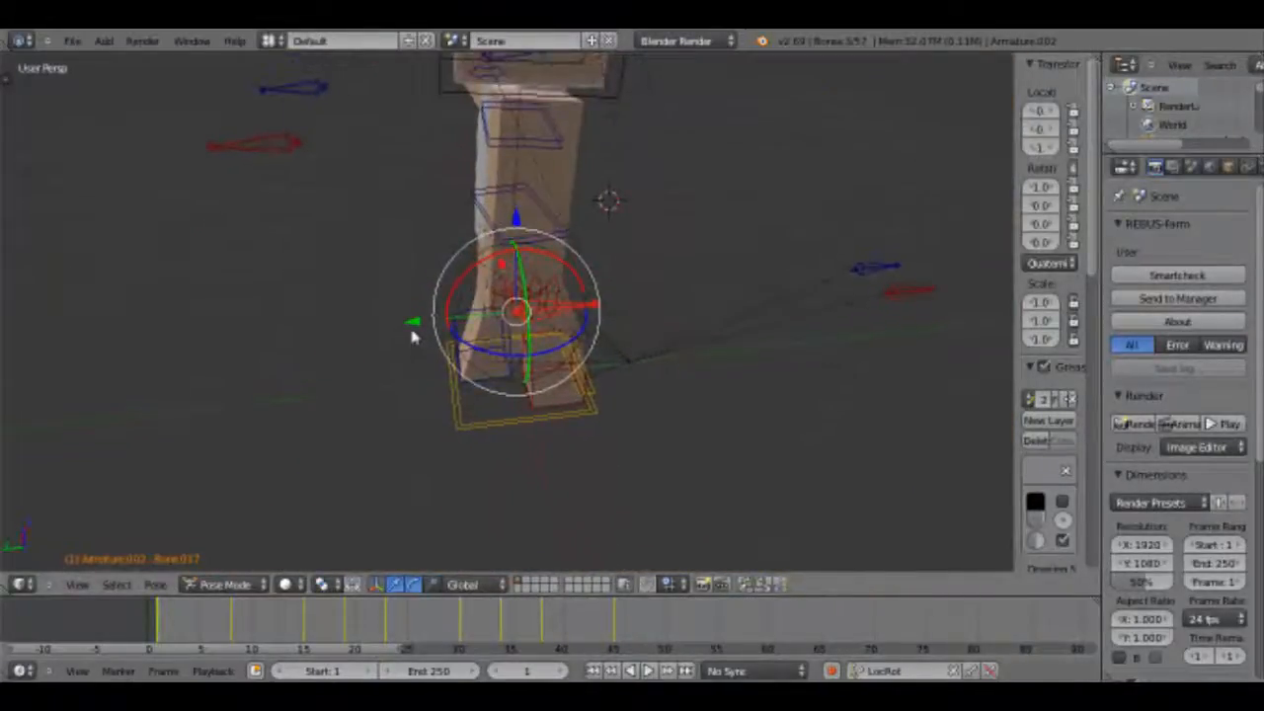
{"action": "key", "text": "g"}
{"action": "key", "text": "y"}
{"action": "left_click", "coordinate": [492, 326]}
{"action": "middle_click_drag", "start_coordinate": [493, 299], "coordinate": [551, 282]}
{"action": "key", "text": "i"}
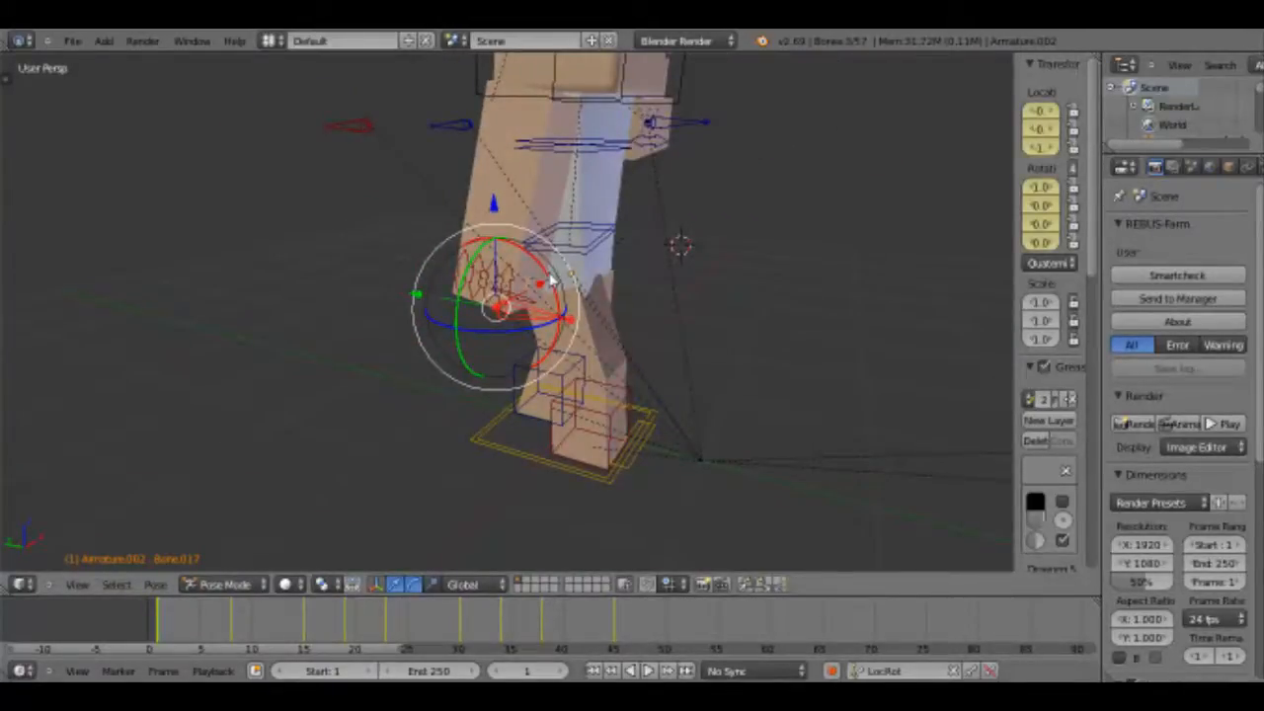
Advance to frame 15, move the red hand control along Y to swing the arm forward, and keyframe it.
{"action": "middle_click_drag", "start_coordinate": [589, 264], "coordinate": [644, 229]}
{"action": "key", "text": "Up"}
{"action": "key", "text": "Up"}
{"action": "middle_click_drag", "start_coordinate": [677, 312], "coordinate": [430, 321]}
{"action": "key", "text": "g"}
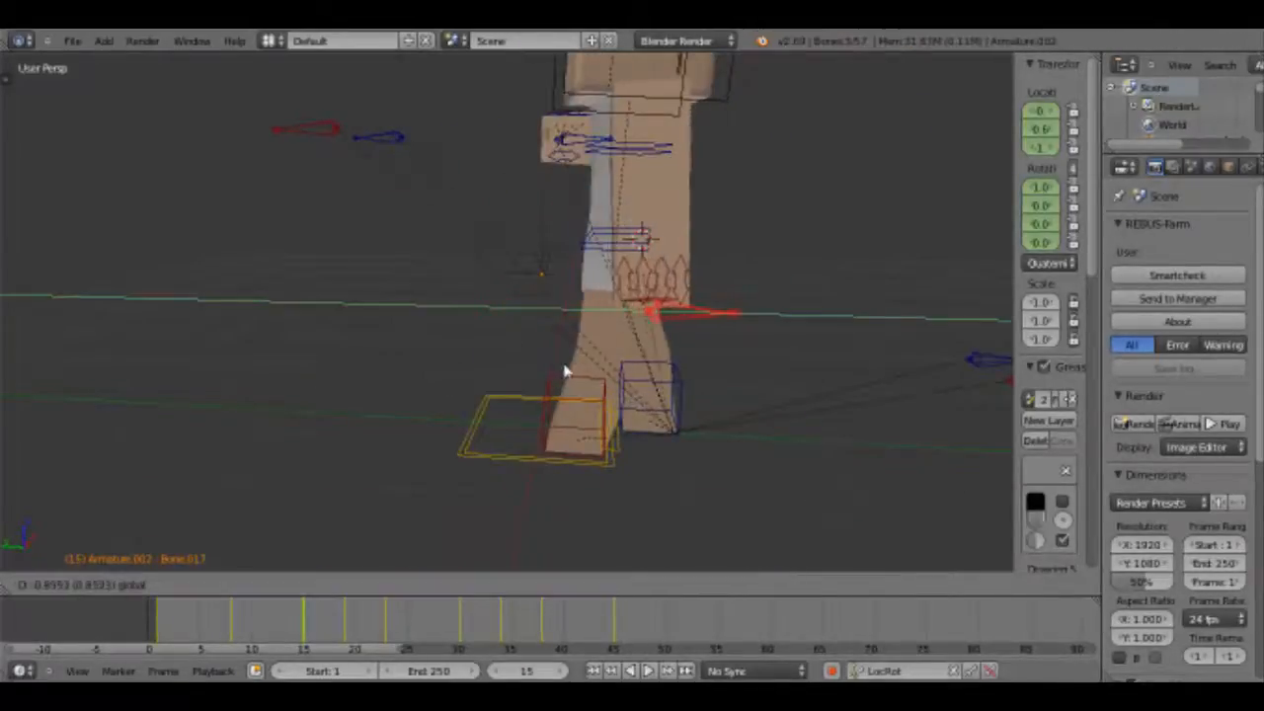
{"action": "left_click", "coordinate": [572, 373]}
{"action": "key", "text": "i"}
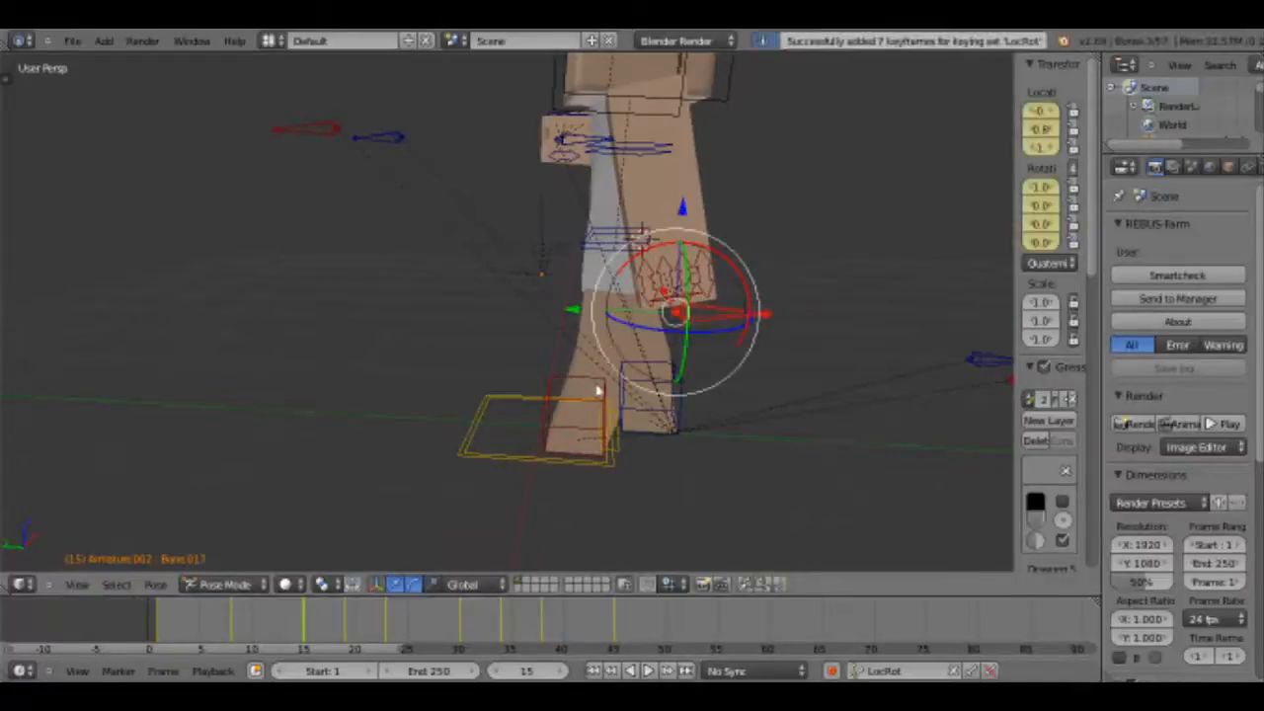
Advance to frame 30, move the red hand control to swing the arm behind the body, and keyframe it.
{"action": "key", "text": "Up"}
{"action": "key", "text": "Up"}
{"action": "key", "text": "Up"}
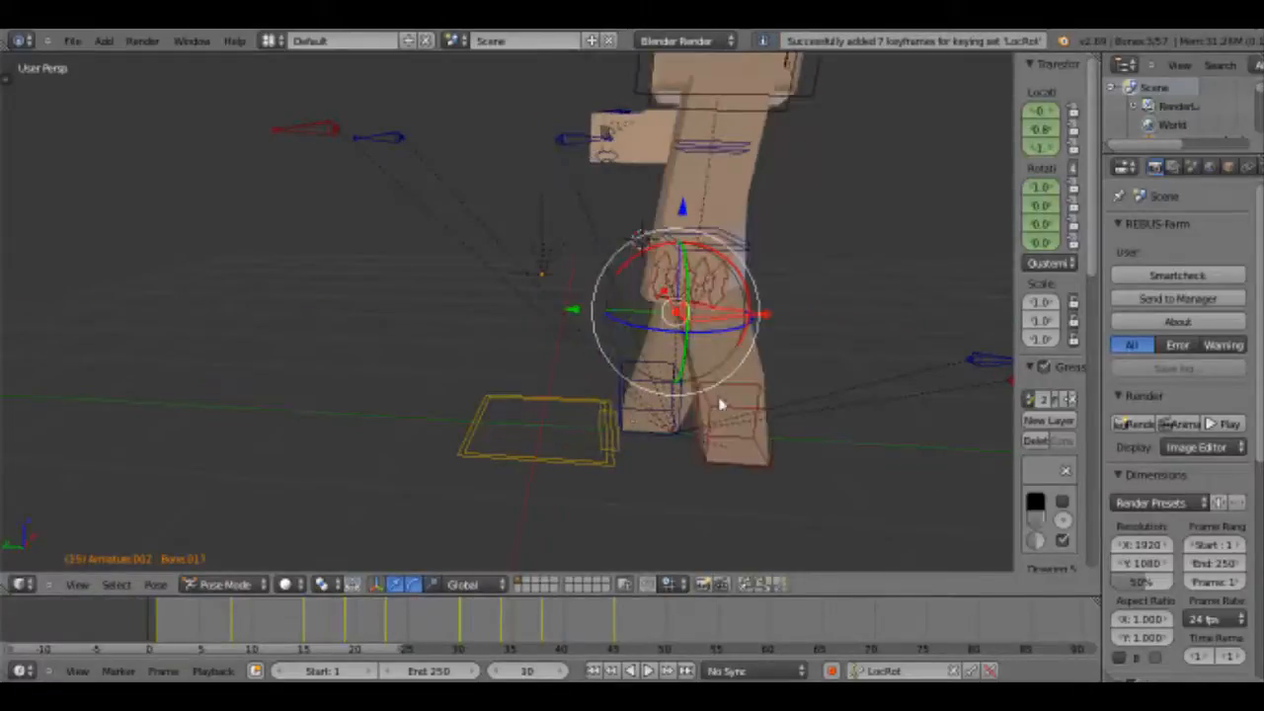
{"action": "middle_click_drag", "start_coordinate": [718, 393], "coordinate": [523, 287]}
{"action": "left_click_drag", "start_coordinate": [526, 275], "coordinate": [521, 283]}
{"action": "key", "text": "i"}
Advance to frame 45, move the red hand control along Y to swing the arm forward, and keyframe it.
{"action": "key", "text": "Up"}
{"action": "key", "text": "Up"}
{"action": "key", "text": "Up"}
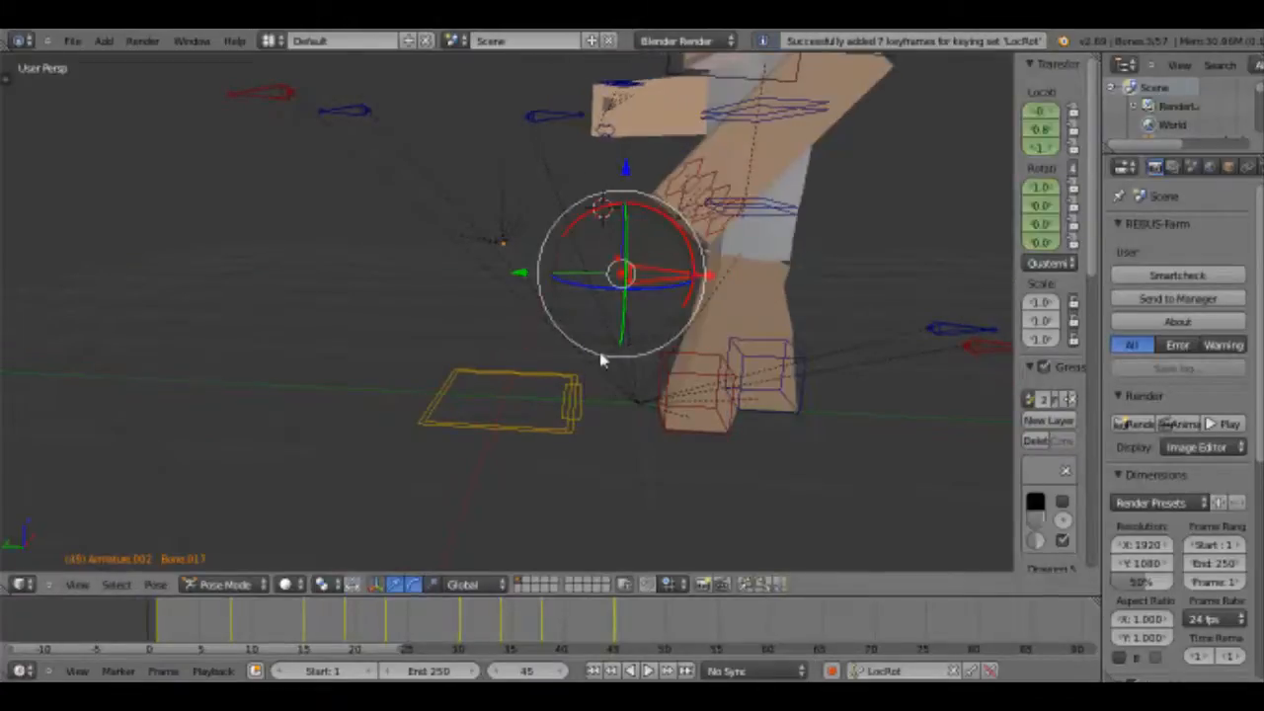
{"action": "middle_click_drag", "start_coordinate": [654, 330], "coordinate": [364, 283]}
{"action": "key", "text": "g"}
{"action": "key", "text": "y"}
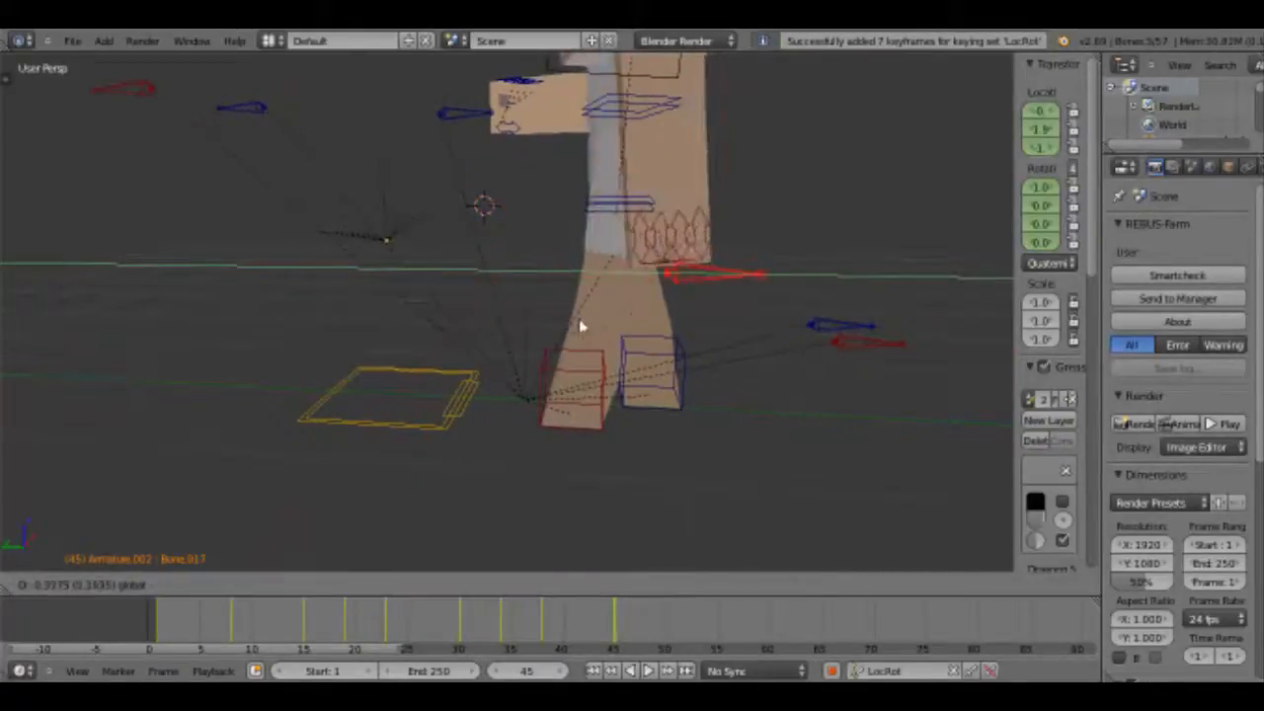
{"action": "left_click", "coordinate": [582, 330]}
{"action": "key", "text": "i"}
{"action": "mouse_move", "coordinate": [582, 331]}
{"action": "middle_mouse_down"}
{"action": "mouse_move", "coordinate": [263, 341]}
{"action": "mouse_move", "coordinate": [474, 286]}
{"action": "mouse_move", "coordinate": [567, 312]}
{"action": "middle_mouse_up"}
Back at frame 1, move the blue hand control inward along X and down along Z so that arm hangs beside the torso.
{"action": "right_click", "coordinate": [719, 283]}
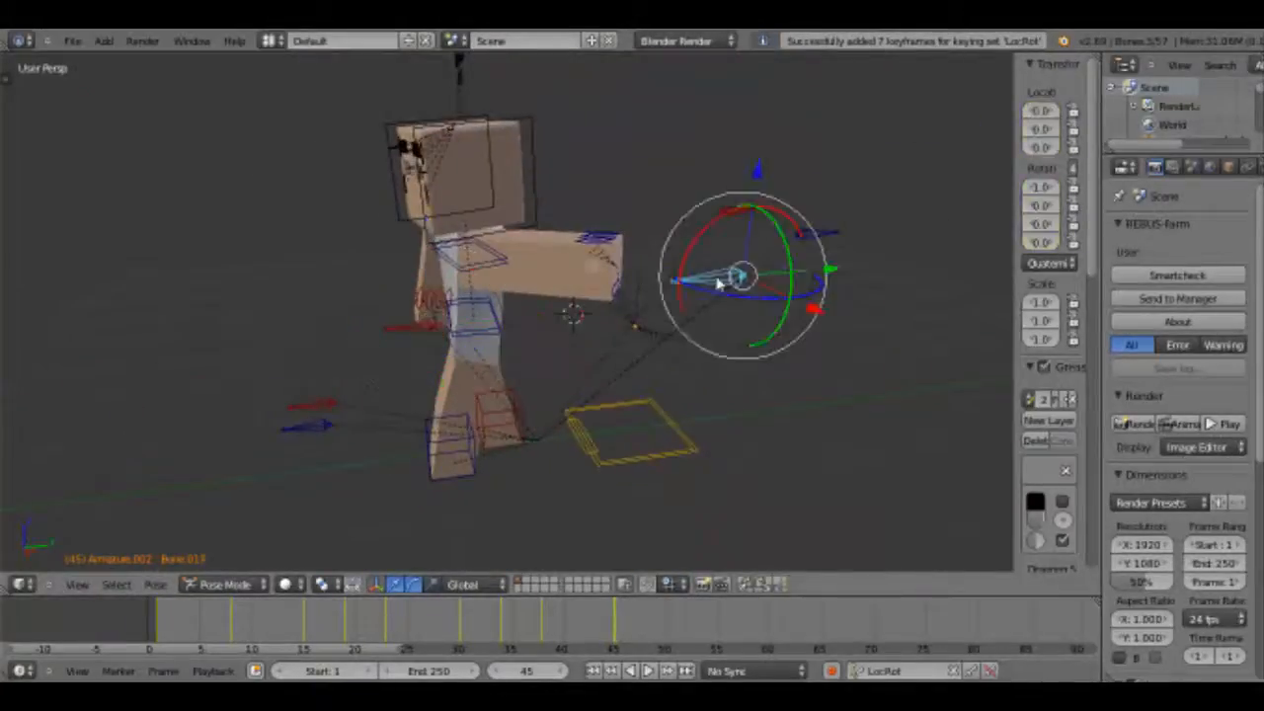
{"action": "left_click", "coordinate": [158, 635]}
{"action": "middle_click_drag", "start_coordinate": [778, 205], "coordinate": [592, 263]}
{"action": "left_click_drag", "start_coordinate": [468, 351], "coordinate": [565, 344]}
{"action": "middle_click_drag", "start_coordinate": [564, 345], "coordinate": [648, 139]}
{"action": "left_click_drag", "start_coordinate": [648, 138], "coordinate": [649, 204]}
{"action": "middle_click_drag", "start_coordinate": [688, 246], "coordinate": [762, 378]}
{"action": "scroll", "coordinate": [673, 284], "scroll_direction": "up", "scroll_amount": 3}
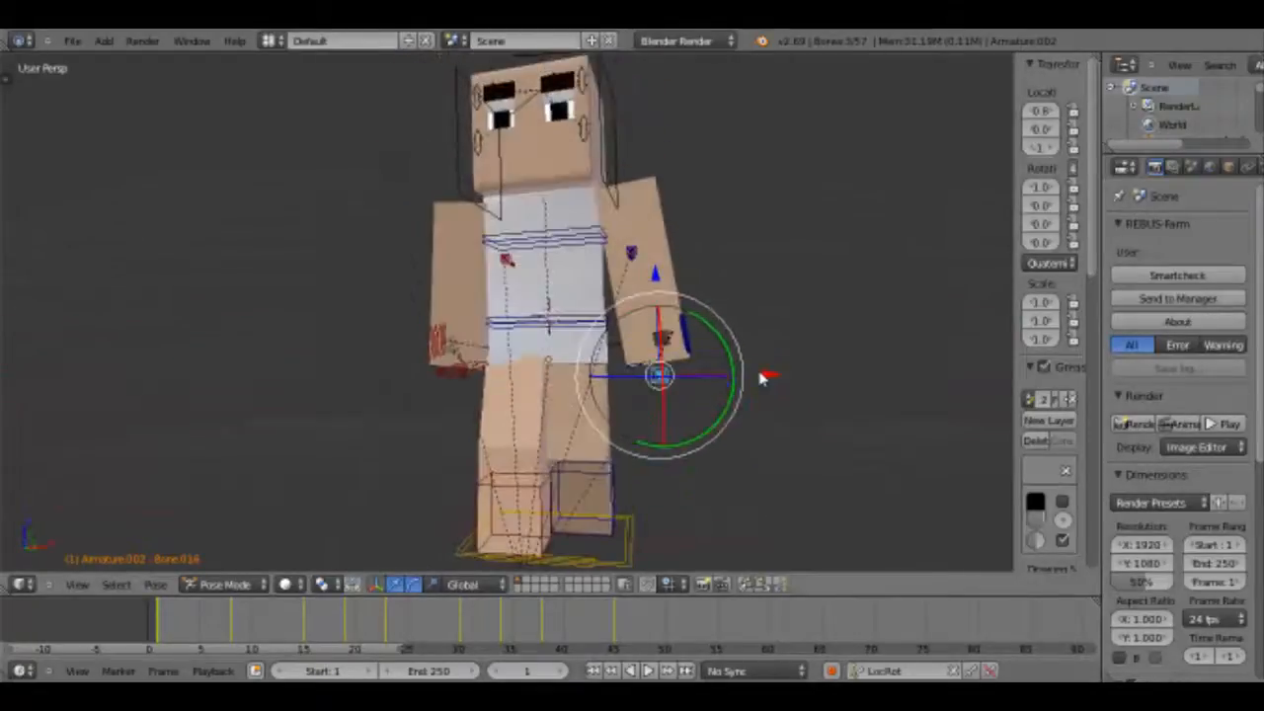
{"action": "left_click_drag", "start_coordinate": [763, 378], "coordinate": [728, 386]}
{"action": "middle_click_drag", "start_coordinate": [727, 386], "coordinate": [733, 352]}
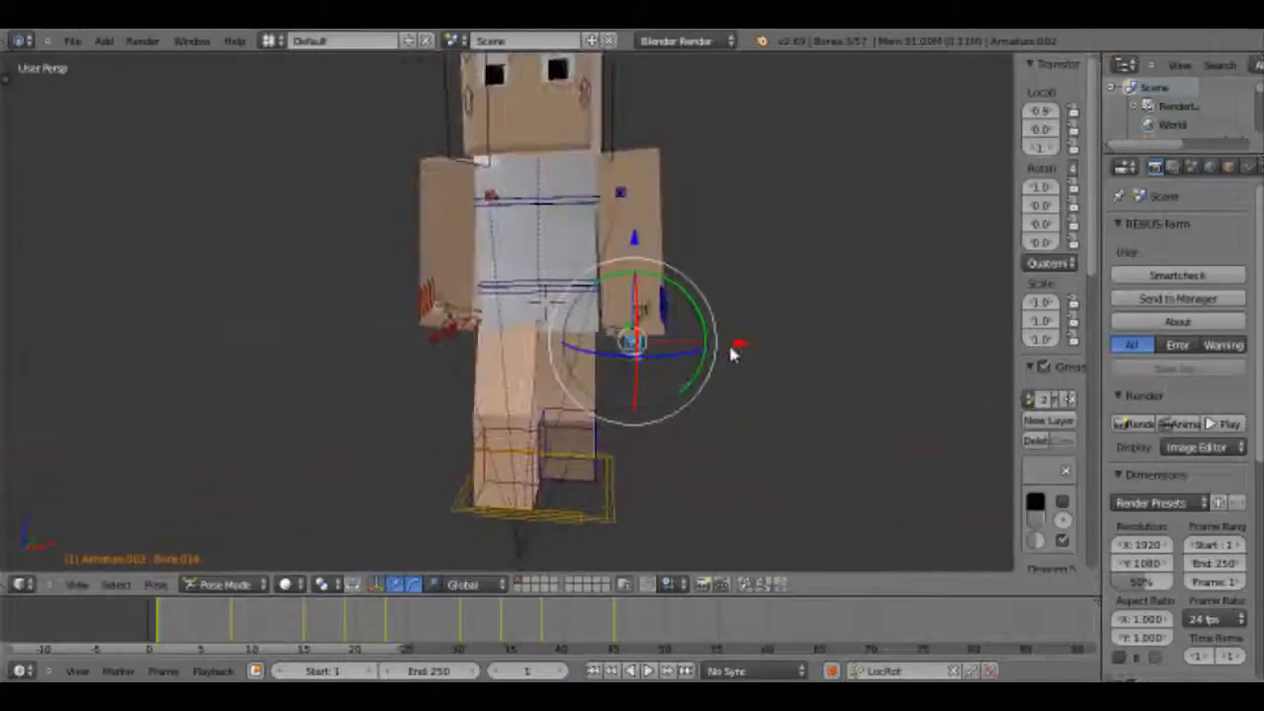
{"action": "left_click_drag", "start_coordinate": [733, 353], "coordinate": [743, 316]}
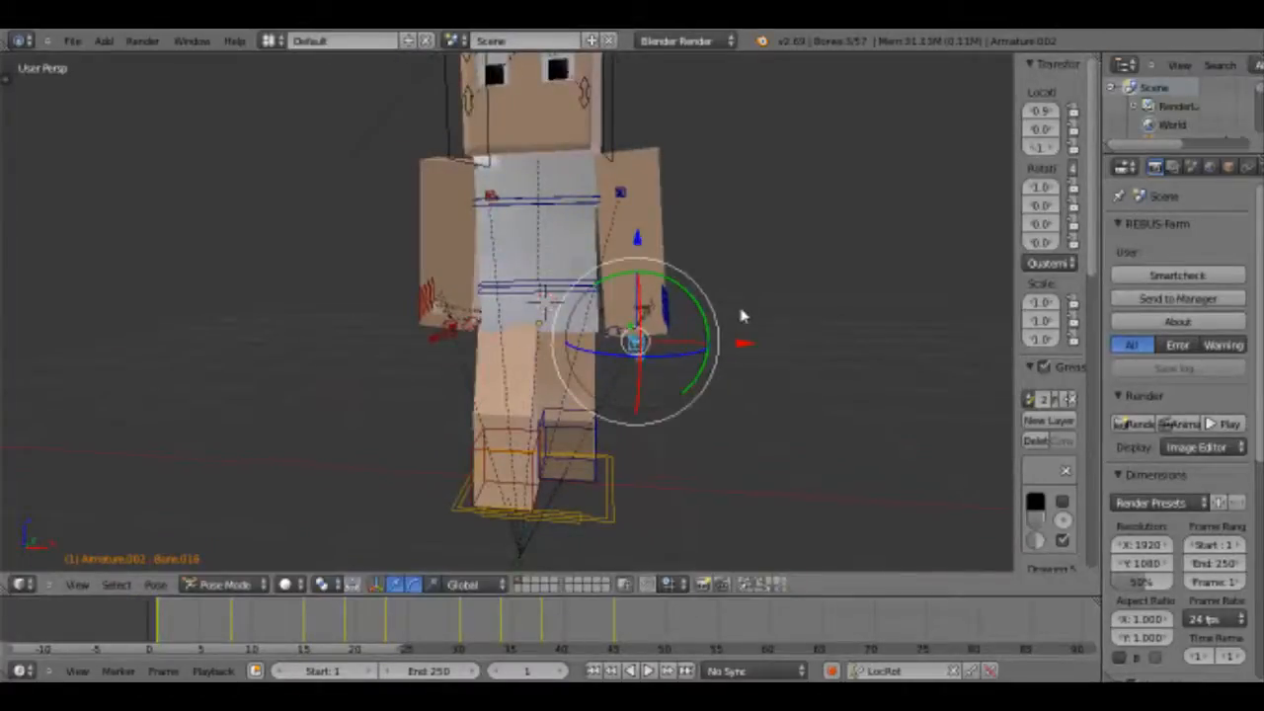
Move the blue hand control along Y to swing the arm forward at frame 1, and keyframe it.
{"action": "middle_click_drag", "start_coordinate": [743, 316], "coordinate": [768, 371]}
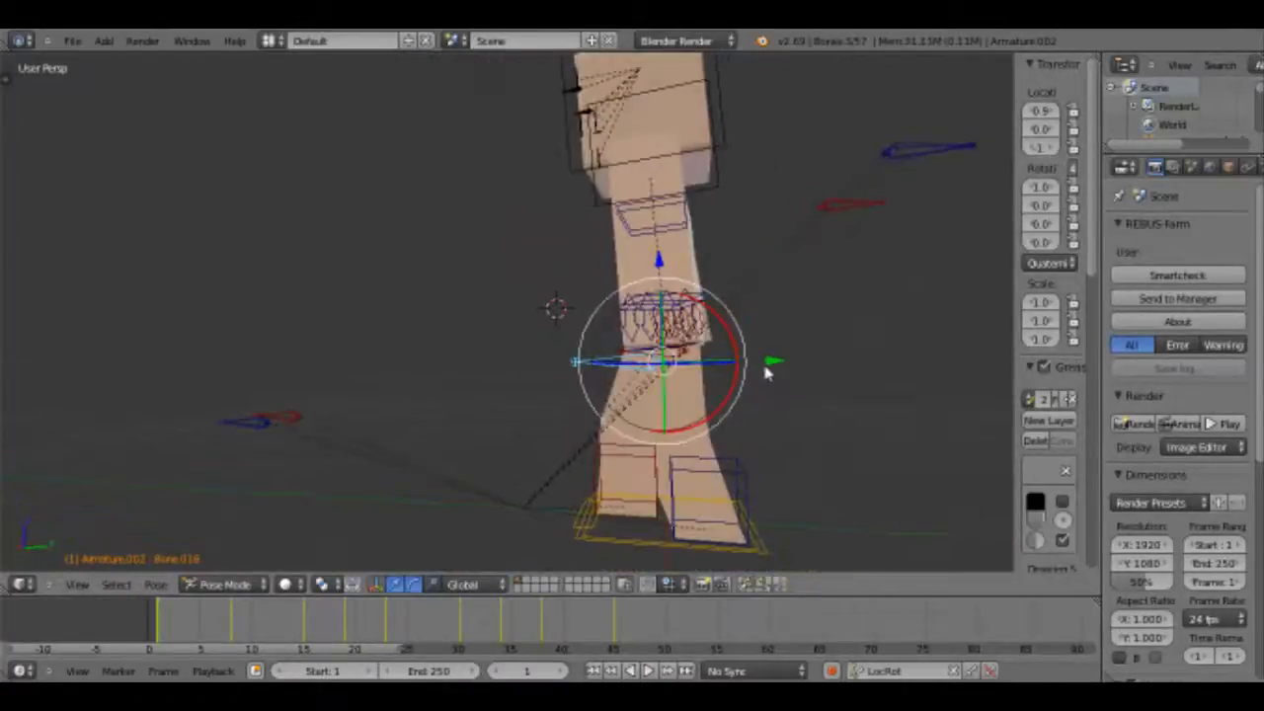
{"action": "left_click_drag", "start_coordinate": [768, 371], "coordinate": [763, 333]}
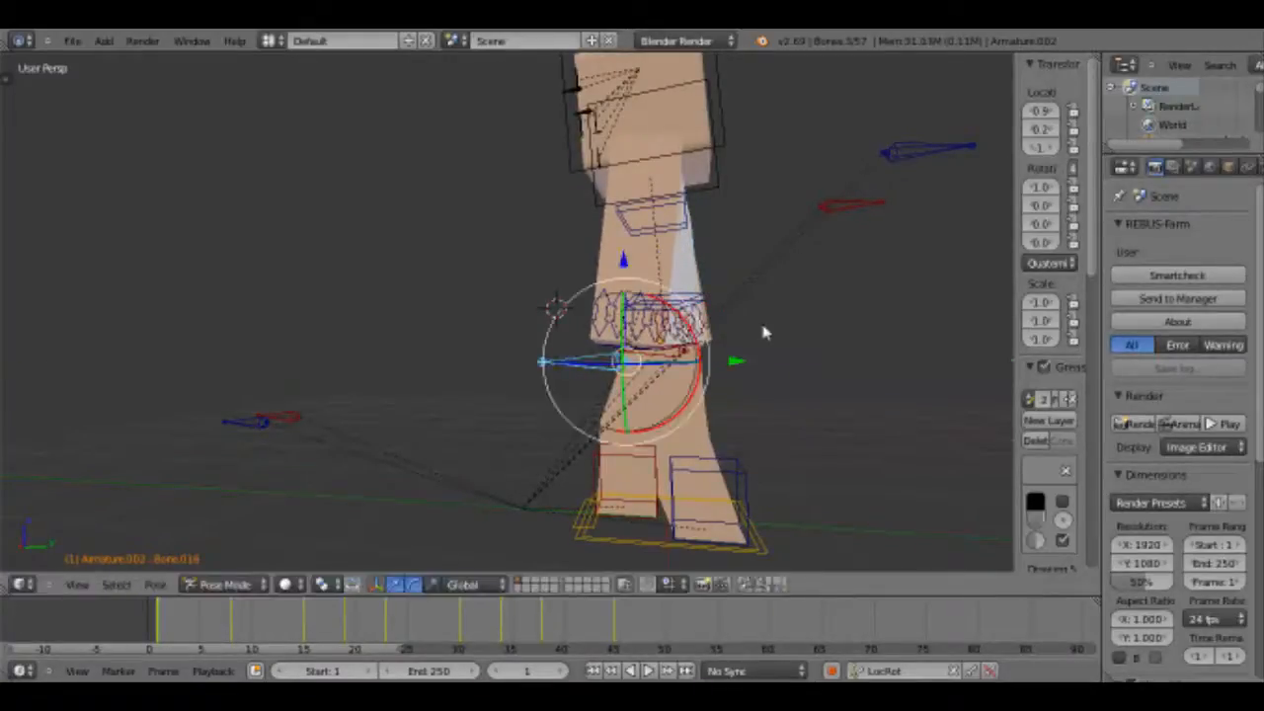
{"action": "middle_click_drag", "start_coordinate": [763, 332], "coordinate": [798, 401]}
{"action": "key", "text": "i"}
Advance to frame 15, adjust the blue hand control along Y with the arm behind the body, and keyframe it.
{"action": "key", "text": "Up"}
{"action": "key", "text": "Up"}
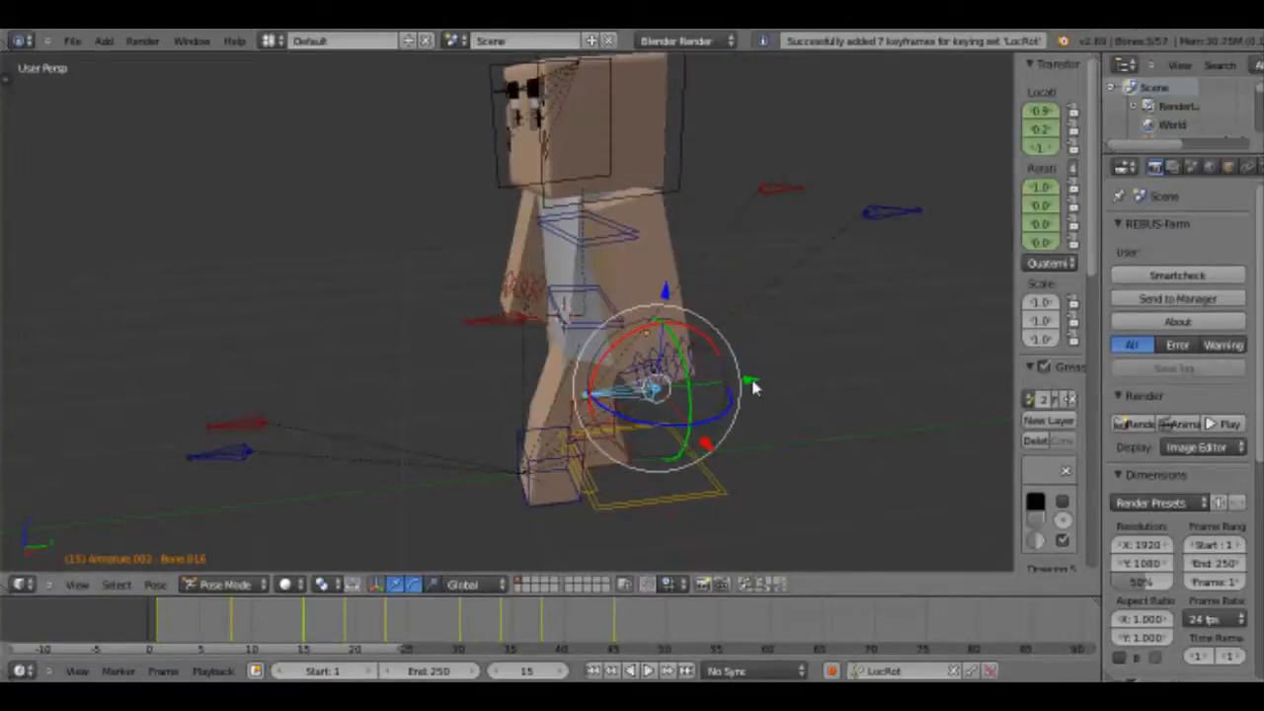
{"action": "left_click_drag", "start_coordinate": [751, 386], "coordinate": [755, 389]}
{"action": "left_click", "coordinate": [742, 402]}
{"action": "key", "text": "i"}
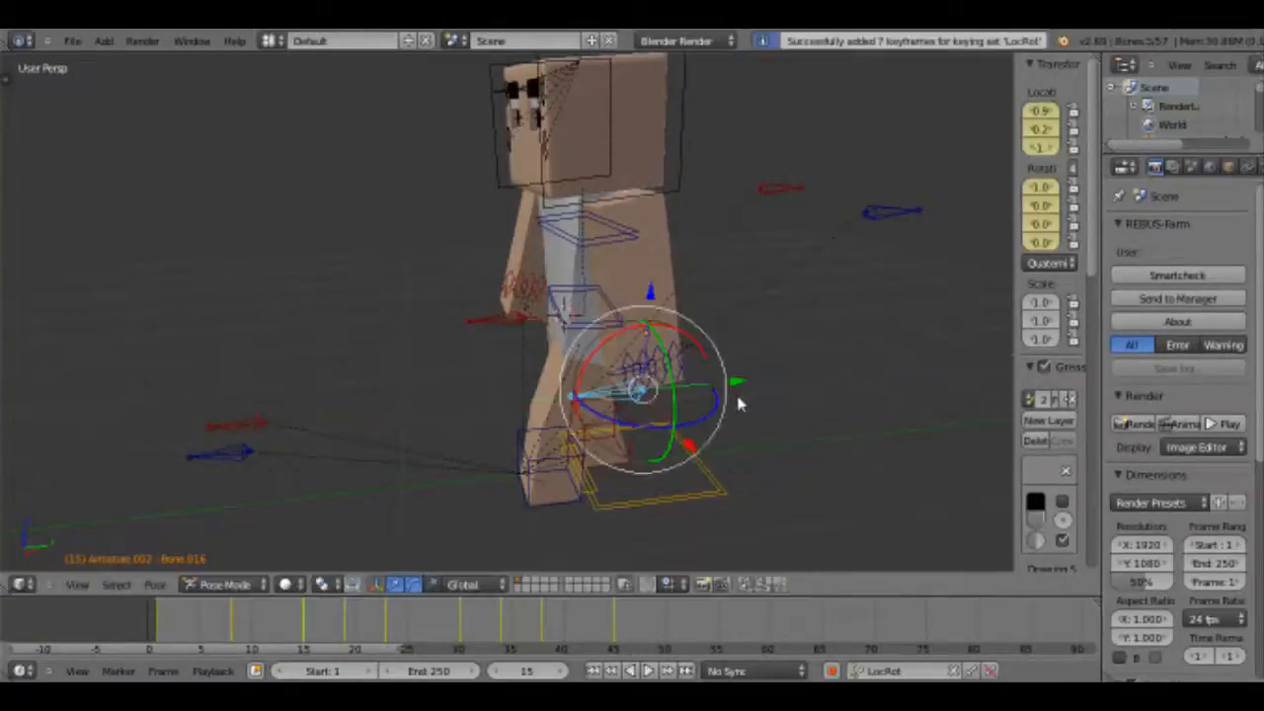
Advance to frame 30, move the blue hand control along Y to swing the arm in front of the body, and keyframe it.
{"action": "middle_click_drag", "start_coordinate": [741, 404], "coordinate": [701, 364]}
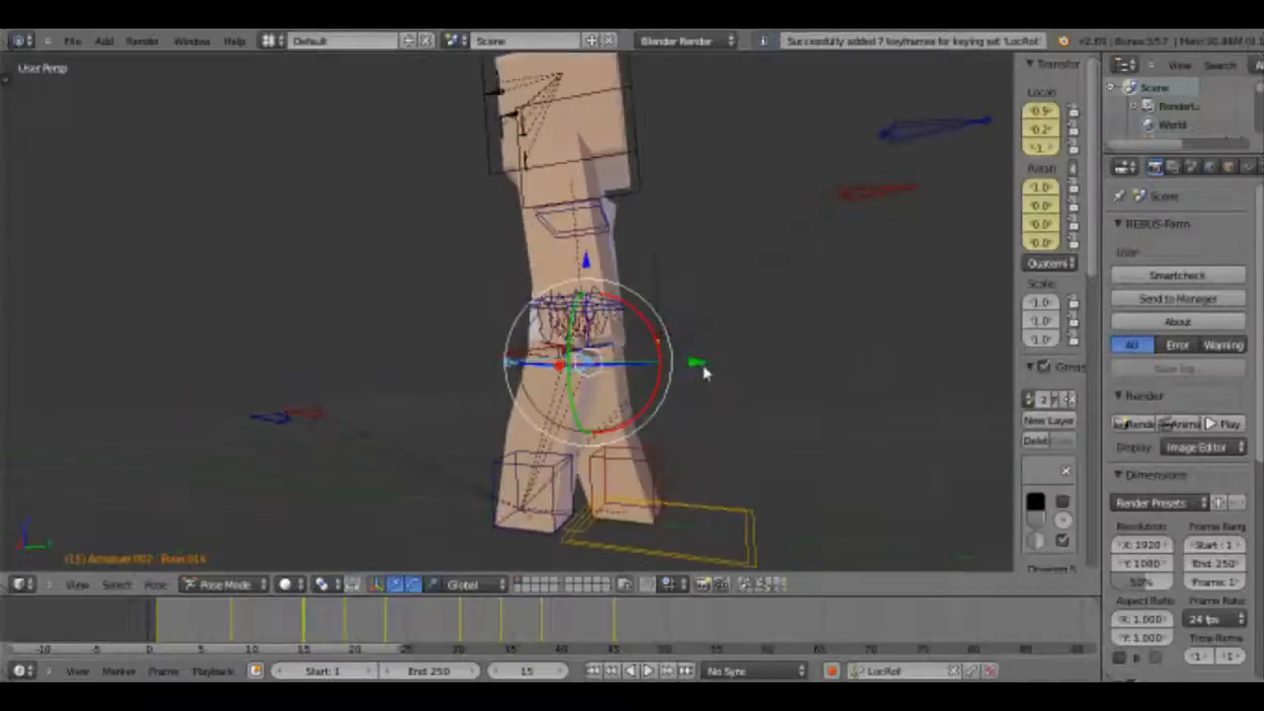
{"action": "left_click_drag", "start_coordinate": [701, 363], "coordinate": [822, 379]}
{"action": "key", "text": "Up"}
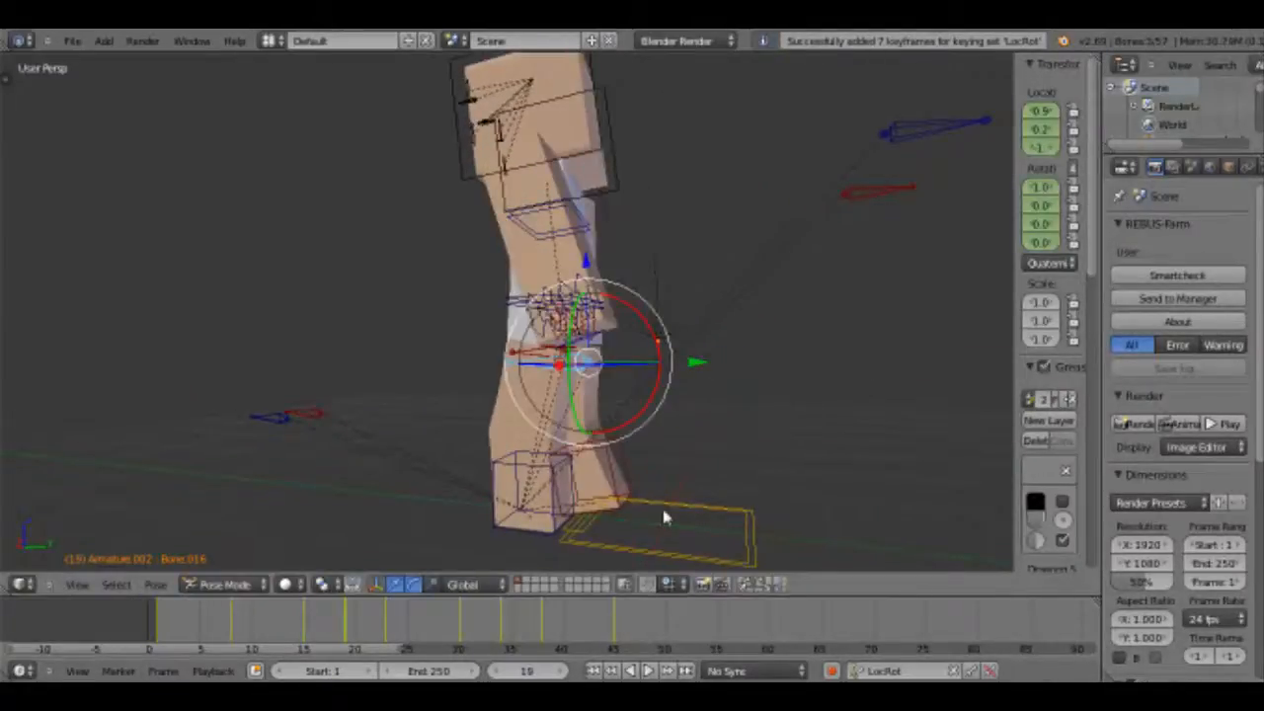
{"action": "key", "text": "Up"}
{"action": "key", "text": "Up"}
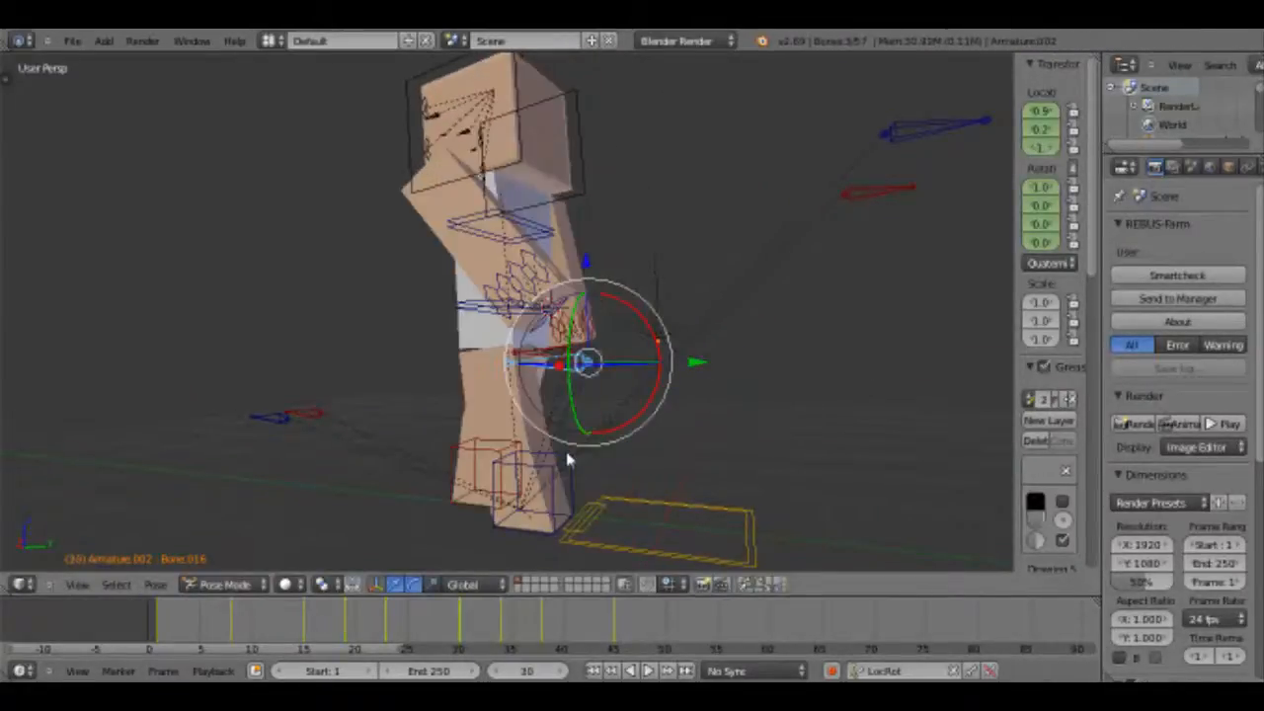
{"action": "middle_click_drag", "start_coordinate": [573, 468], "coordinate": [784, 474]}
{"action": "left_click_drag", "start_coordinate": [784, 472], "coordinate": [622, 523]}
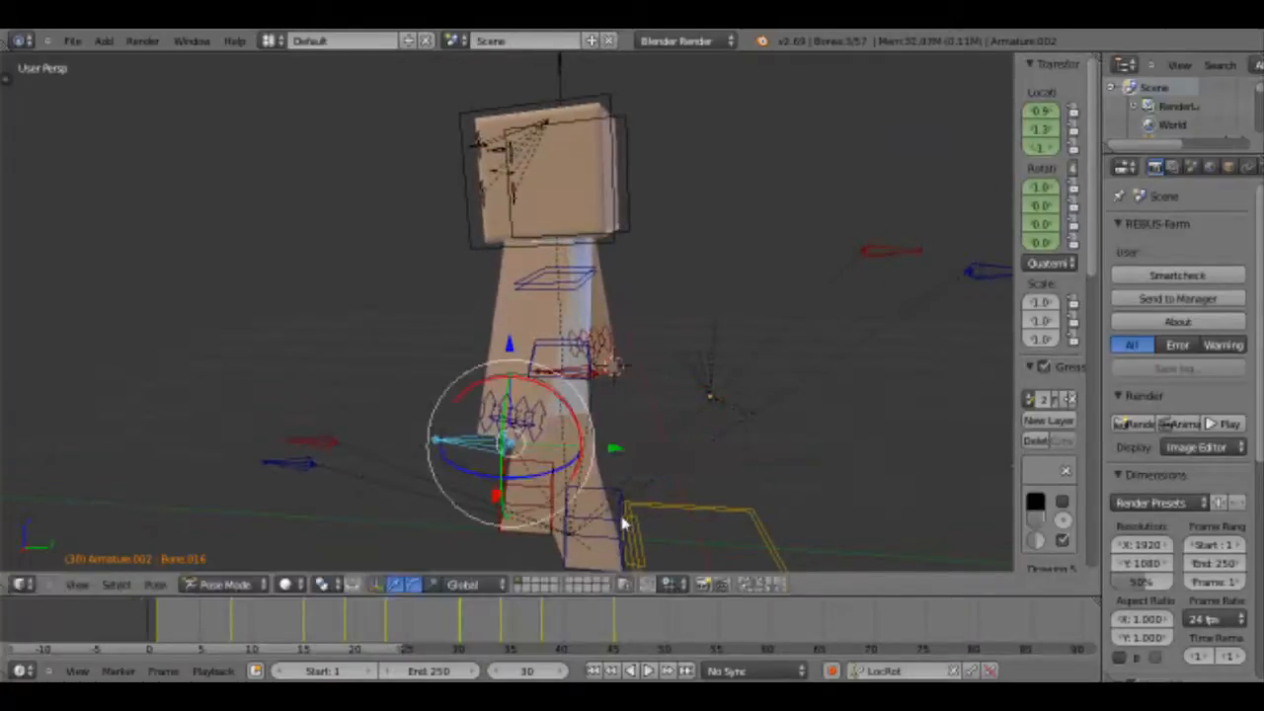
{"action": "key", "text": "i"}
Advance to frame 45 and keyframe the blue hand control with the arm trailing behind the torso.
{"action": "key", "text": "Up"}
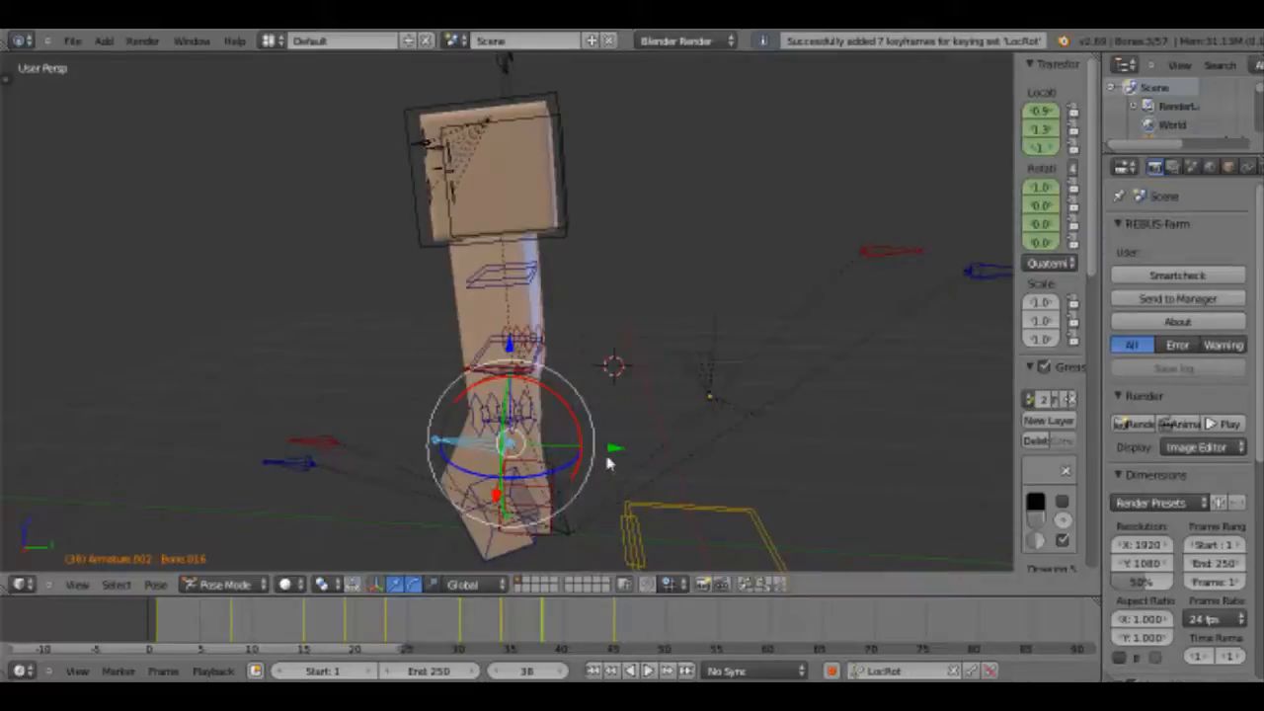
{"action": "key", "text": "Up"}
{"action": "middle_click_drag", "start_coordinate": [614, 454], "coordinate": [448, 370]}
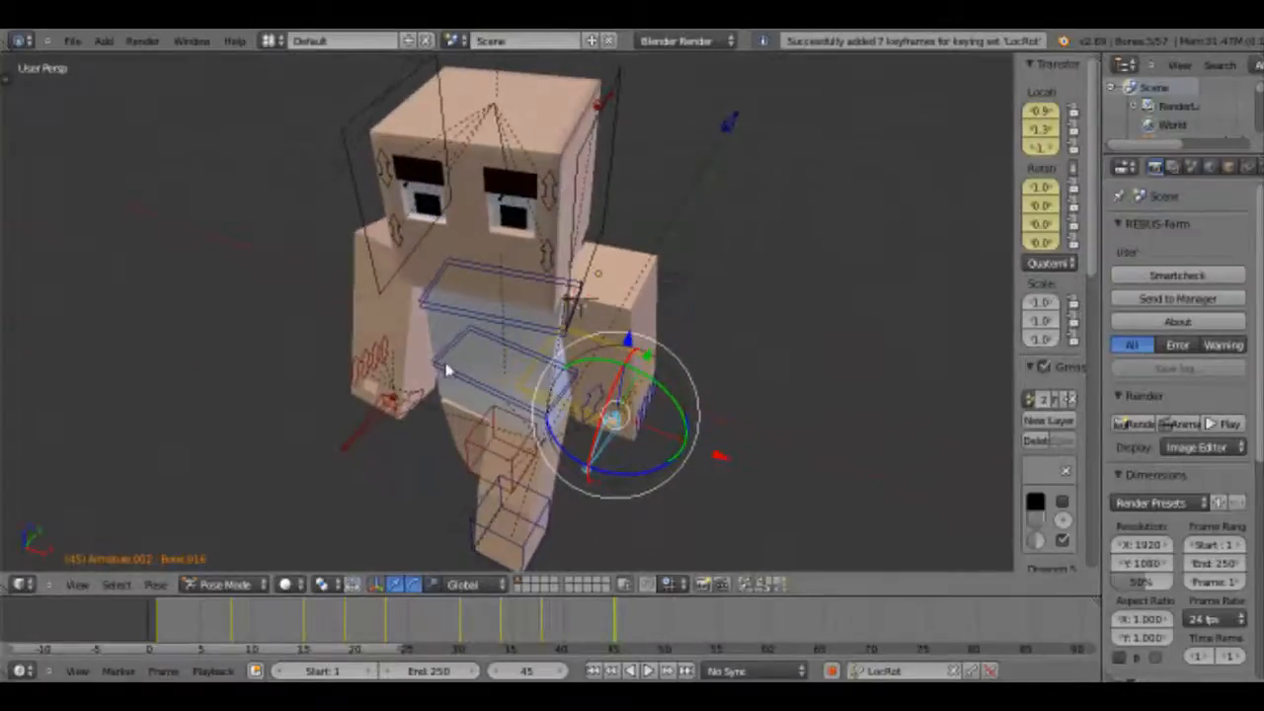
Select the upper torso control and inspect the body and arm pose at frame 45 from the front and side.
{"action": "right_click", "coordinate": [599, 396]}
{"action": "middle_click_drag", "start_coordinate": [599, 396], "coordinate": [528, 506]}
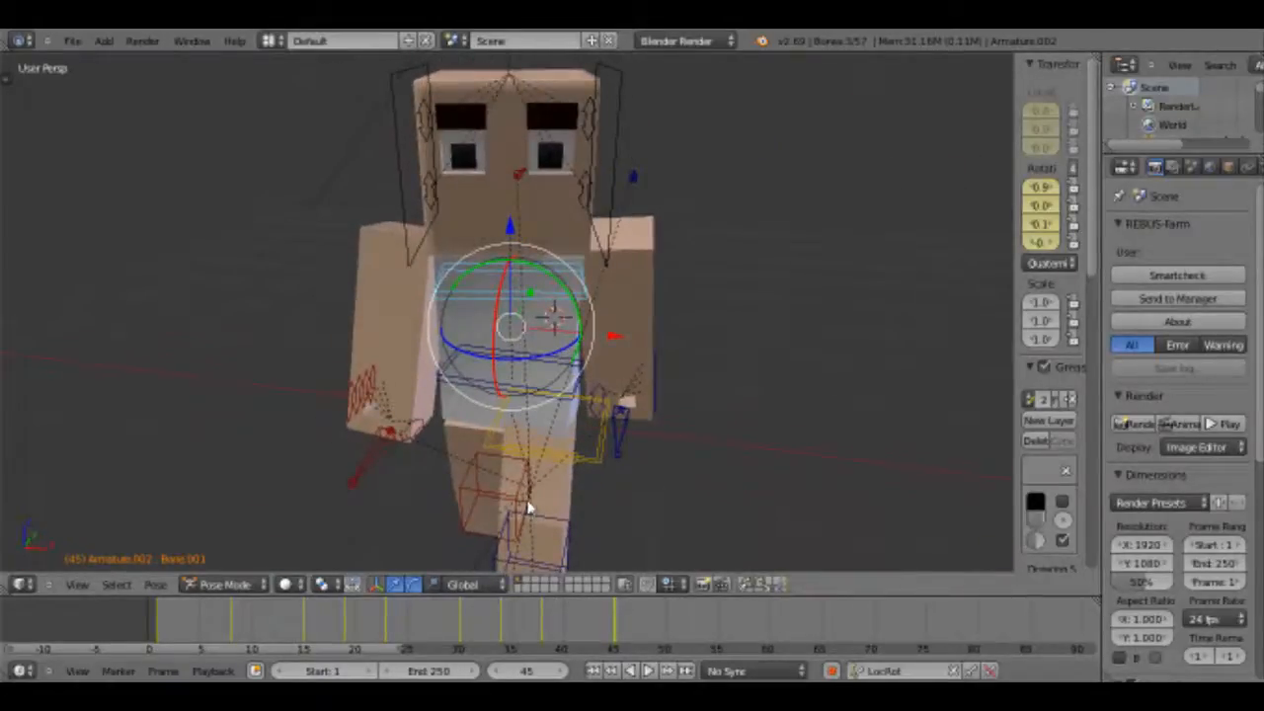
{"action": "middle_click_drag", "start_coordinate": [528, 507], "coordinate": [542, 510]}
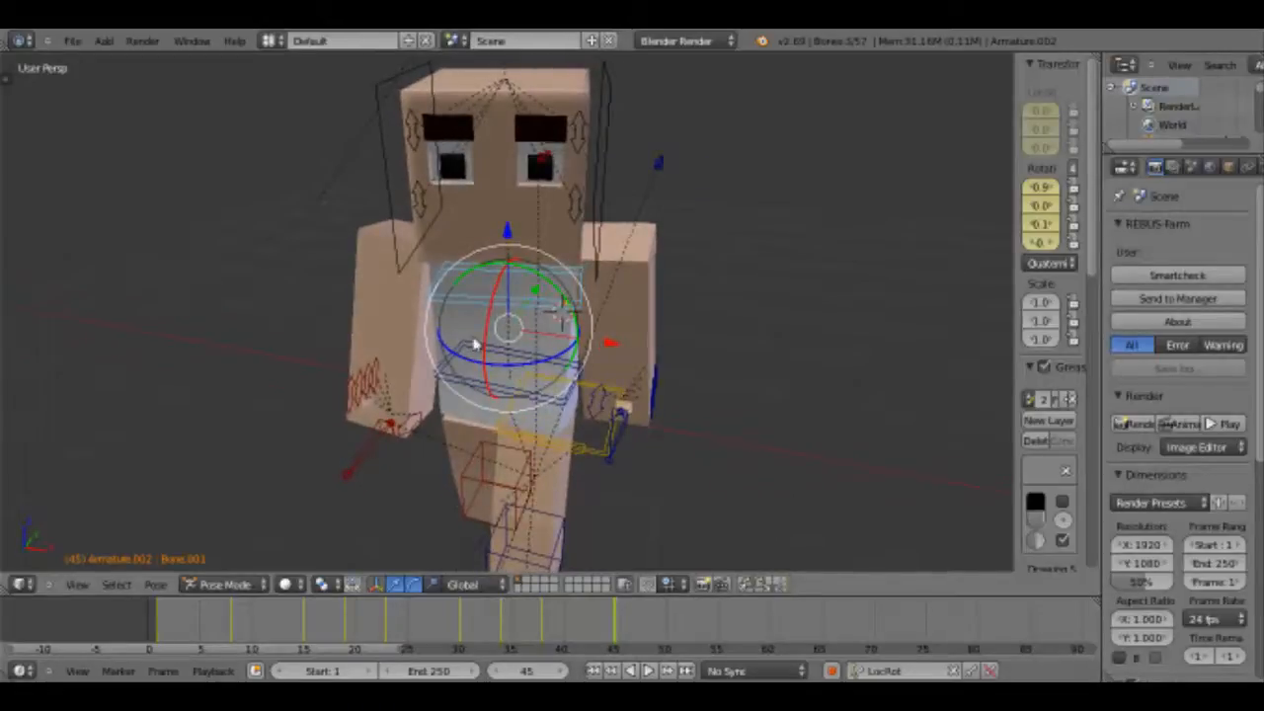
{"action": "scroll", "coordinate": [475, 344], "scroll_direction": "up", "scroll_amount": 2}
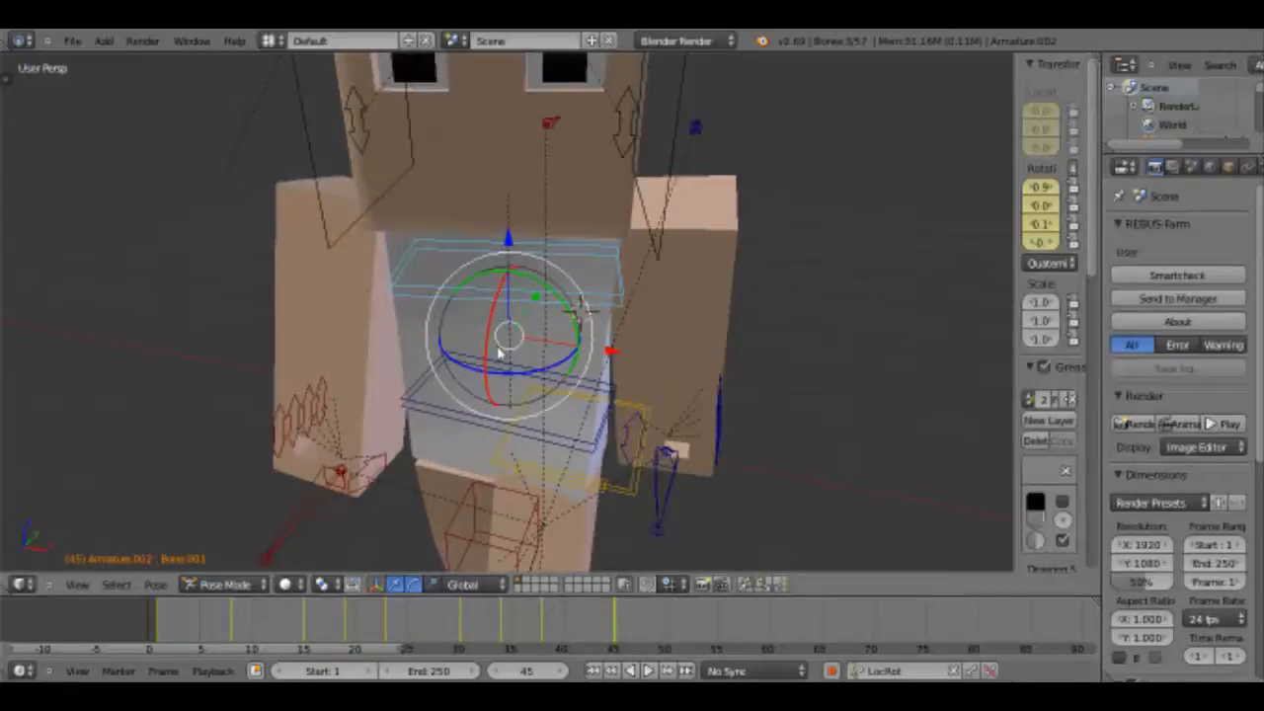
{"action": "middle_click_drag", "start_coordinate": [500, 352], "coordinate": [602, 593]}
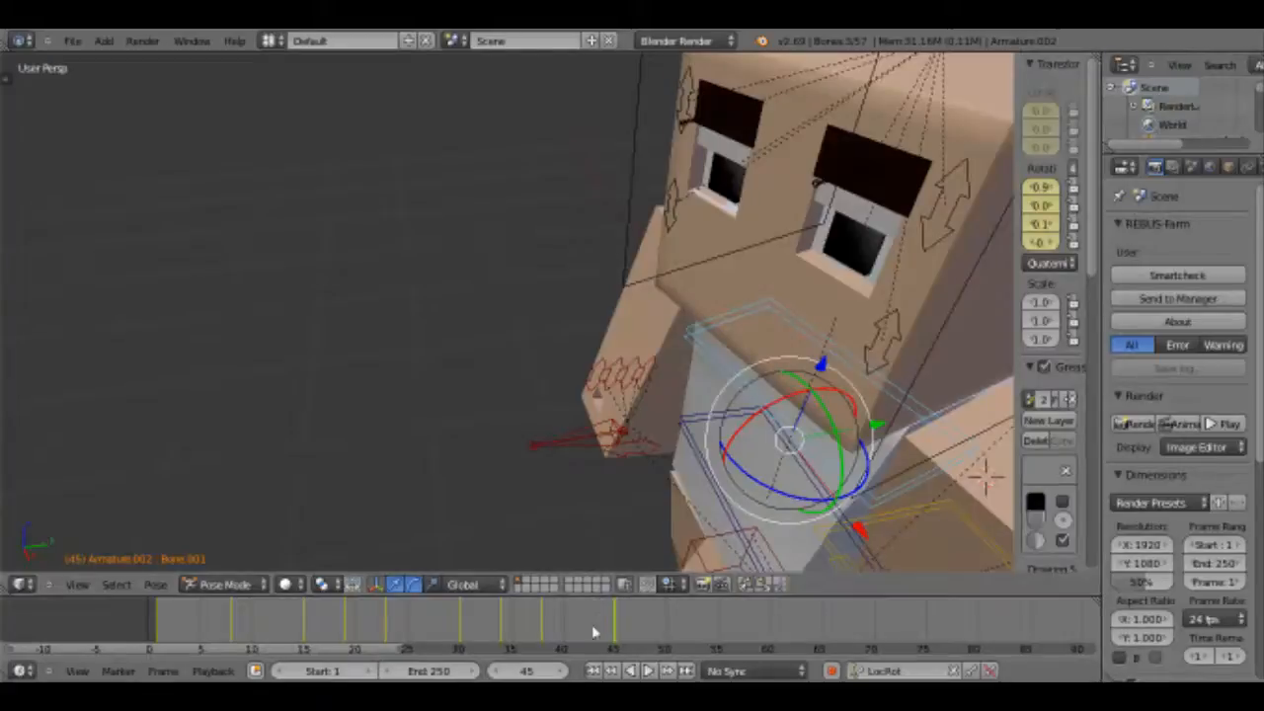
Play the walk animation from frame 1, restart it repeatedly to review the arm and torso motion, and return to frame 1.
{"action": "left_click_drag", "start_coordinate": [592, 630], "coordinate": [356, 551]}
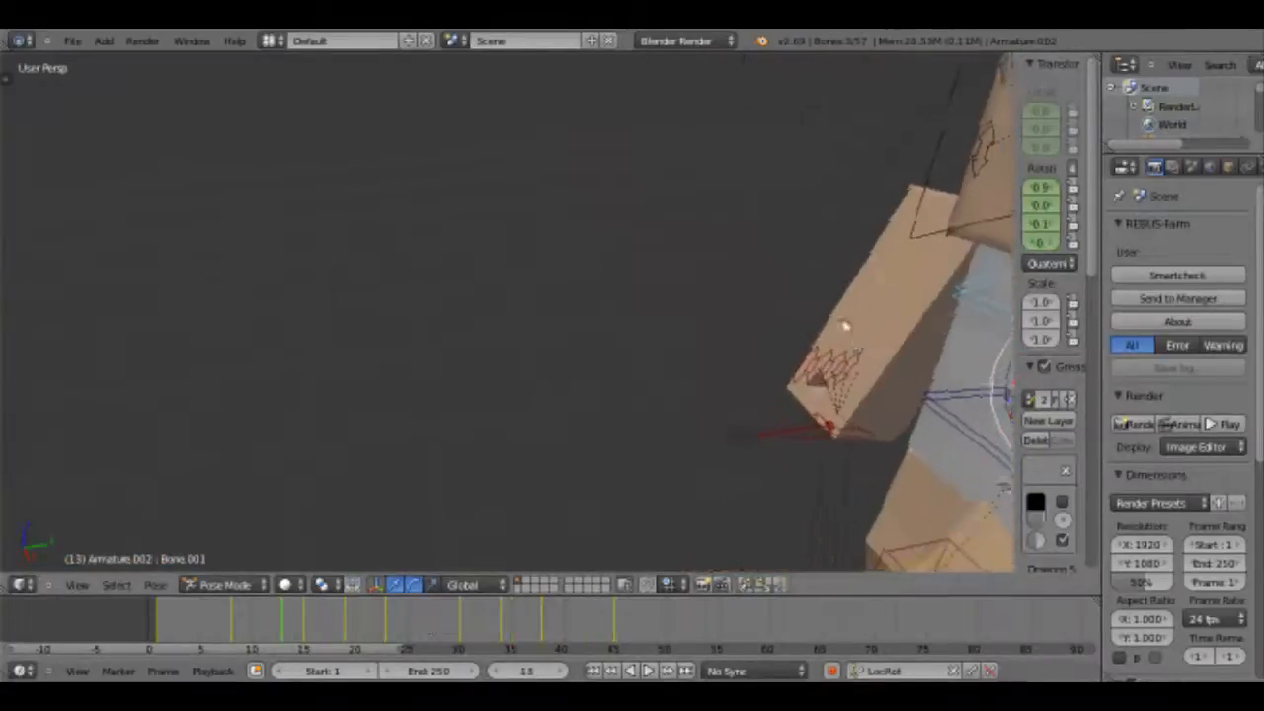
{"action": "scroll", "coordinate": [850, 332], "scroll_direction": "down", "scroll_amount": 4}
{"action": "middle_click_drag", "start_coordinate": [855, 339], "coordinate": [778, 273], "text": "shift"}
{"action": "key", "text": "shift+Left"}
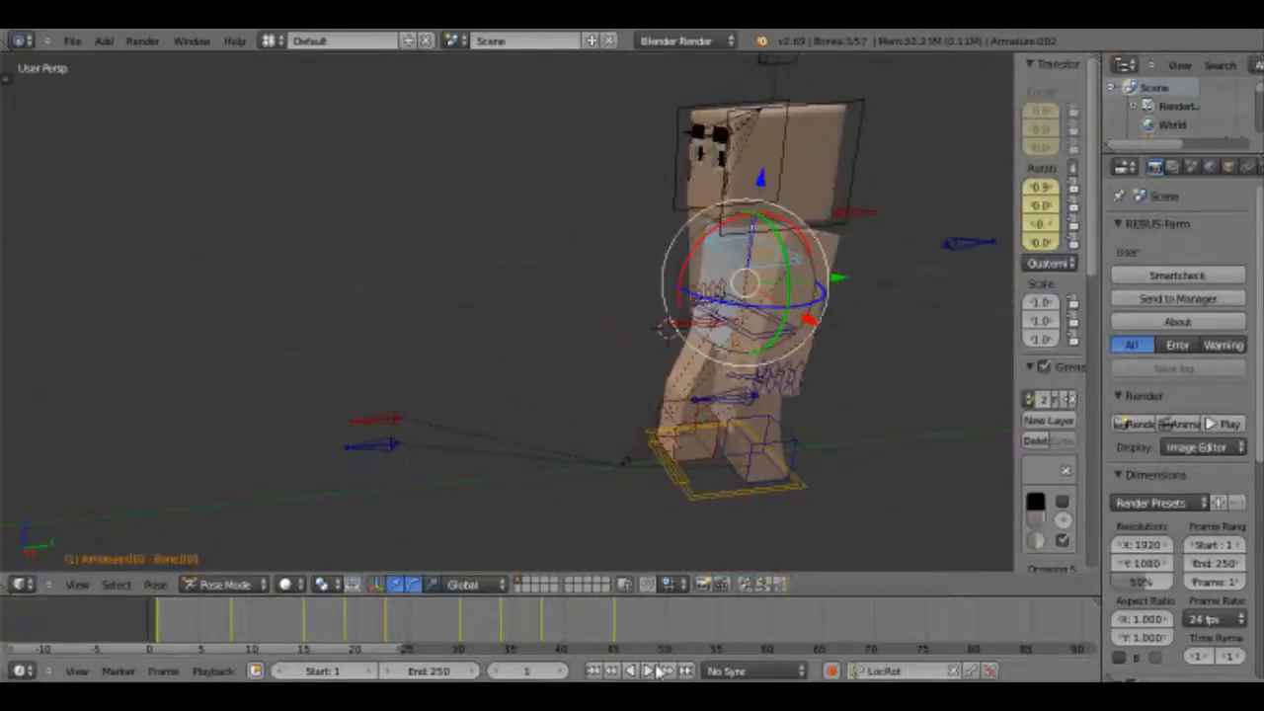
{"action": "left_click", "coordinate": [648, 670]}
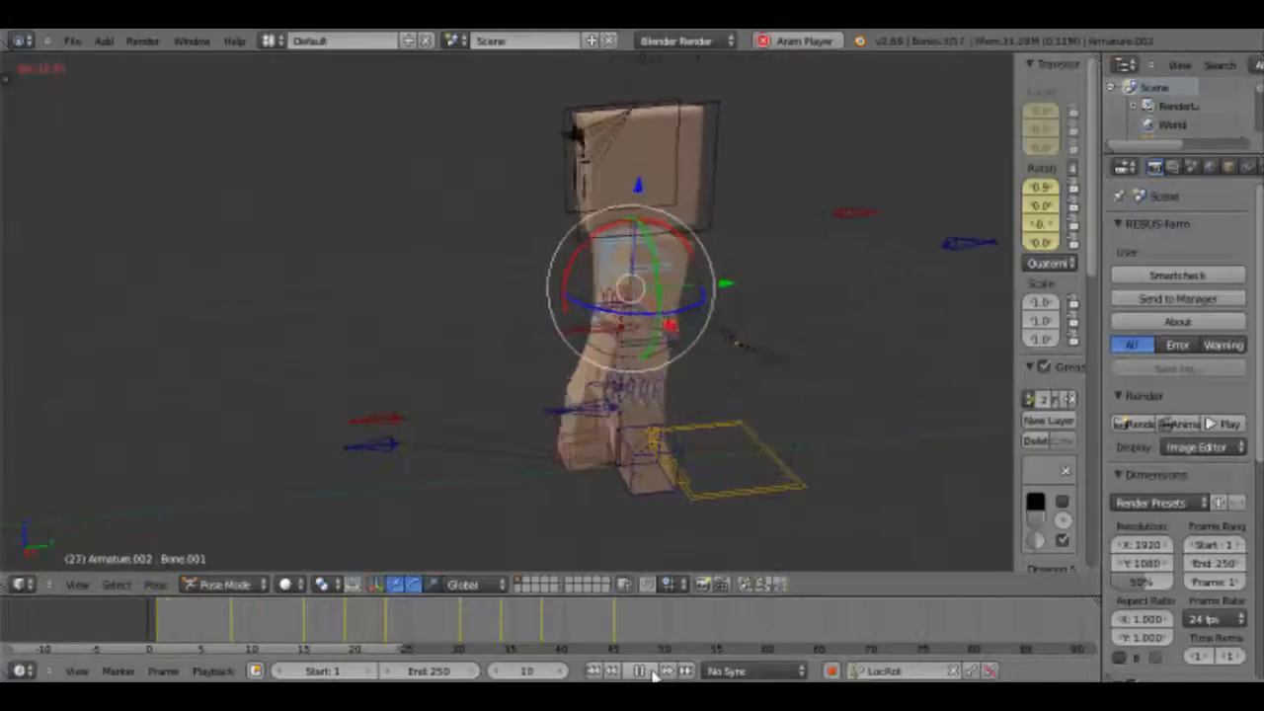
{"action": "left_click", "coordinate": [161, 627]}
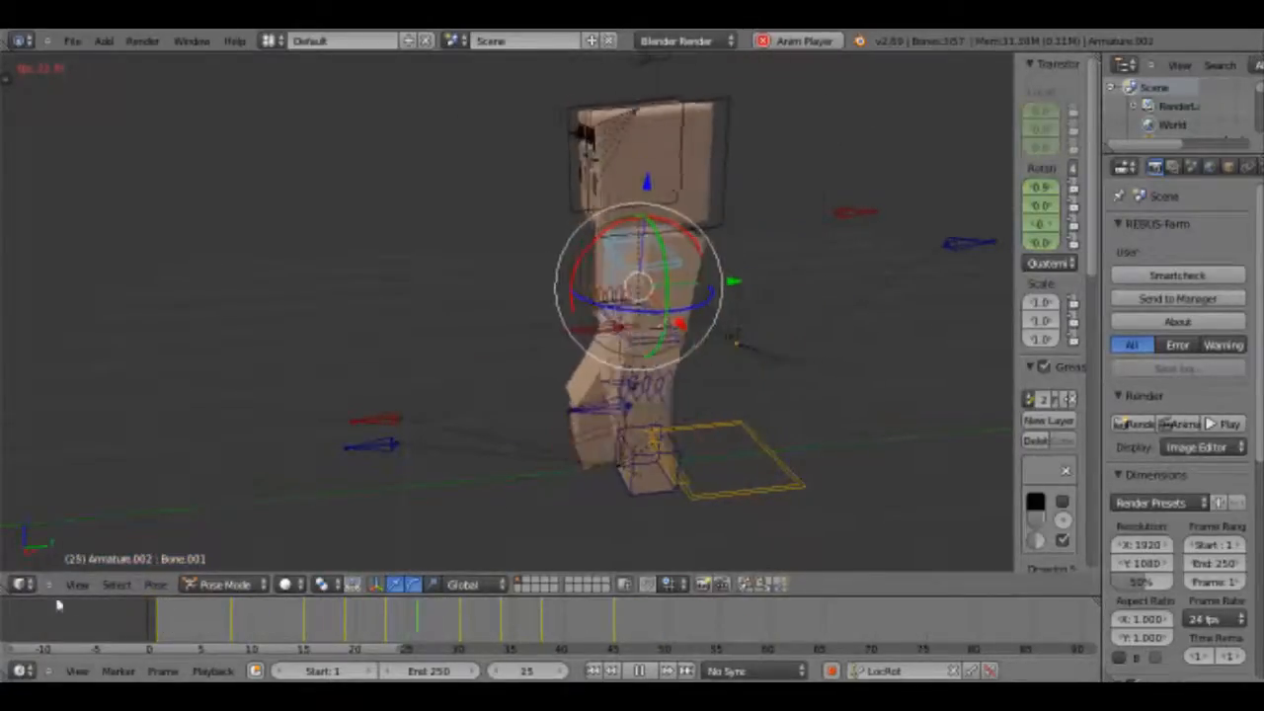
{"action": "left_click", "coordinate": [133, 635]}
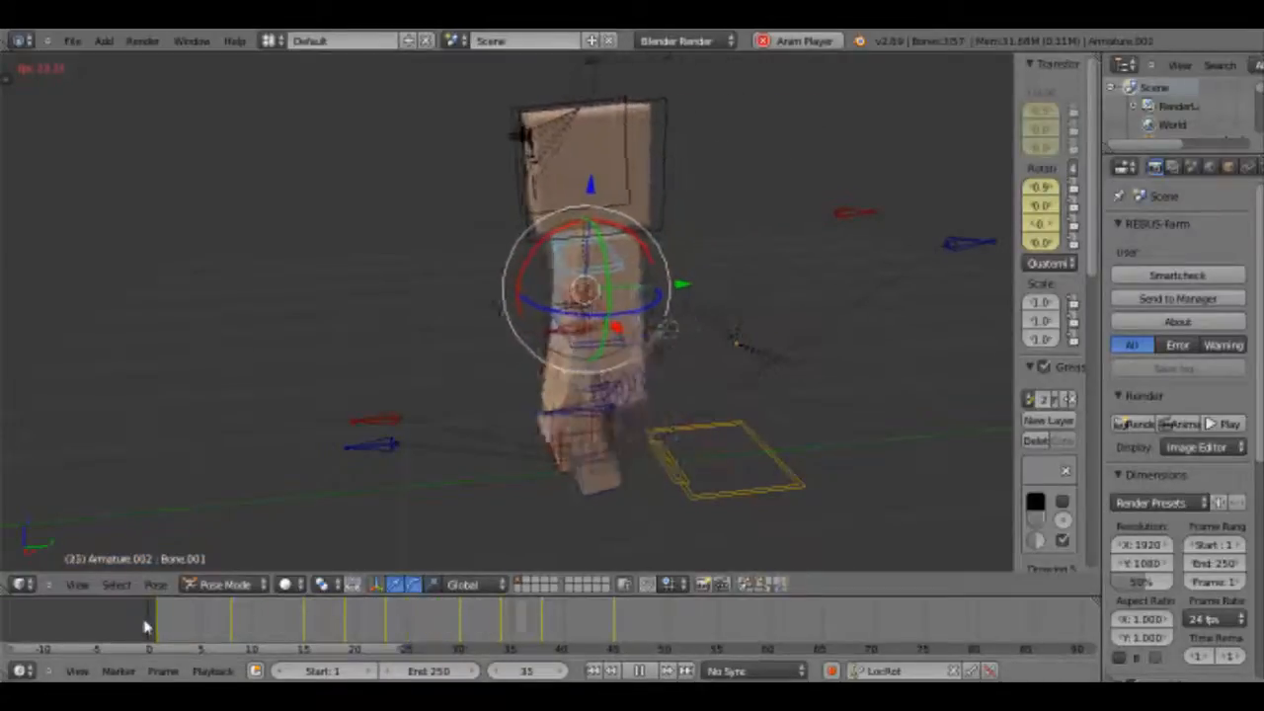
{"action": "left_click", "coordinate": [145, 627]}
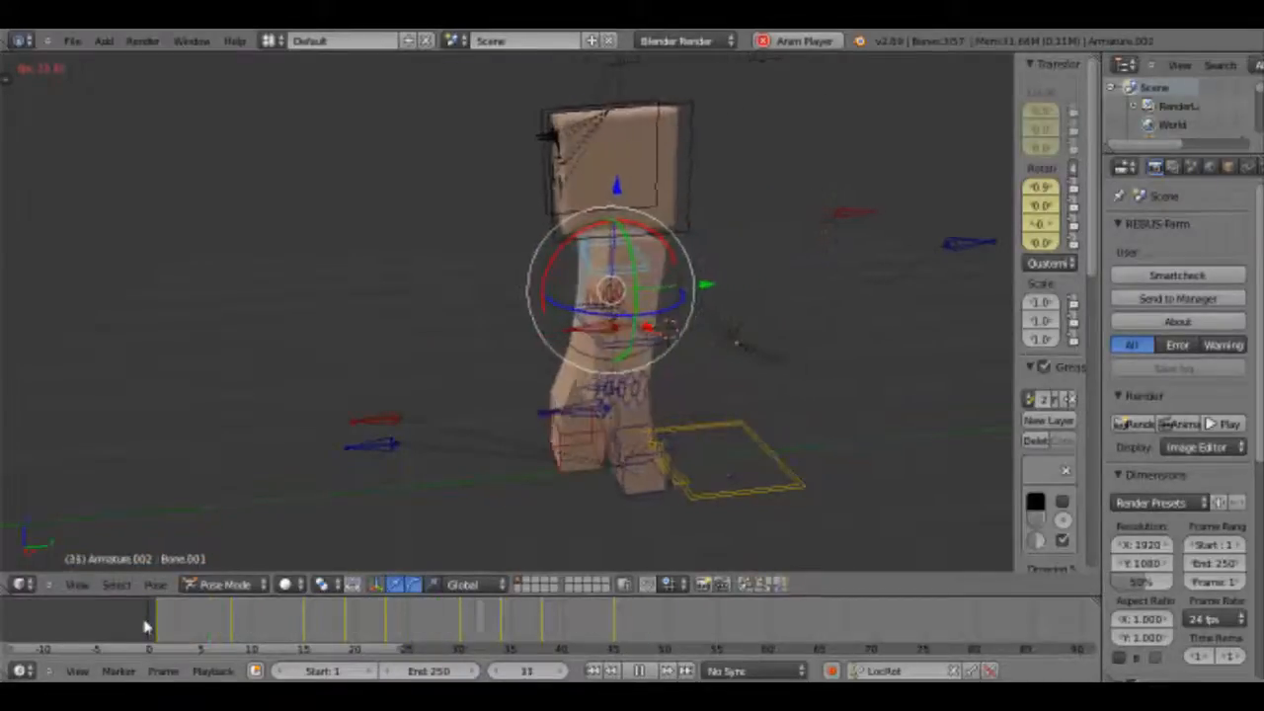
{"action": "left_click", "coordinate": [145, 626]}
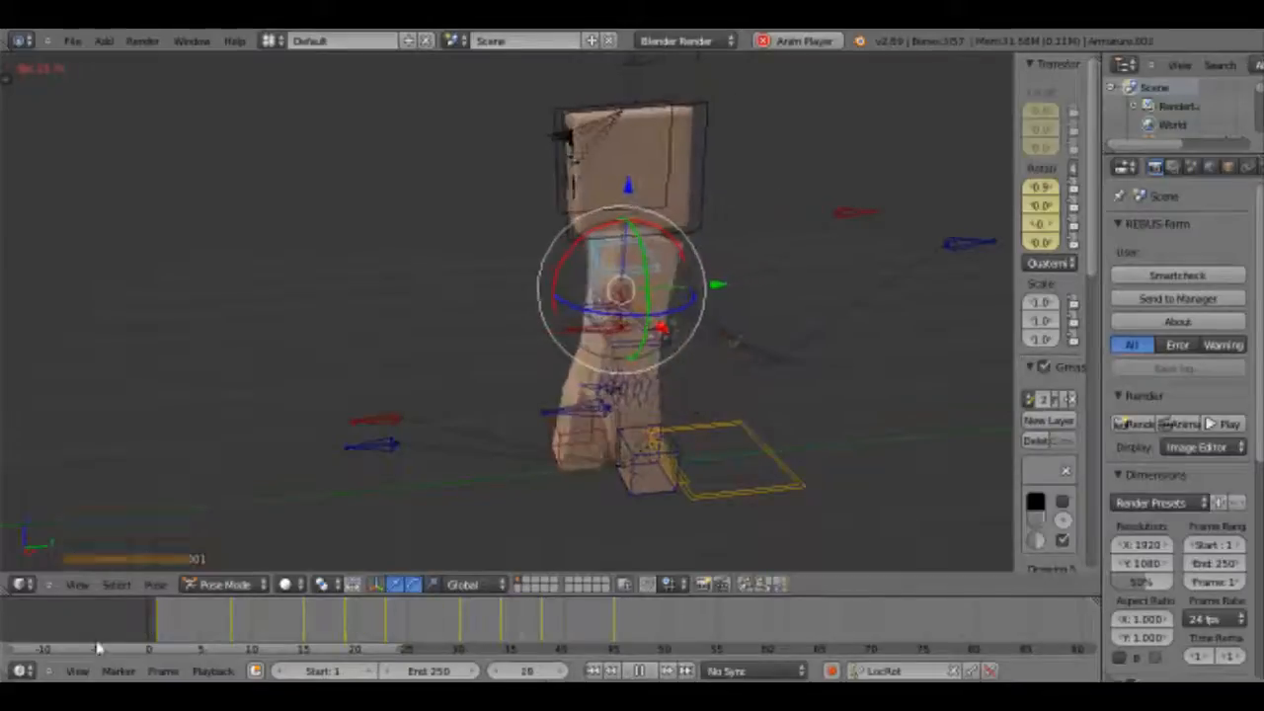
{"action": "left_click", "coordinate": [143, 646]}
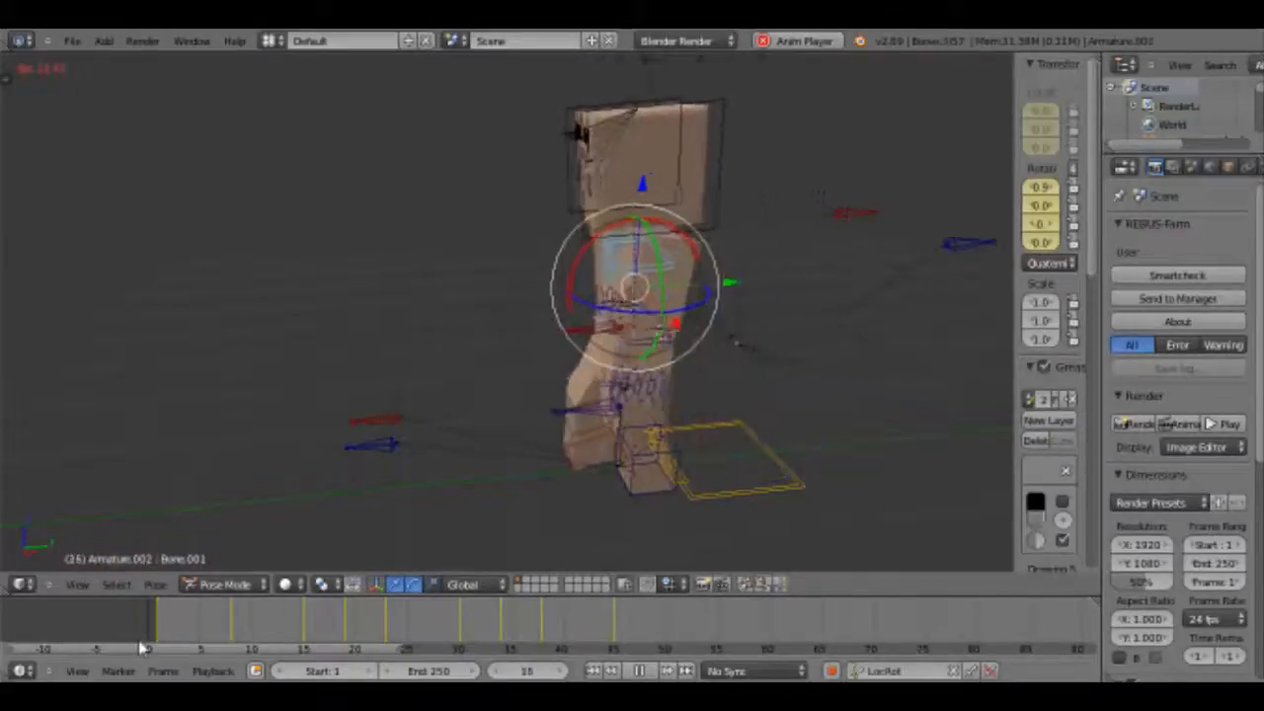
{"action": "left_click", "coordinate": [143, 647]}
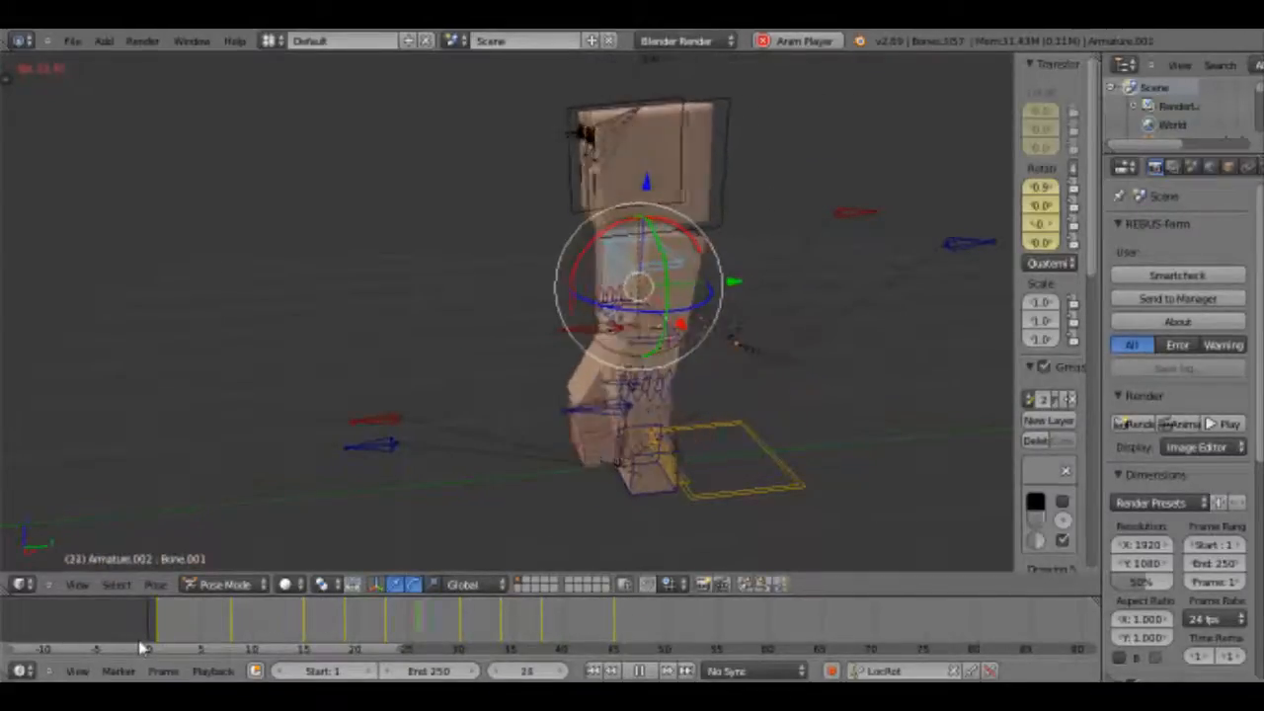
{"action": "left_click", "coordinate": [143, 647]}
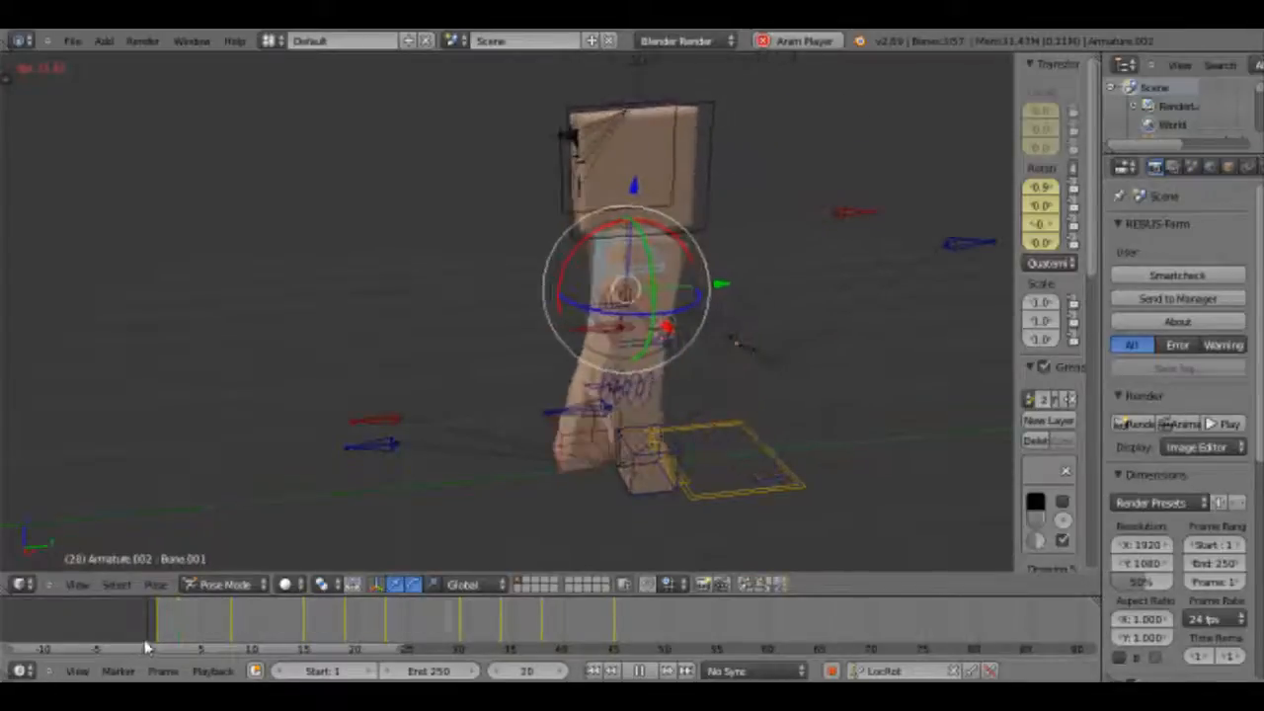
{"action": "left_click", "coordinate": [155, 639]}
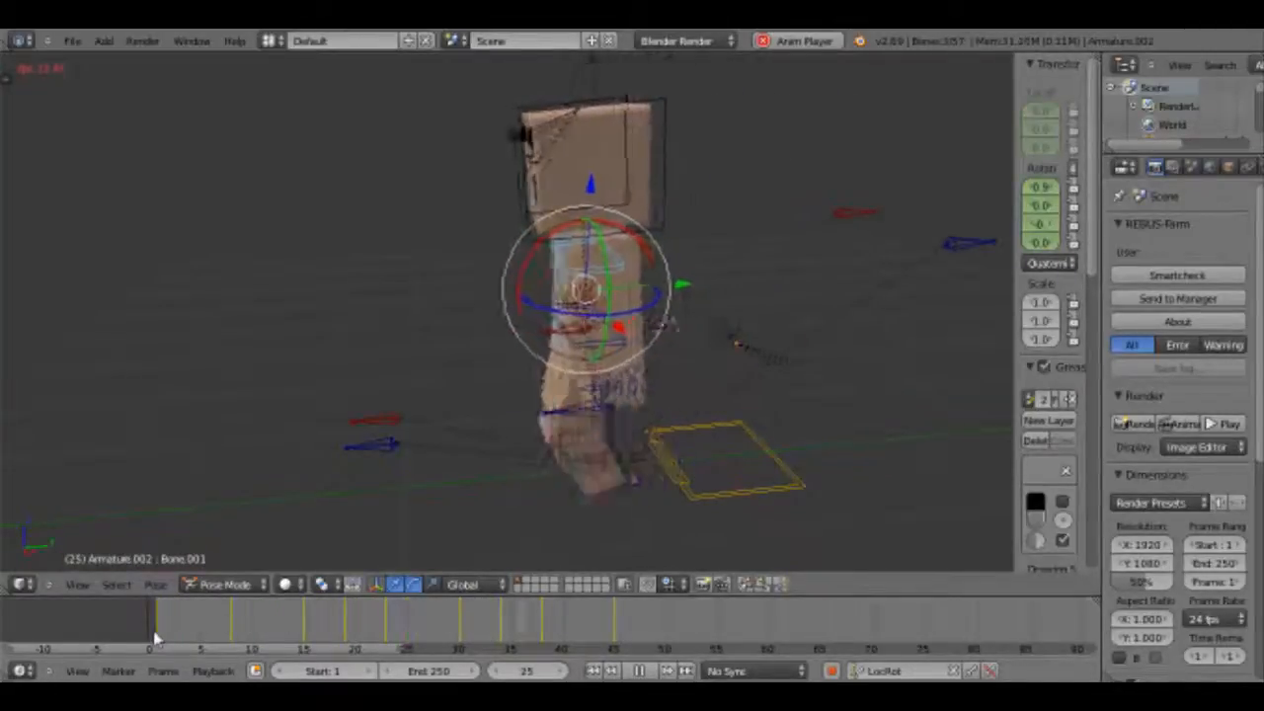
{"action": "left_click", "coordinate": [155, 633]}
{"action": "left_click", "coordinate": [155, 633]}
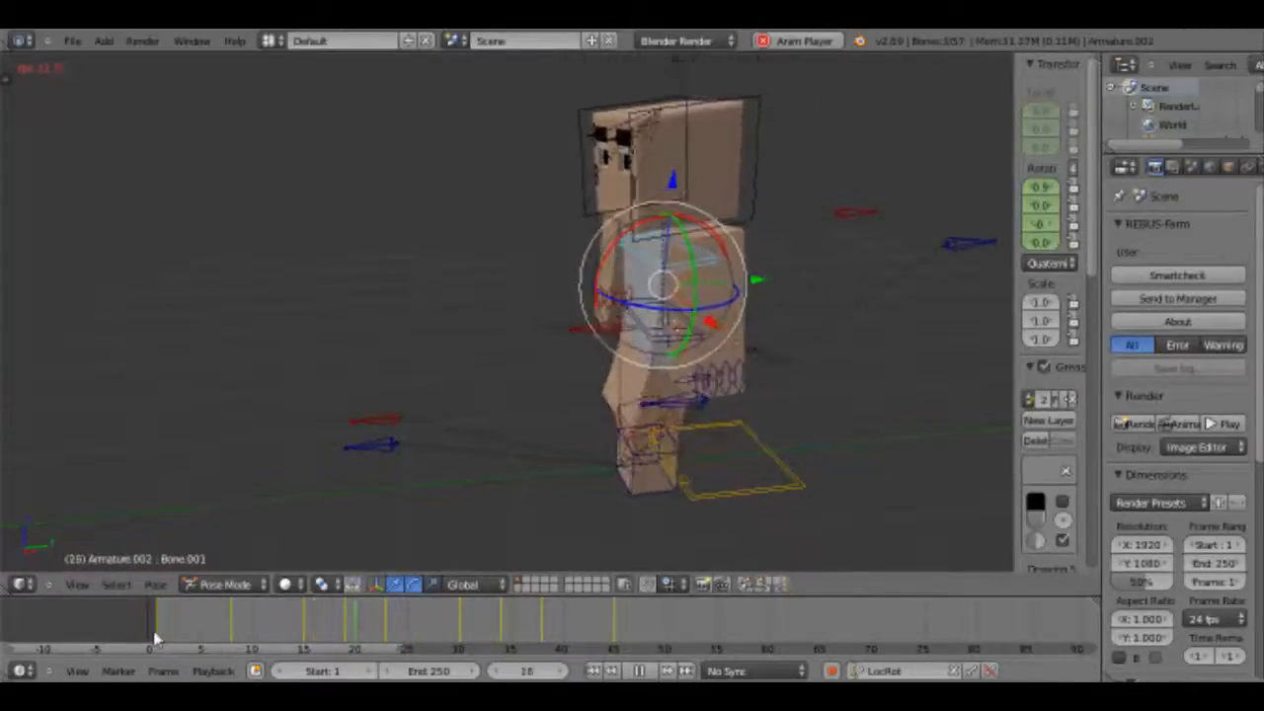
{"action": "left_click", "coordinate": [155, 639]}
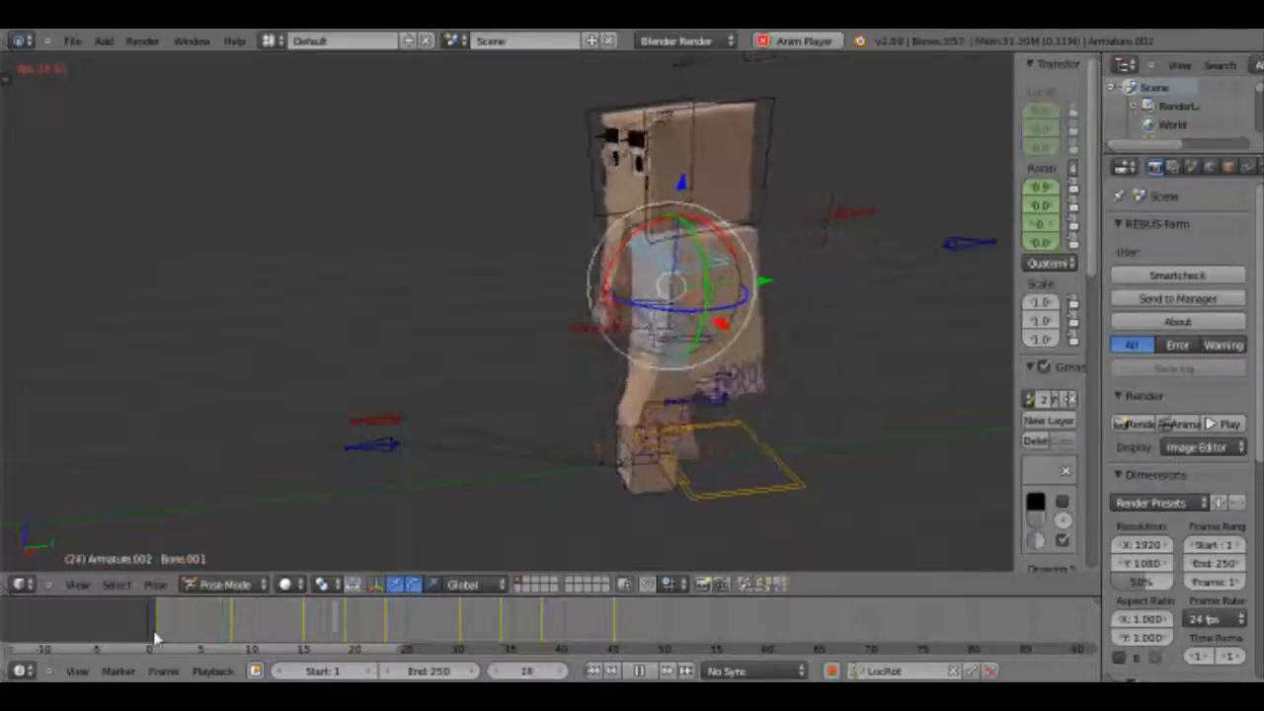
{"action": "left_click", "coordinate": [640, 671]}
{"action": "left_click_drag", "start_coordinate": [497, 632], "coordinate": [167, 644]}
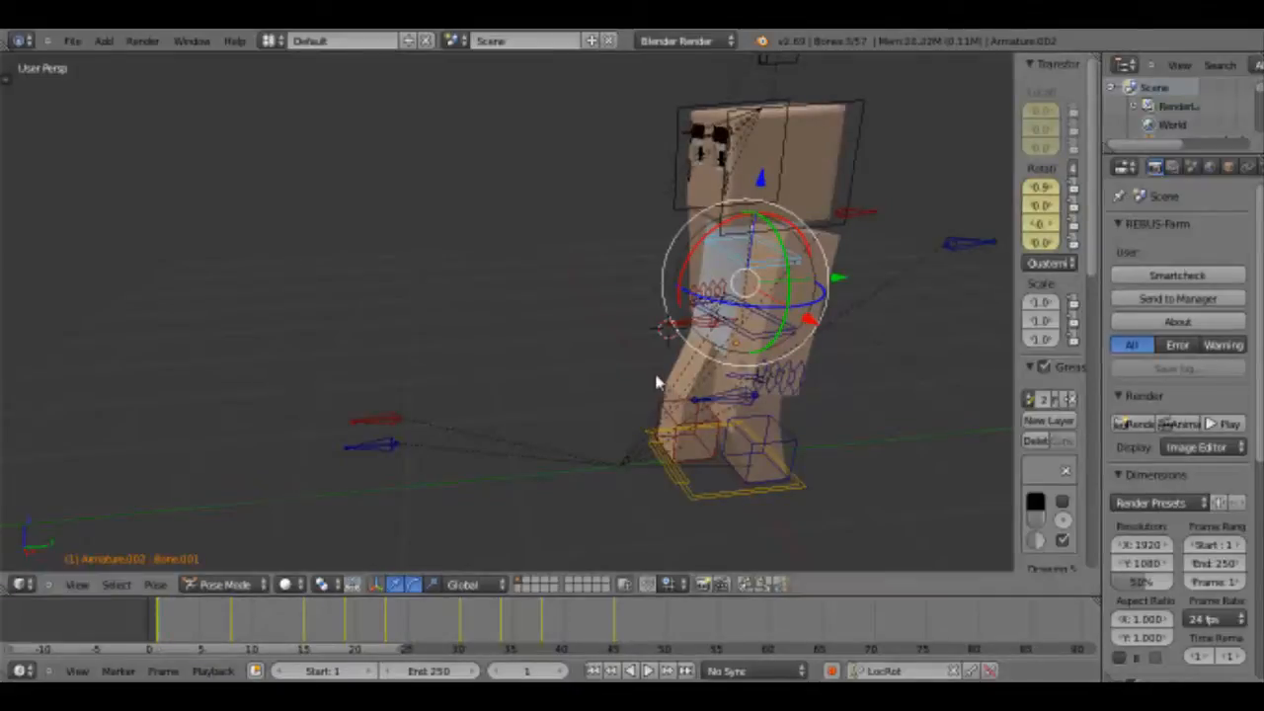
Select the head's armature, switch it to Pose Mode, and go back to frame 1 with the head control selected.
{"action": "middle_click_drag", "start_coordinate": [657, 377], "coordinate": [643, 579]}
{"action": "scroll", "coordinate": [705, 505], "scroll_direction": "up", "scroll_amount": 5}
{"action": "middle_click_drag", "start_coordinate": [672, 512], "coordinate": [451, 589]}
{"action": "scroll", "coordinate": [518, 325], "scroll_direction": "down", "scroll_amount": 3}
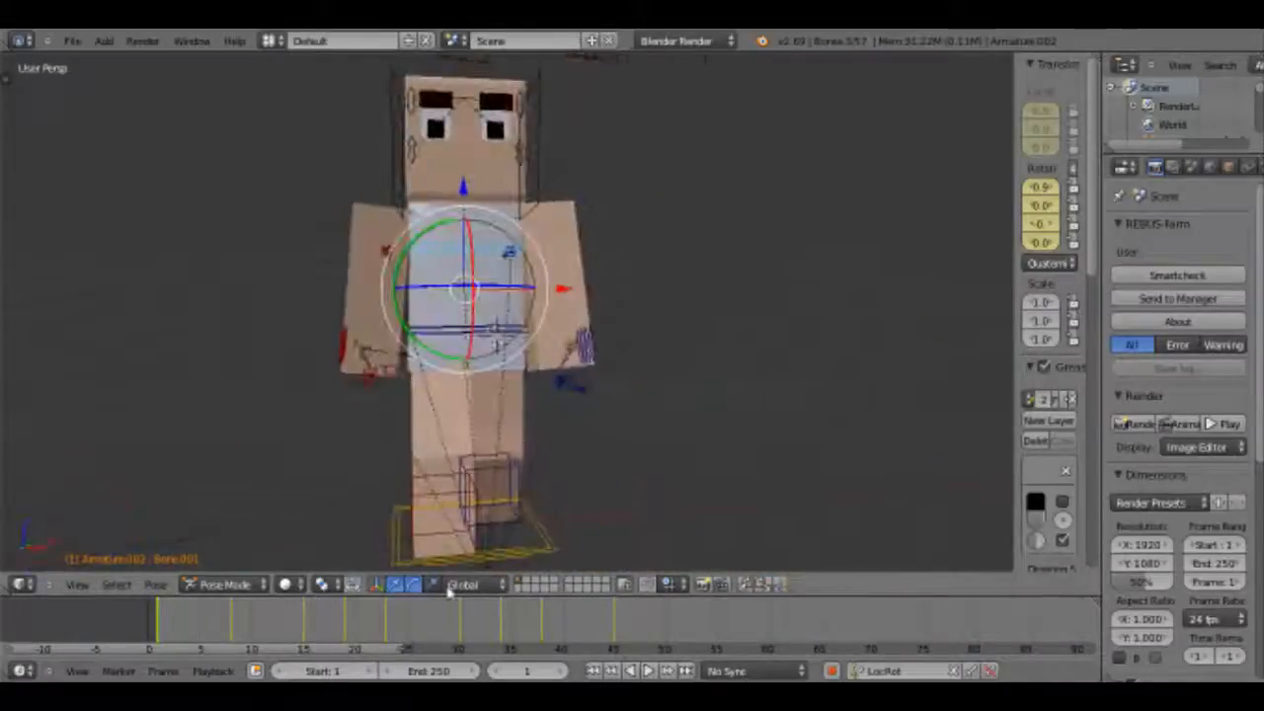
{"action": "left_click", "coordinate": [251, 653]}
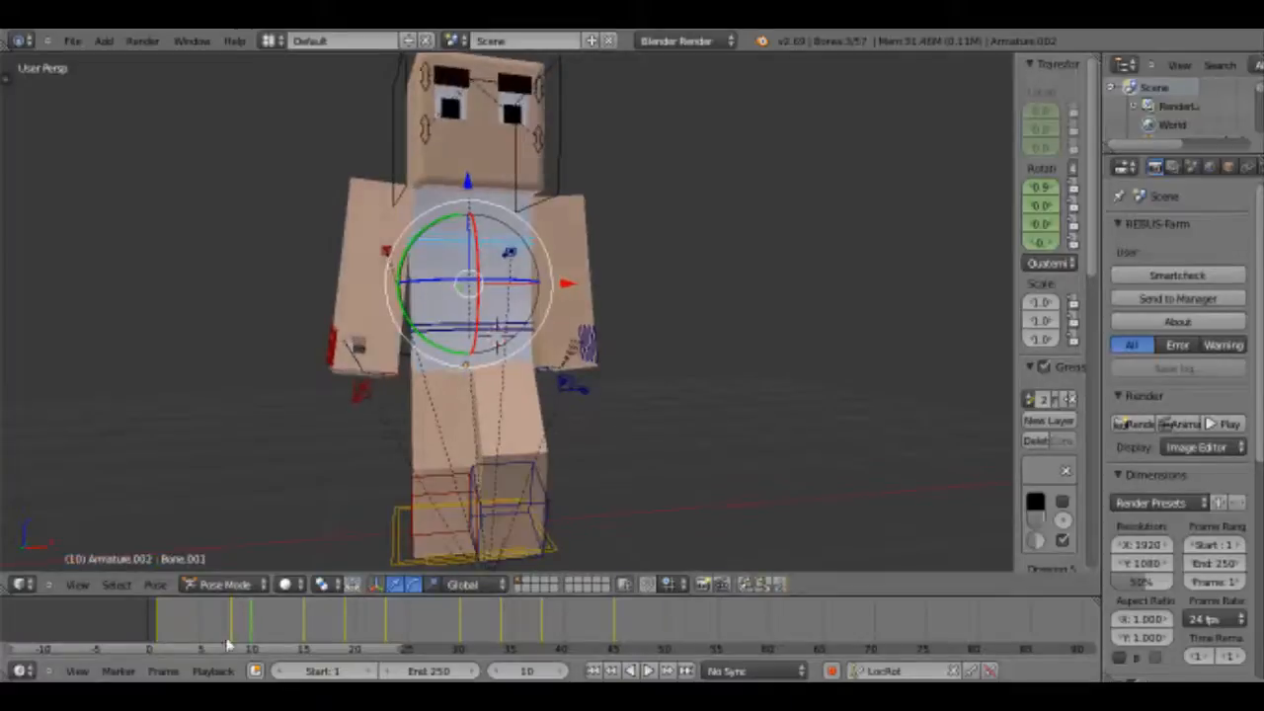
{"action": "left_click", "coordinate": [210, 641]}
{"action": "right_click", "coordinate": [544, 191]}
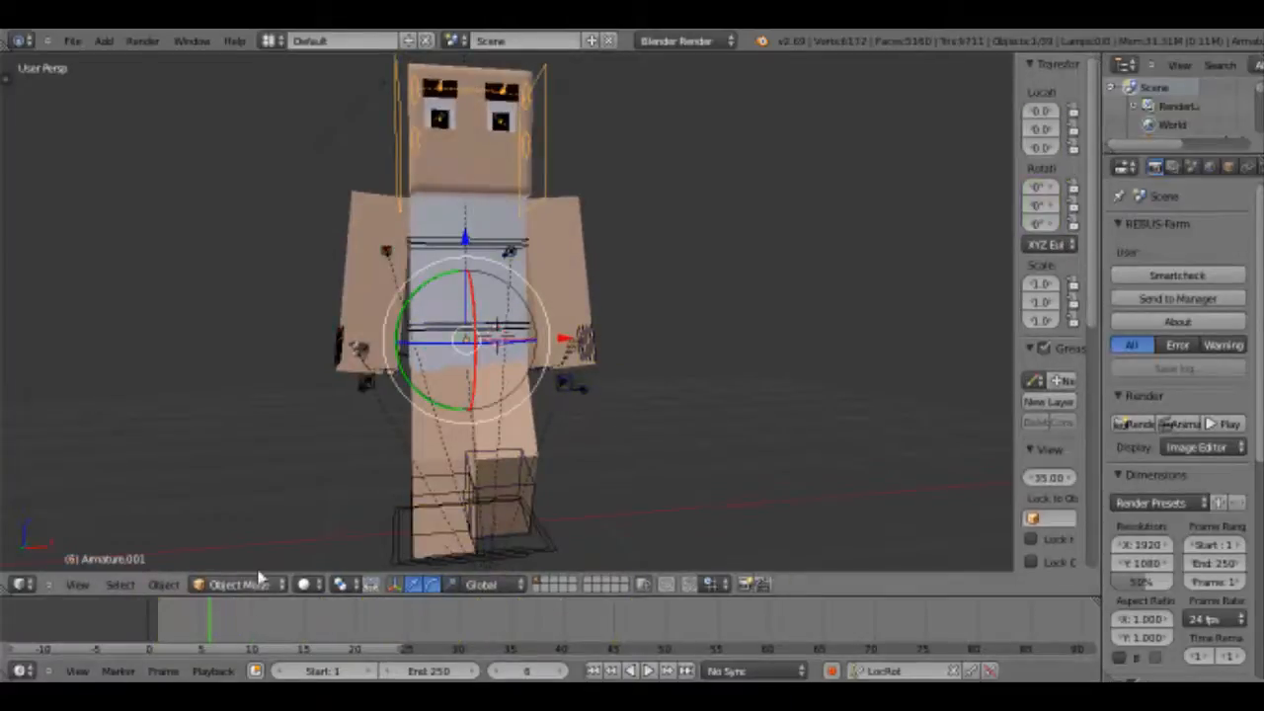
{"action": "left_click", "coordinate": [268, 531]}
{"action": "middle_click_drag", "start_coordinate": [511, 333], "coordinate": [606, 425]}
{"action": "left_click", "coordinate": [163, 630]}
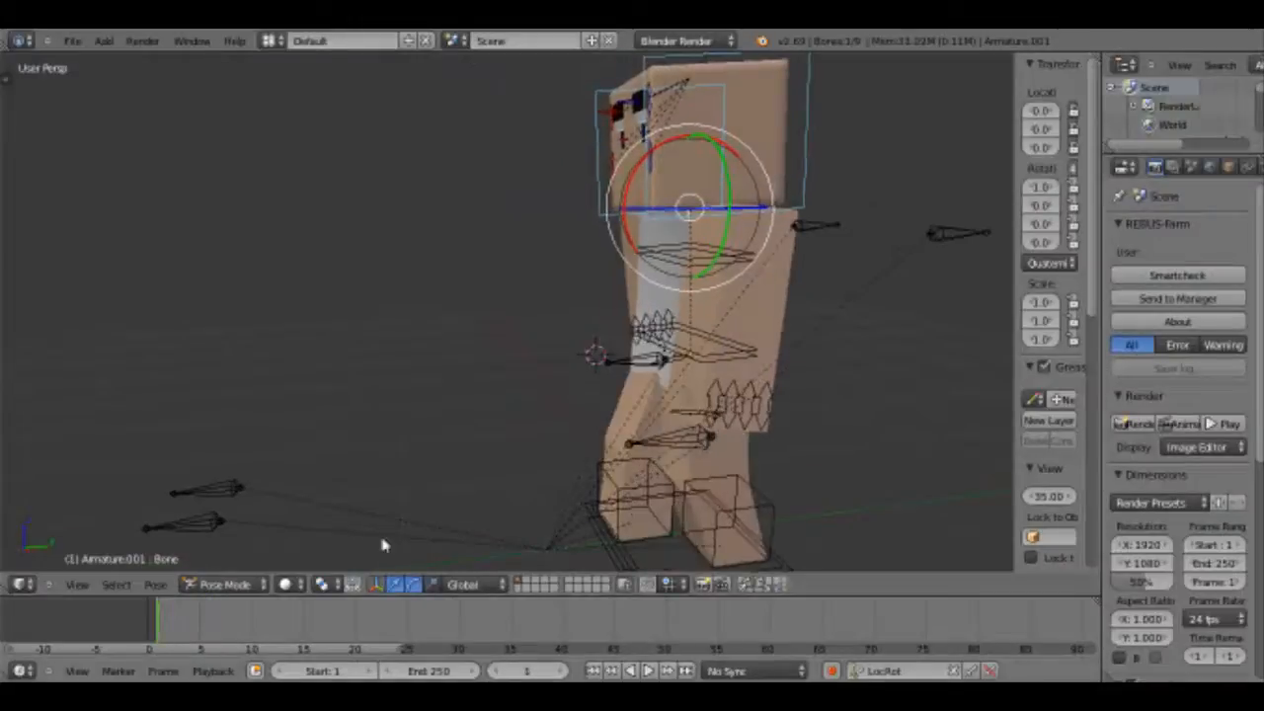
With the head control selected, add timeline markers at frames 1, 15, 30 and 45, and return to frame 15.
{"action": "right_click", "coordinate": [691, 280]}
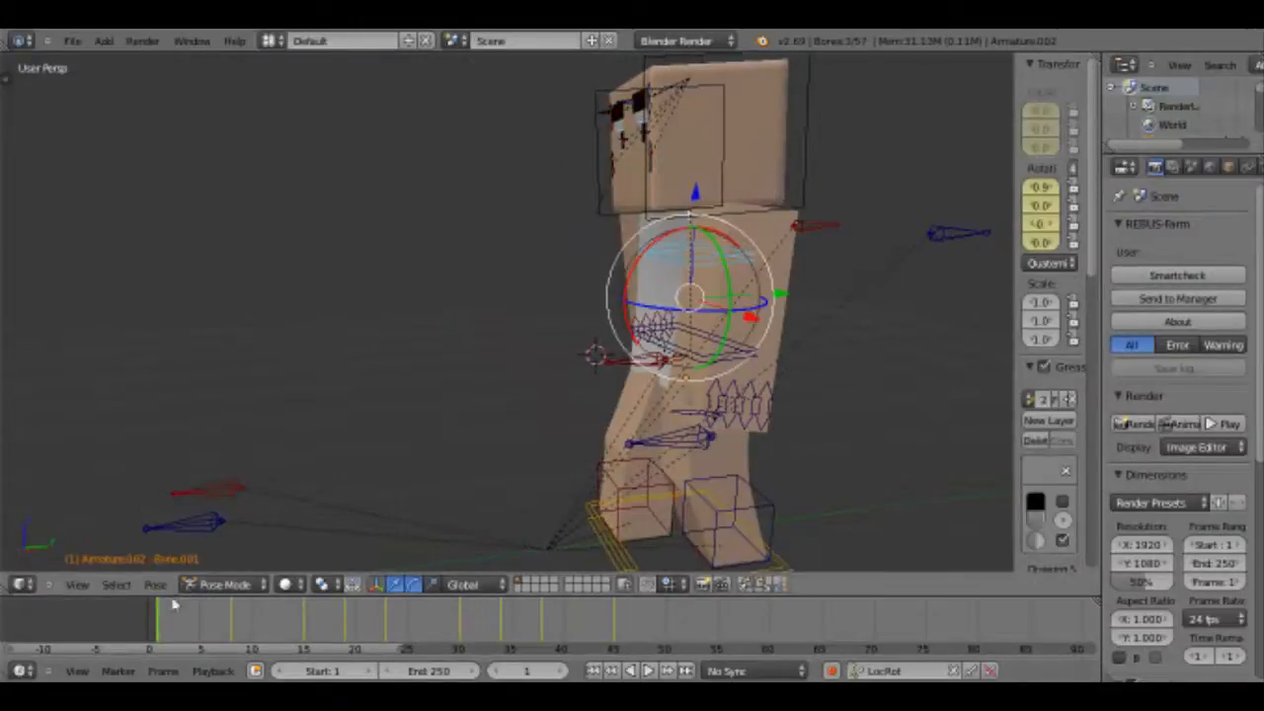
{"action": "right_click", "coordinate": [660, 227]}
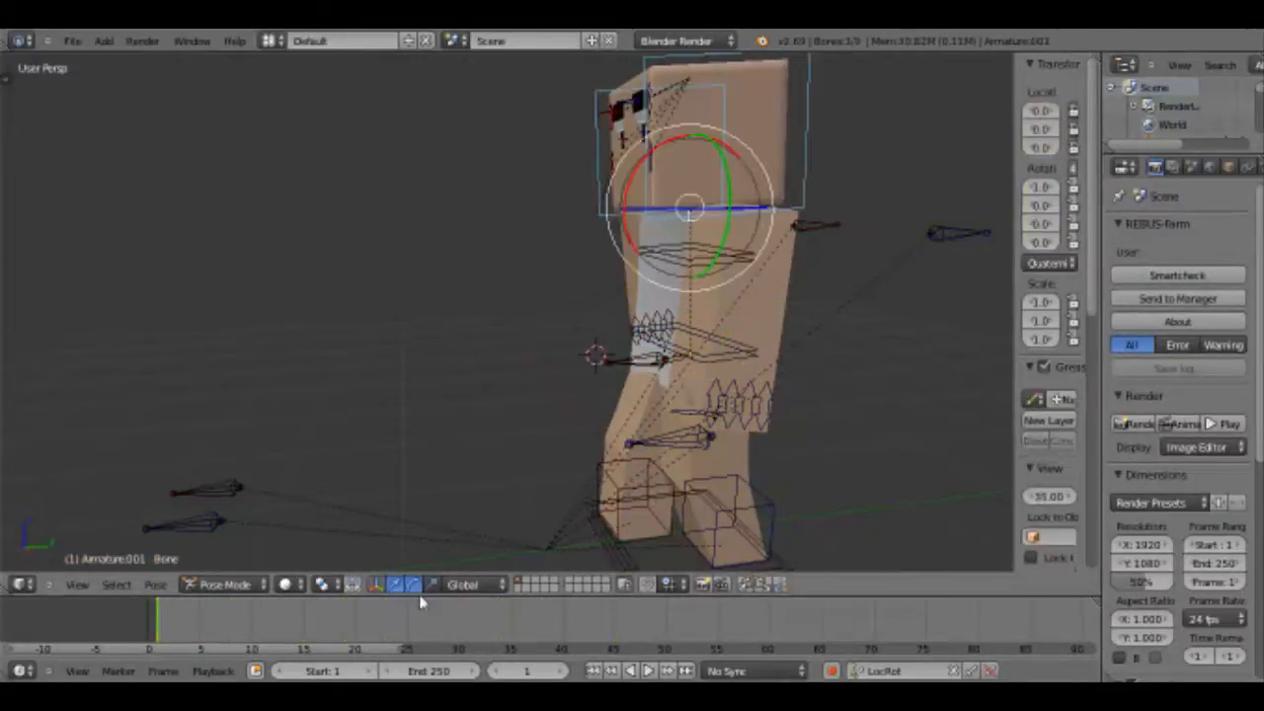
{"action": "left_click", "coordinate": [304, 633]}
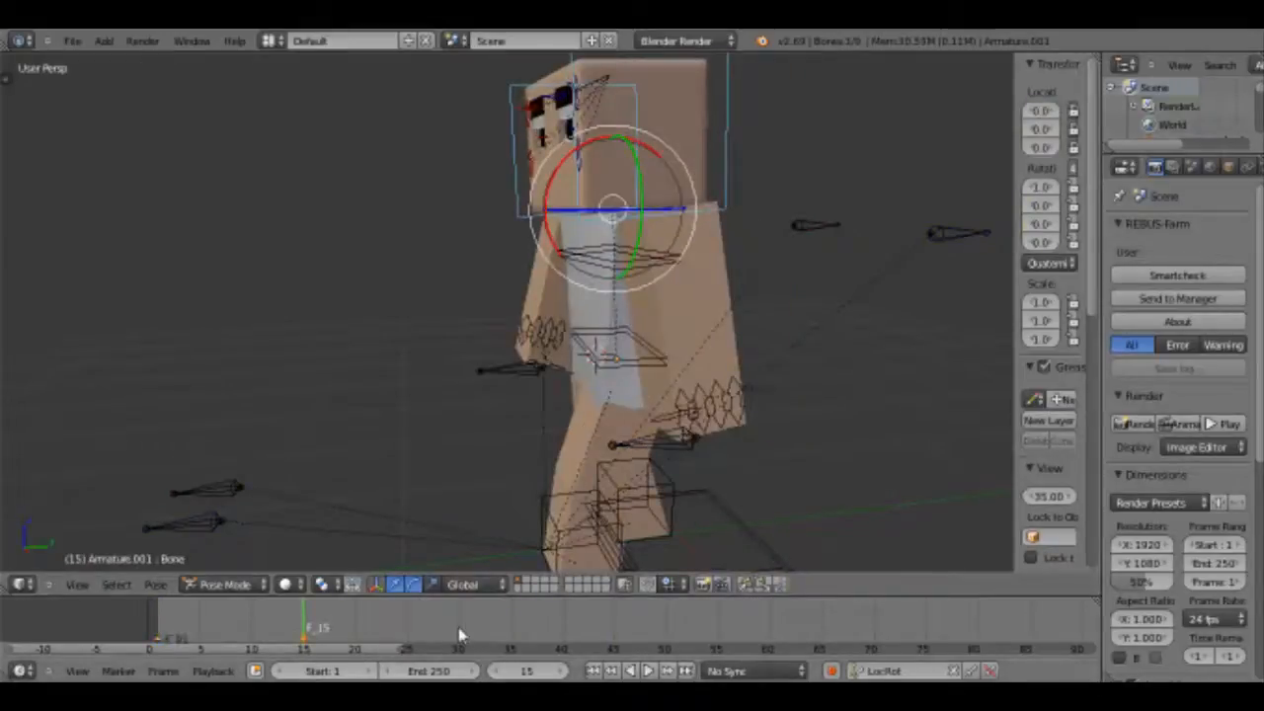
{"action": "left_click", "coordinate": [459, 634]}
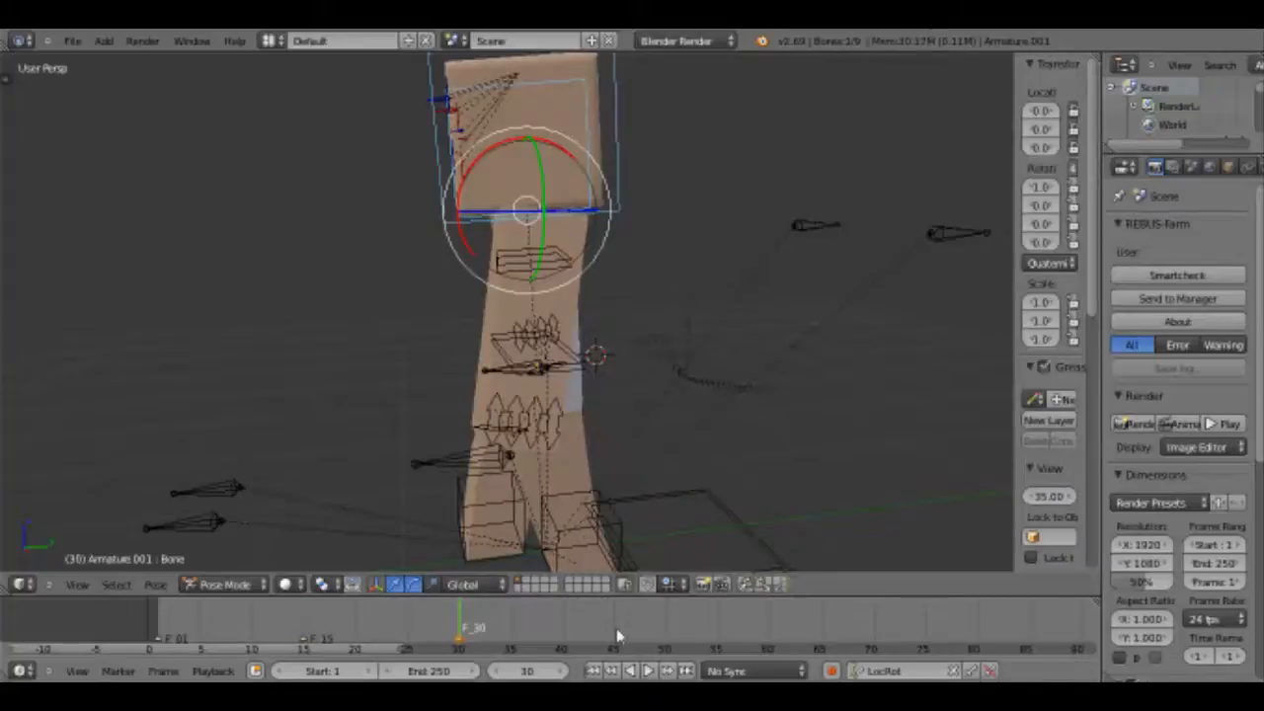
{"action": "left_click", "coordinate": [615, 636]}
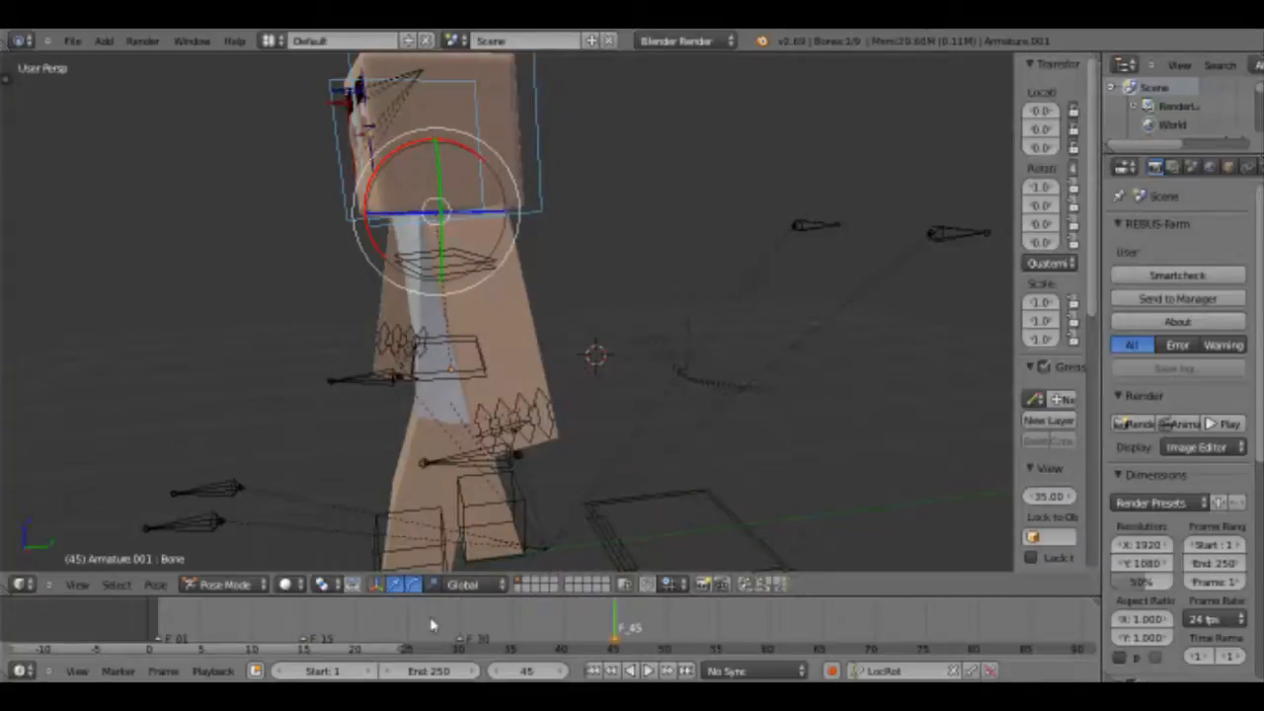
{"action": "left_click_drag", "start_coordinate": [430, 624], "coordinate": [283, 626]}
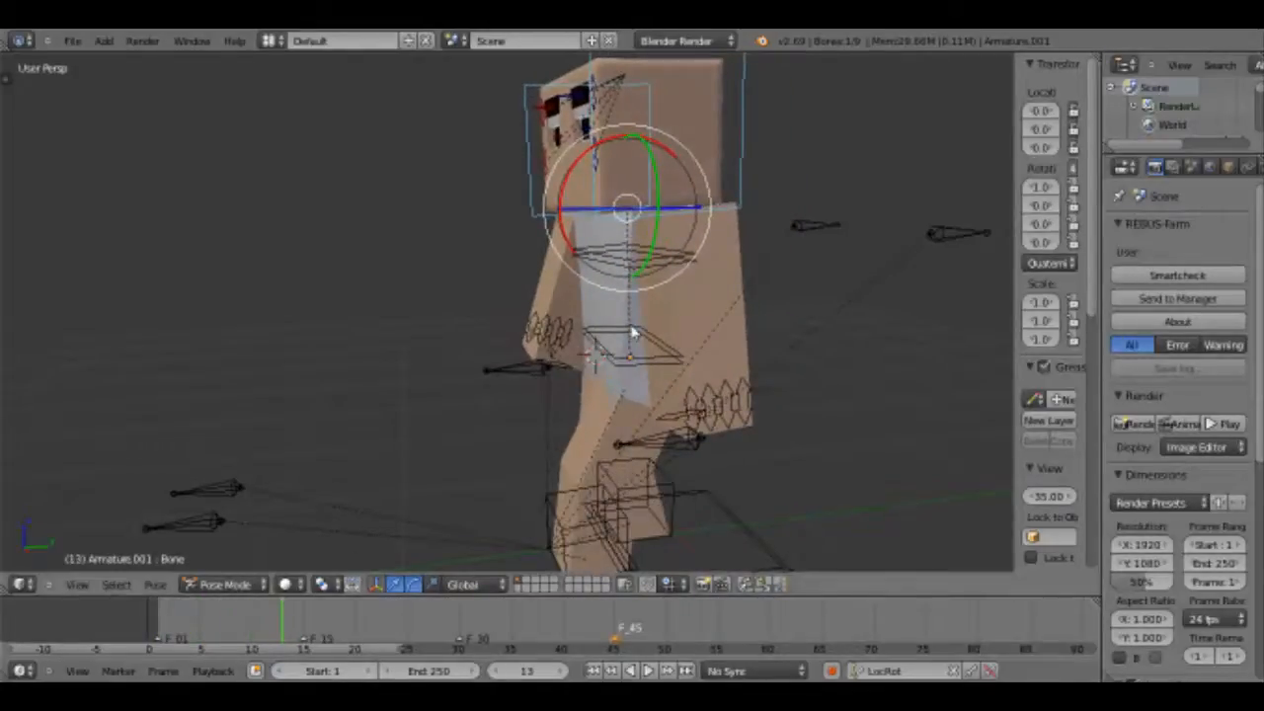
{"action": "left_click", "coordinate": [307, 630]}
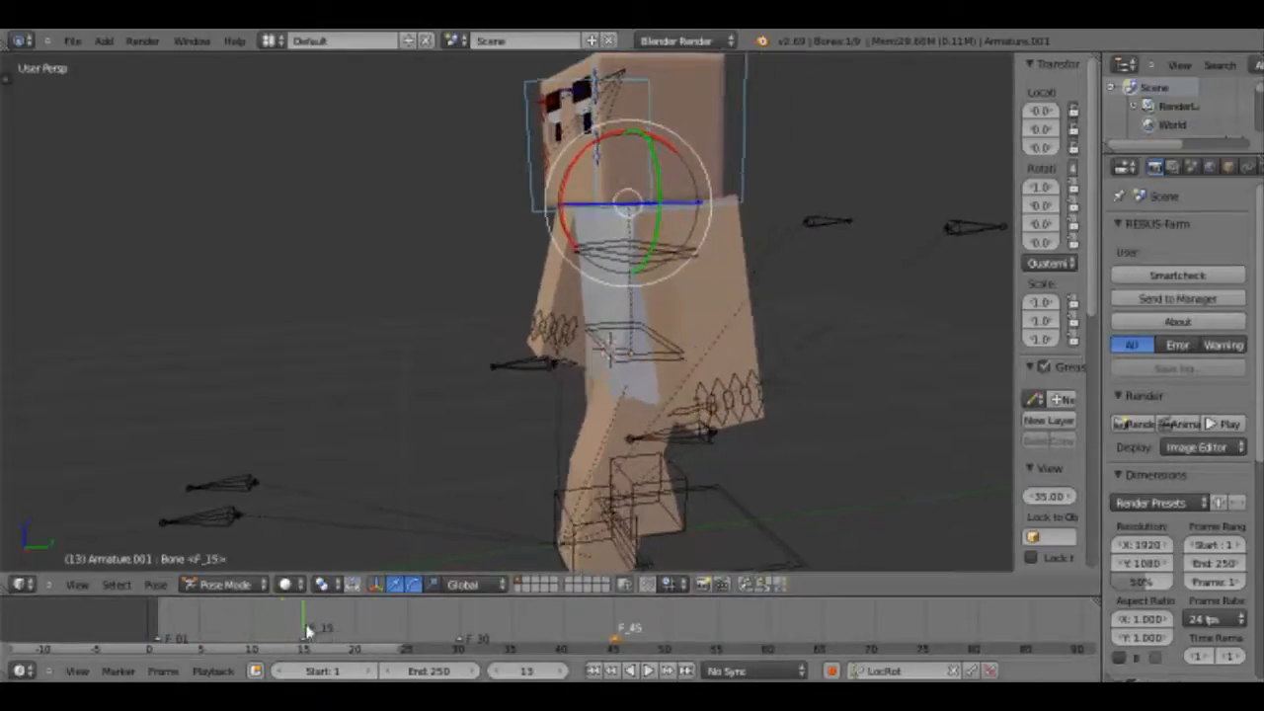
Go to frame 16 and insert a LocRot keyframe on the head control in its current pose.
{"action": "mouse_move", "coordinate": [312, 630]}
{"action": "left_mouse_down"}
{"action": "mouse_move", "coordinate": [365, 646]}
{"action": "mouse_move", "coordinate": [313, 647]}
{"action": "left_mouse_up"}
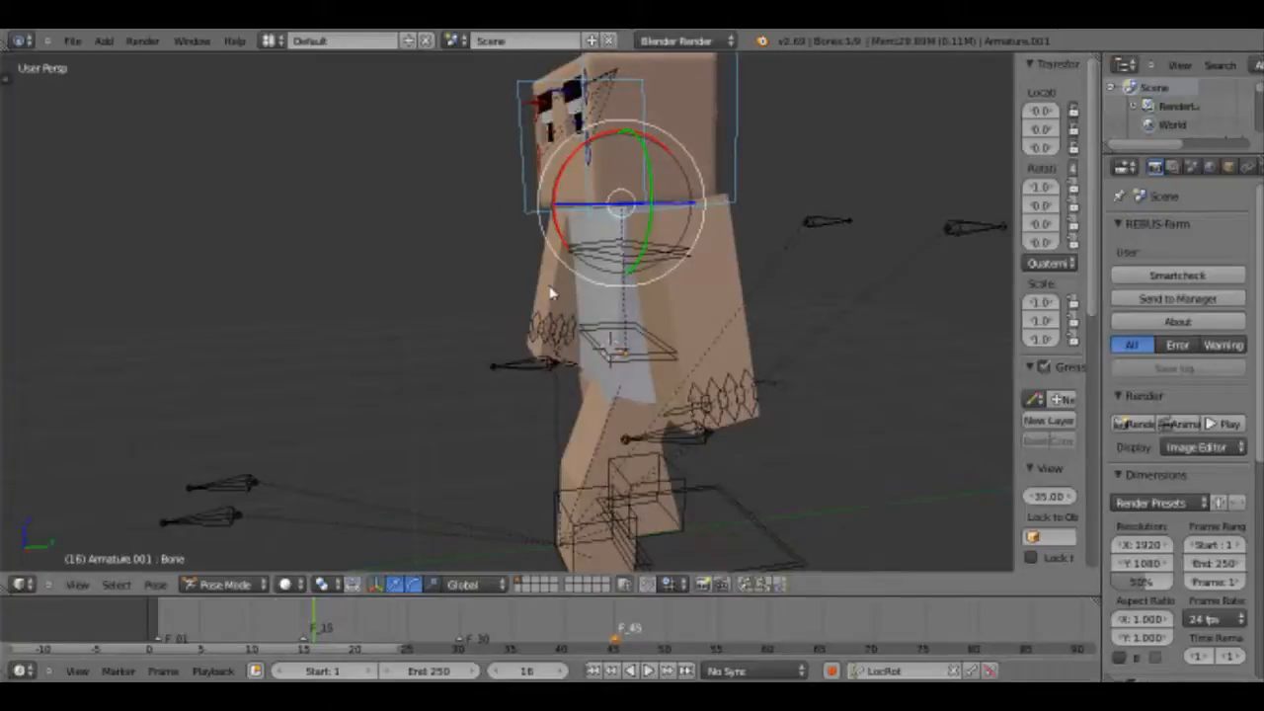
{"action": "key", "text": "i"}
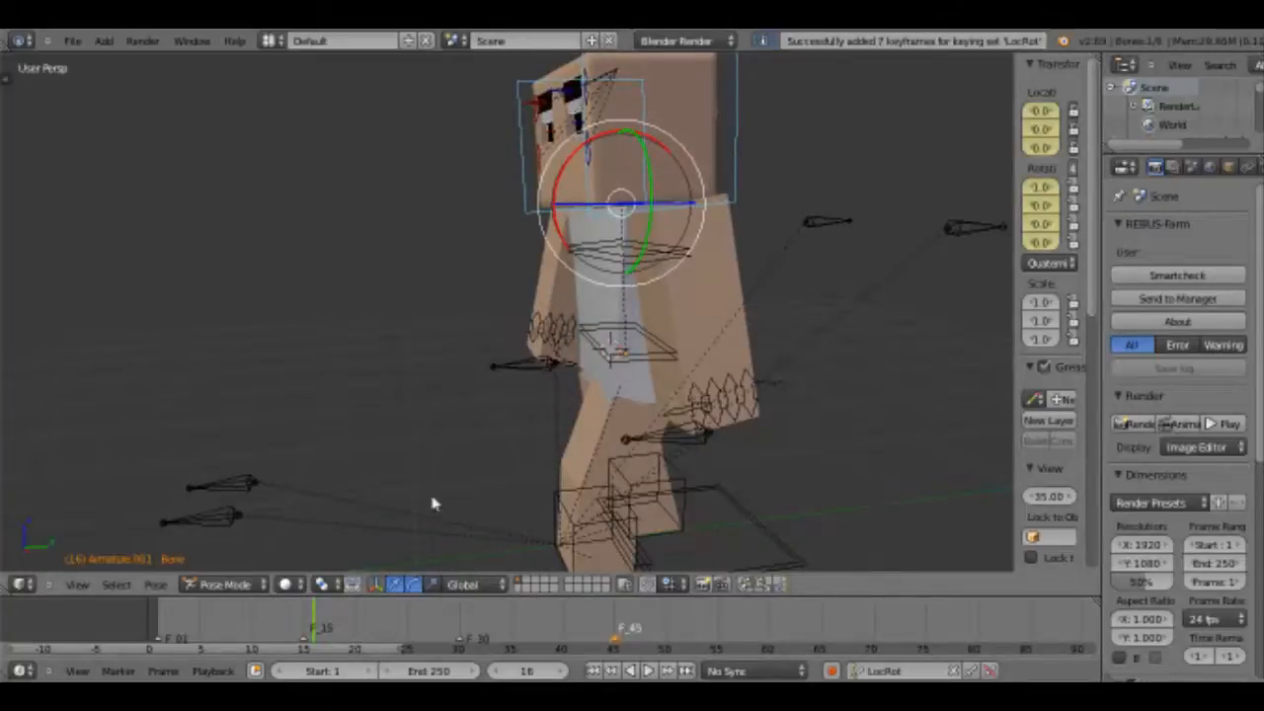
Step back and forth between frames 16 and 21 to examine the body pose around the head.
{"action": "key", "text": "Right"}
{"action": "key", "text": "Right"}
{"action": "key", "text": "Right"}
{"action": "key", "text": "Right"}
{"action": "key", "text": "Right"}
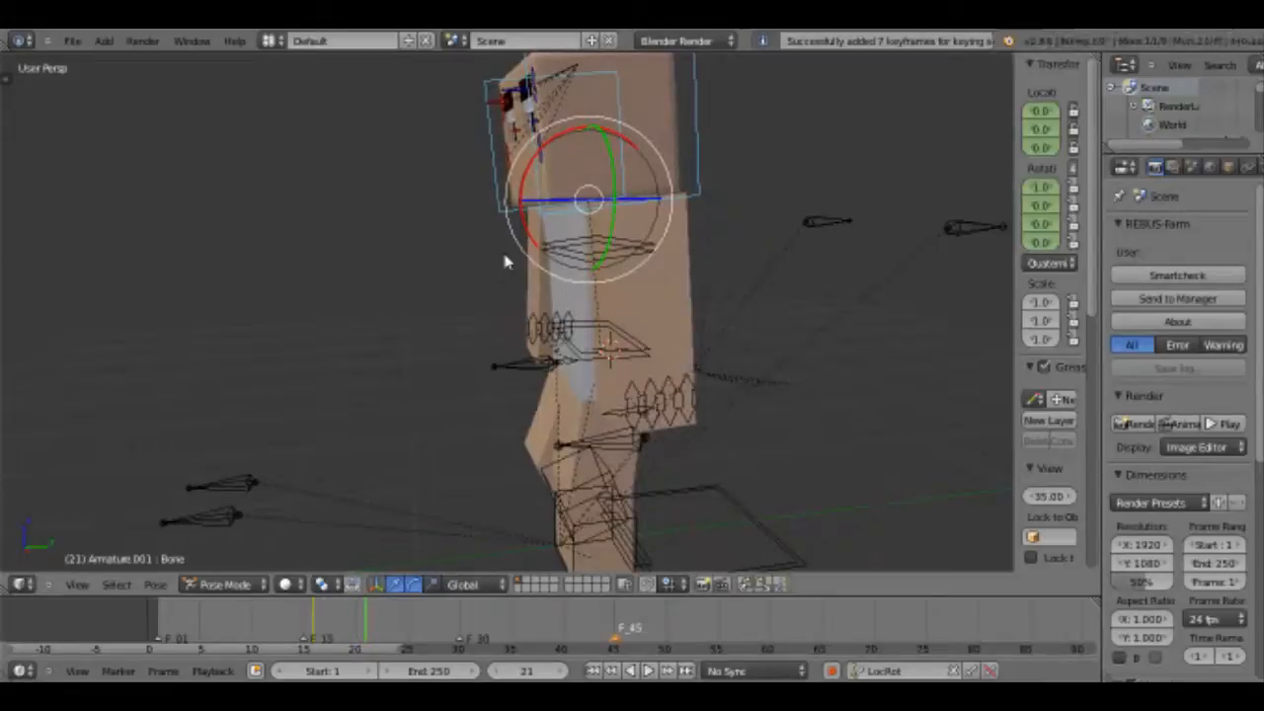
{"action": "key", "text": "Left"}
{"action": "key", "text": "Left"}
{"action": "key", "text": "Left"}
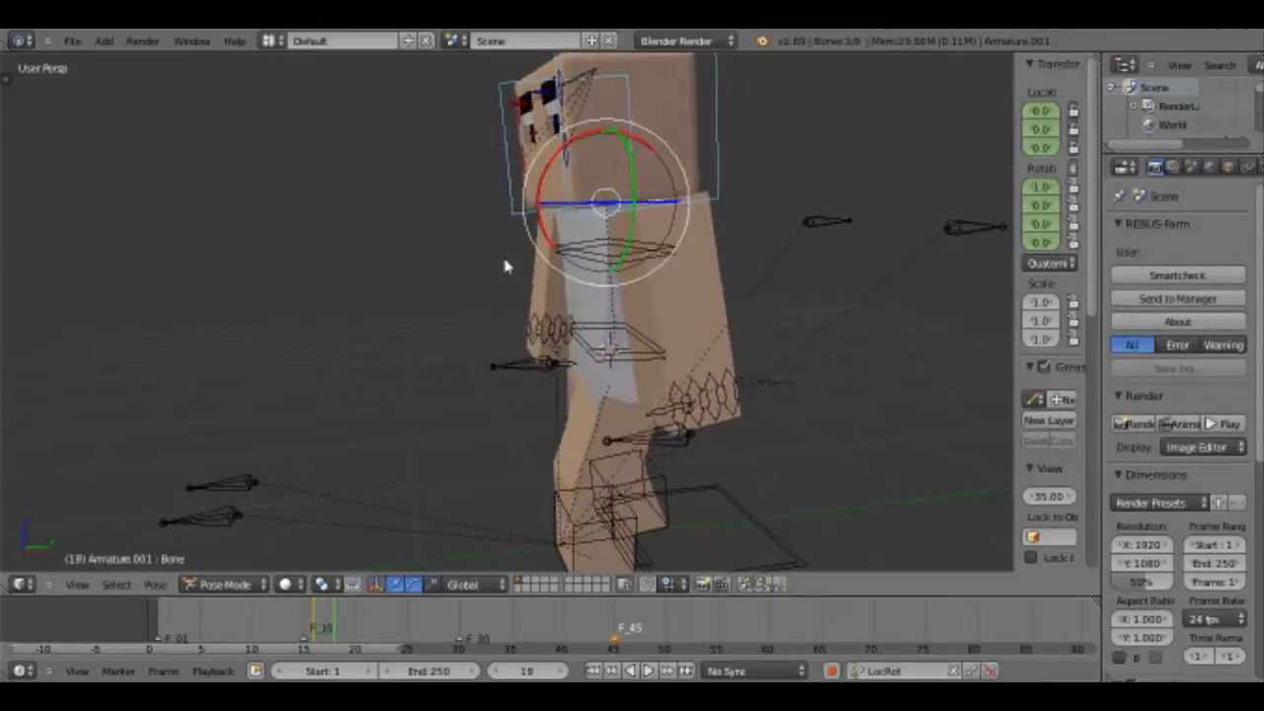
{"action": "key", "text": "Right"}
{"action": "key", "text": "Right"}
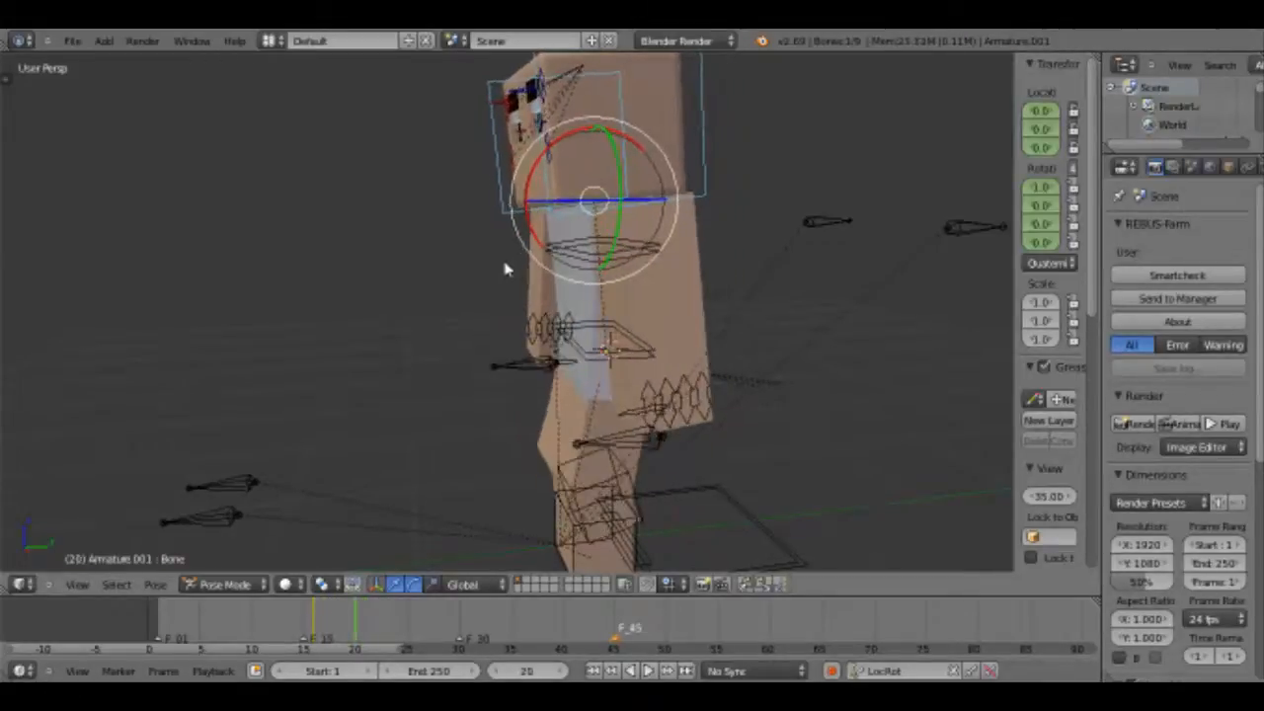
{"action": "key", "text": "Left"}
{"action": "key", "text": "Left"}
{"action": "key", "text": "Left"}
{"action": "key", "text": "Left"}
{"action": "key", "text": "Right"}
{"action": "key", "text": "Right"}
{"action": "key", "text": "Right"}
{"action": "key", "text": "Right"}
{"action": "key", "text": "Right"}
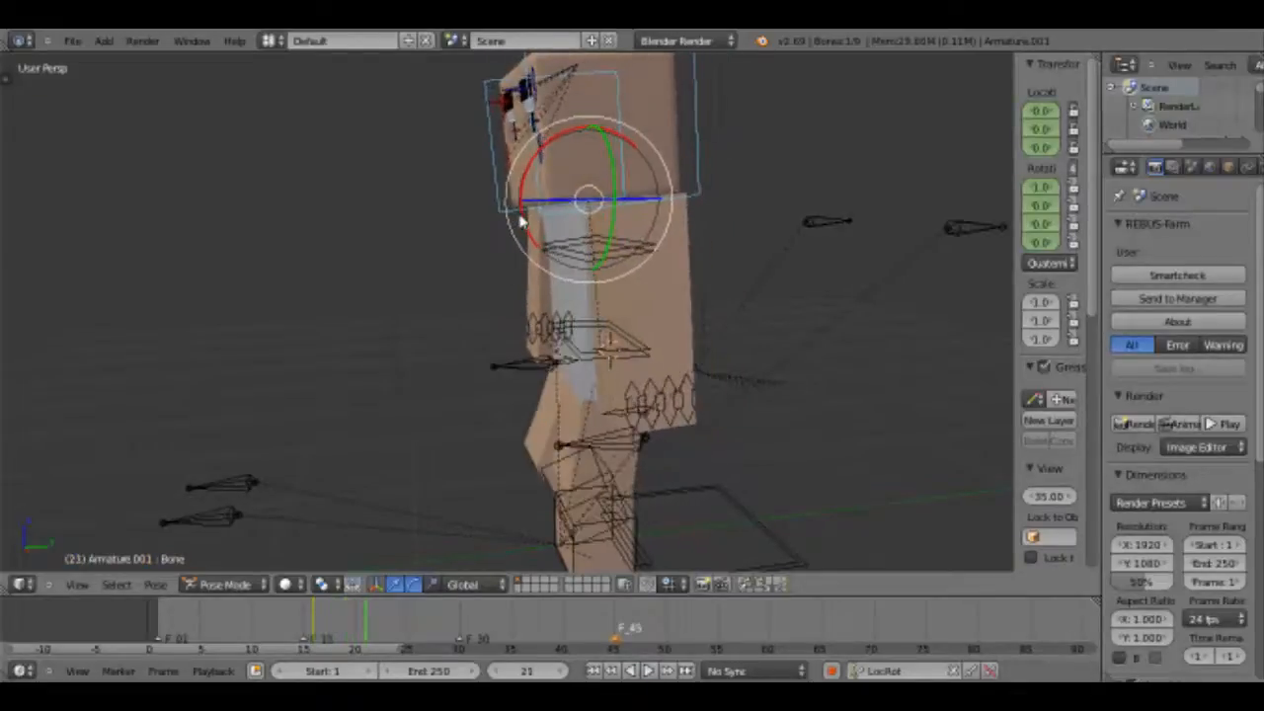
At frame 21, rotate the head control about the X axis to tilt the head forward and keyframe it.
{"action": "middle_click_drag", "start_coordinate": [520, 221], "coordinate": [529, 165]}
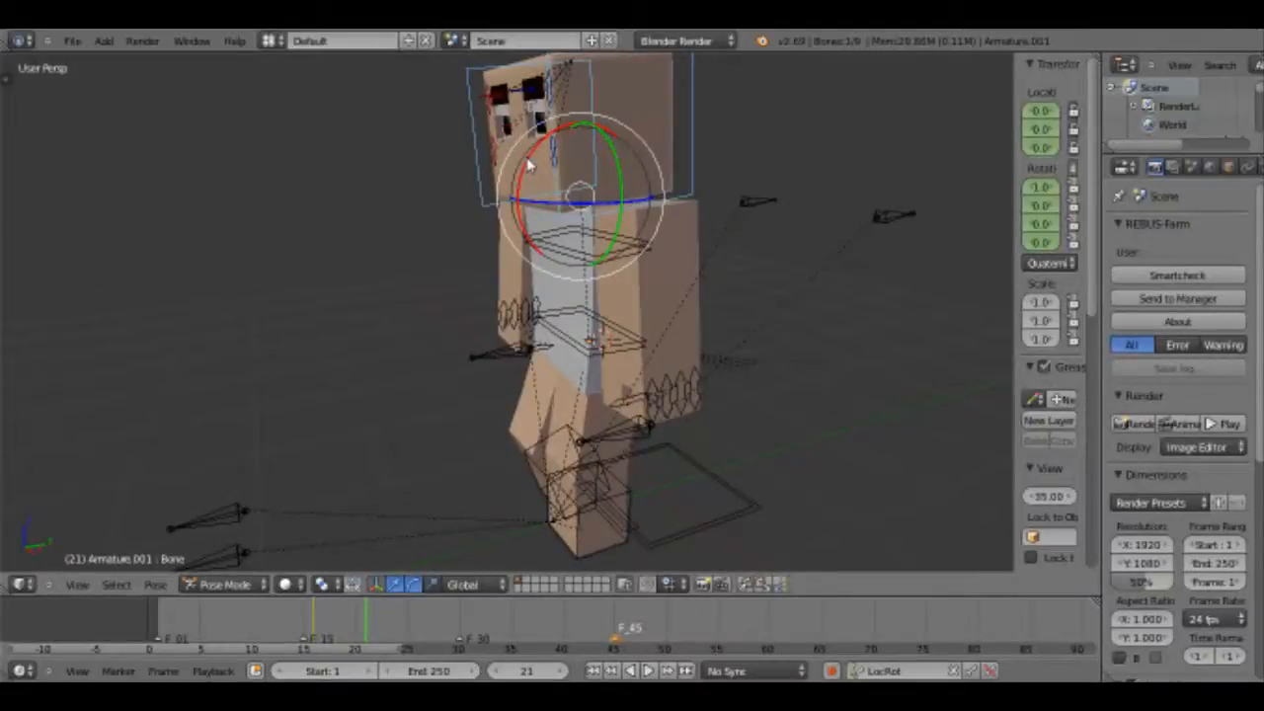
{"action": "key", "text": "r"}
{"action": "key", "text": "x"}
{"action": "left_click", "coordinate": [596, 241]}
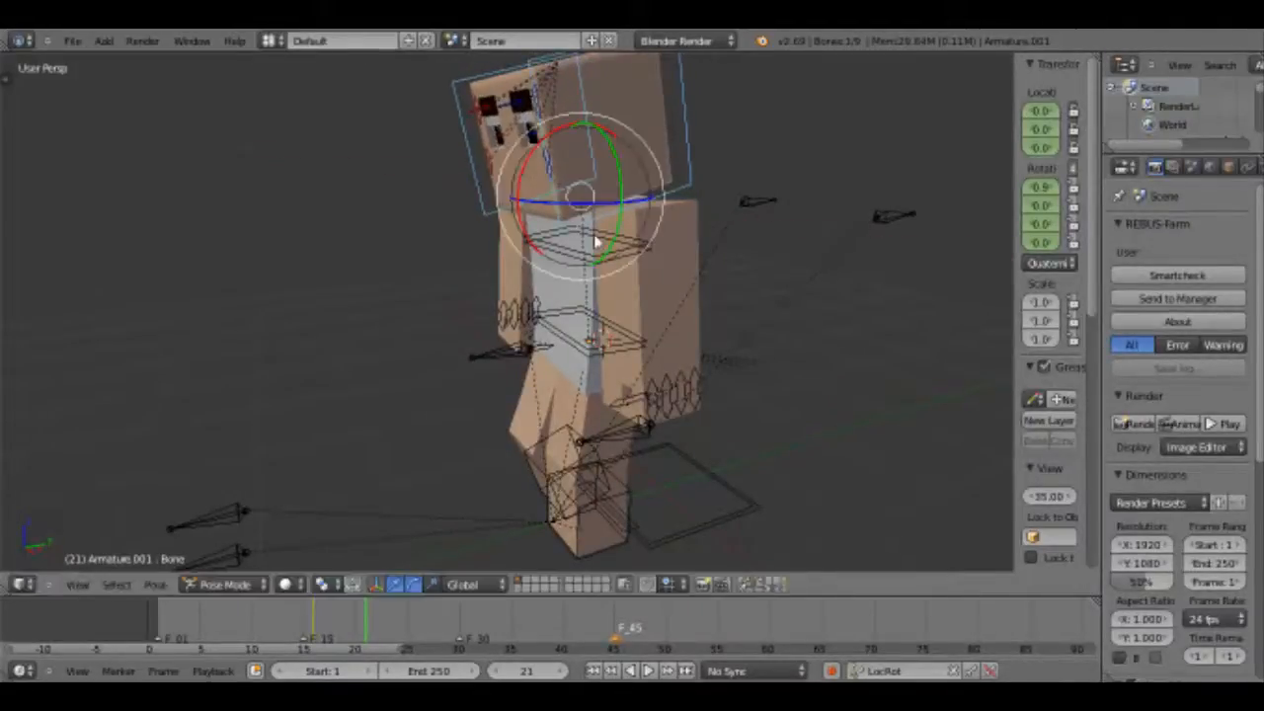
{"action": "key", "text": "i"}
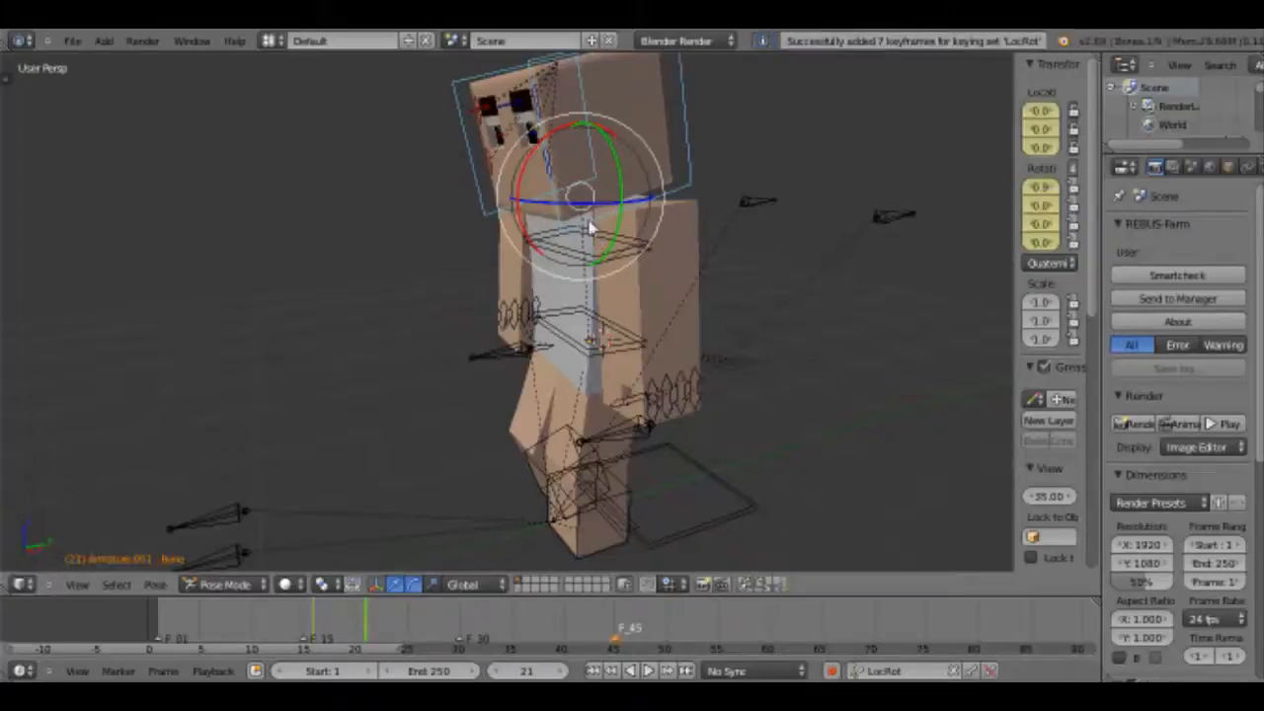
Advance to frame 31, rotate the head back towards upright and insert a LocRot keyframe.
{"action": "middle_click_drag", "start_coordinate": [590, 229], "coordinate": [537, 323]}
{"action": "key", "text": "Right"}
{"action": "key", "text": "Right"}
{"action": "key", "text": "Right"}
{"action": "key", "text": "Right"}
{"action": "key", "text": "Right"}
{"action": "key", "text": "Right"}
{"action": "key", "text": "Right"}
{"action": "key", "text": "Right"}
{"action": "key", "text": "Right"}
{"action": "key", "text": "Right"}
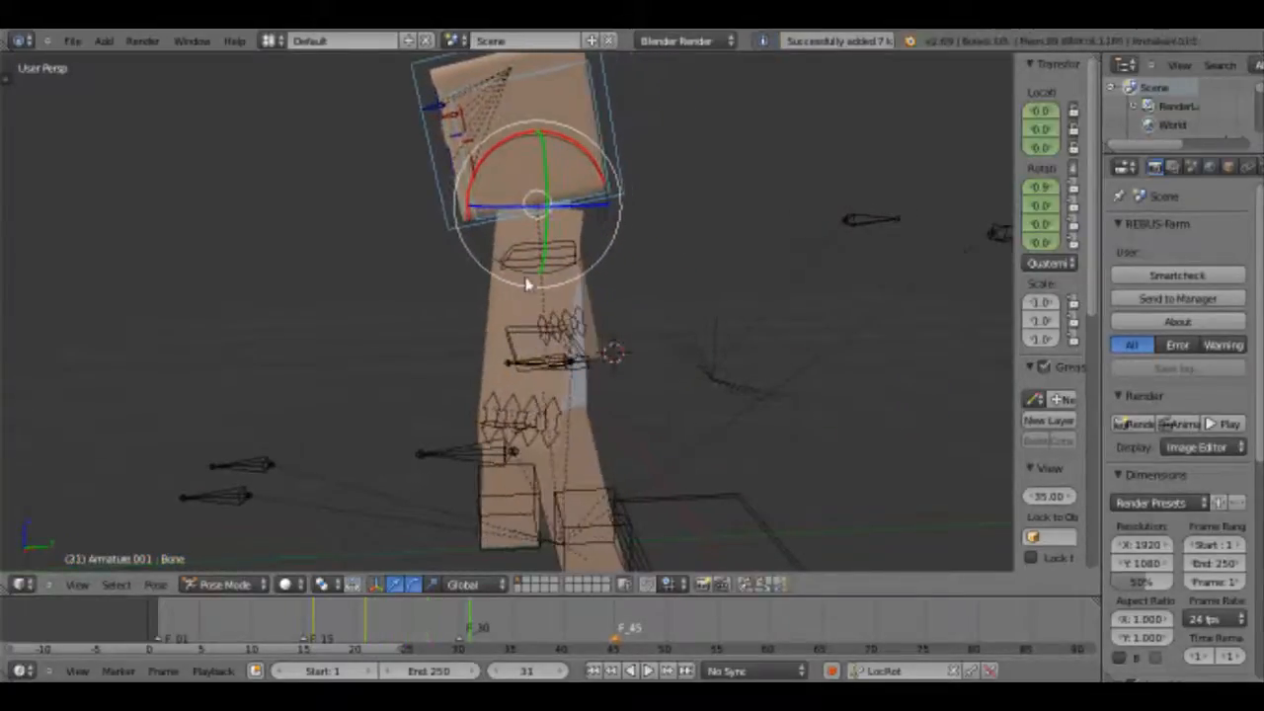
{"action": "middle_click_drag", "start_coordinate": [527, 284], "coordinate": [503, 154]}
{"action": "left_click_drag", "start_coordinate": [503, 154], "coordinate": [524, 175]}
{"action": "middle_click_drag", "start_coordinate": [524, 175], "coordinate": [719, 196]}
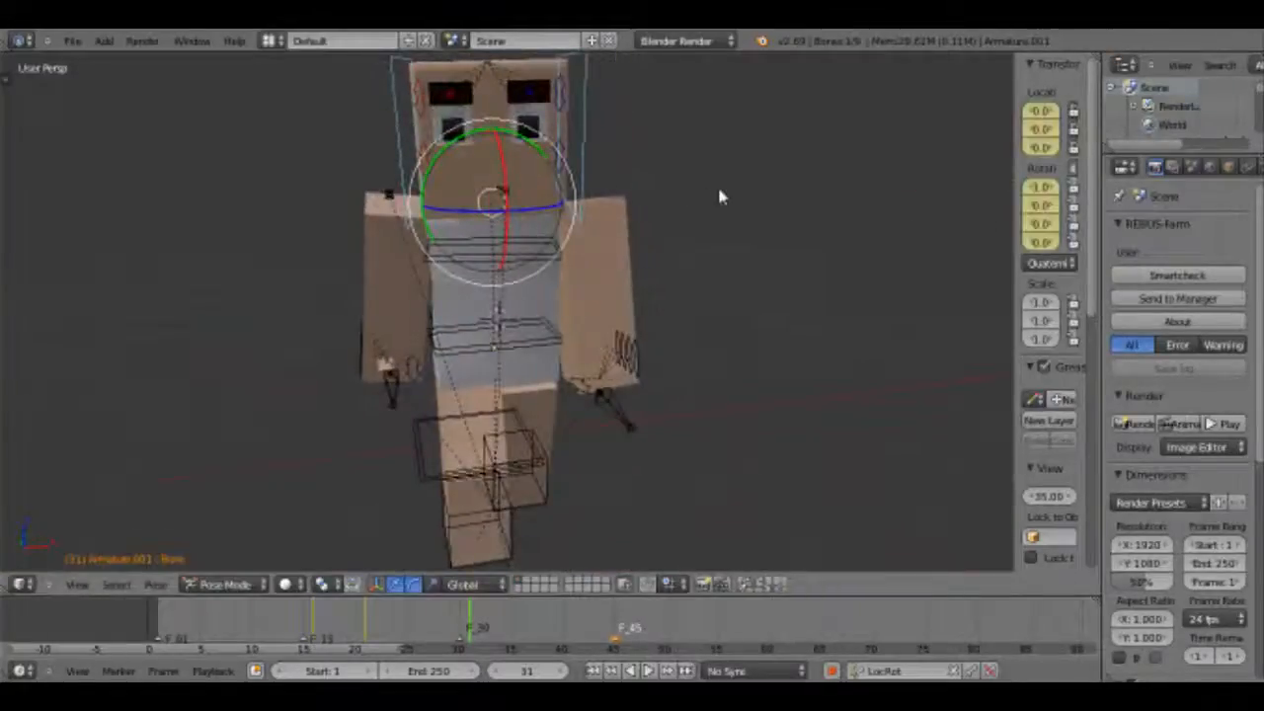
{"action": "key", "text": "i"}
Advance to frame 35, tilt the head forward again and insert a LocRot keyframe.
{"action": "middle_click_drag", "start_coordinate": [683, 269], "coordinate": [507, 275]}
{"action": "key", "text": "Right"}
{"action": "key", "text": "Right"}
{"action": "key", "text": "Right"}
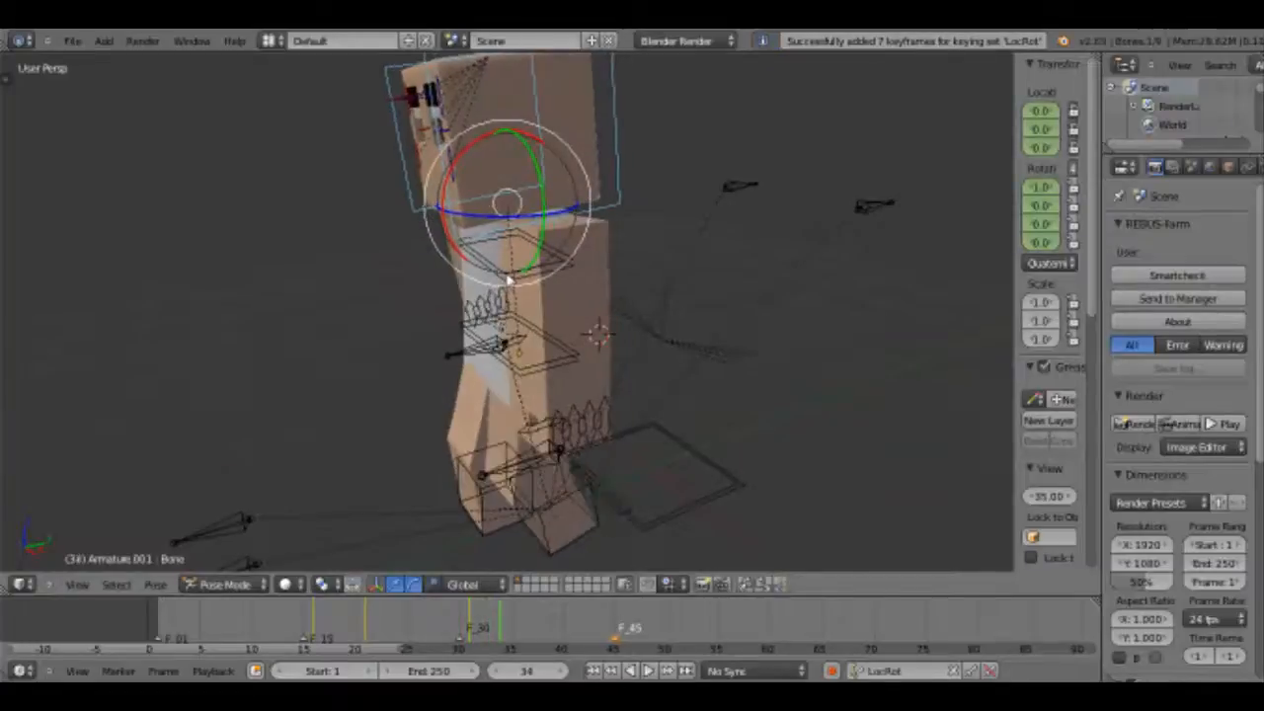
{"action": "key", "text": "Right"}
{"action": "middle_click_drag", "start_coordinate": [469, 206], "coordinate": [450, 159]}
{"action": "left_click_drag", "start_coordinate": [451, 159], "coordinate": [449, 168]}
{"action": "key", "text": "i"}
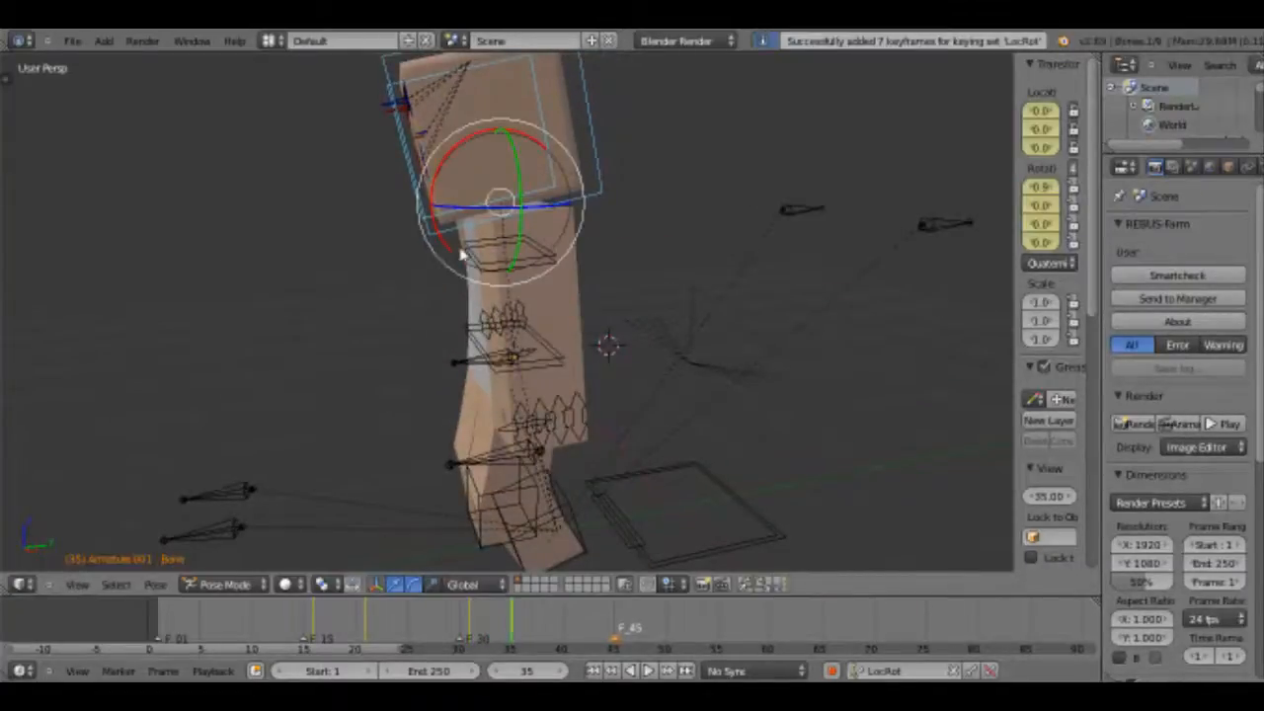
Go to frame 46, rotate the head back up and insert a LocRot keyframe.
{"action": "left_click", "coordinate": [622, 632]}
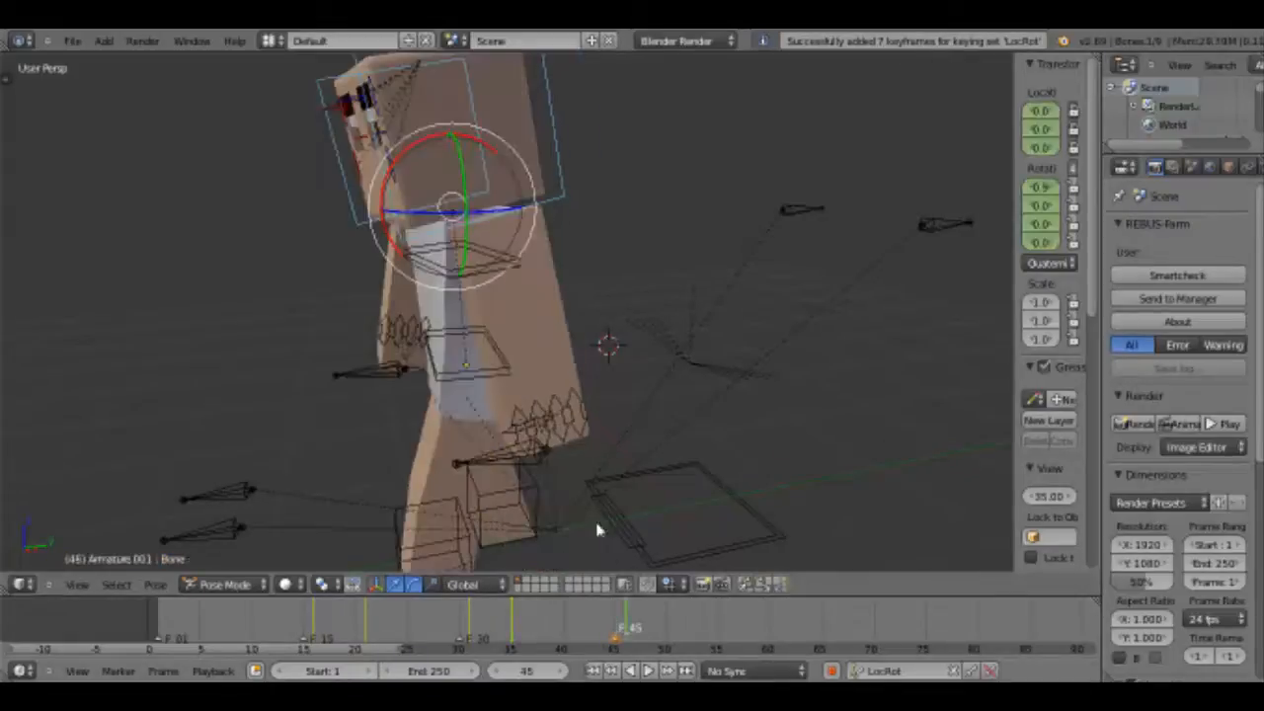
{"action": "key", "text": "r"}
{"action": "left_click_drag", "start_coordinate": [421, 207], "coordinate": [426, 207]}
{"action": "middle_click_drag", "start_coordinate": [427, 208], "coordinate": [393, 194]}
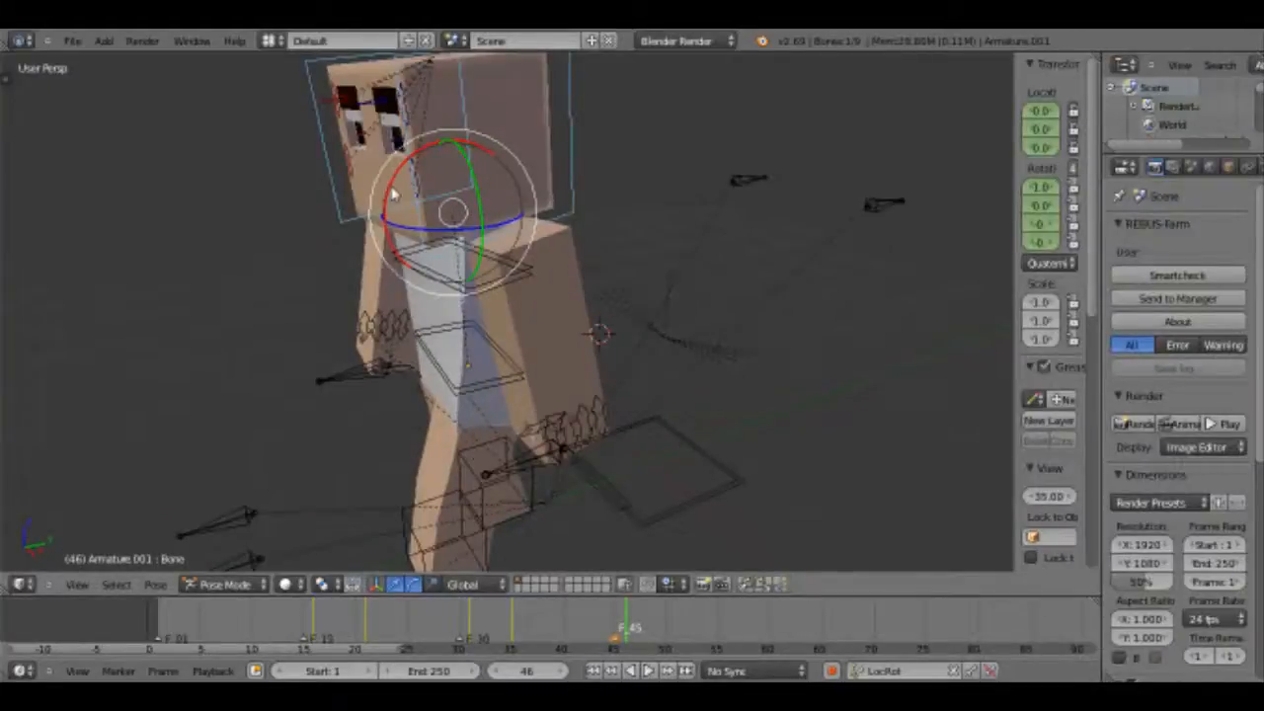
{"action": "key", "text": "i"}
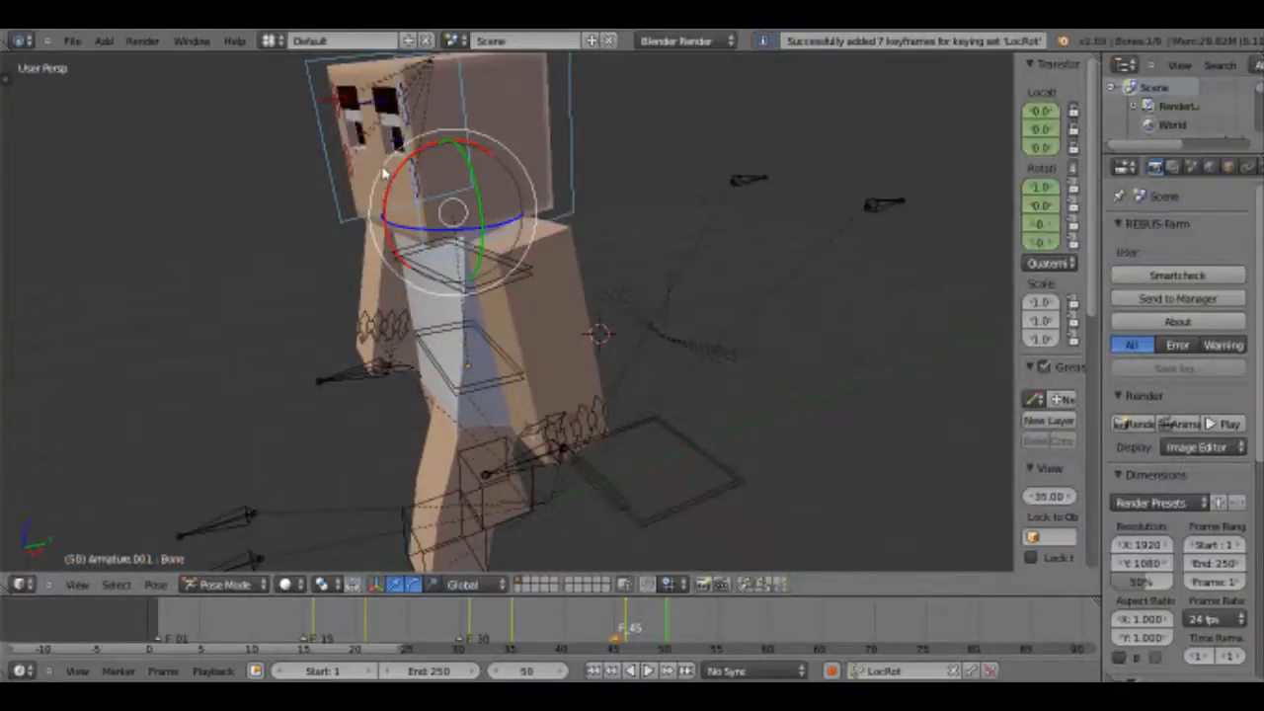
At frame 50, tilt the head slightly forward and insert a LocRot keyframe.
{"action": "left_click_drag", "start_coordinate": [396, 178], "coordinate": [395, 182]}
{"action": "key", "text": "i"}
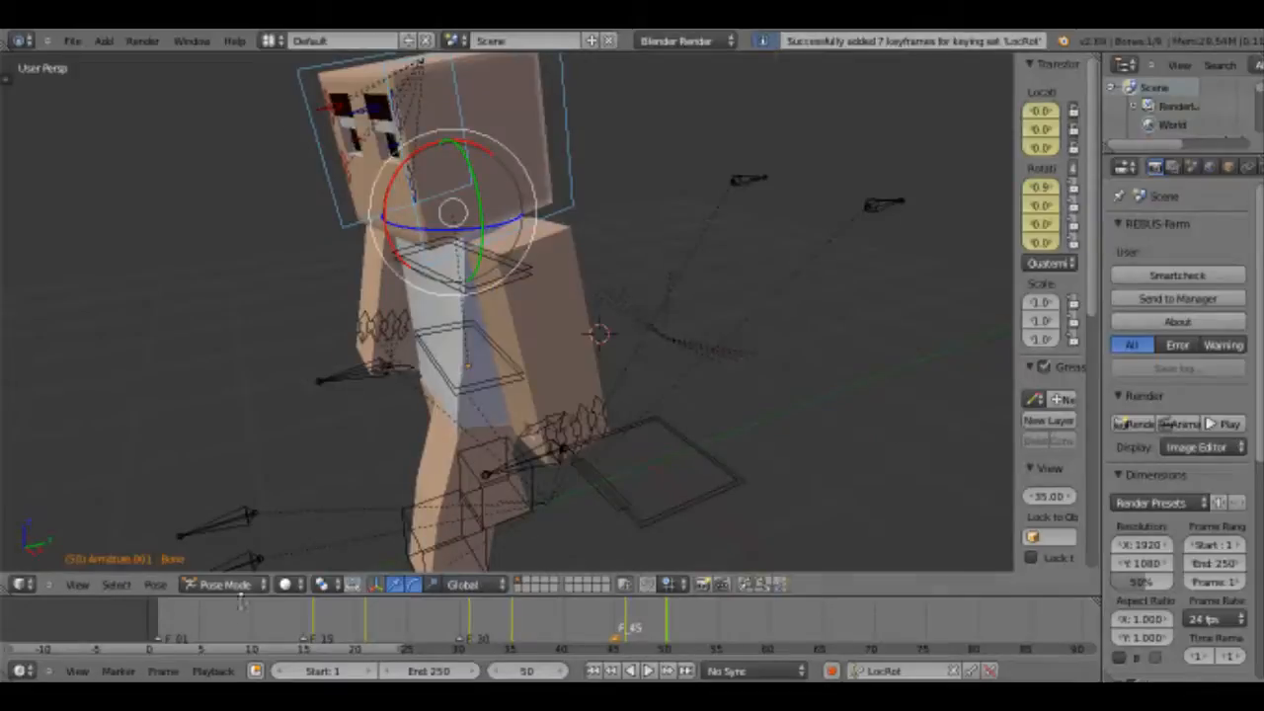
Play the walk animation from frame 9 and remove the head's LocRot keyframe at frame 50.
{"action": "left_click", "coordinate": [241, 614]}
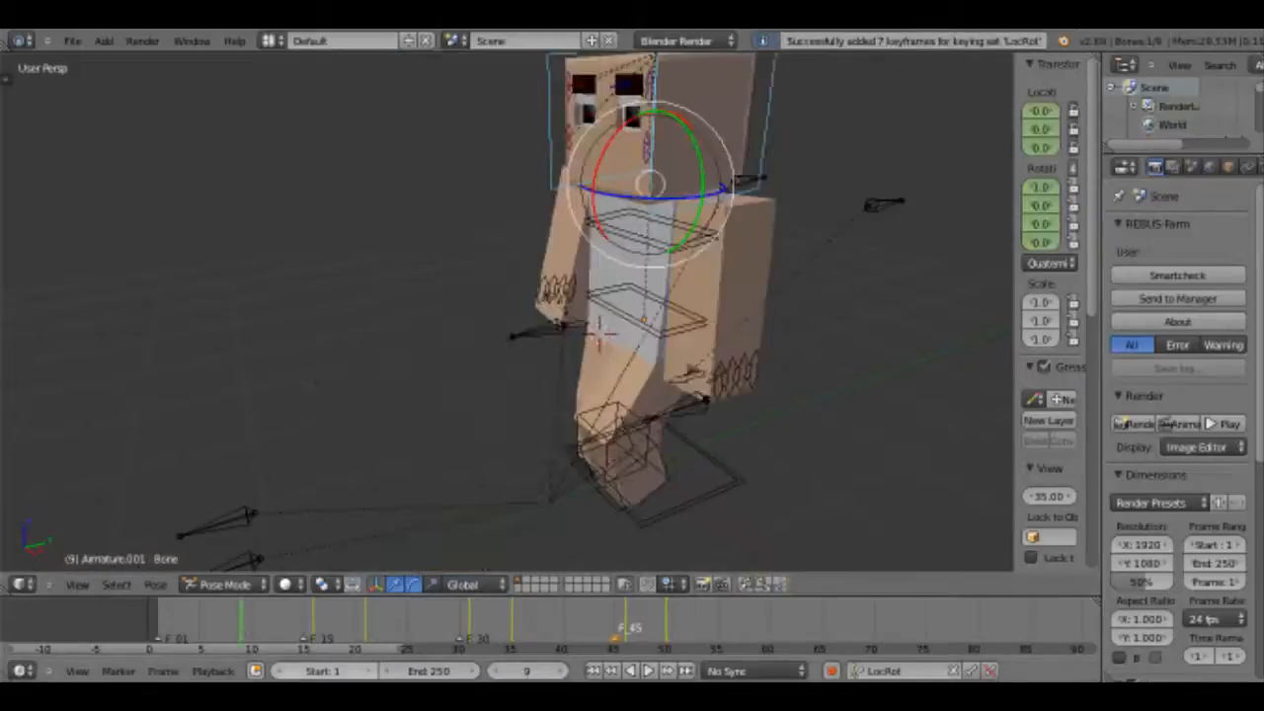
{"action": "left_click", "coordinate": [646, 670]}
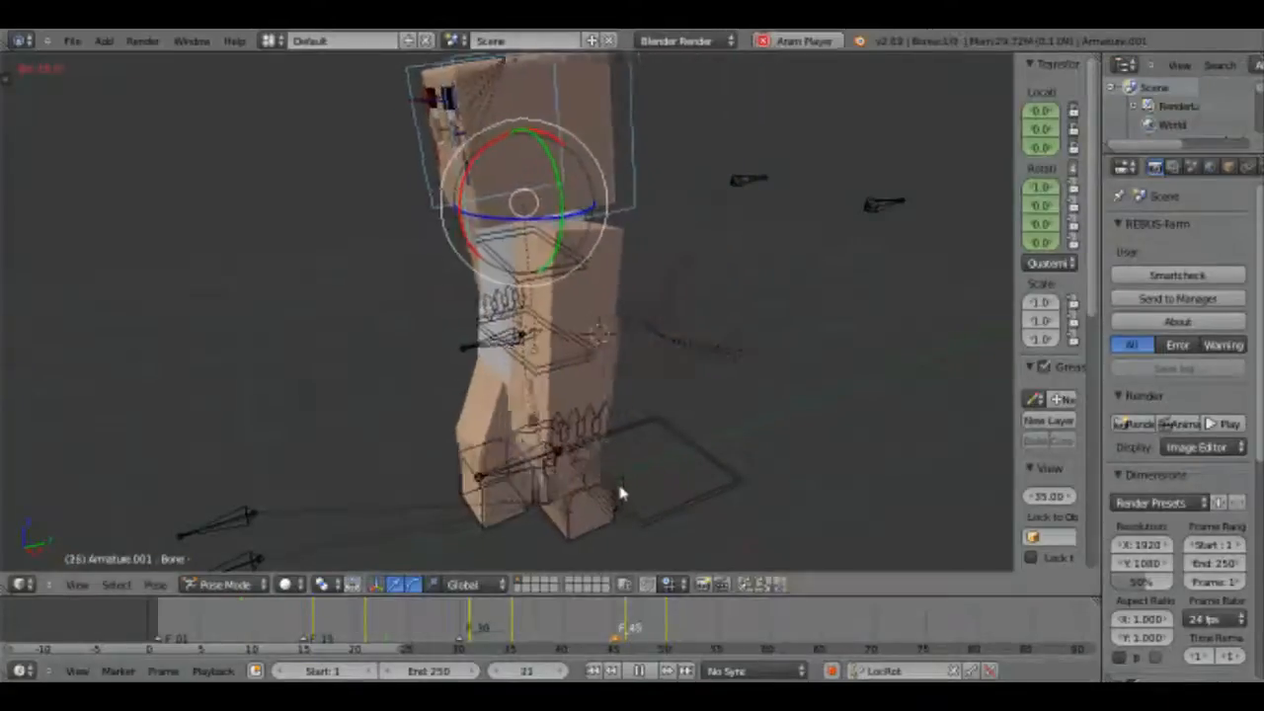
{"action": "scroll", "coordinate": [380, 410], "scroll_direction": "down", "scroll_amount": 5}
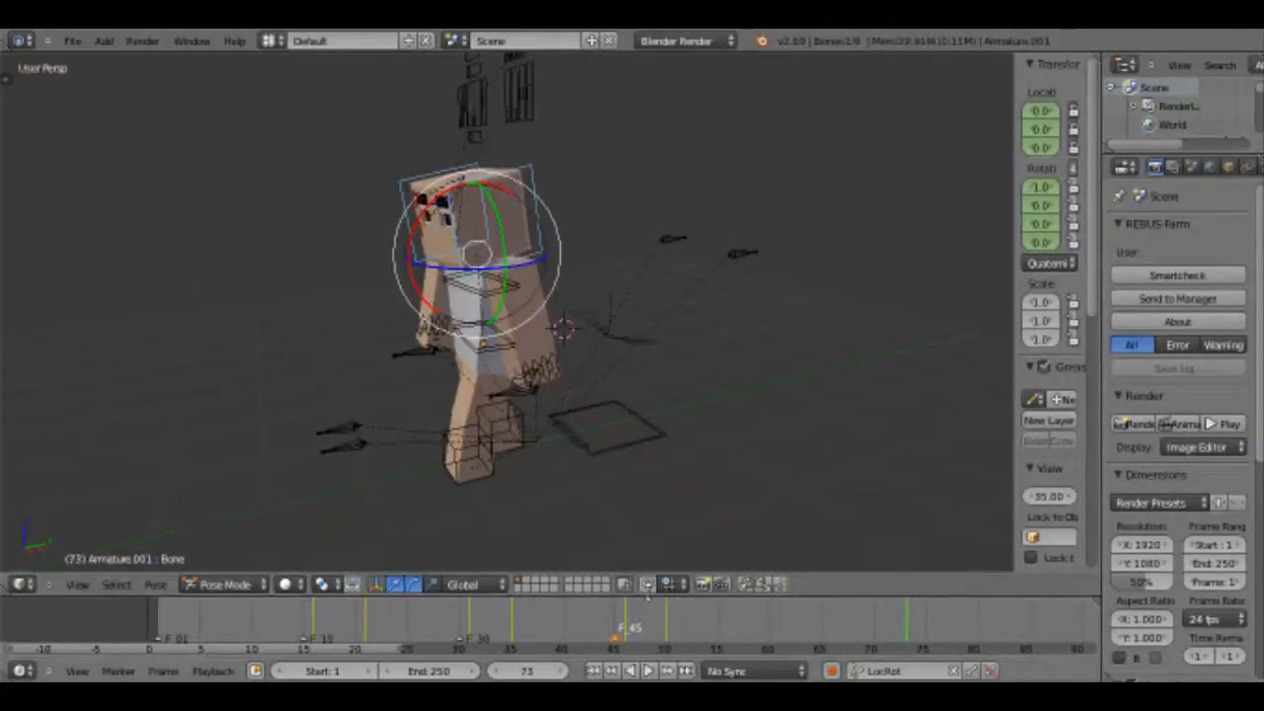
{"action": "left_click", "coordinate": [989, 672]}
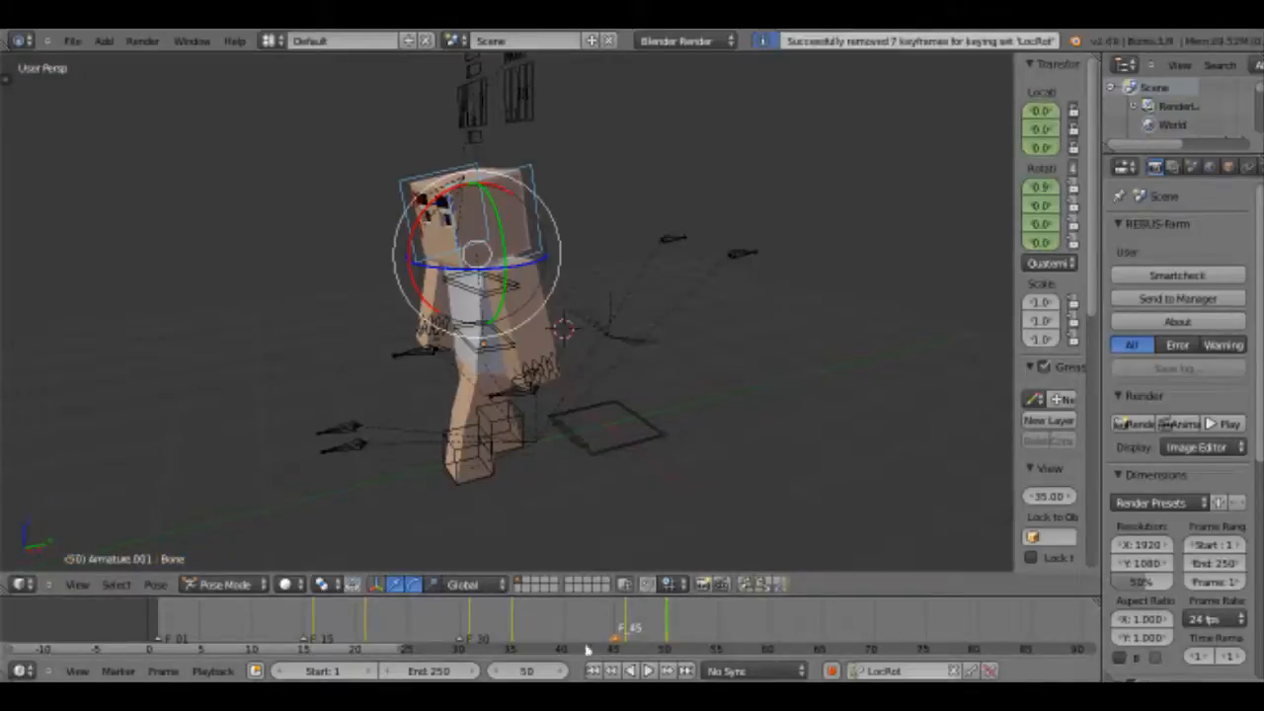
Play the walk animation from frame 1, stop at frame 39, and examine the legs and feet up close.
{"action": "left_click_drag", "start_coordinate": [195, 632], "coordinate": [168, 635]}
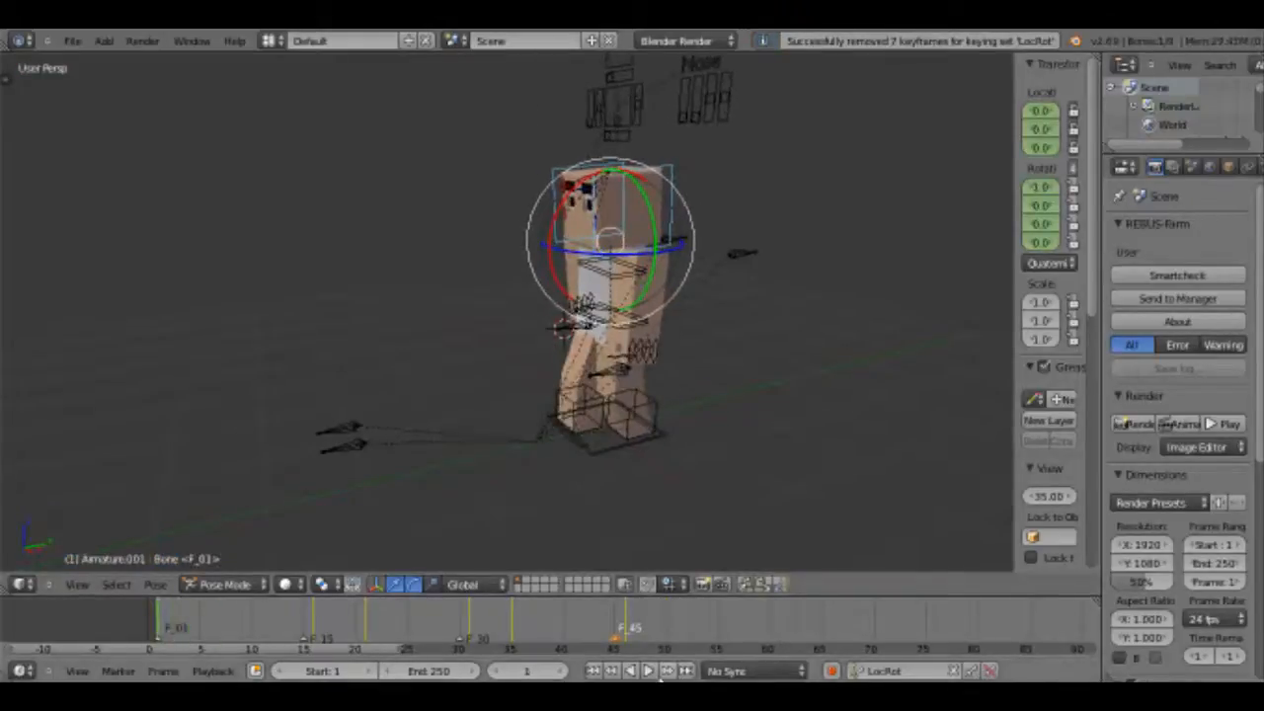
{"action": "left_click", "coordinate": [648, 672]}
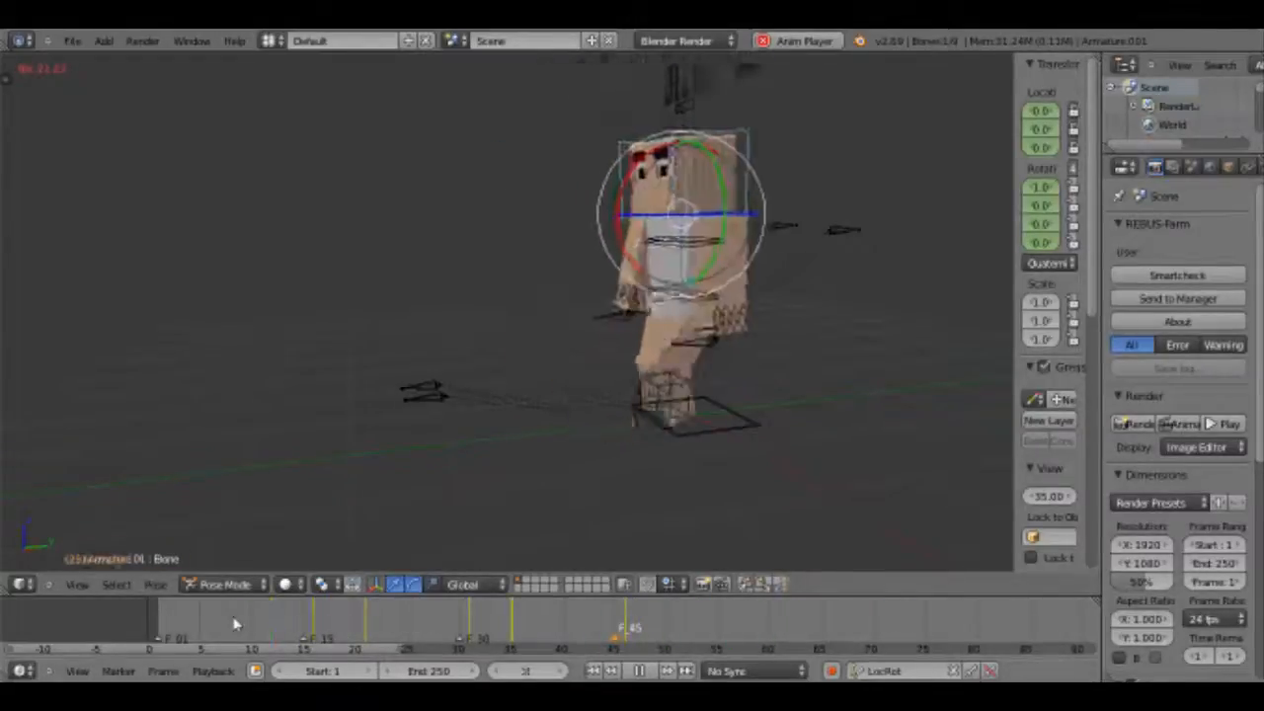
{"action": "left_click", "coordinate": [639, 670]}
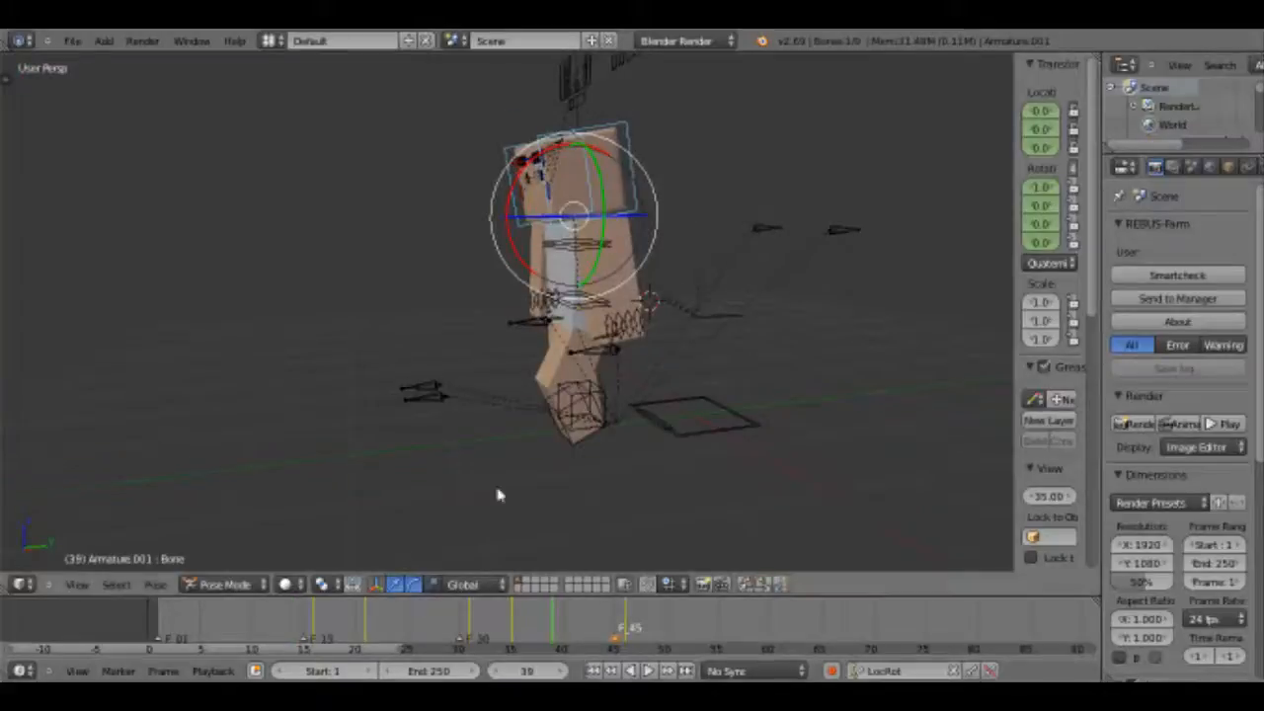
{"action": "scroll", "coordinate": [499, 495], "scroll_direction": "up", "scroll_amount": 3}
{"action": "middle_click_drag", "start_coordinate": [544, 488], "coordinate": [592, 375], "text": "shift"}
{"action": "left_click", "coordinate": [1125, 170]}
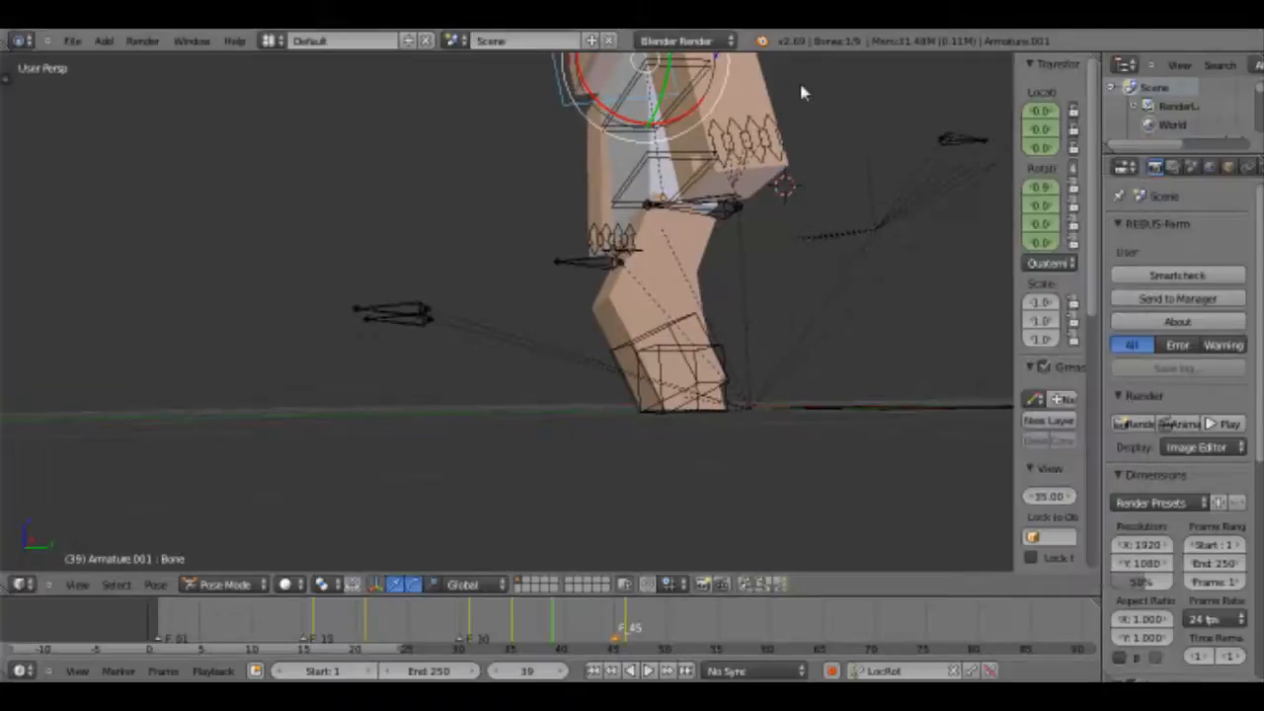
{"action": "middle_click_drag", "start_coordinate": [798, 191], "coordinate": [353, 588]}
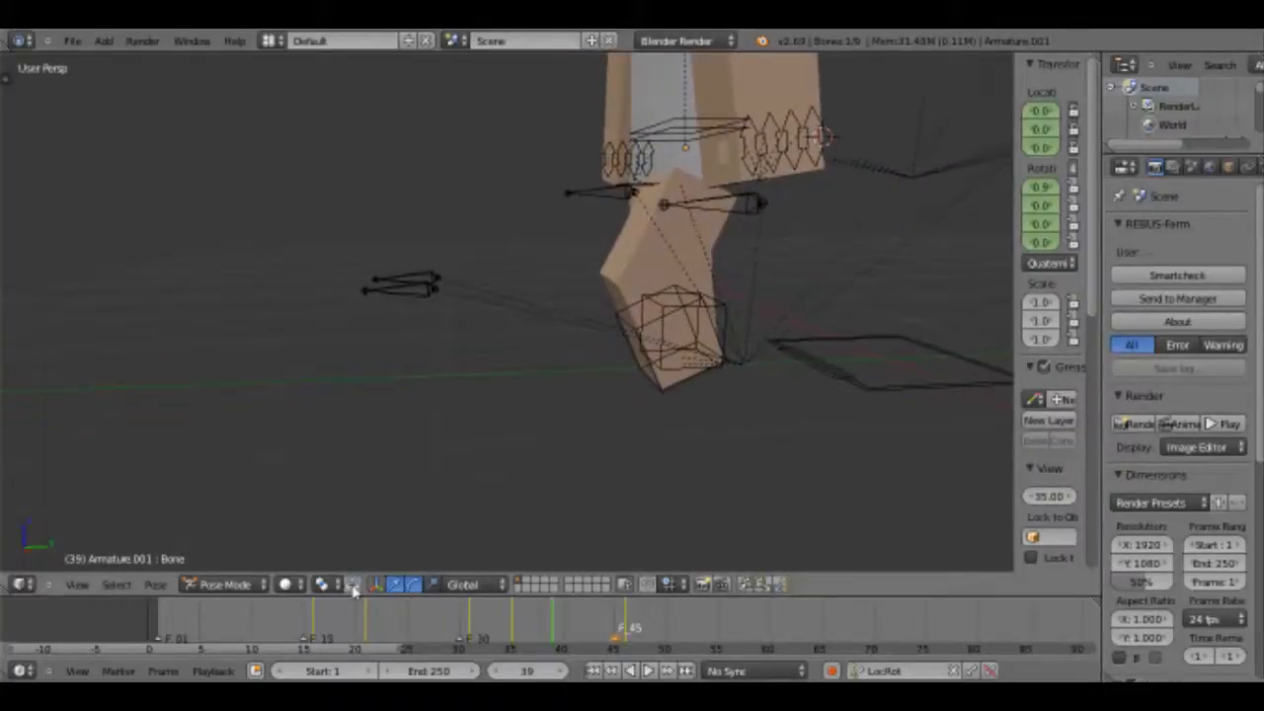
Return to frame 1, adjust the head's tilt slightly and insert a LocRot keyframe.
{"action": "left_click_drag", "start_coordinate": [272, 614], "coordinate": [153, 640]}
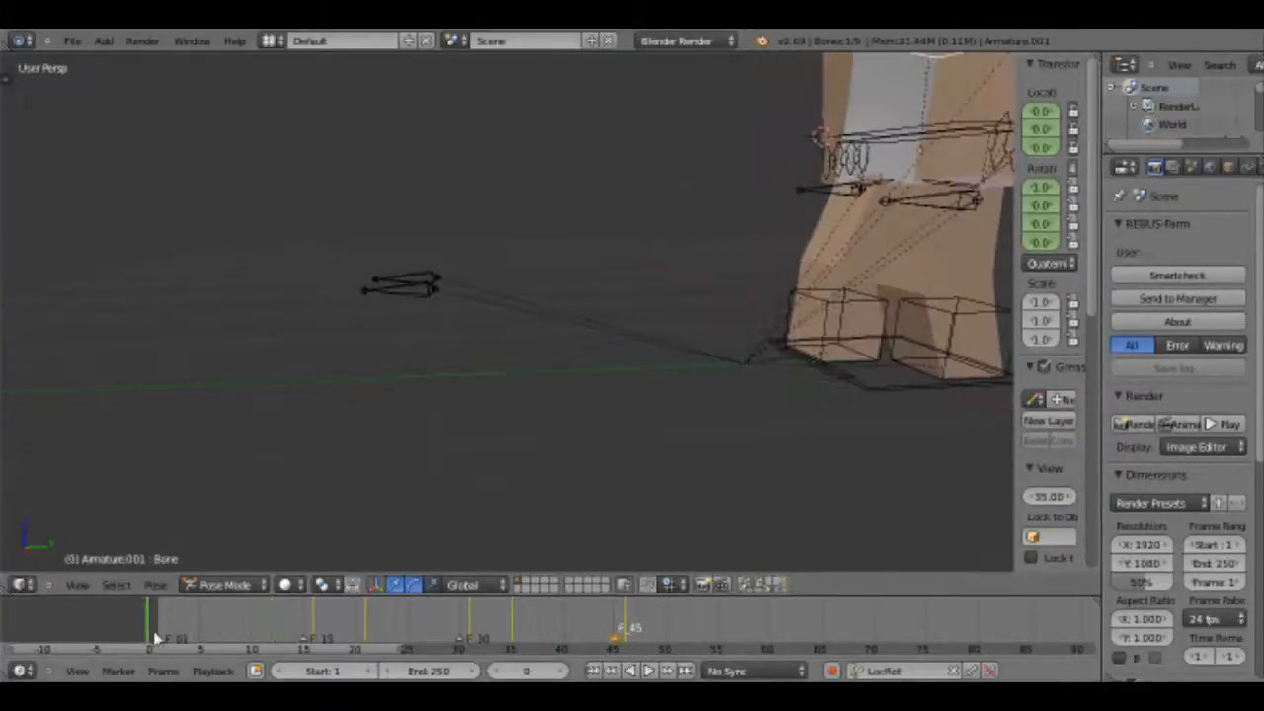
{"action": "middle_click_drag", "start_coordinate": [550, 125], "coordinate": [350, 561], "text": "shift"}
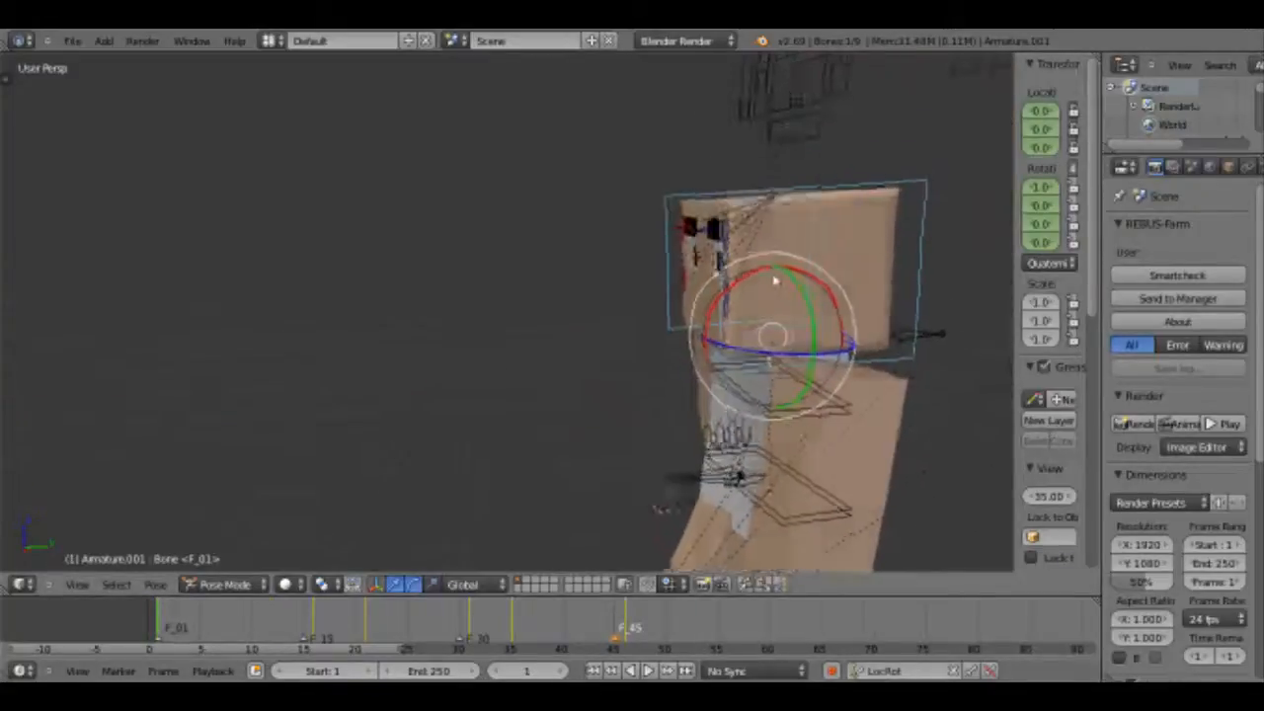
{"action": "middle_click_drag", "start_coordinate": [774, 279], "coordinate": [737, 291]}
{"action": "left_click_drag", "start_coordinate": [745, 289], "coordinate": [753, 285]}
{"action": "key", "text": "i"}
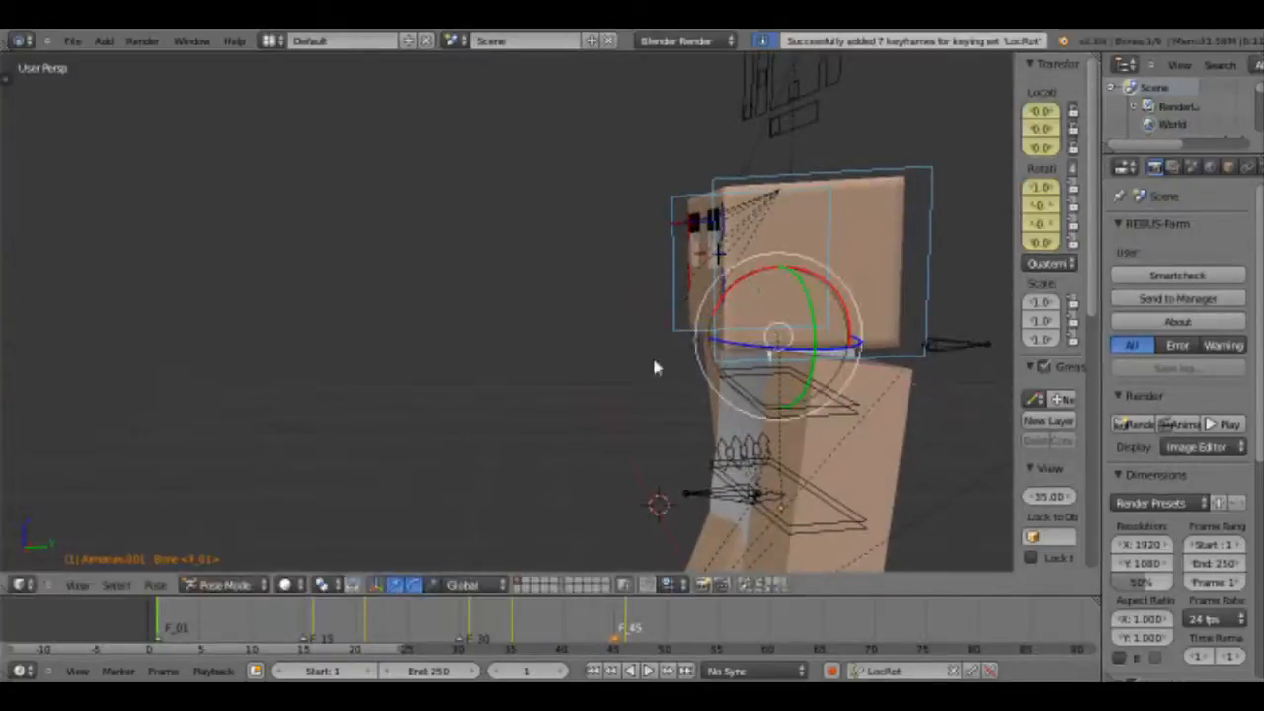
At frame 1, select the front foot's control in the body armature.
{"action": "left_click", "coordinate": [229, 632]}
{"action": "left_click_drag", "start_coordinate": [229, 632], "coordinate": [161, 642]}
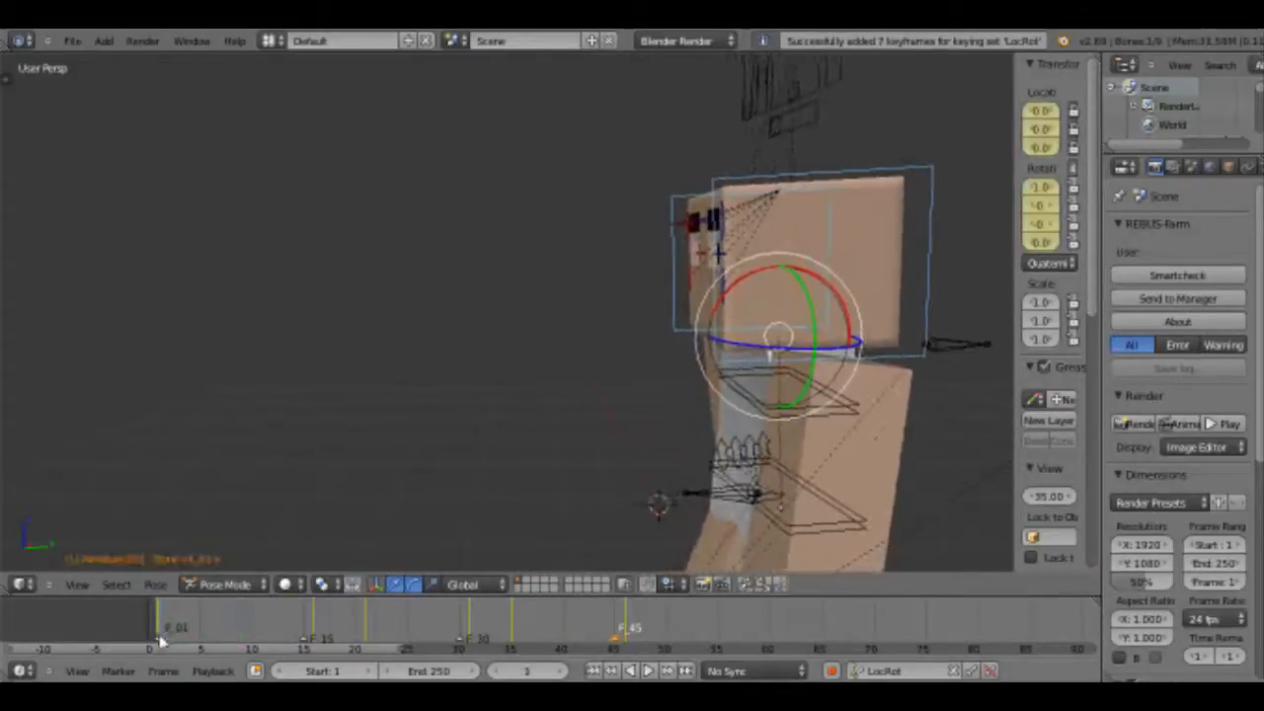
{"action": "middle_click_drag", "start_coordinate": [578, 485], "coordinate": [571, 255], "text": "shift"}
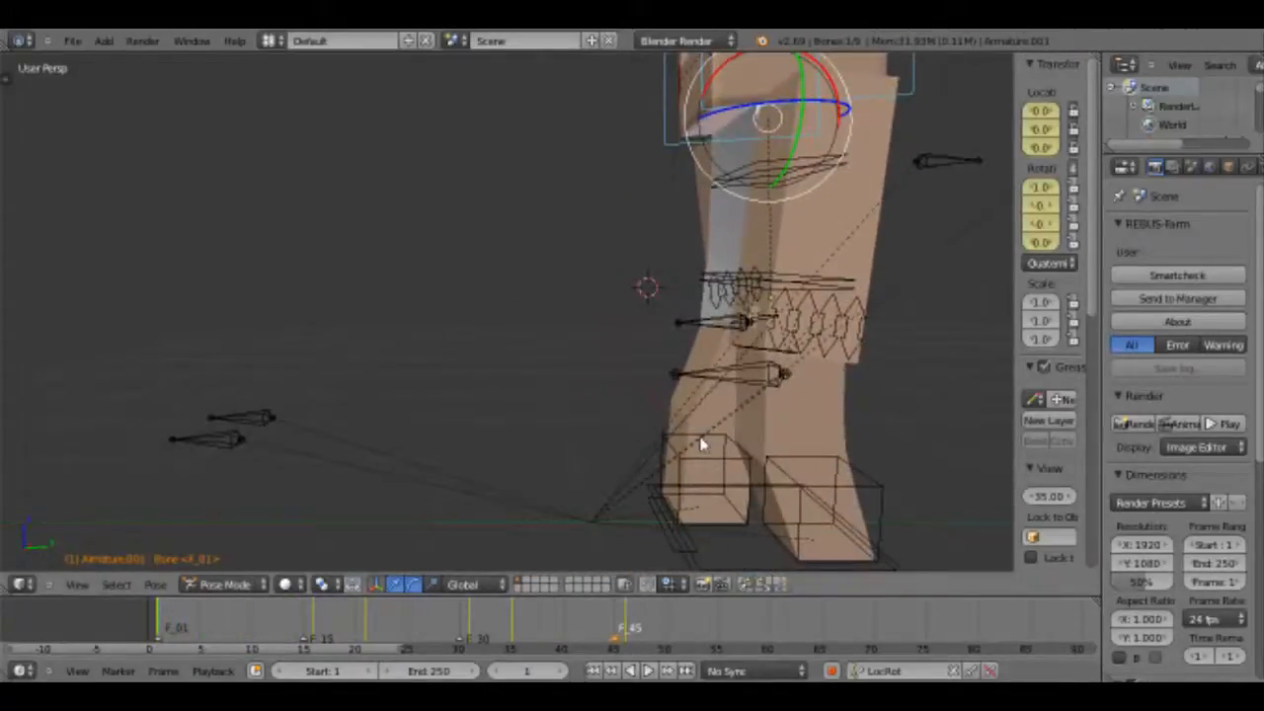
{"action": "middle_click_drag", "start_coordinate": [700, 444], "coordinate": [557, 294], "text": "shift"}
{"action": "middle_click_drag", "start_coordinate": [683, 446], "coordinate": [403, 566]}
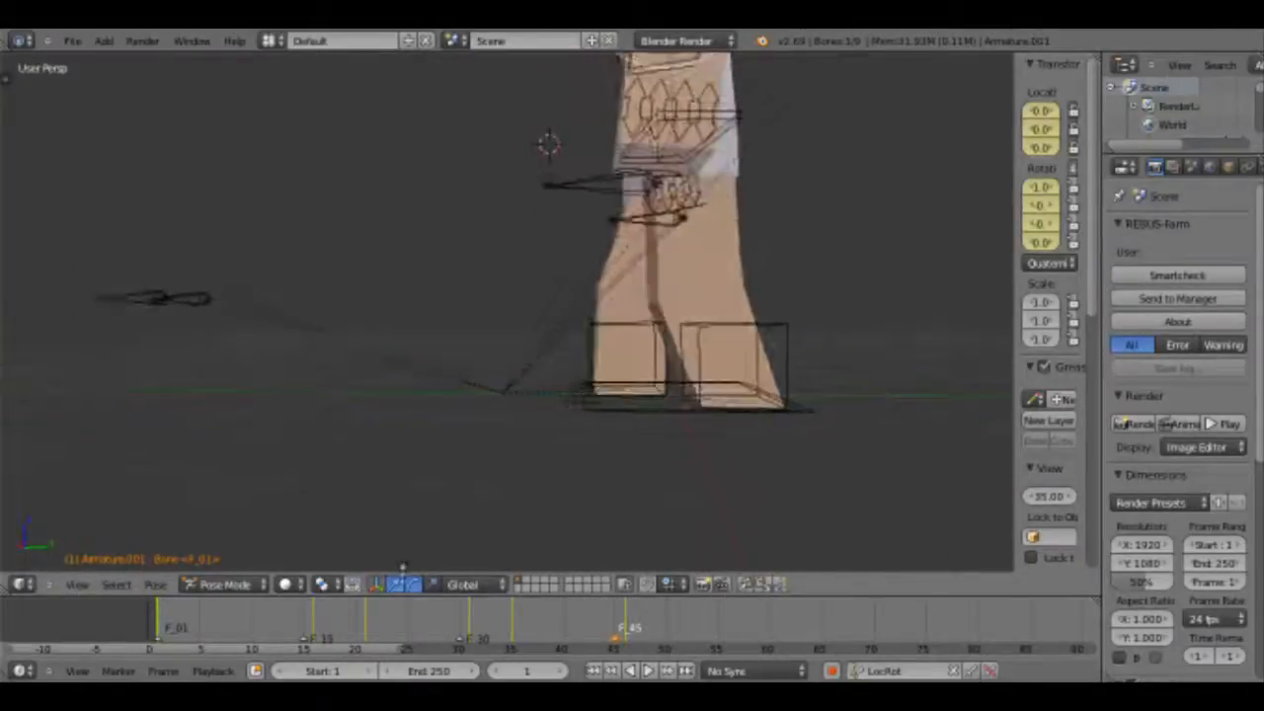
{"action": "right_click", "coordinate": [628, 337]}
{"action": "middle_click_drag", "start_coordinate": [664, 404], "coordinate": [539, 360]}
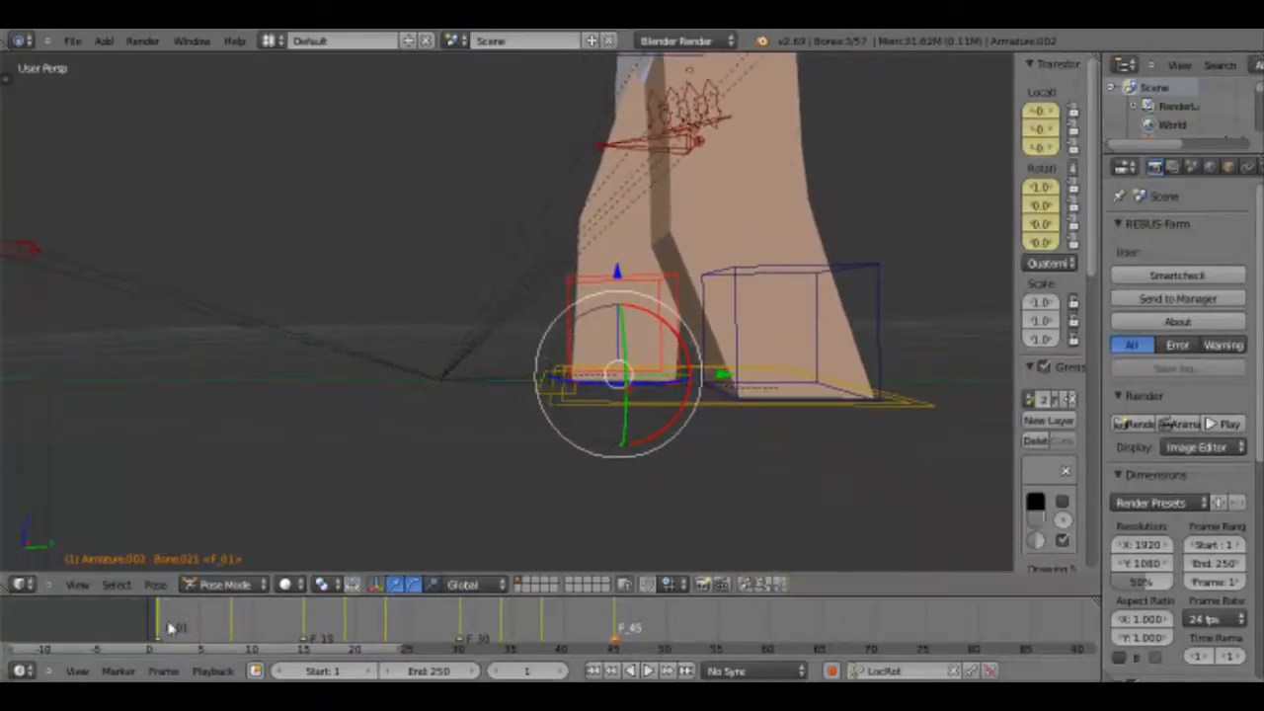
At frame 12, select the rear foot's control, level it with the ground and insert a LocRot keyframe.
{"action": "left_click_drag", "start_coordinate": [167, 625], "coordinate": [275, 642]}
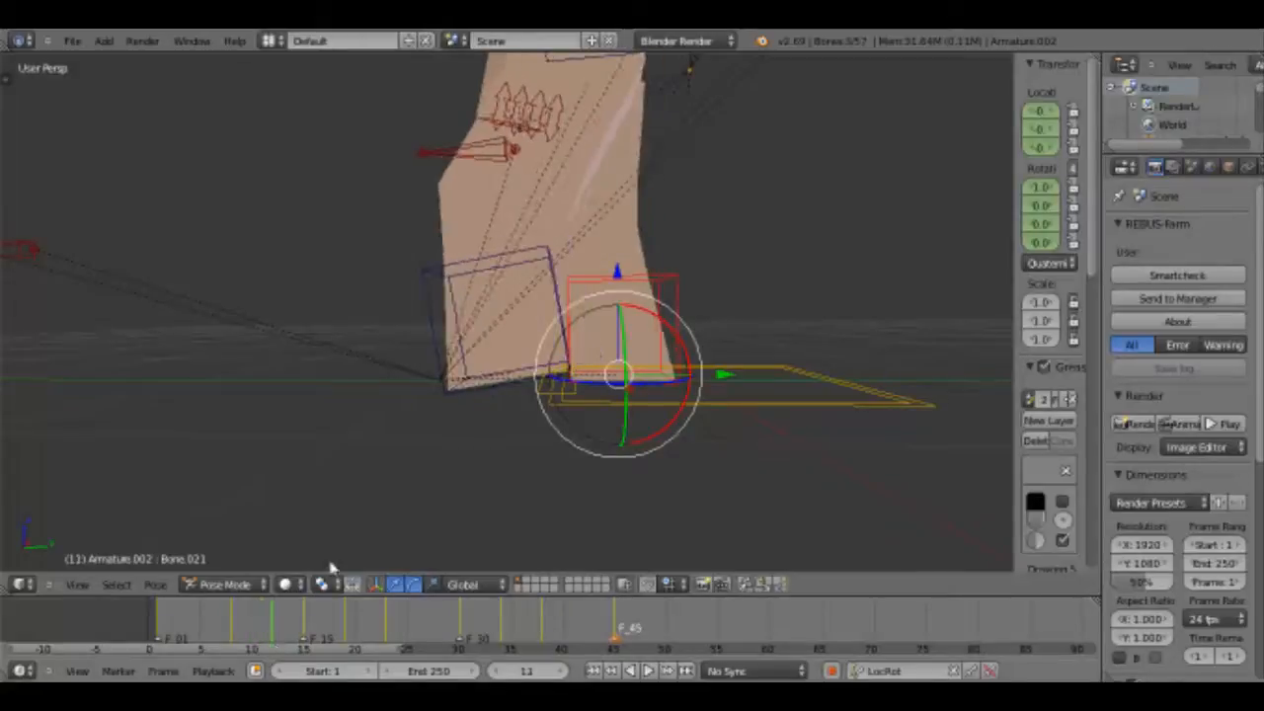
{"action": "key", "text": "Right"}
{"action": "left_click_drag", "start_coordinate": [564, 330], "coordinate": [614, 389]}
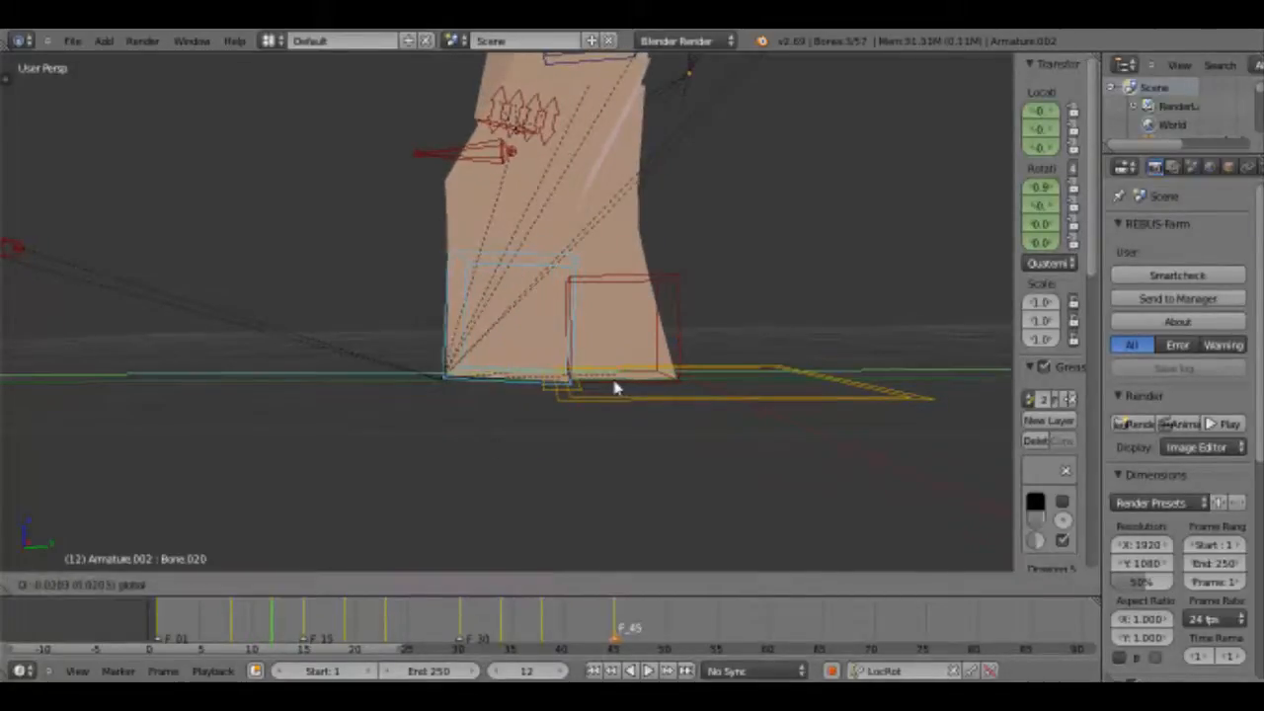
{"action": "left_click", "coordinate": [613, 390]}
{"action": "key", "text": "i"}
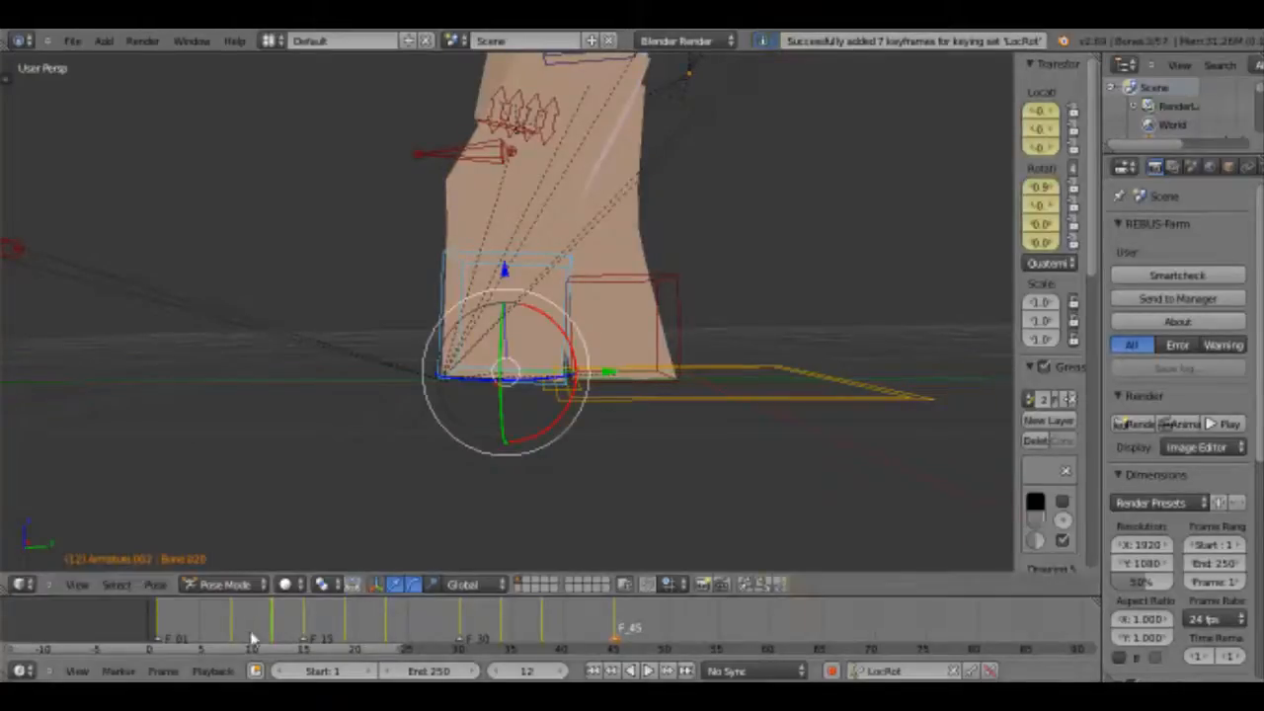
Step back and forth through frames 9 to 19 and examine the selected foot's motion from an angled view.
{"action": "key", "text": "Down"}
{"action": "mouse_move", "coordinate": [256, 637]}
{"action": "left_mouse_down"}
{"action": "mouse_move", "coordinate": [319, 633]}
{"action": "mouse_move", "coordinate": [296, 647]}
{"action": "mouse_move", "coordinate": [194, 639]}
{"action": "mouse_move", "coordinate": [253, 636]}
{"action": "left_mouse_up"}
{"action": "key", "text": "Left"}
{"action": "key", "text": "Left"}
{"action": "key", "text": "Left"}
{"action": "middle_click_drag", "start_coordinate": [505, 378], "coordinate": [477, 404]}
{"action": "key", "text": "Right"}
{"action": "key", "text": "Right"}
{"action": "key", "text": "Right"}
{"action": "key", "text": "Right"}
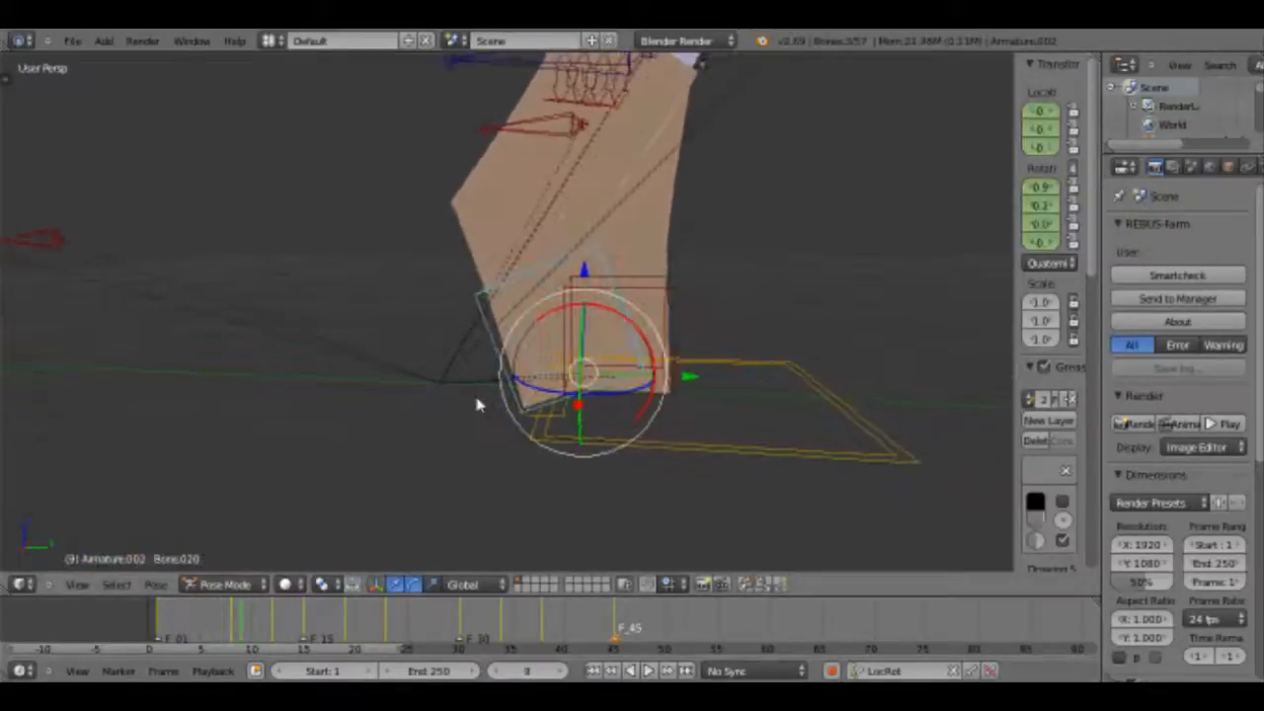
{"action": "key", "text": "Right"}
{"action": "key", "text": "Right"}
{"action": "key", "text": "Right"}
{"action": "key", "text": "Right"}
{"action": "key", "text": "Right"}
{"action": "key", "text": "Right"}
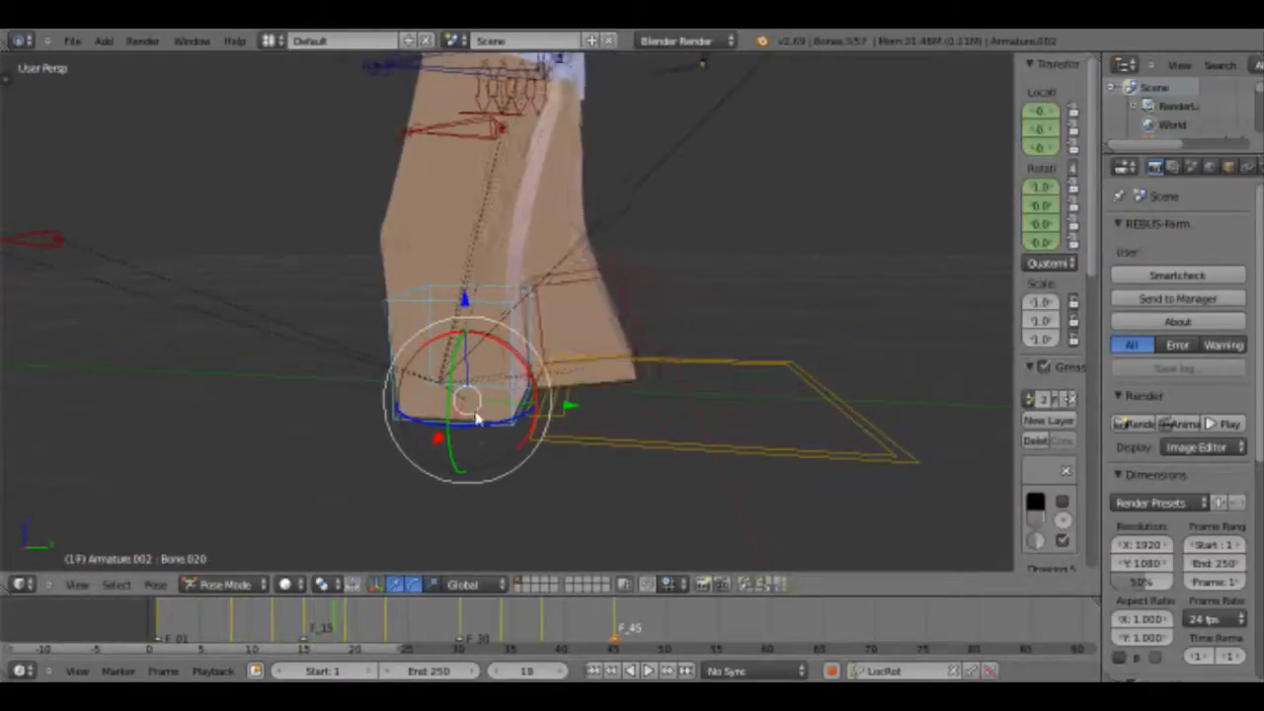
{"action": "key", "text": "Left"}
{"action": "key", "text": "Left"}
{"action": "key", "text": "Left"}
{"action": "key", "text": "Left"}
{"action": "key", "text": "Left"}
{"action": "key", "text": "Left"}
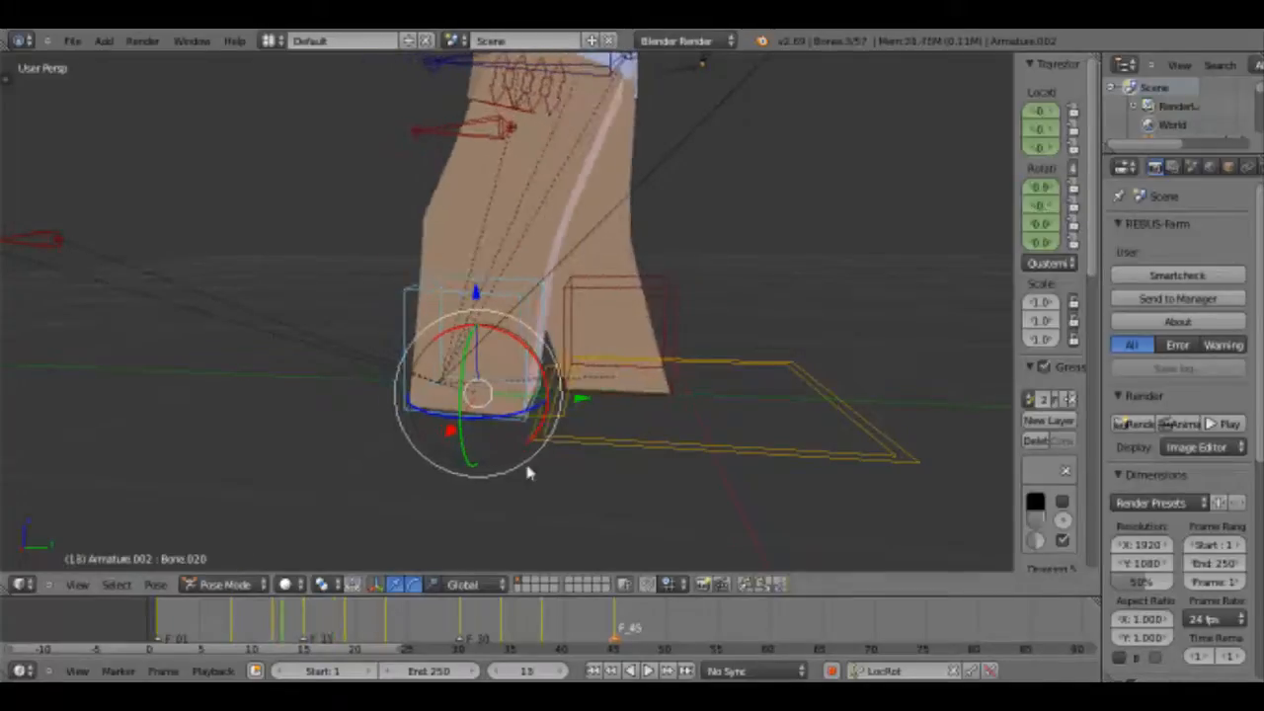
At frame 12, remove the foot's LocRot keyframe, level the foot with the ground again and insert a new LocRot keyframe.
{"action": "middle_click_drag", "start_coordinate": [530, 471], "coordinate": [770, 614]}
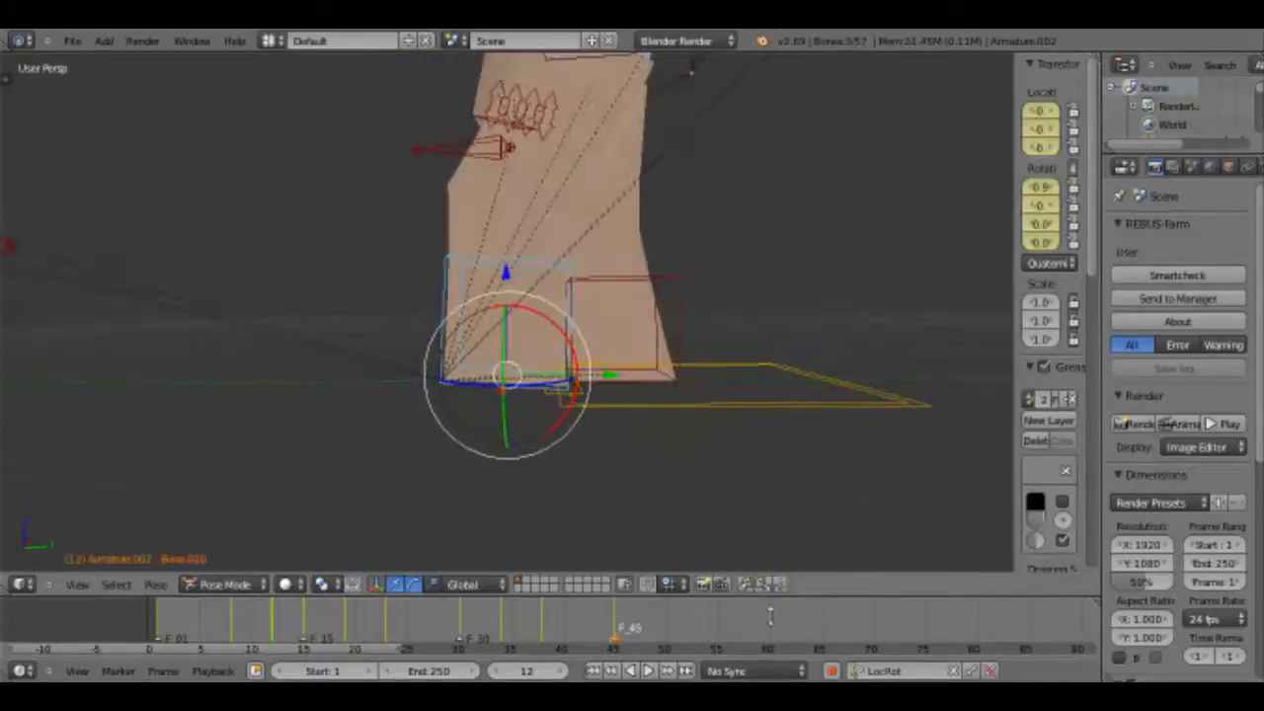
{"action": "left_click", "coordinate": [987, 670]}
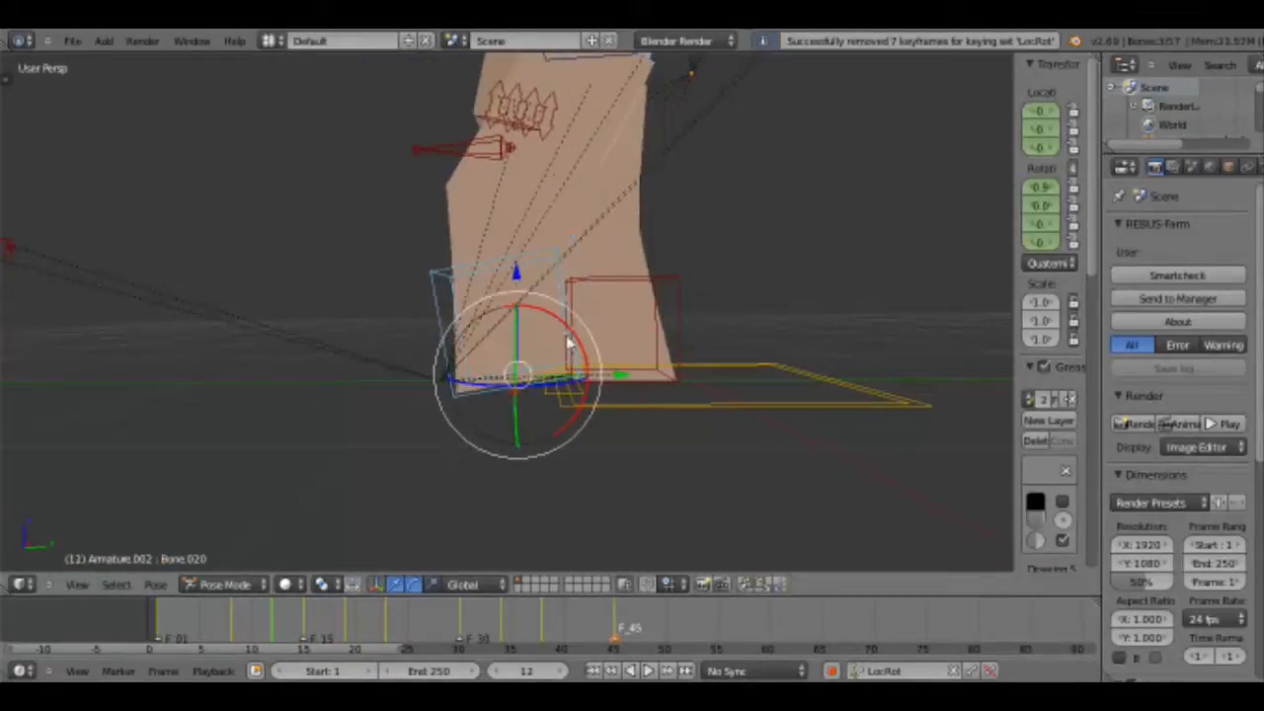
{"action": "left_click_drag", "start_coordinate": [567, 336], "coordinate": [571, 343]}
{"action": "left_click_drag", "start_coordinate": [626, 387], "coordinate": [571, 361]}
{"action": "key", "text": "i"}
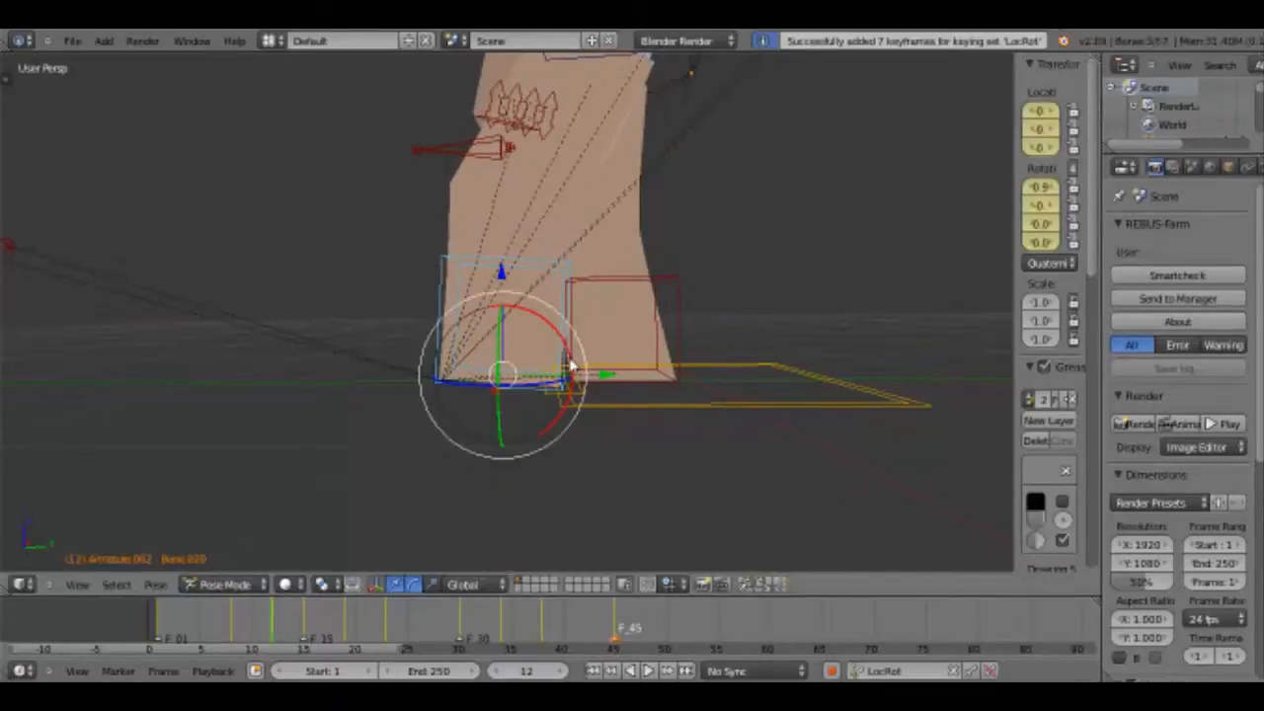
Step through frames 11 to 21, then play the walk from the start to check the foot's motion.
{"action": "key", "text": "Right"}
{"action": "key", "text": "Right"}
{"action": "key", "text": "Right"}
{"action": "key", "text": "Right"}
{"action": "key", "text": "Right"}
{"action": "key", "text": "Right"}
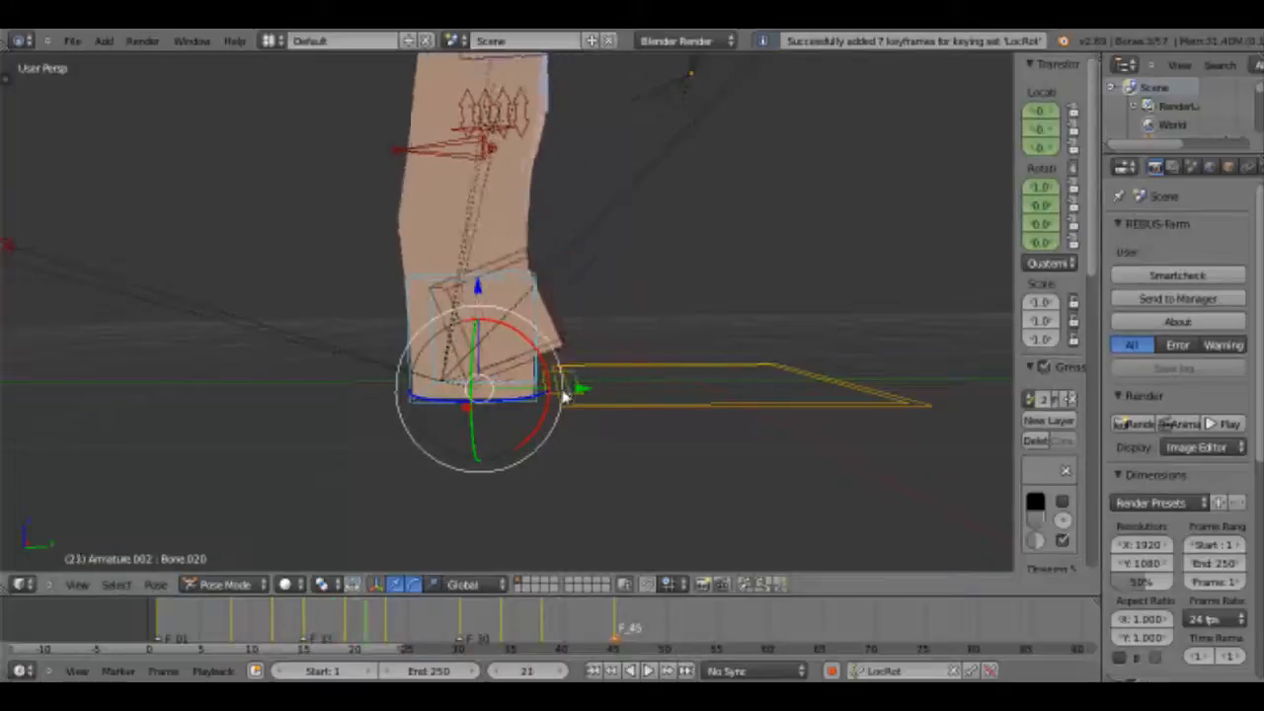
{"action": "key", "text": "Left"}
{"action": "key", "text": "Left"}
{"action": "key", "text": "Left"}
{"action": "key", "text": "Left"}
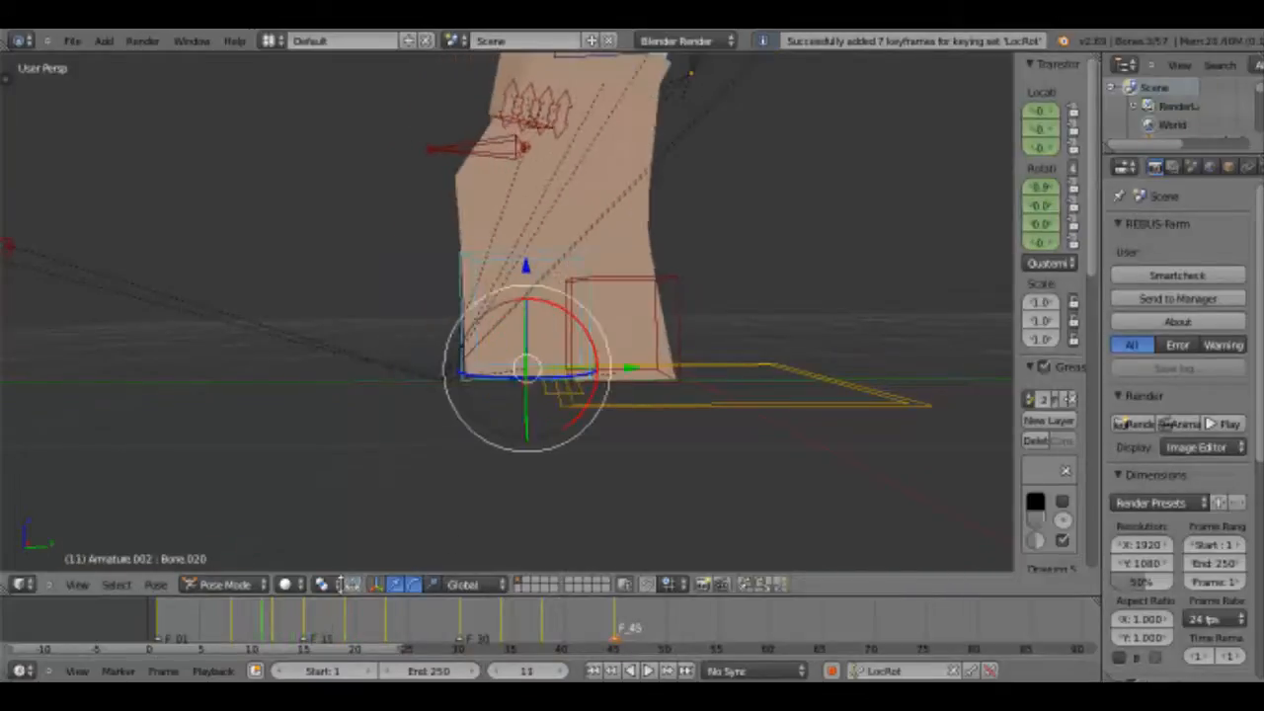
{"action": "left_click", "coordinate": [135, 637]}
{"action": "left_click", "coordinate": [647, 670]}
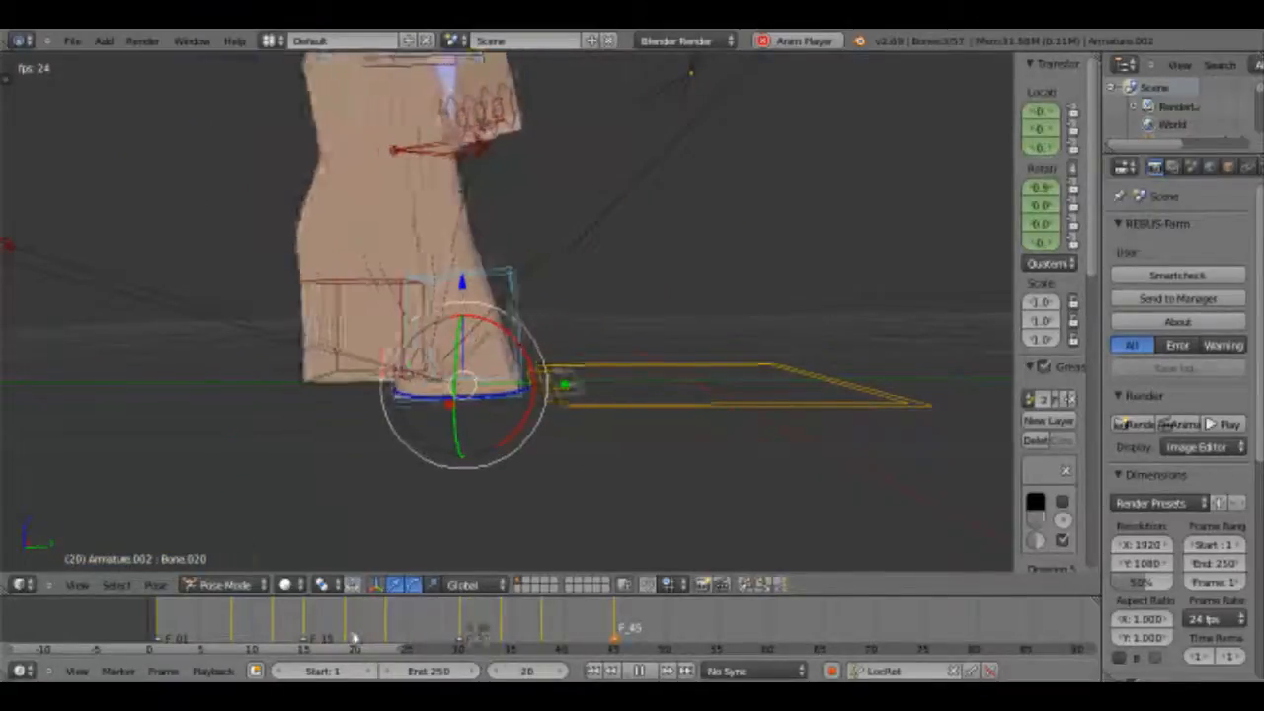
Stop playback at frame 32 and step forward to frame 42, examining how the foot swings and lands.
{"action": "left_click_drag", "start_coordinate": [371, 625], "coordinate": [491, 629]}
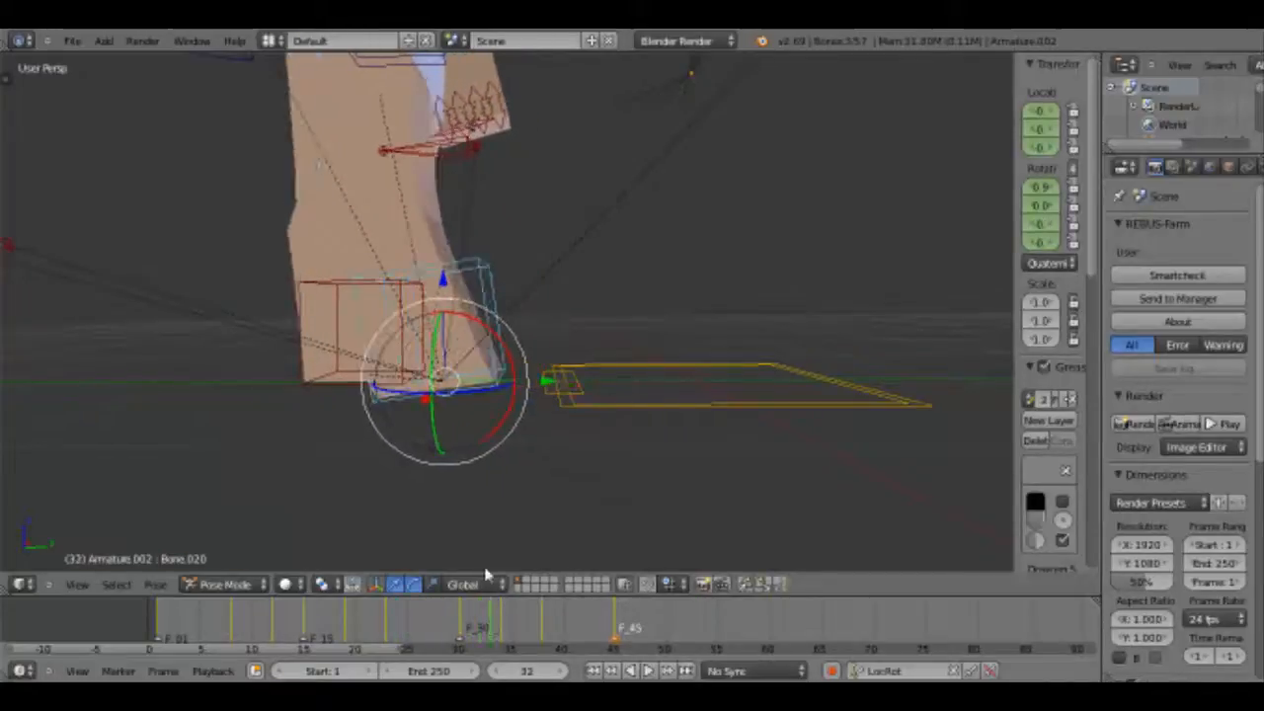
{"action": "middle_click_drag", "start_coordinate": [411, 442], "coordinate": [671, 485], "text": "shift"}
{"action": "key", "text": "Right"}
{"action": "key", "text": "Right"}
{"action": "key", "text": "Right"}
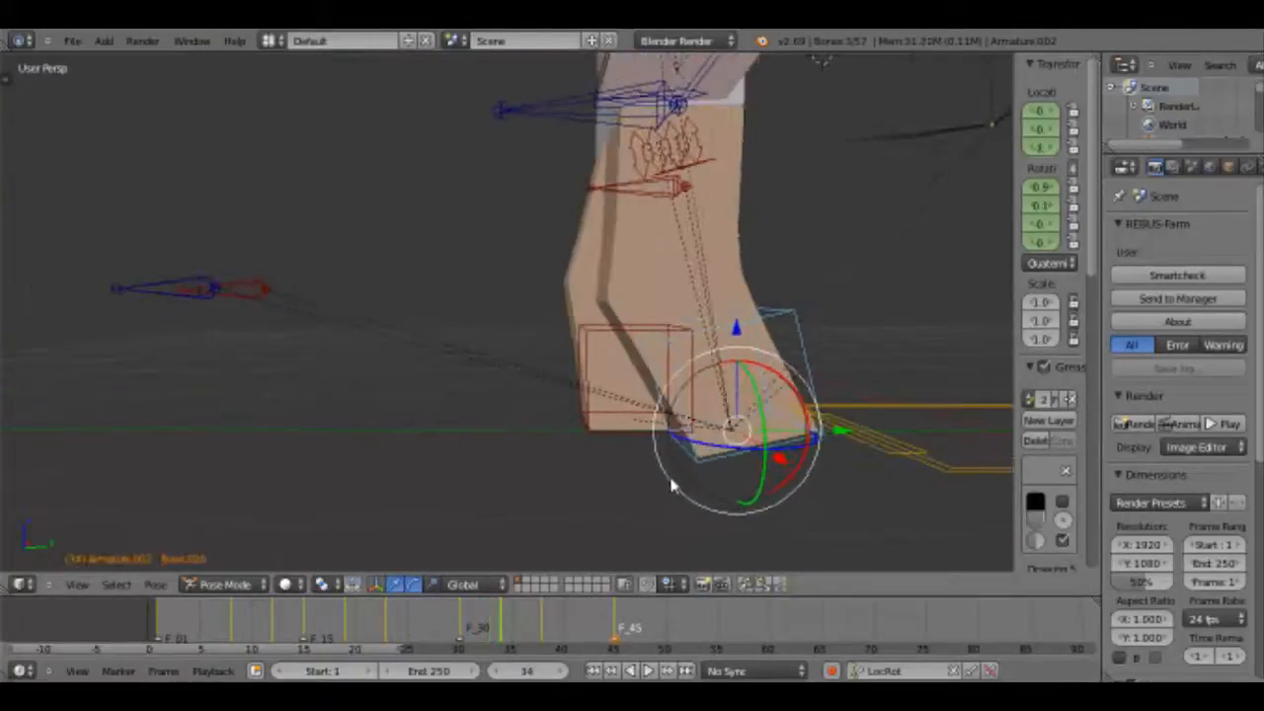
{"action": "key", "text": "Right"}
{"action": "key", "text": "Right"}
{"action": "key", "text": "Right"}
{"action": "key", "text": "Right"}
{"action": "key", "text": "Right"}
{"action": "key", "text": "Right"}
{"action": "key", "text": "Right"}
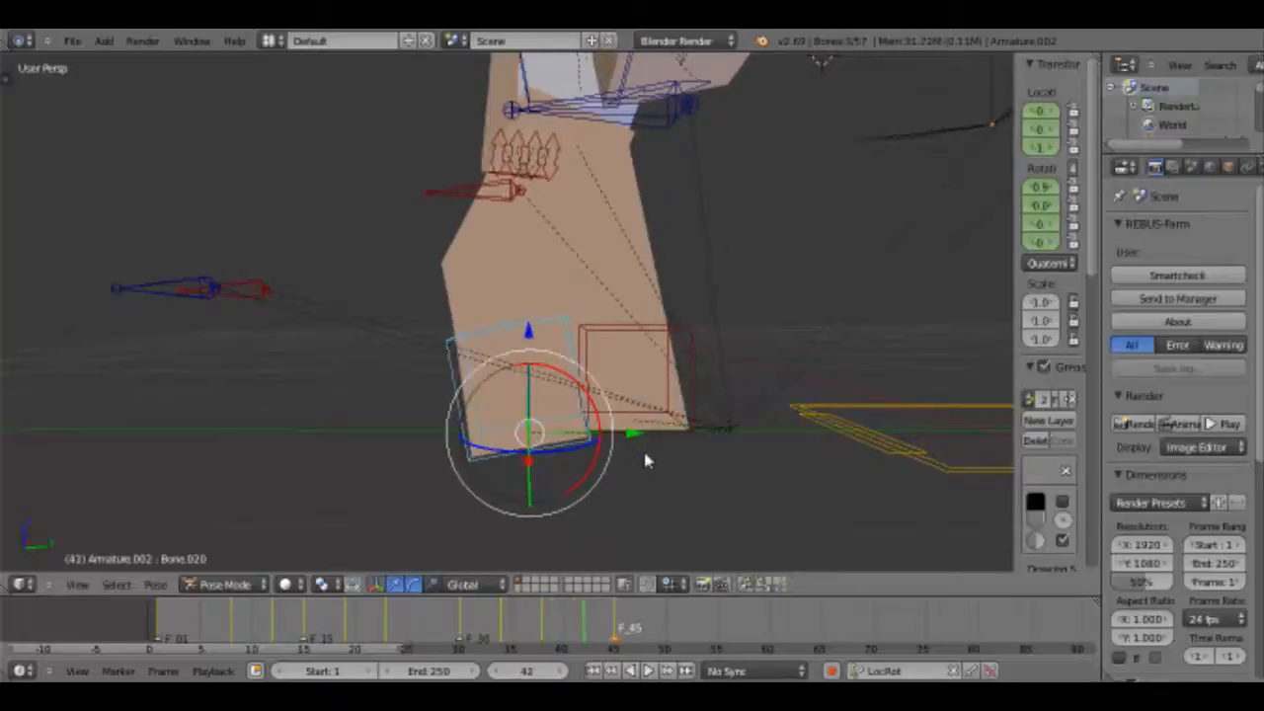
{"action": "middle_click_drag", "start_coordinate": [646, 460], "coordinate": [617, 464]}
{"action": "key", "text": "Right"}
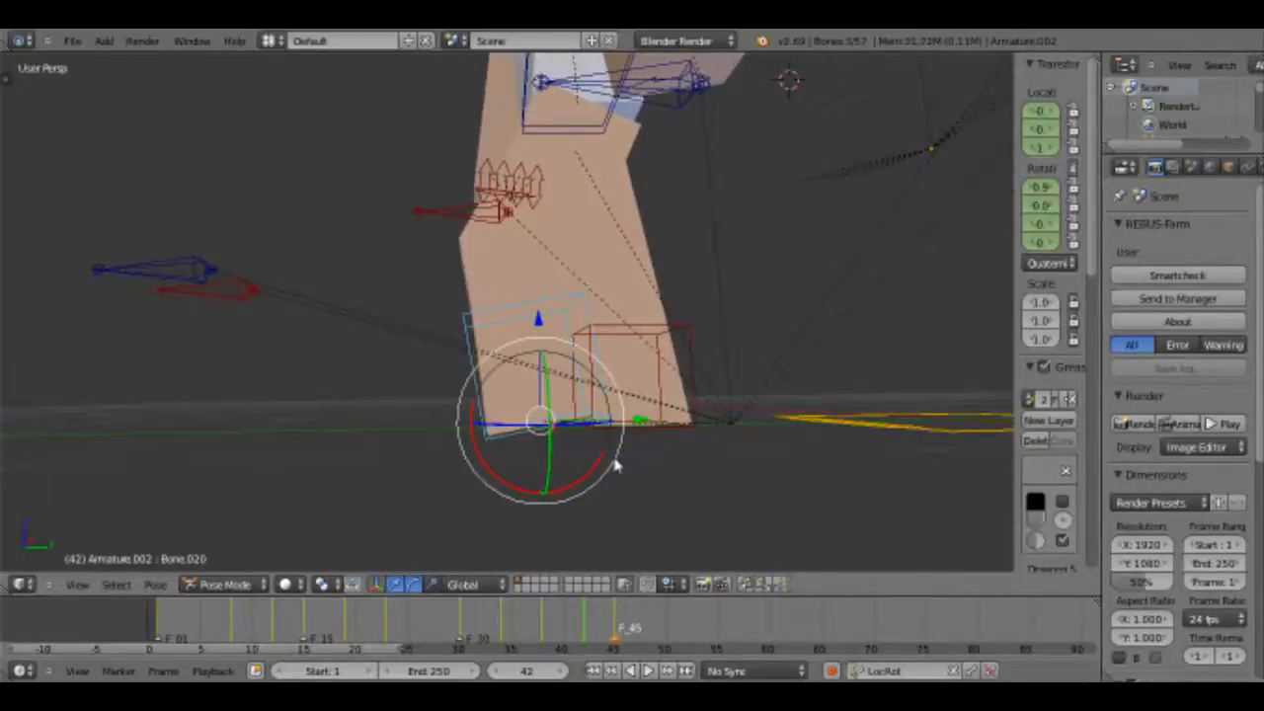
At frame 41, move the foot slightly backward, rotate it level about the X axis and insert a LocRot keyframe.
{"action": "key", "text": "Left"}
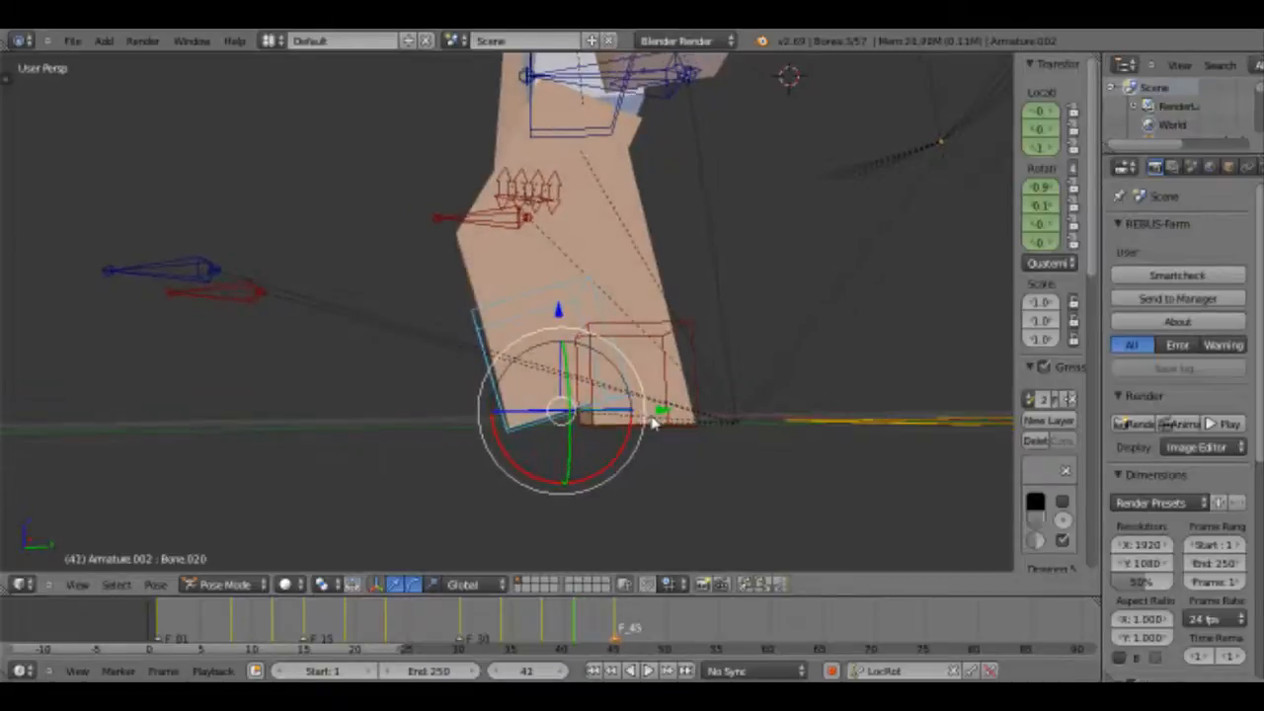
{"action": "key", "text": "g"}
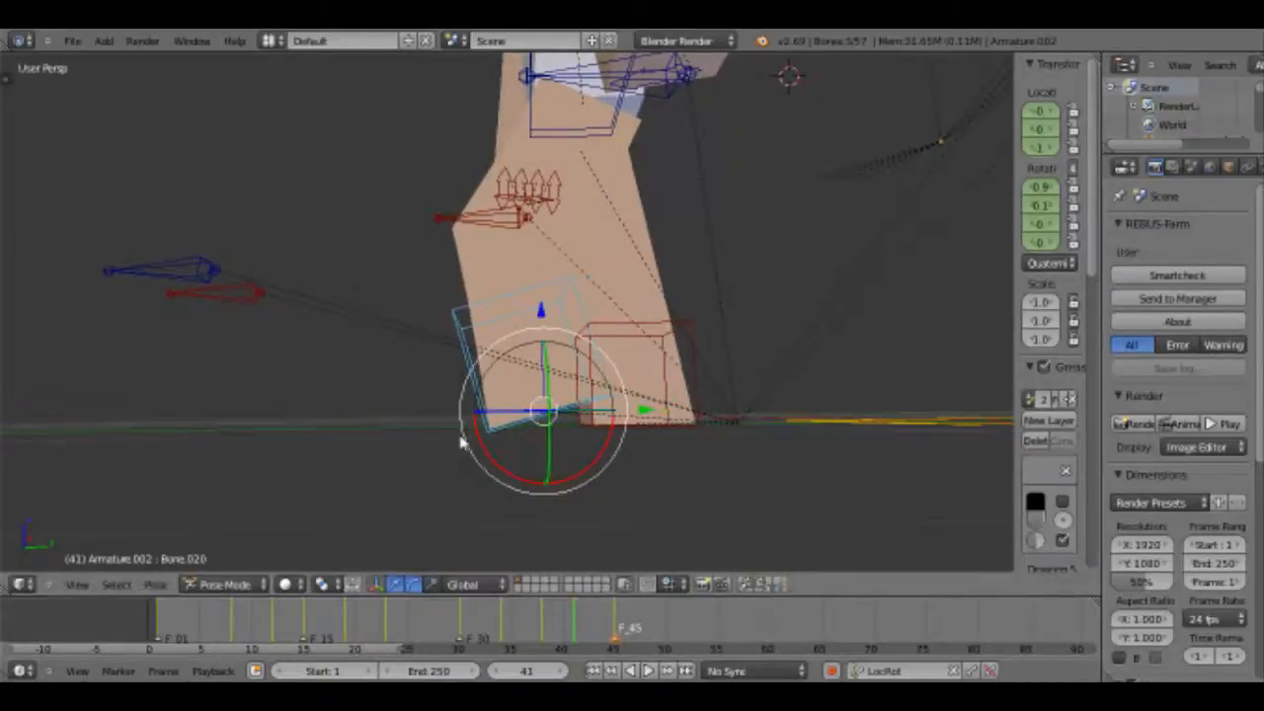
{"action": "key", "text": "r"}
{"action": "key", "text": "x"}
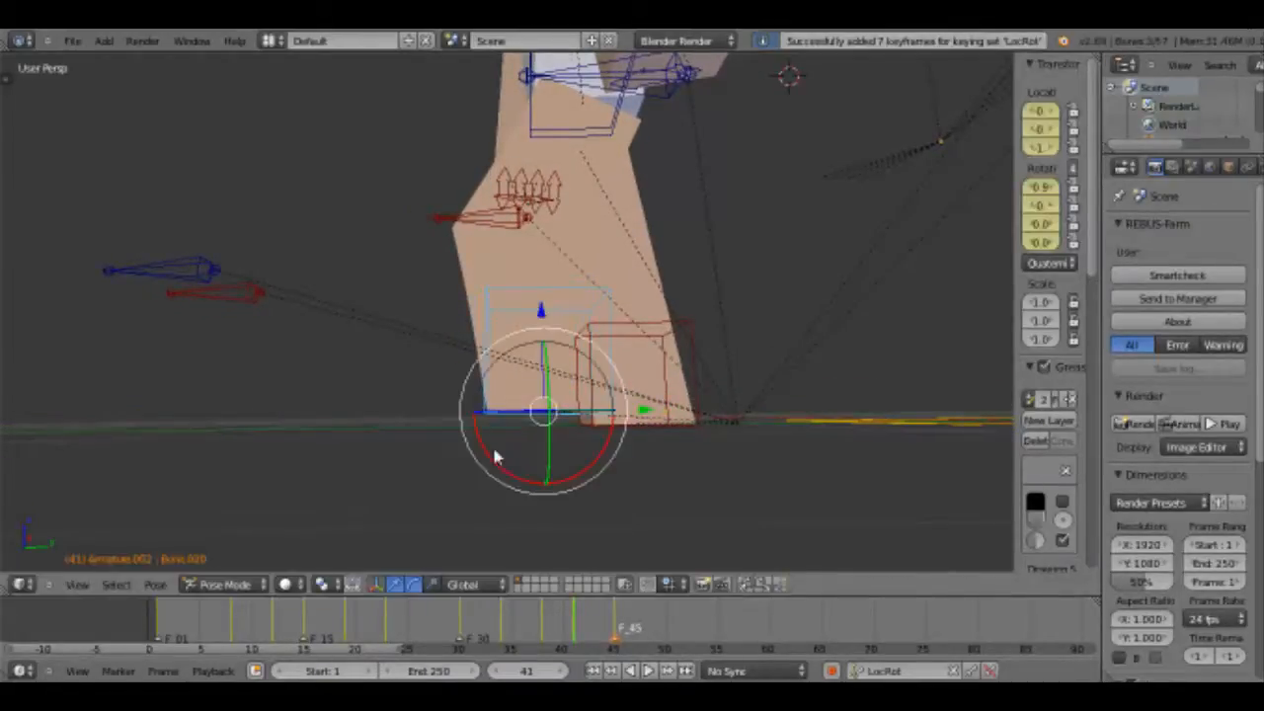
Step back and forth through the frames around 41 to check the foot's contact with the ground.
{"action": "key", "text": "Left"}
{"action": "key", "text": "Left"}
{"action": "key", "text": "Left"}
{"action": "key", "text": "Left"}
{"action": "key", "text": "Right"}
{"action": "key", "text": "Right"}
{"action": "key", "text": "Right"}
{"action": "key", "text": "Right"}
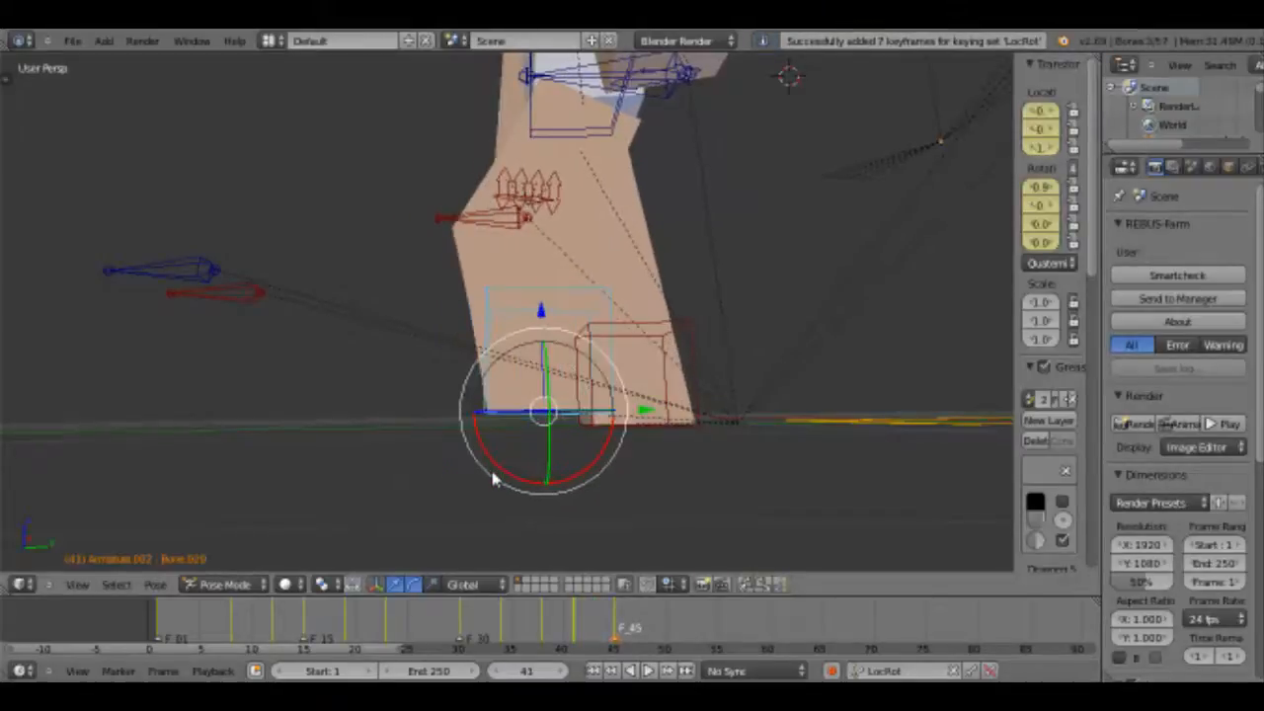
{"action": "key", "text": "Right"}
{"action": "key", "text": "Right"}
{"action": "key", "text": "Right"}
{"action": "key", "text": "Right"}
{"action": "key", "text": "Right"}
{"action": "key", "text": "Left"}
{"action": "key", "text": "Left"}
{"action": "key", "text": "Left"}
{"action": "key", "text": "Left"}
{"action": "key", "text": "Left"}
{"action": "key", "text": "Left"}
{"action": "key", "text": "Left"}
{"action": "key", "text": "Left"}
{"action": "key", "text": "Left"}
{"action": "key", "text": "Left"}
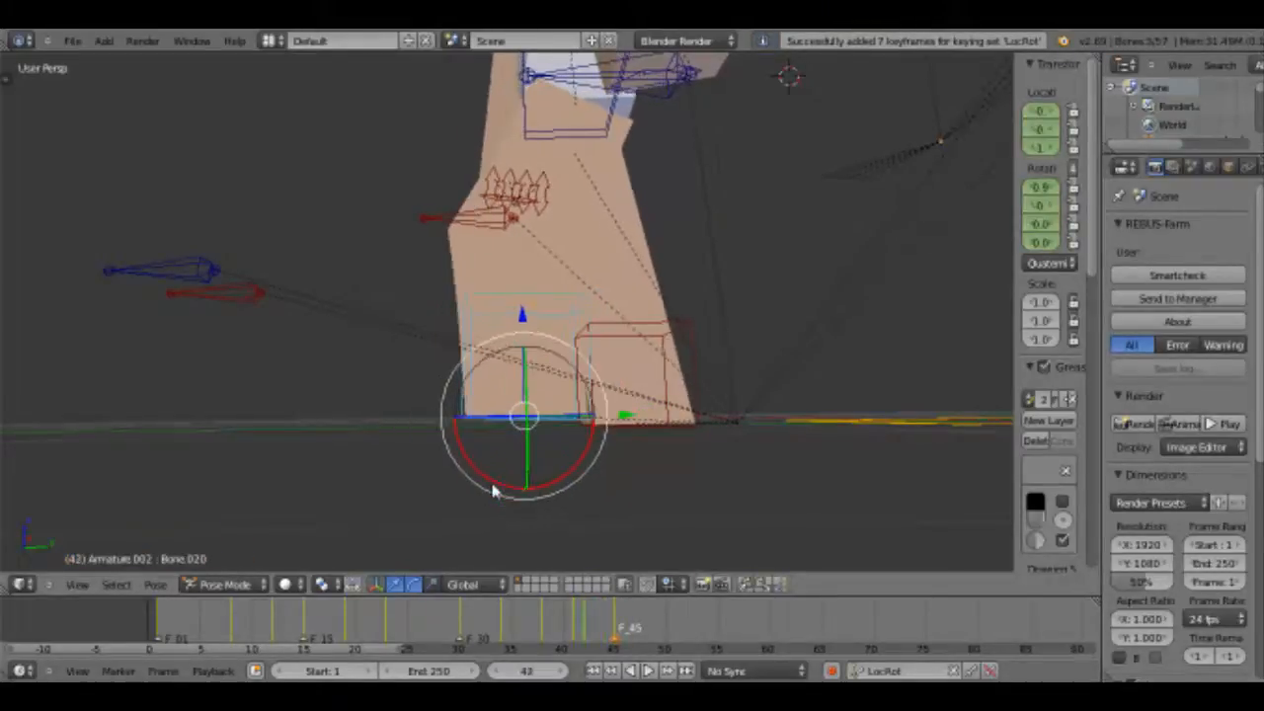
At frame 27, select the opposite foot's control, shift it along Y, rotate it about X to flatten it and insert a LocRot keyframe.
{"action": "middle_click_drag", "start_coordinate": [635, 472], "coordinate": [564, 314]}
{"action": "right_click", "coordinate": [431, 375]}
{"action": "left_click", "coordinate": [428, 603]}
{"action": "mouse_move", "coordinate": [579, 404]}
{"action": "middle_mouse_down", "text": "shift"}
{"action": "mouse_move", "coordinate": [589, 415]}
{"action": "mouse_move", "coordinate": [562, 398]}
{"action": "middle_mouse_up", "text": "shift"}
{"action": "key", "text": "Left"}
{"action": "key", "text": "Left"}
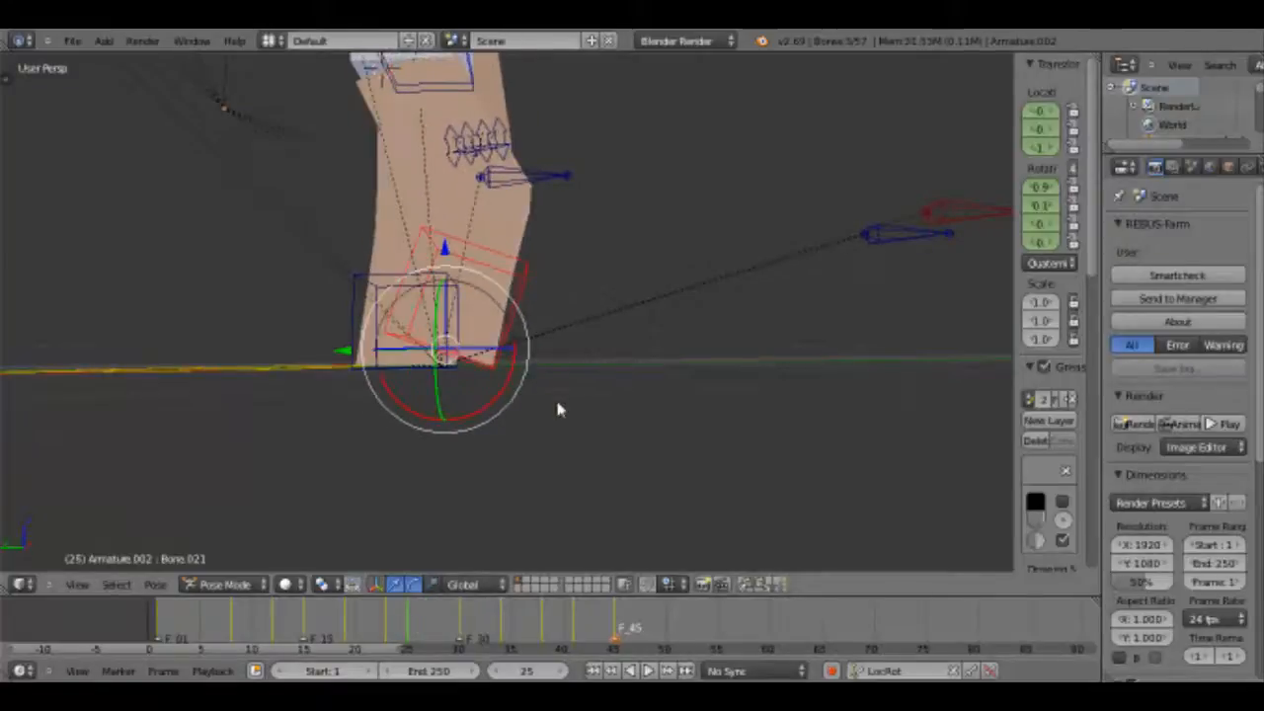
{"action": "key", "text": "Right"}
{"action": "key", "text": "Right"}
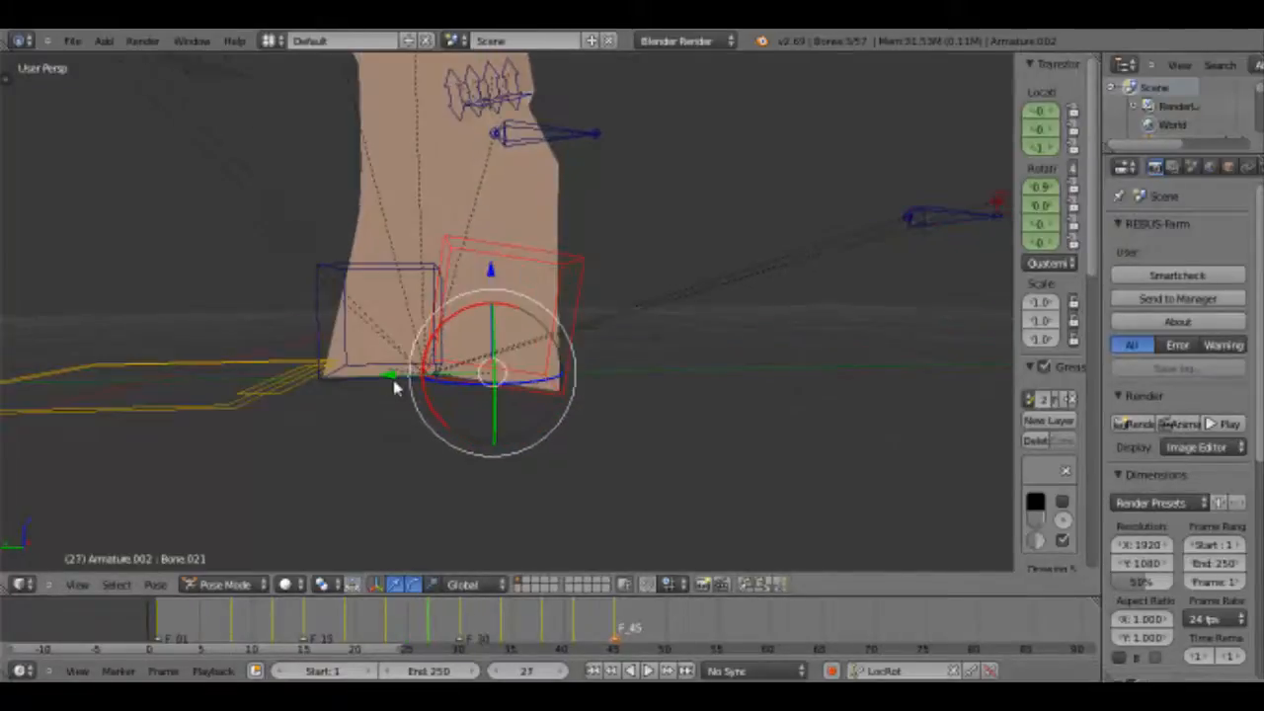
{"action": "key", "text": "g"}
{"action": "key", "text": "y"}
{"action": "left_click", "coordinate": [476, 324]}
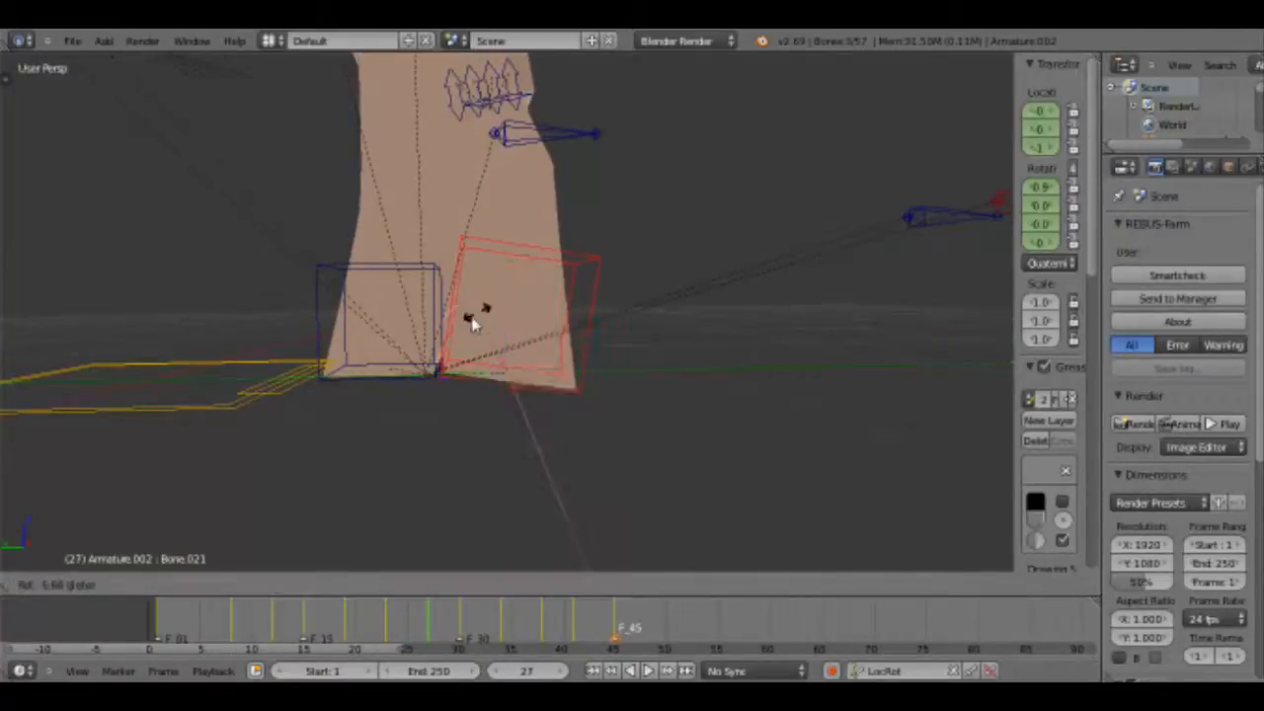
{"action": "left_click", "coordinate": [463, 323]}
{"action": "key", "text": "r"}
{"action": "key", "text": "x"}
{"action": "left_click", "coordinate": [467, 333]}
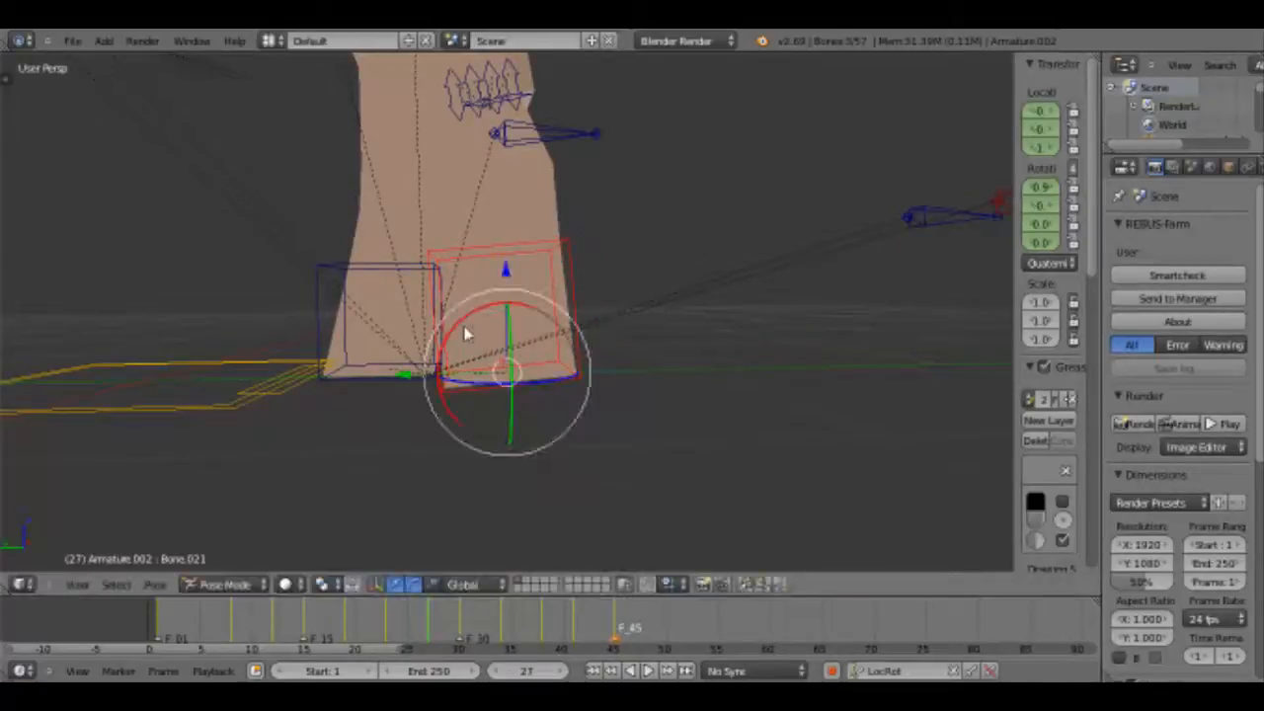
Play the walk from the start, examine the whole character from the side and front, and stop at frame 40.
{"action": "key", "text": "Right"}
{"action": "key", "text": "Right"}
{"action": "key", "text": "Right"}
{"action": "key", "text": "Right"}
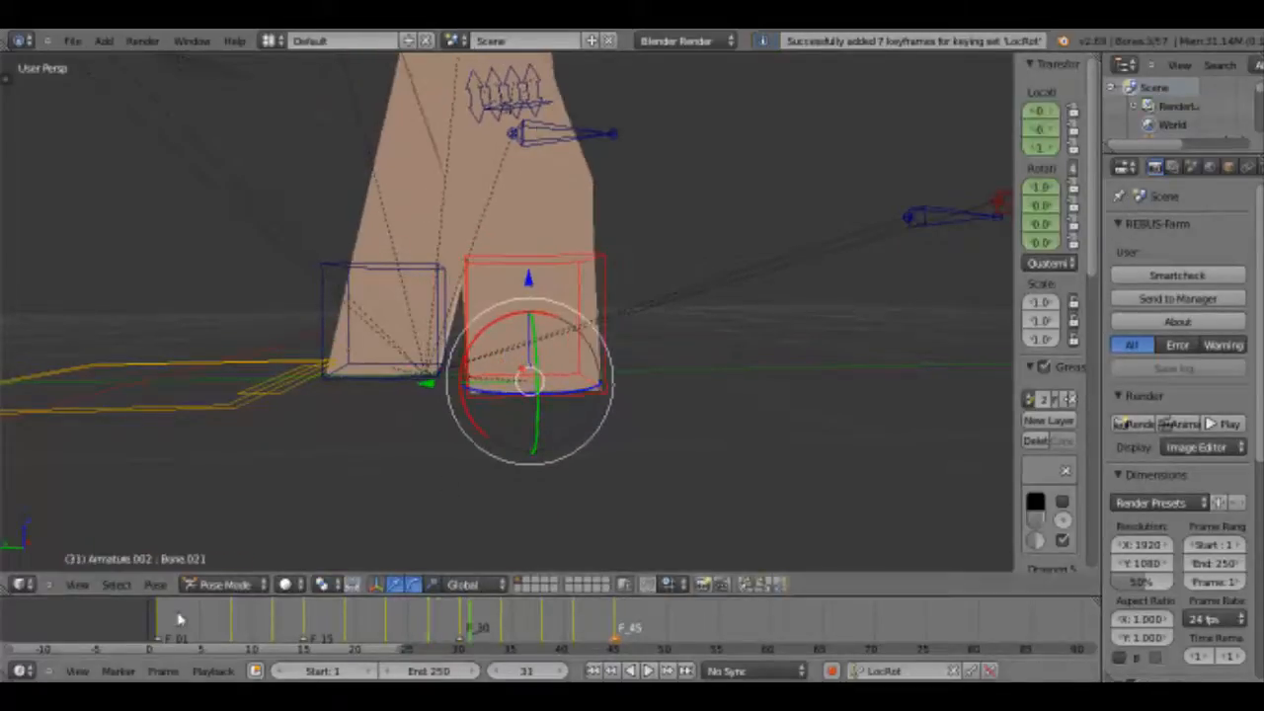
{"action": "left_click", "coordinate": [179, 618]}
{"action": "left_click", "coordinate": [647, 670]}
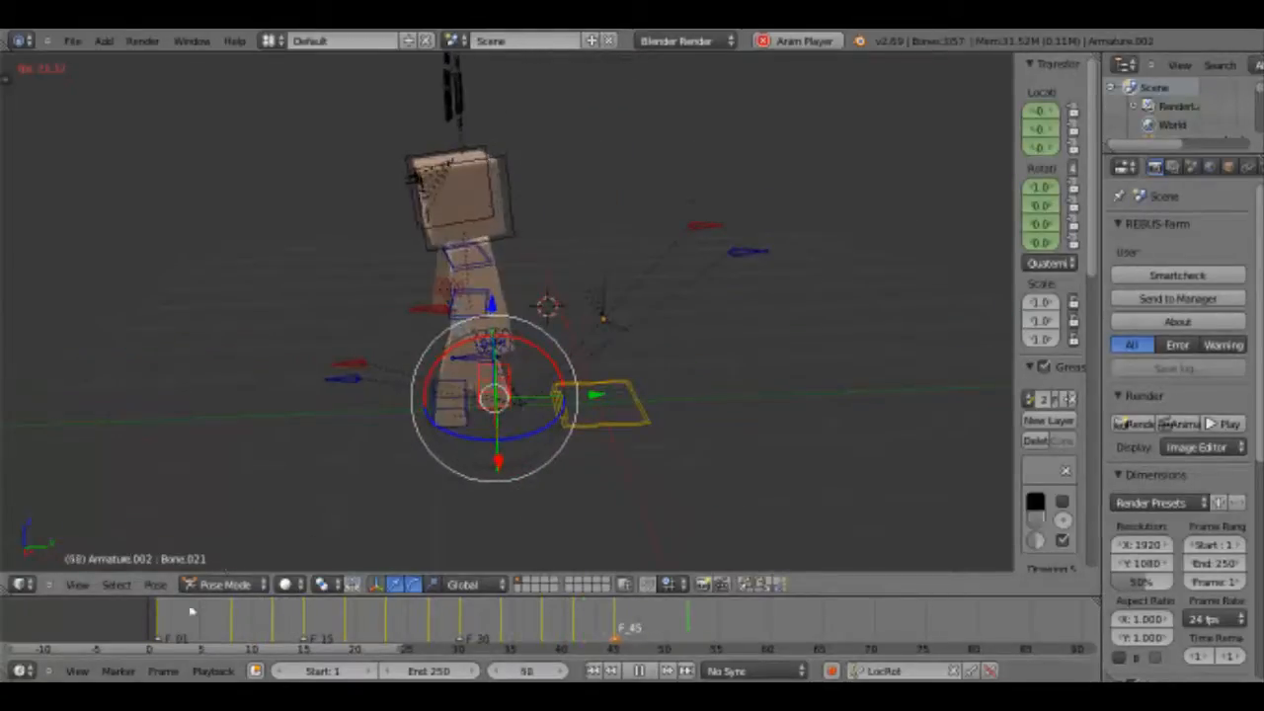
{"action": "middle_click_drag", "start_coordinate": [287, 460], "coordinate": [460, 440]}
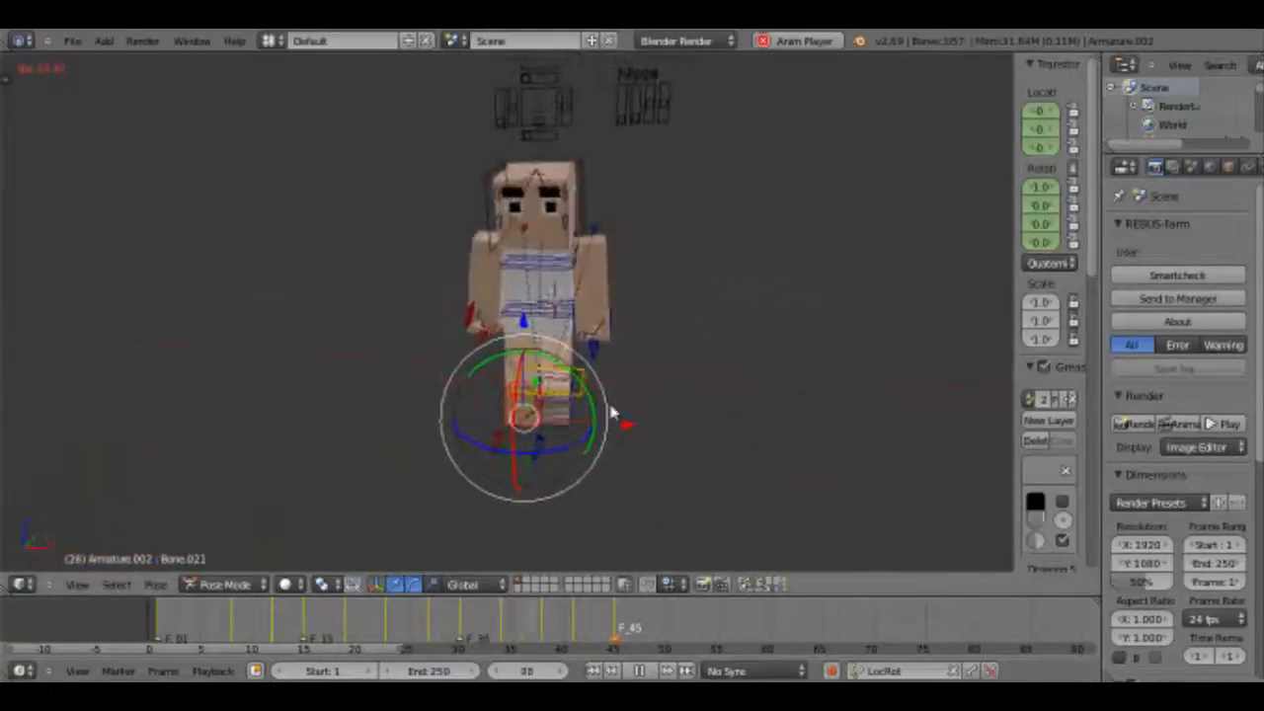
{"action": "scroll", "coordinate": [607, 425], "scroll_direction": "up", "scroll_amount": 4}
{"action": "scroll", "coordinate": [588, 366], "scroll_direction": "down", "scroll_amount": 2}
{"action": "left_click", "coordinate": [164, 624]}
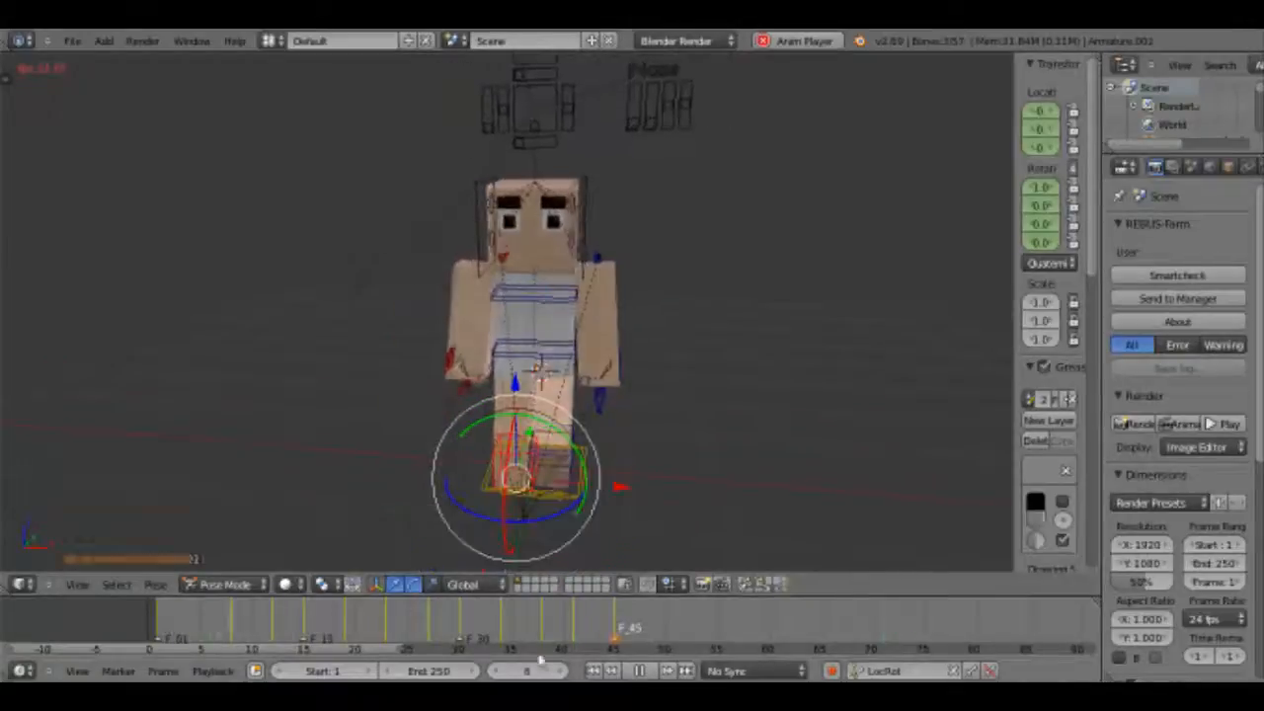
{"action": "left_click", "coordinate": [639, 671]}
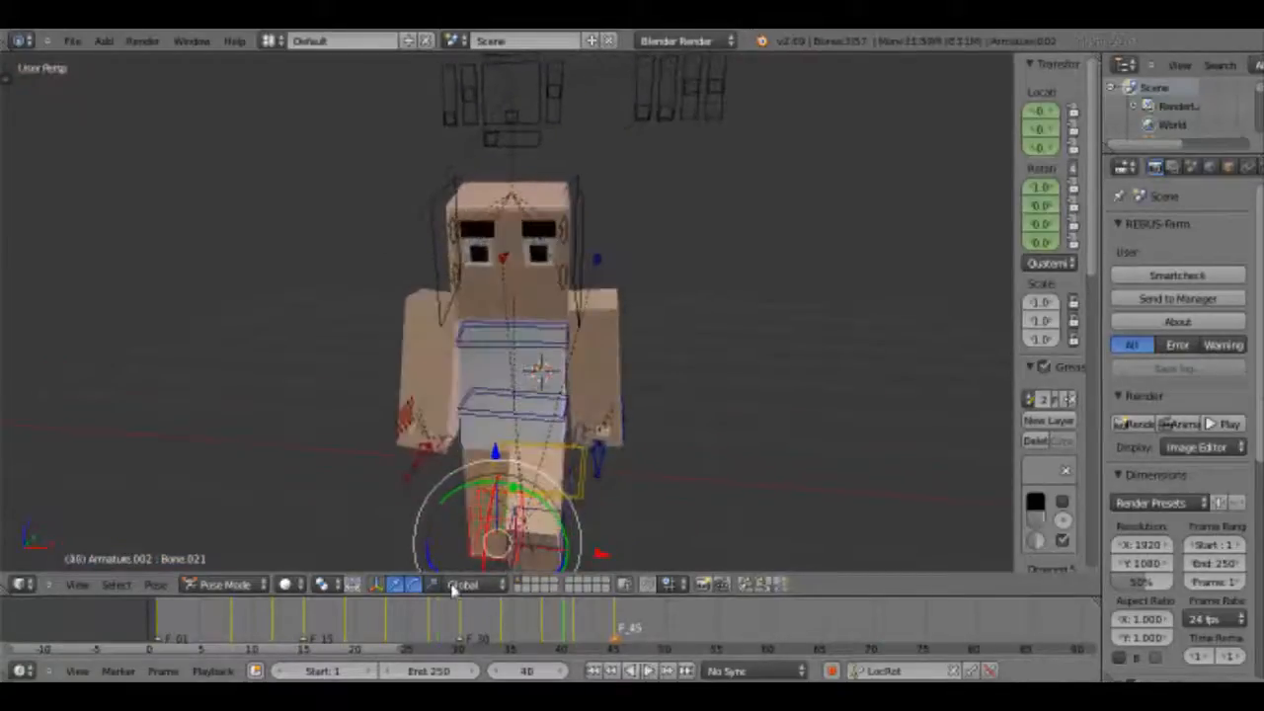
Select the head's control, scrub to its keyframe at frame 46 and view the whole character from the opposite side.
{"action": "left_click_drag", "start_coordinate": [250, 628], "coordinate": [399, 616]}
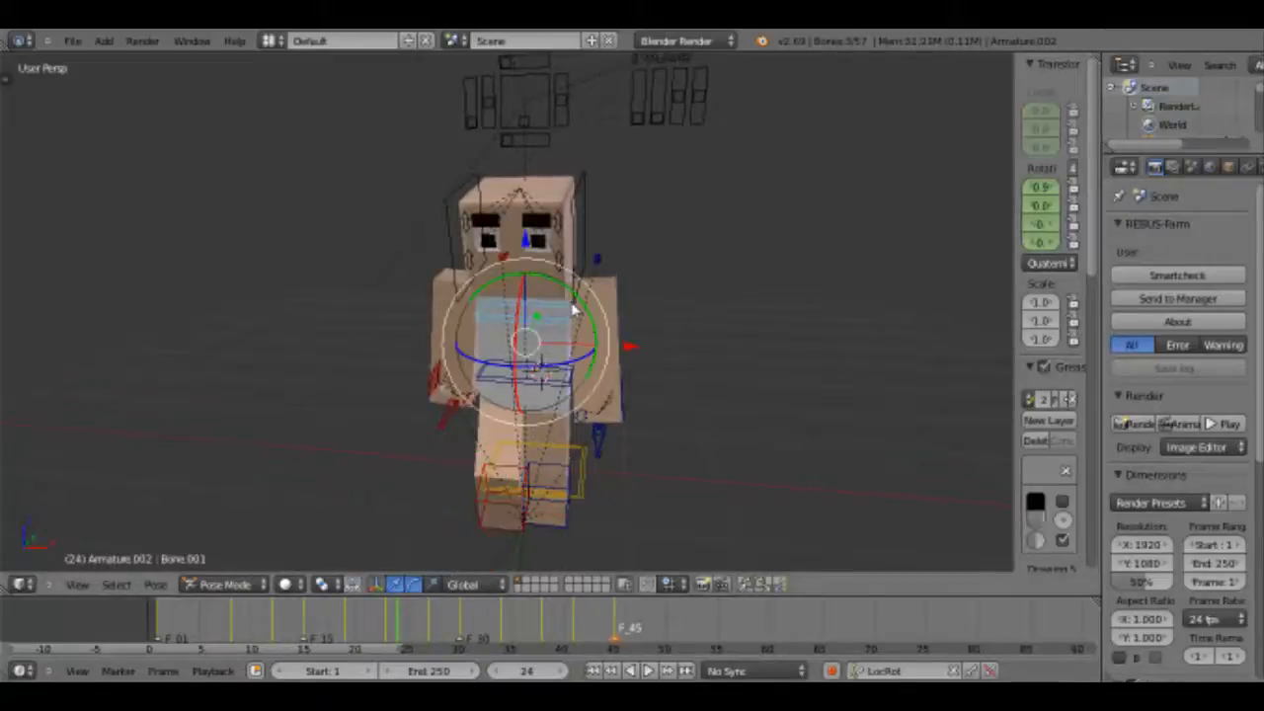
{"action": "right_click", "coordinate": [572, 309]}
{"action": "middle_click_drag", "start_coordinate": [571, 318], "coordinate": [481, 386]}
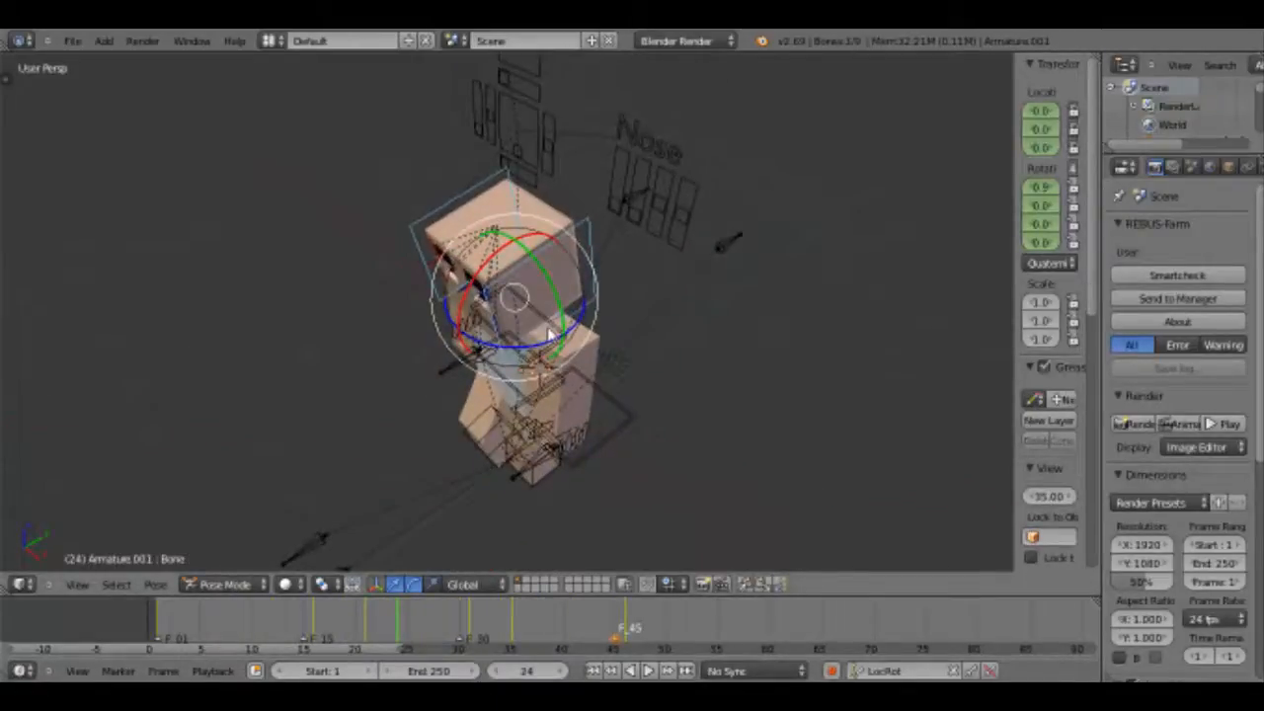
{"action": "middle_click_drag", "start_coordinate": [549, 337], "coordinate": [651, 240]}
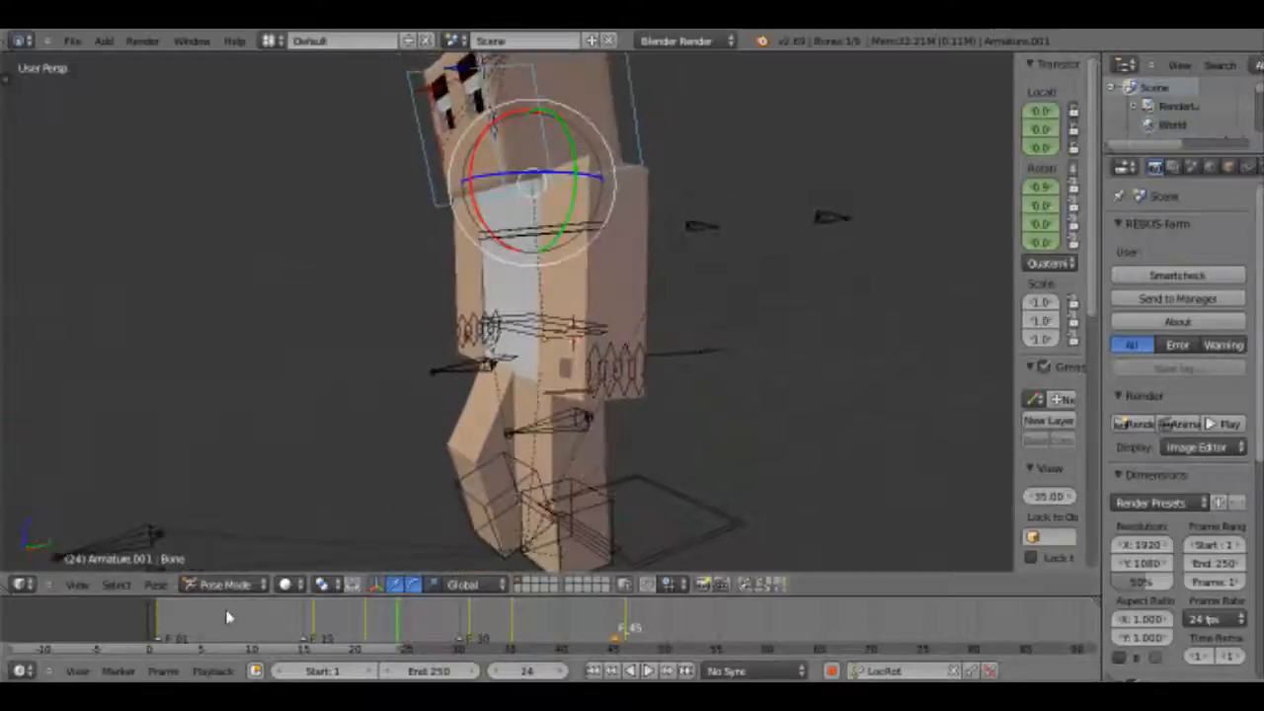
{"action": "left_click_drag", "start_coordinate": [227, 617], "coordinate": [627, 616]}
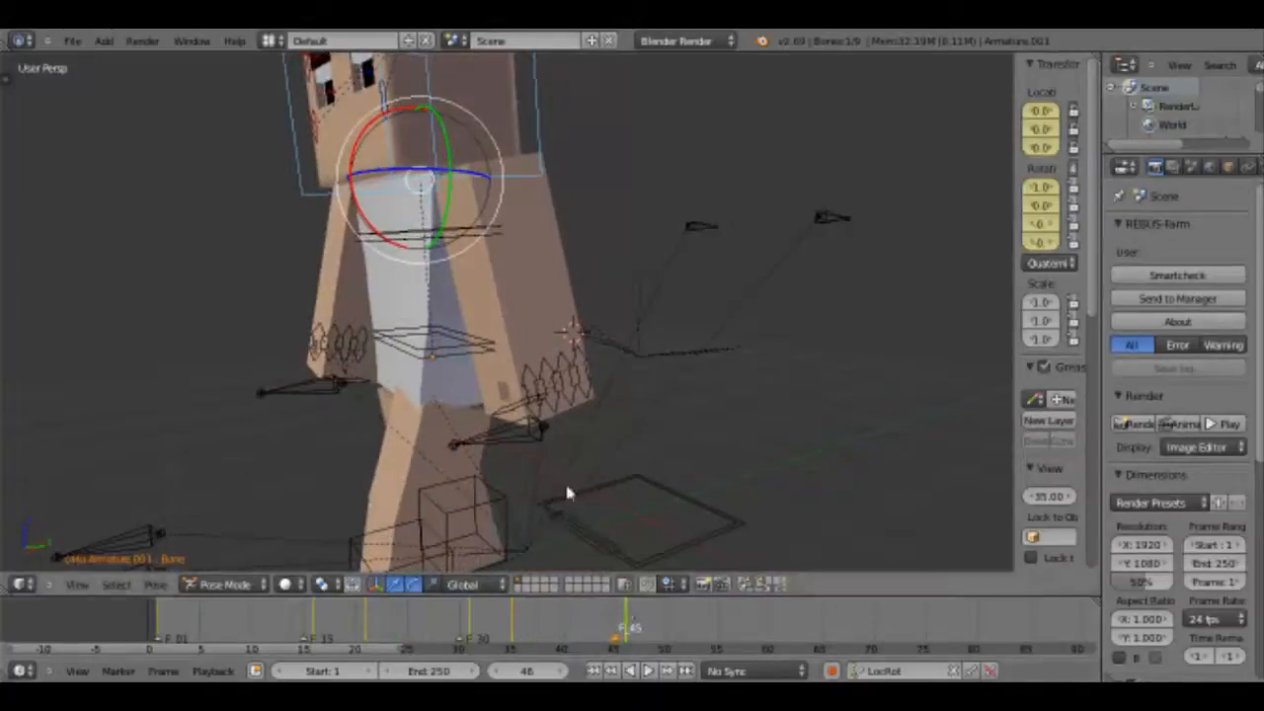
{"action": "middle_click_drag", "start_coordinate": [566, 493], "coordinate": [755, 466]}
{"action": "scroll", "coordinate": [567, 389], "scroll_direction": "down", "scroll_amount": 3}
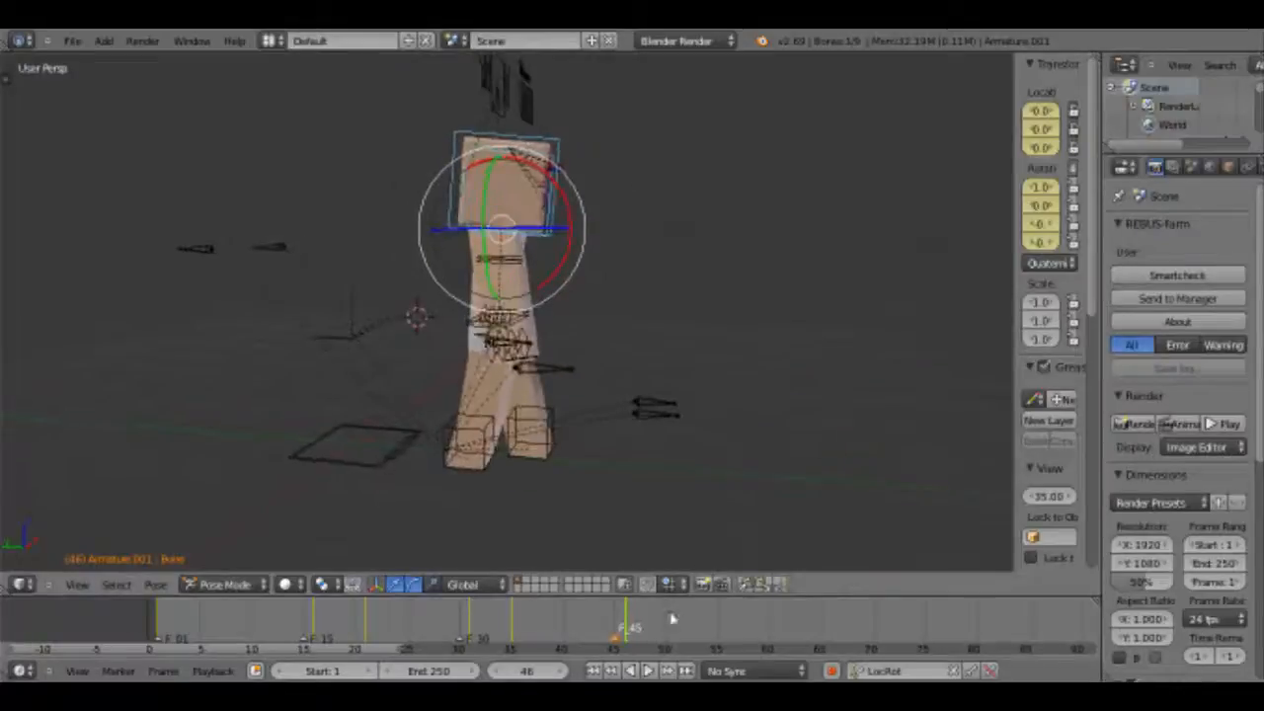
End the animation range at frame 46 and play the looping walk from the start.
{"action": "key", "text": "e"}
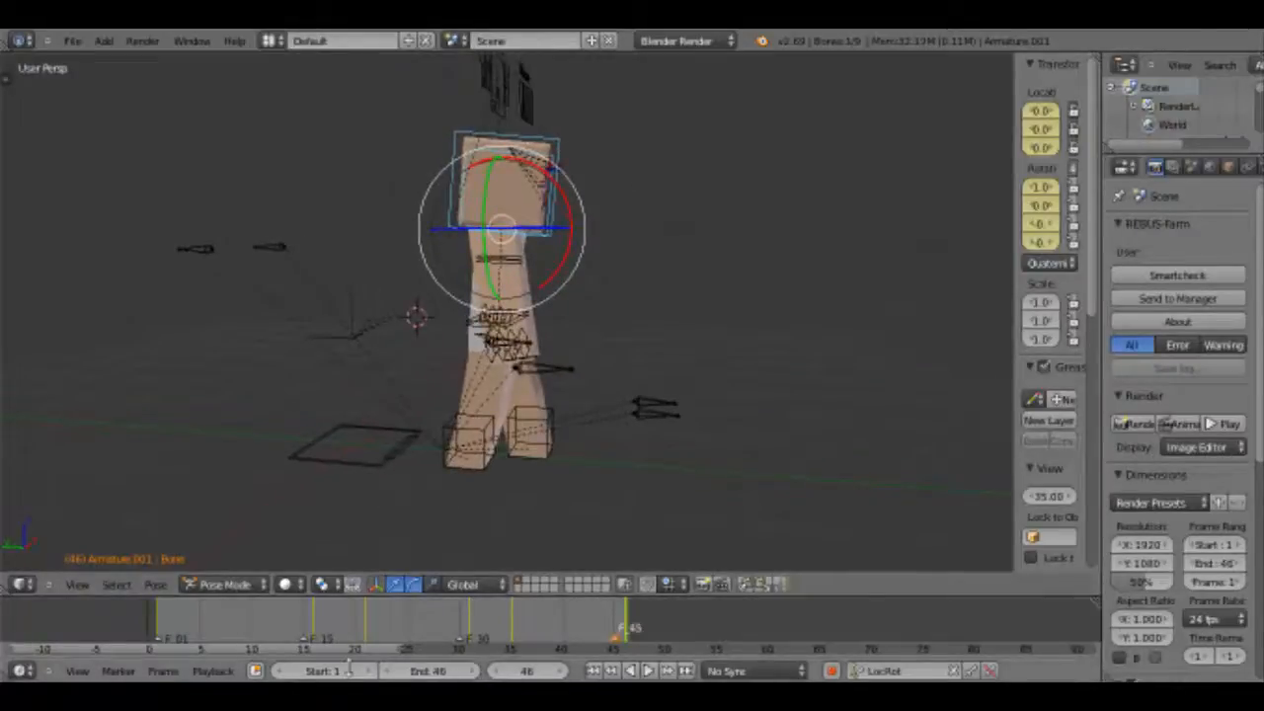
{"action": "left_click", "coordinate": [149, 628]}
{"action": "left_click", "coordinate": [649, 671]}
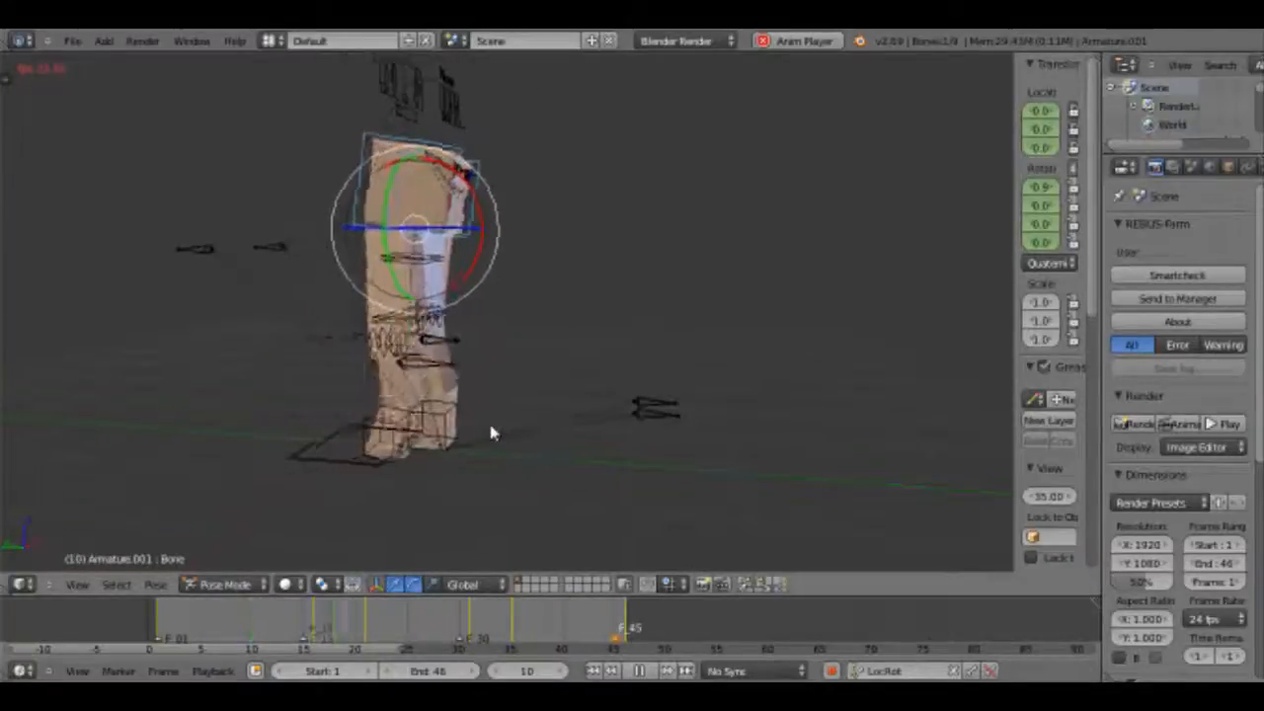
{"action": "middle_click_drag", "start_coordinate": [448, 382], "coordinate": [266, 383]}
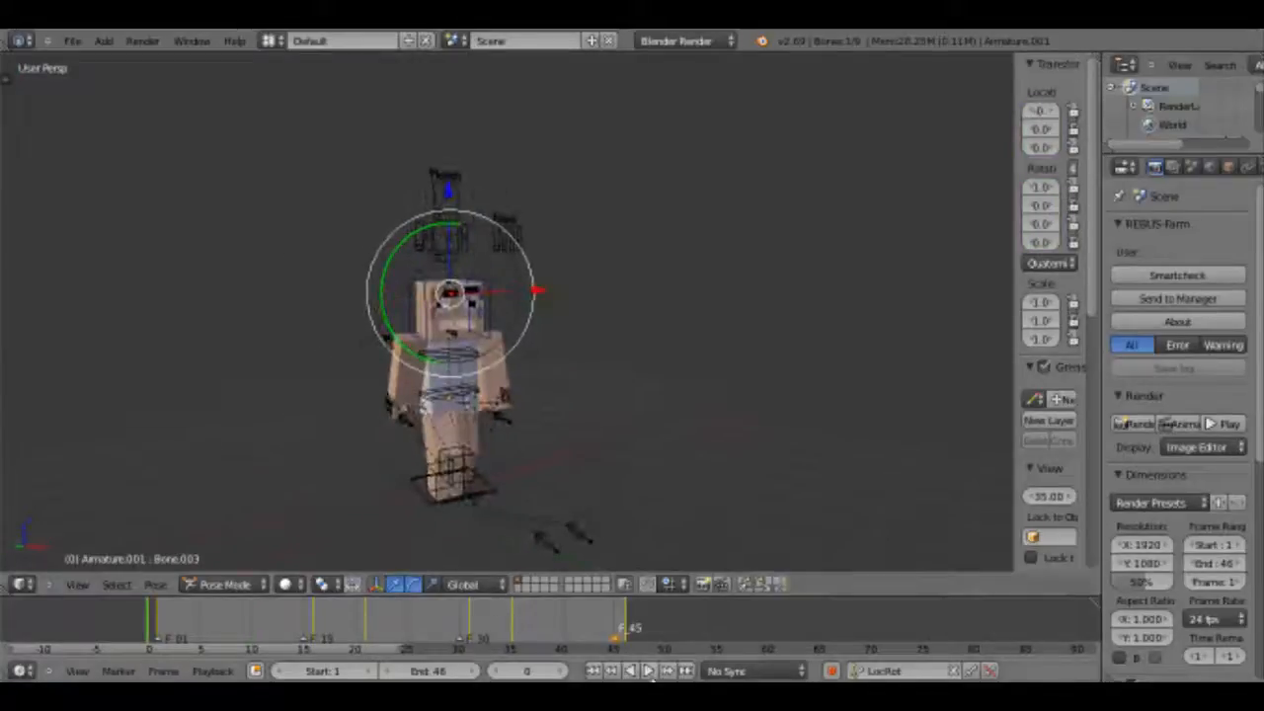
Replay the walk loop from frame 0 and examine the head, arm and foot motion from the front and side.
{"action": "left_click", "coordinate": [648, 670]}
{"action": "scroll", "coordinate": [541, 445], "scroll_direction": "up", "scroll_amount": 5}
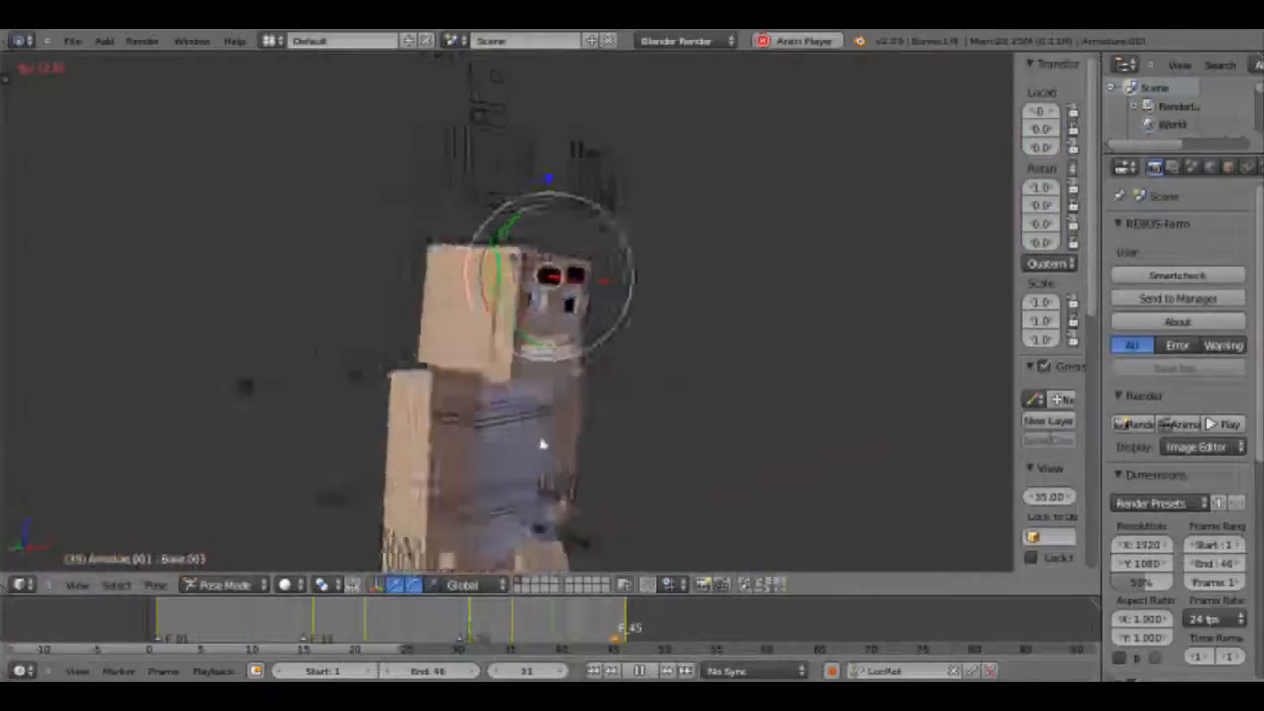
{"action": "scroll", "coordinate": [541, 444], "scroll_direction": "down", "scroll_amount": 4}
{"action": "middle_click_drag", "start_coordinate": [538, 432], "coordinate": [308, 487]}
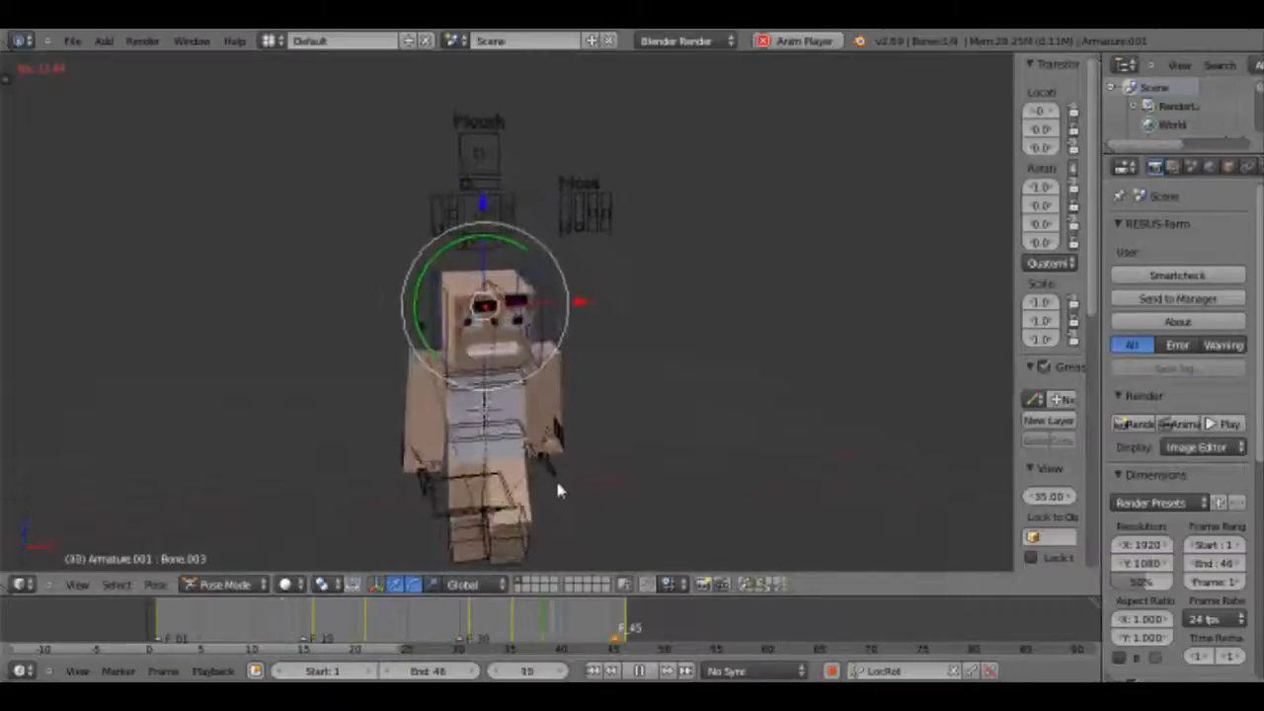
{"action": "middle_click_drag", "start_coordinate": [556, 488], "coordinate": [688, 507]}
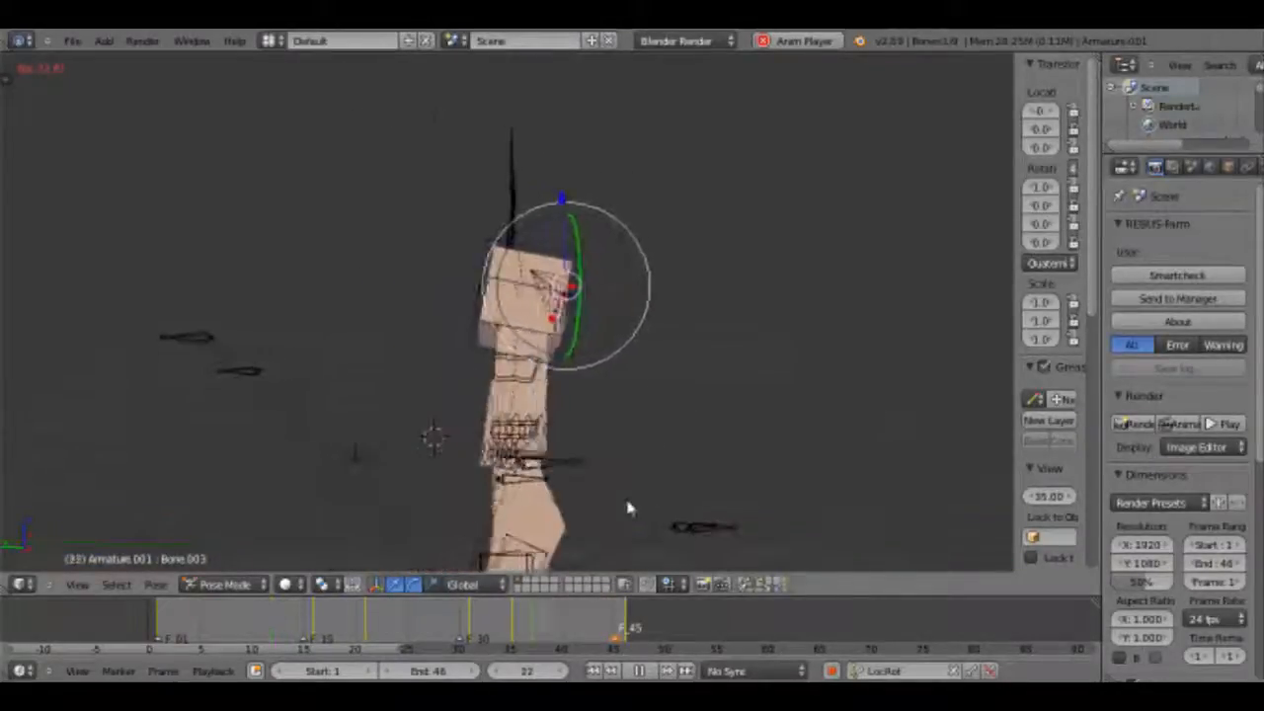
{"action": "middle_click_drag", "start_coordinate": [479, 563], "coordinate": [485, 441], "text": "shift"}
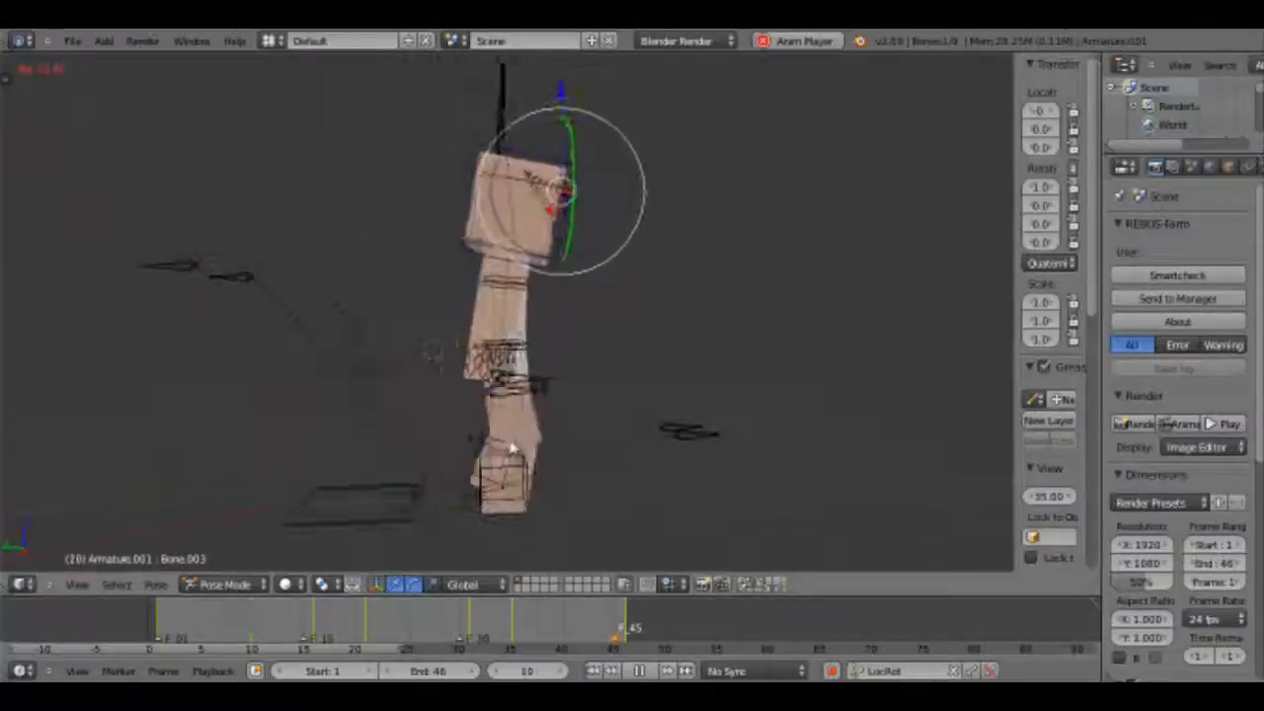
{"action": "middle_click_drag", "start_coordinate": [526, 446], "coordinate": [324, 471]}
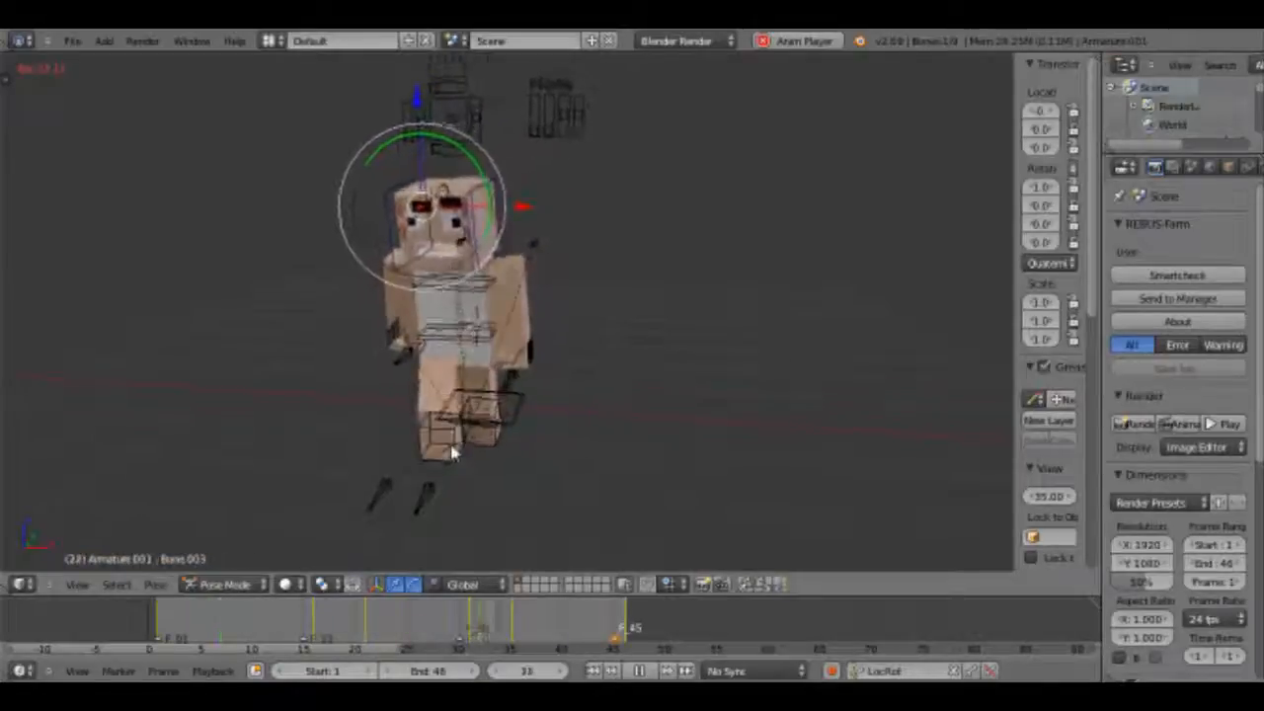
{"action": "middle_click_drag", "start_coordinate": [451, 451], "coordinate": [643, 444]}
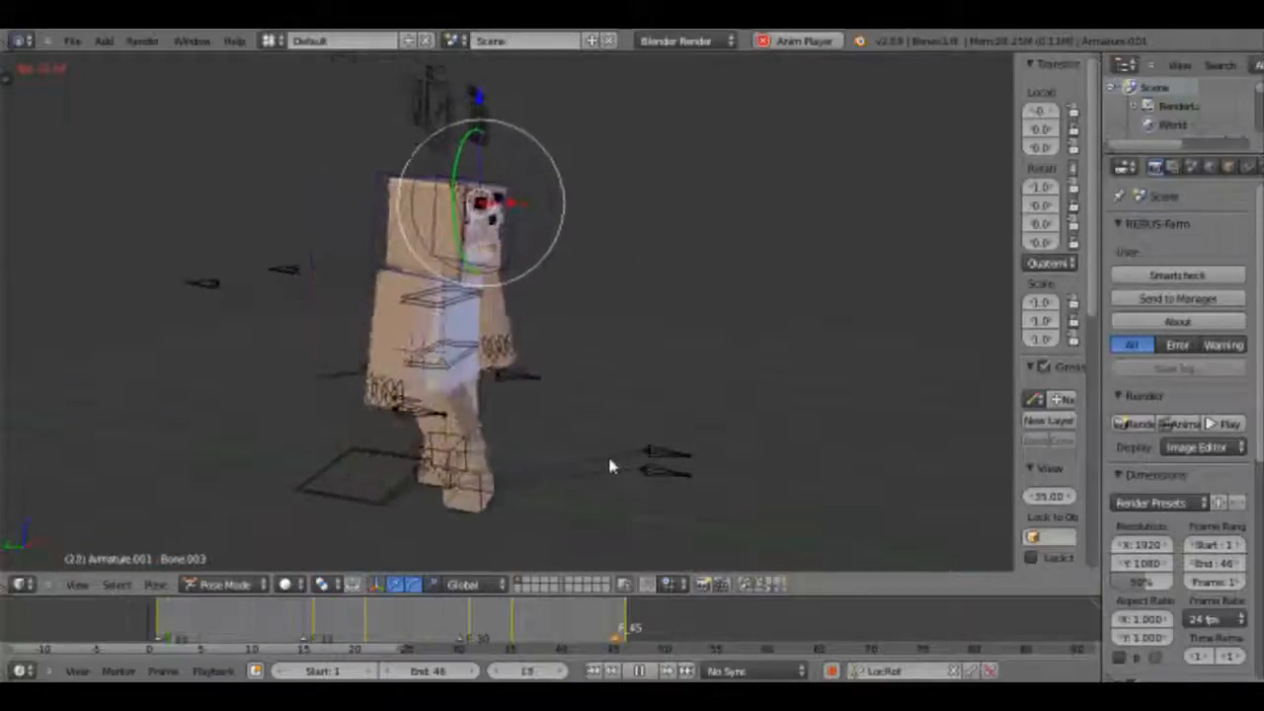
{"action": "middle_click_drag", "start_coordinate": [610, 466], "coordinate": [452, 457]}
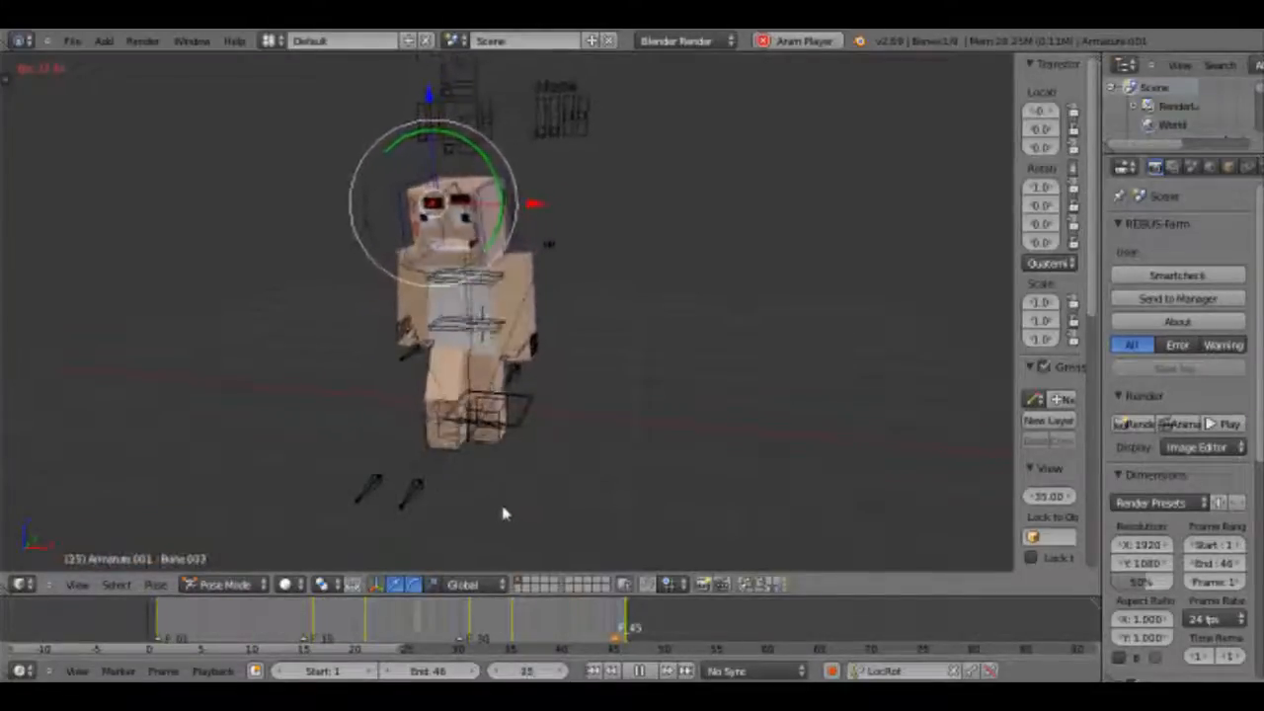
{"action": "middle_click_drag", "start_coordinate": [503, 514], "coordinate": [731, 509]}
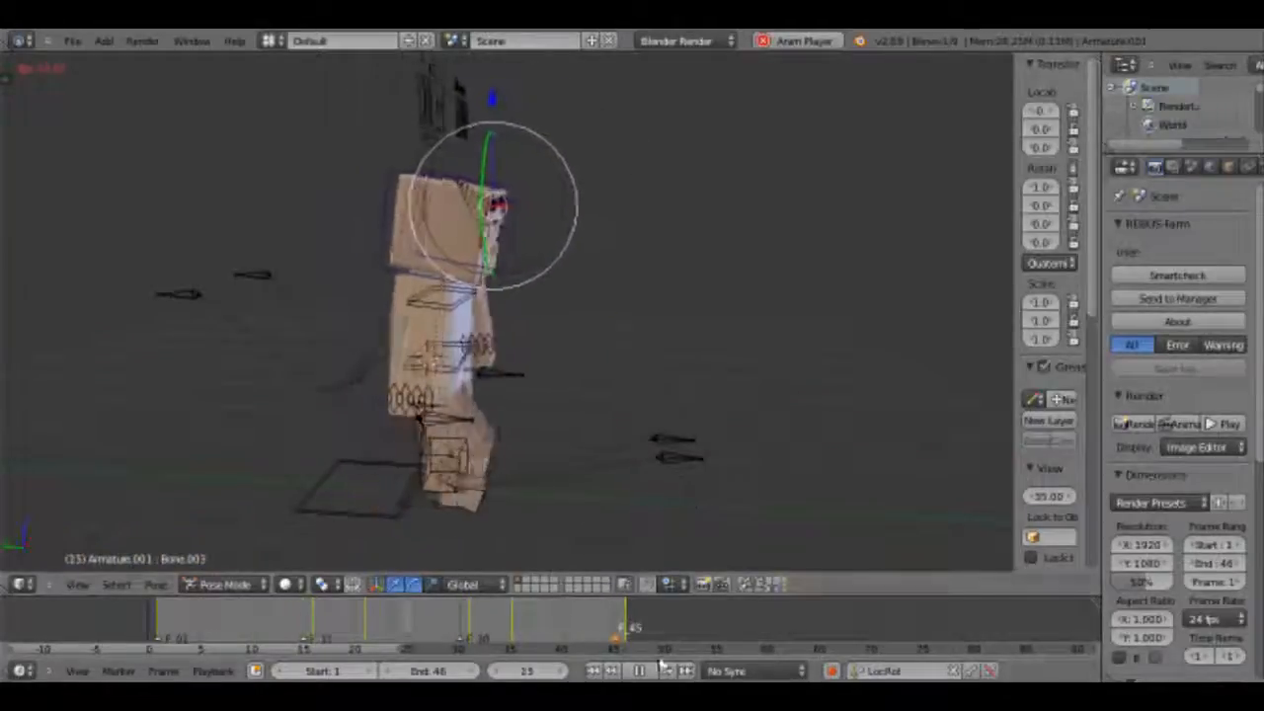